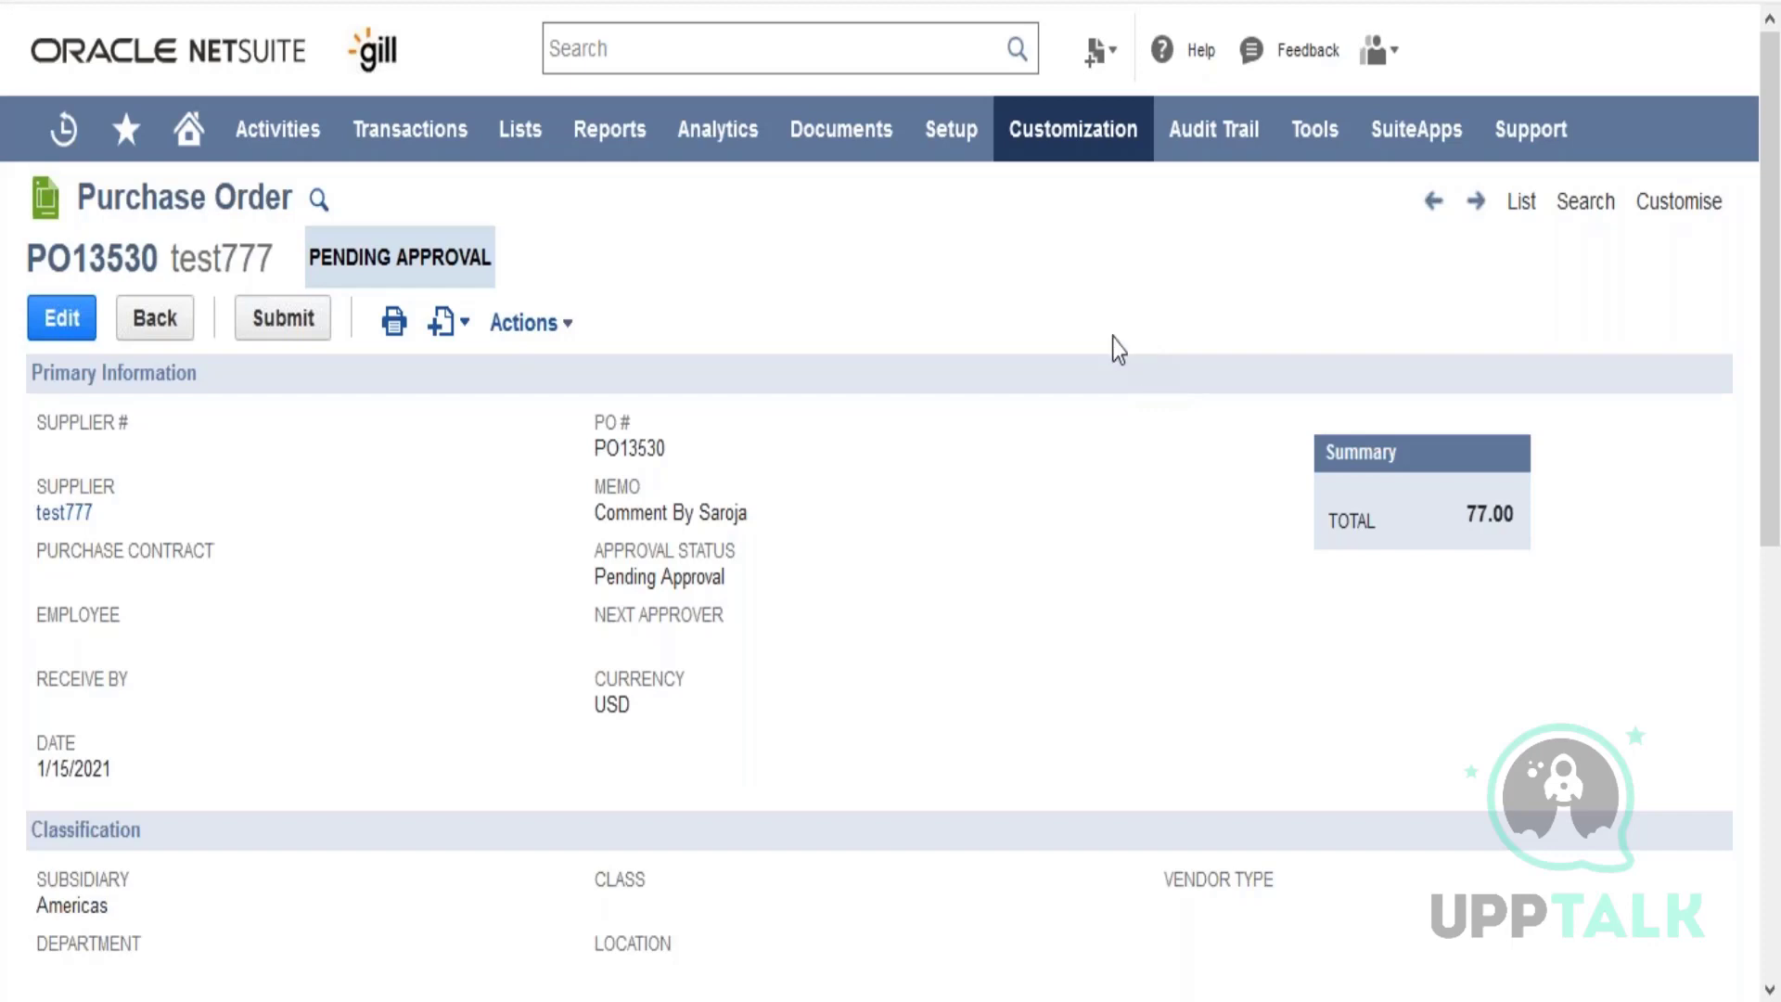
Step: Open the Import Assistant for importing CSV records from the setup import/export tasks
mouse_move(951, 141)
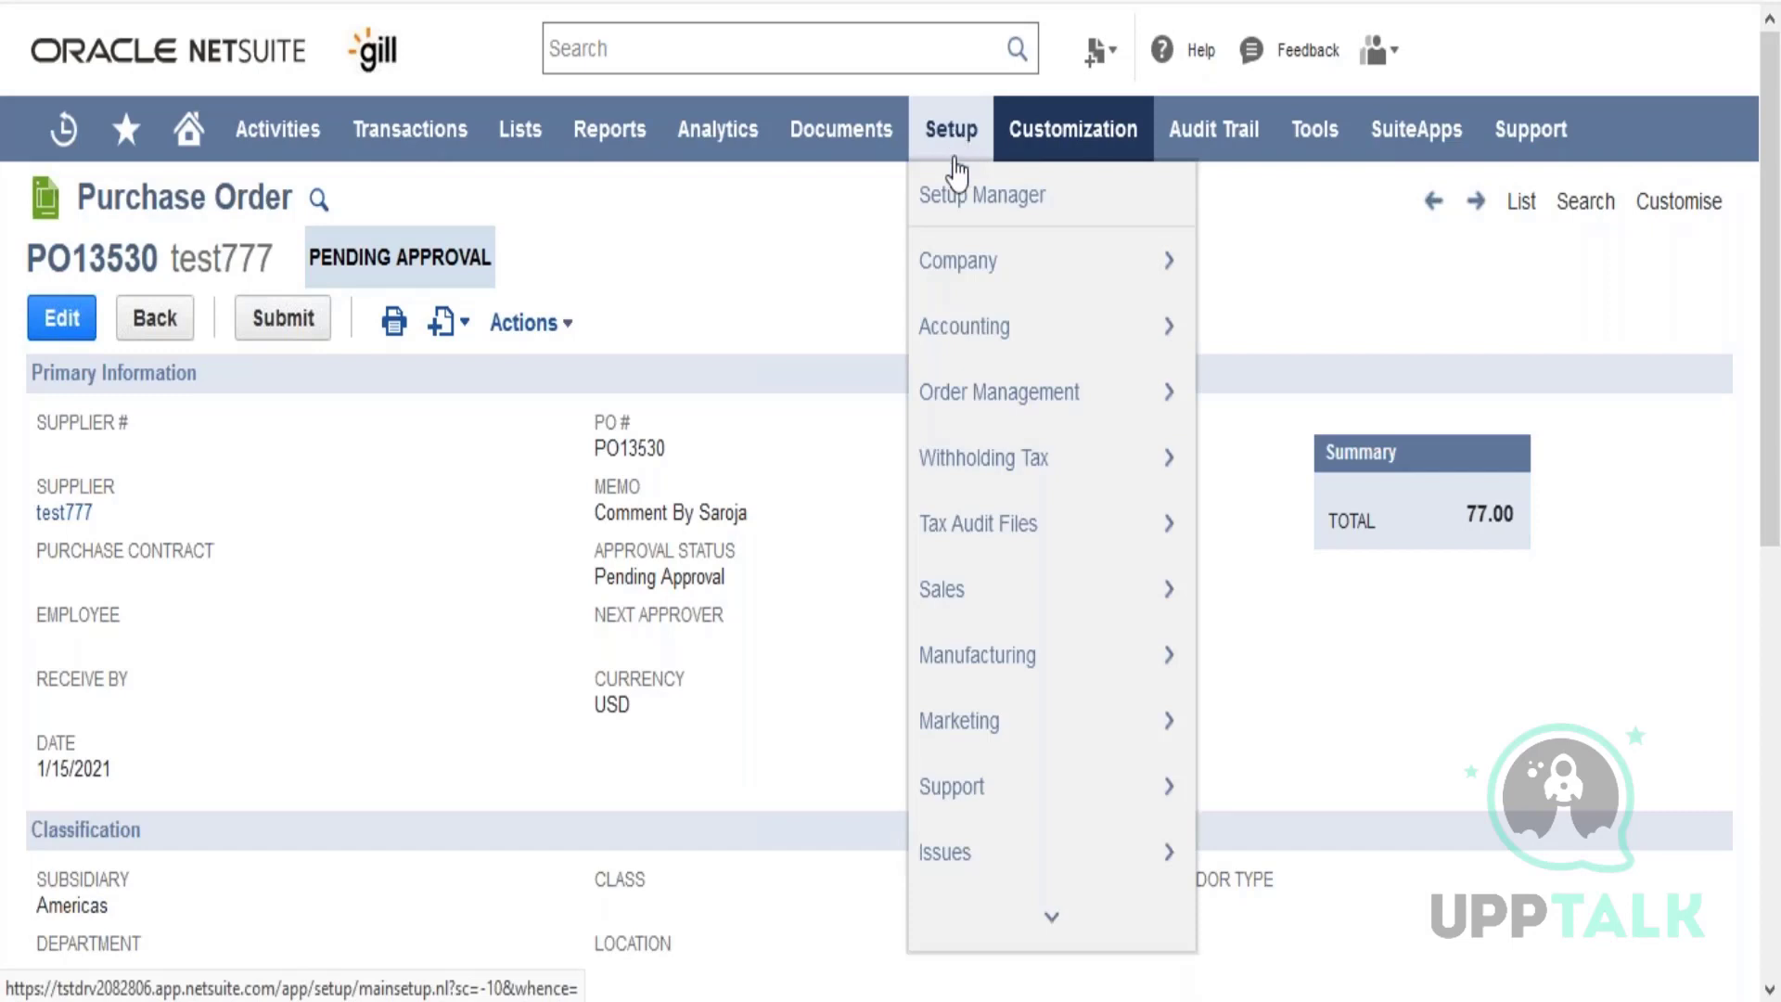
mouse_move(1044, 927)
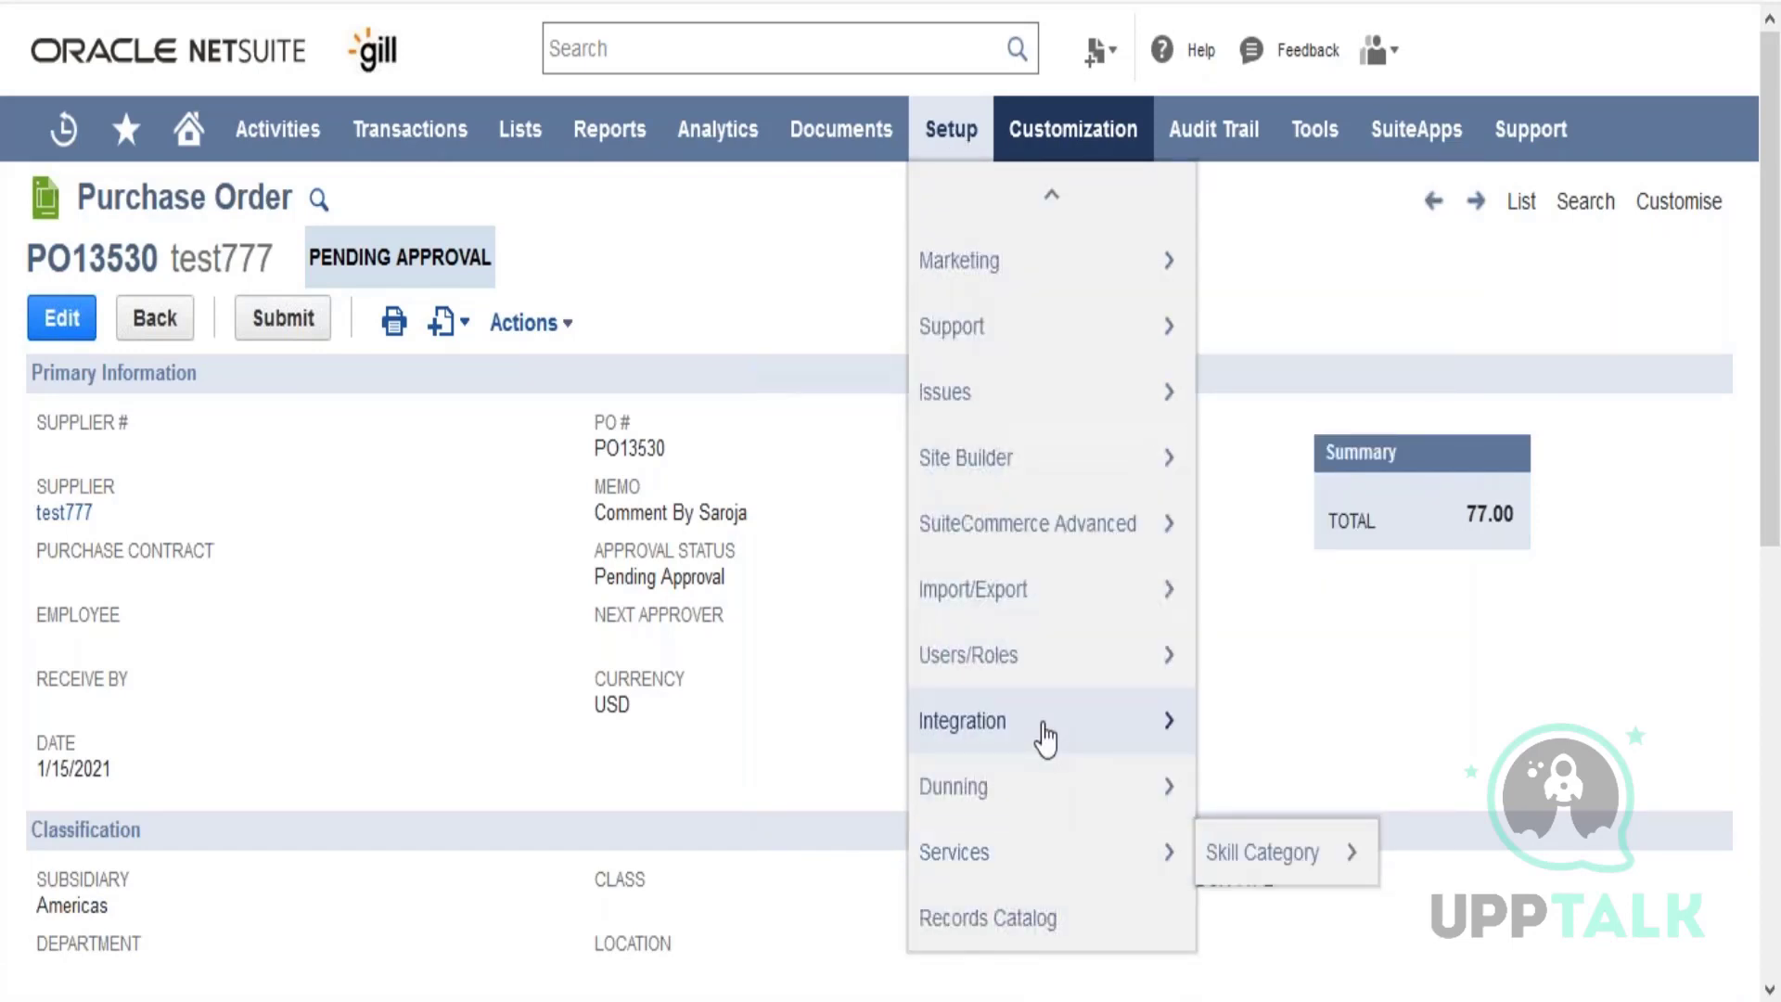
mouse_move(1056, 593)
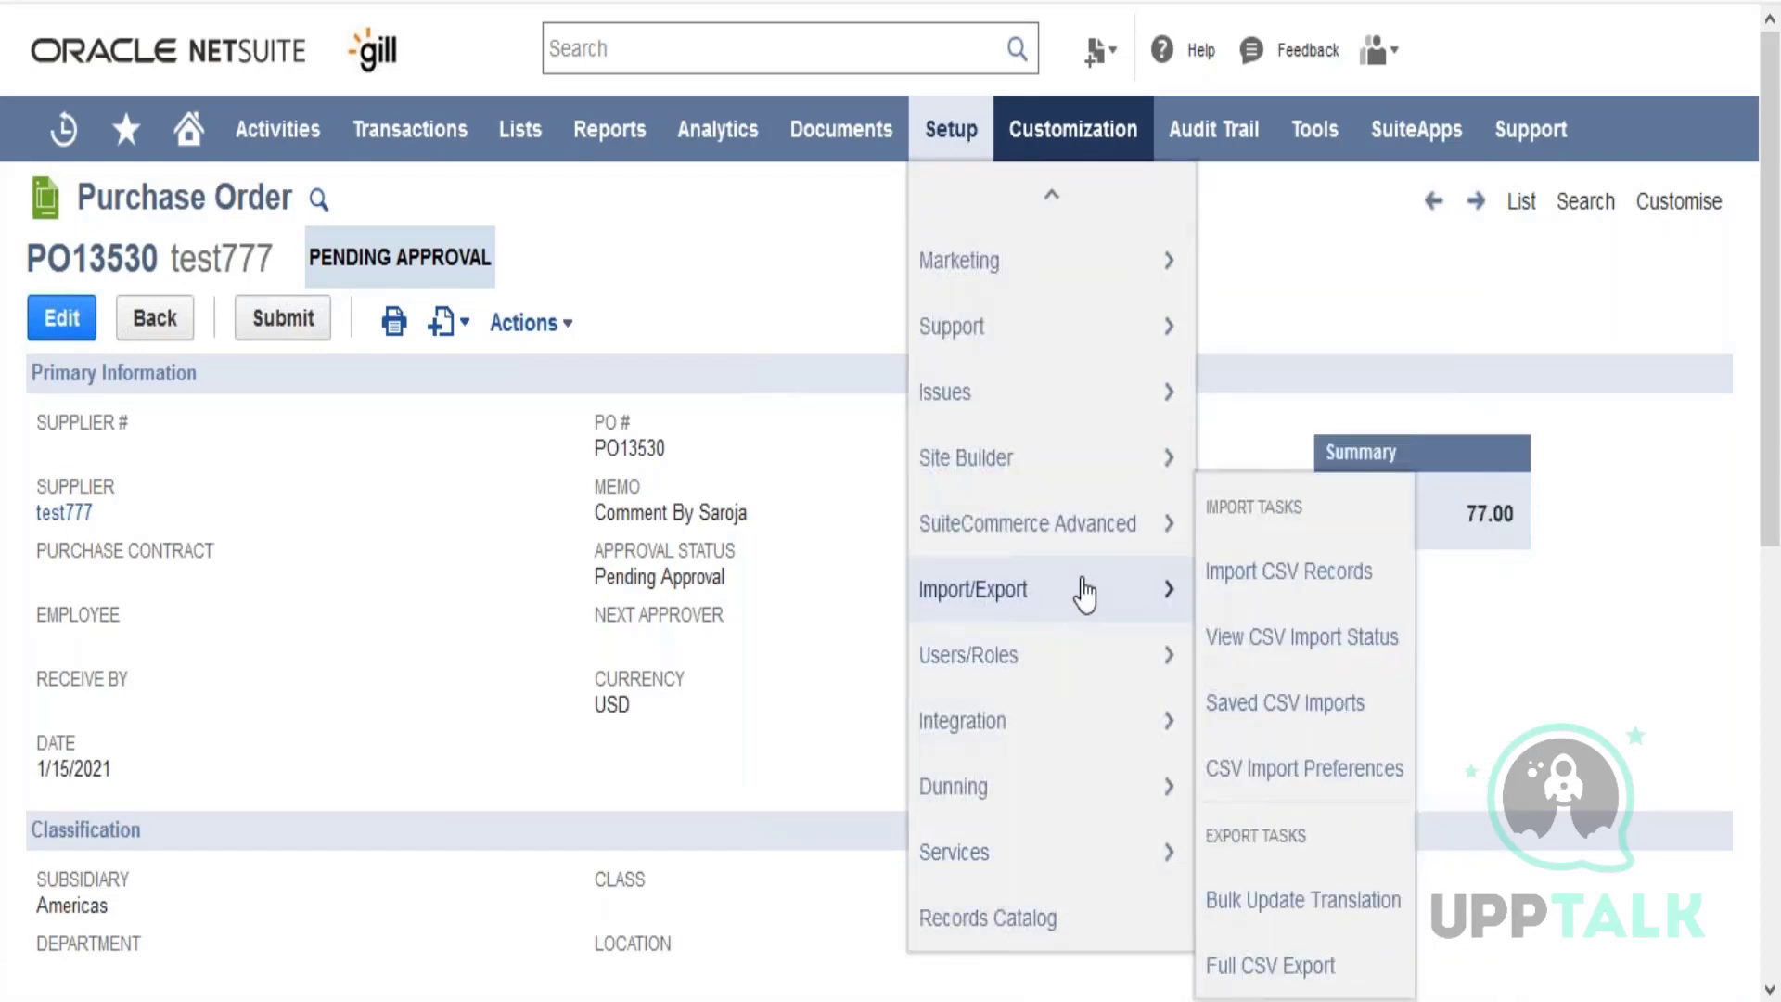
left_click(1250, 590)
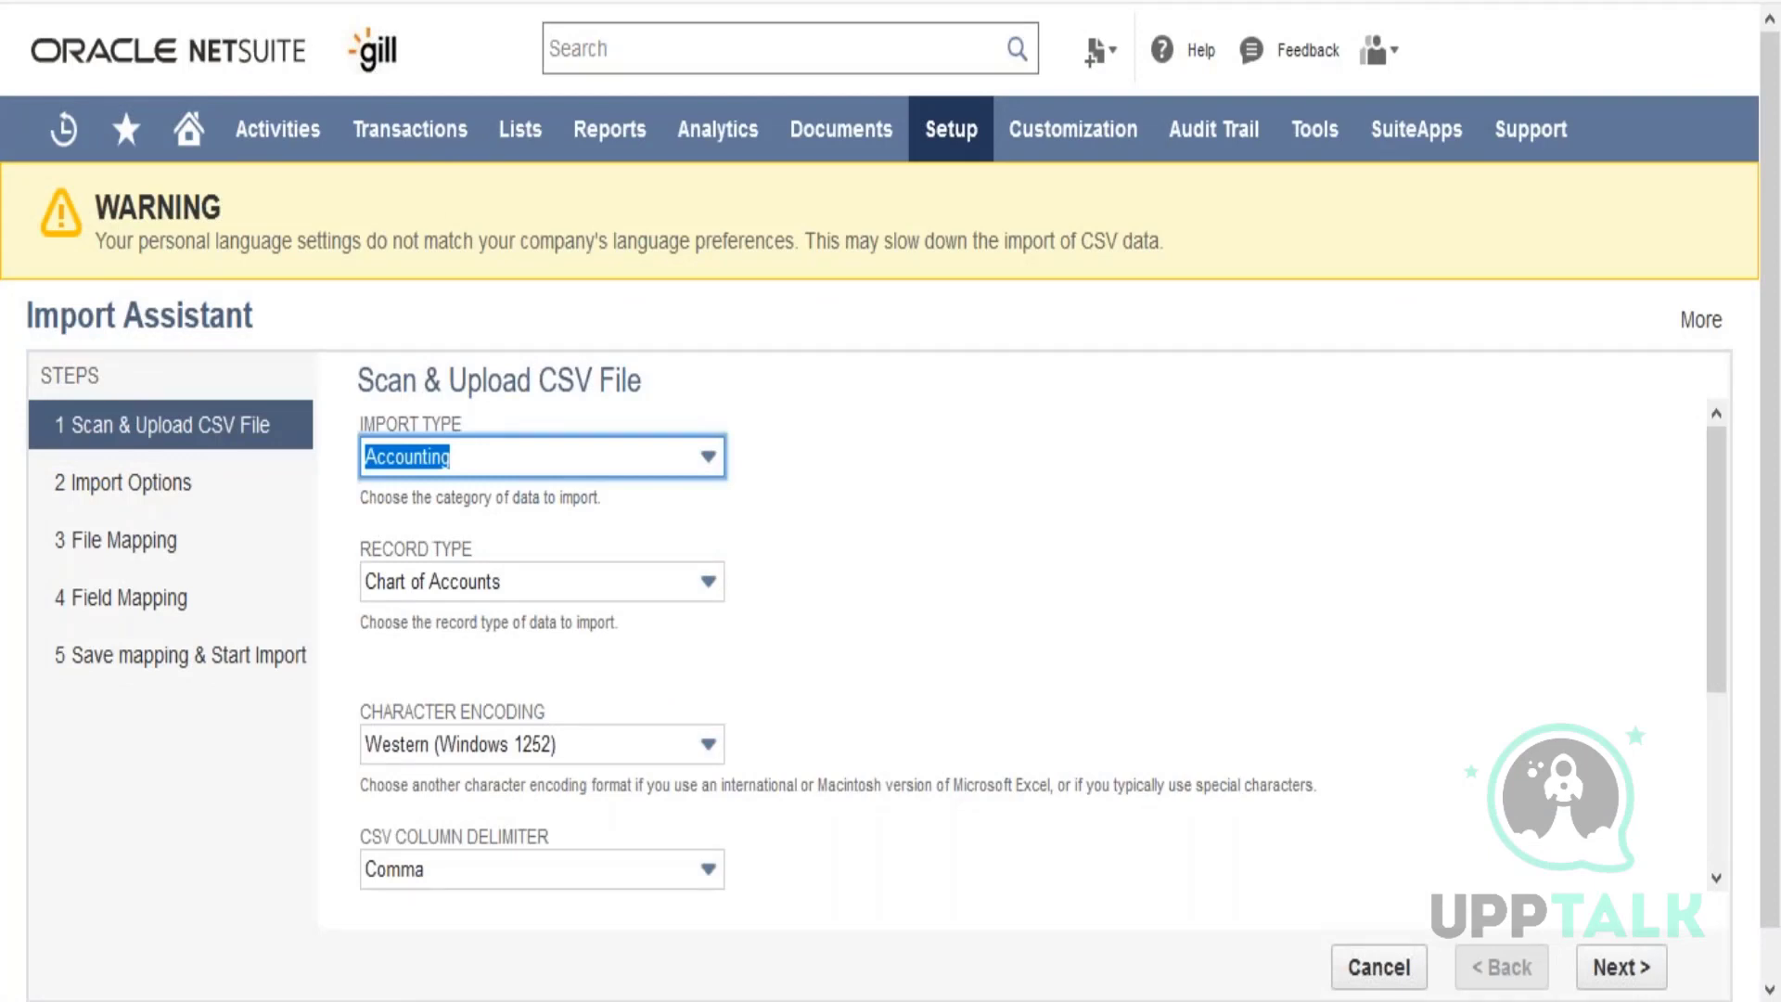
Step: Set the import type to Classification and review the record types offered for it
left_click(614, 465)
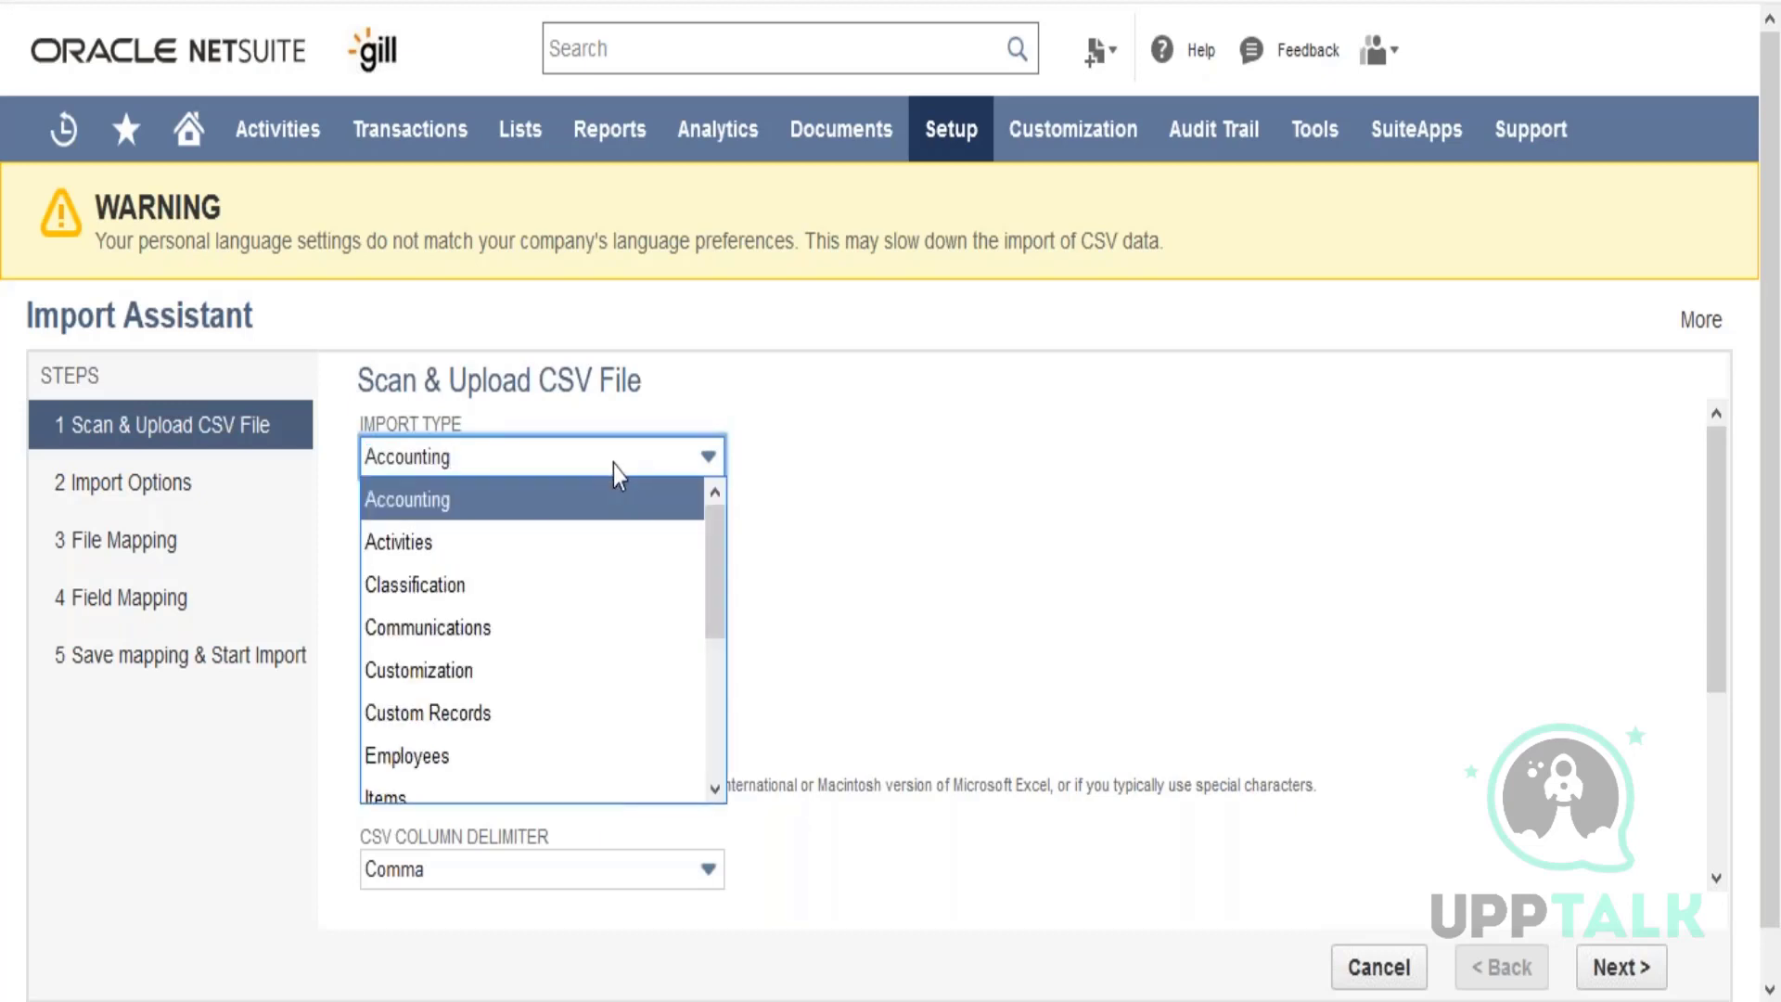
left_click(603, 590)
left_click(582, 590)
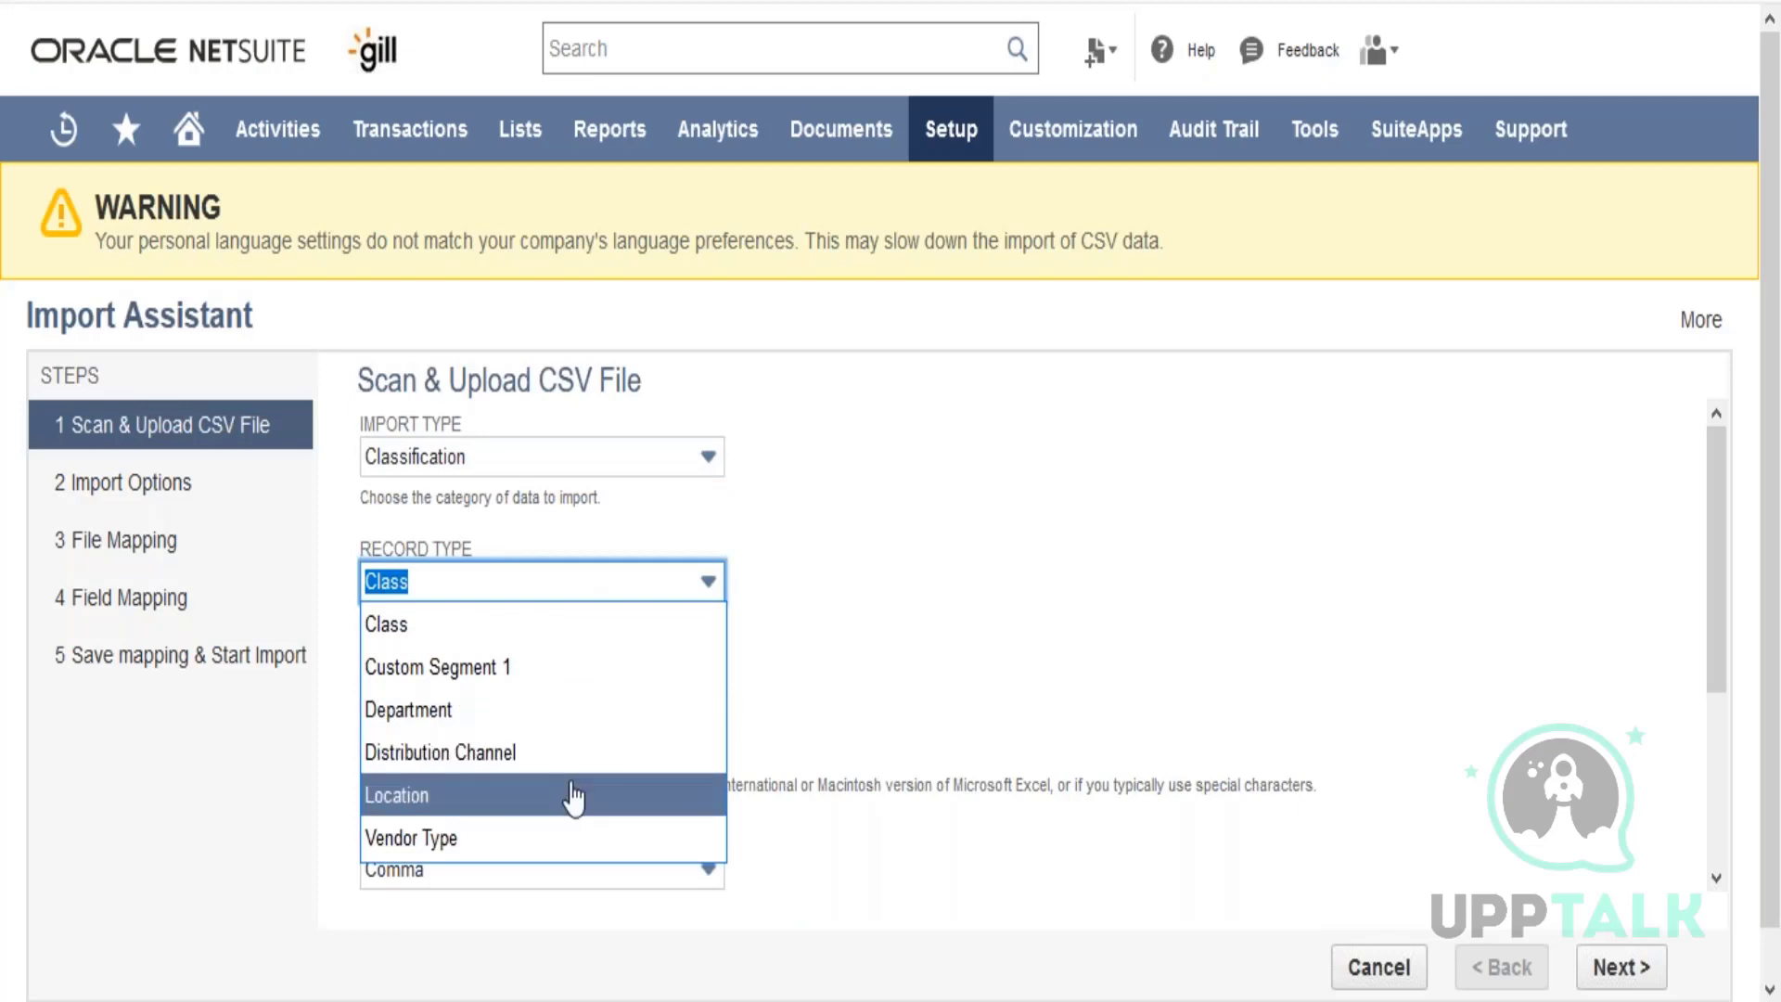
Step: Switch the import type to Accounting and review its available record types
left_click(614, 470)
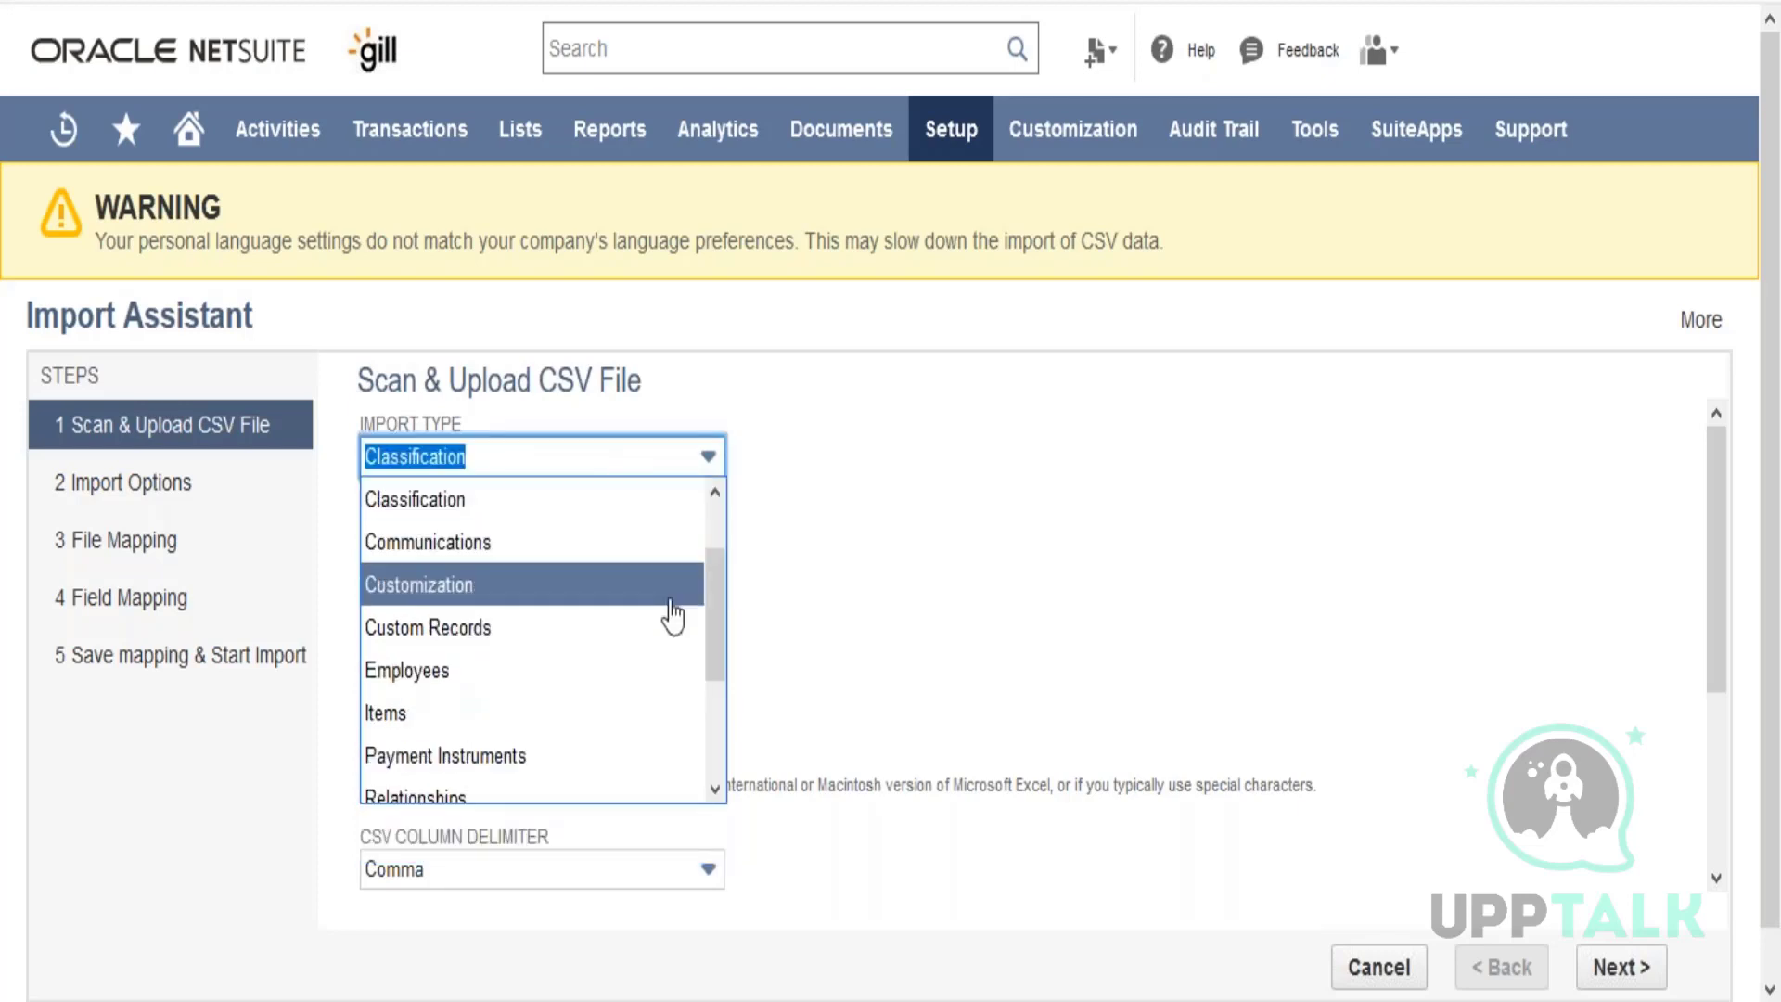
left_click_drag(710, 627, 715, 497)
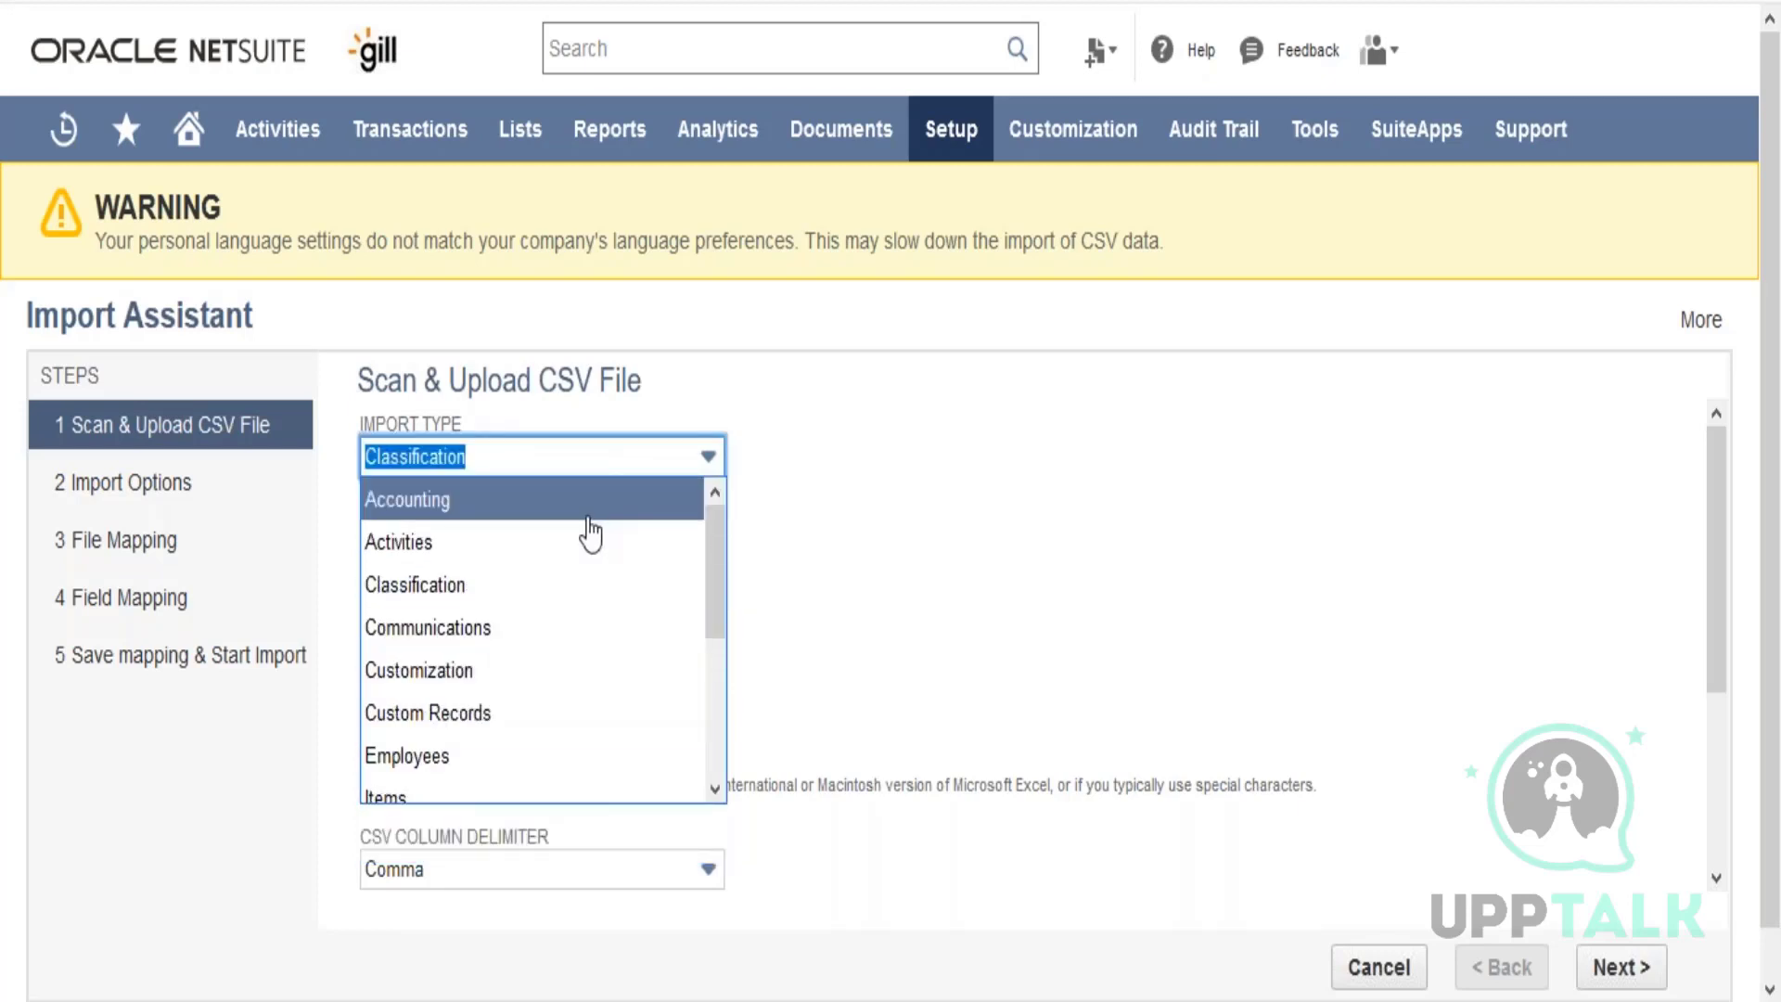
left_click(584, 505)
left_click(553, 586)
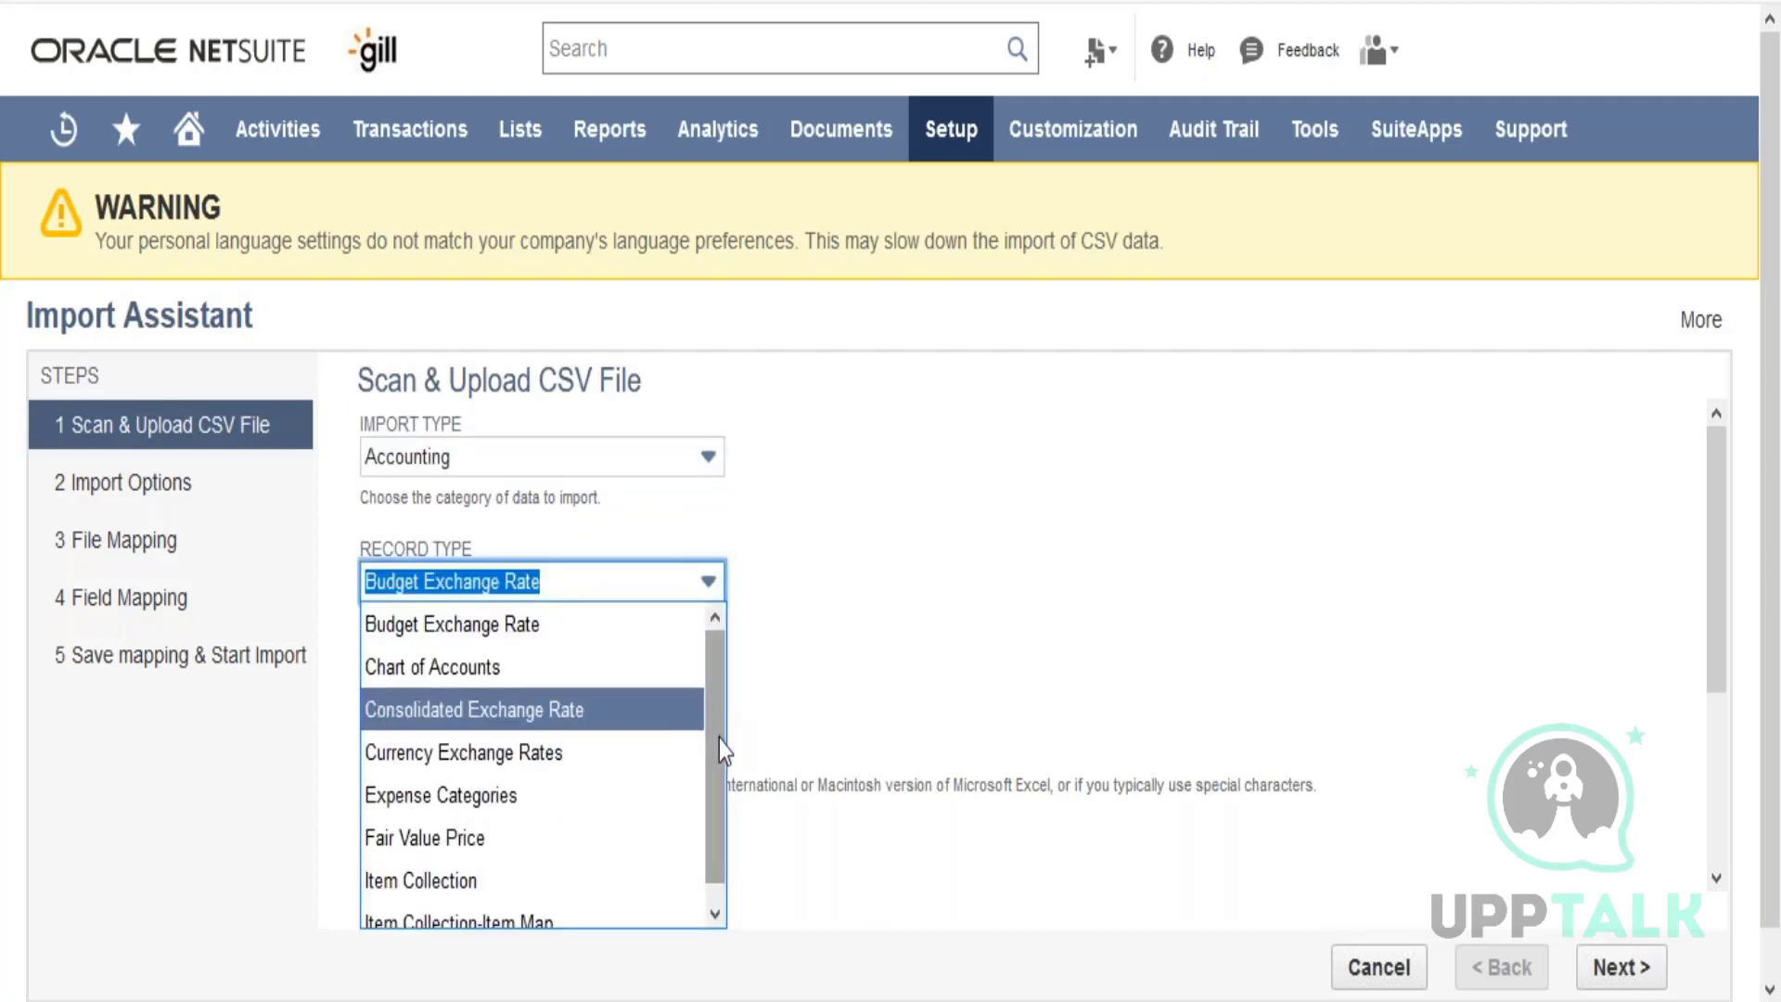
mouse_move(719, 742)
left_mouse_down()
mouse_move(721, 759)
mouse_move(720, 742)
left_mouse_up()
Step: Choose Employees as the import type and look through the employee record types
left_click(608, 454)
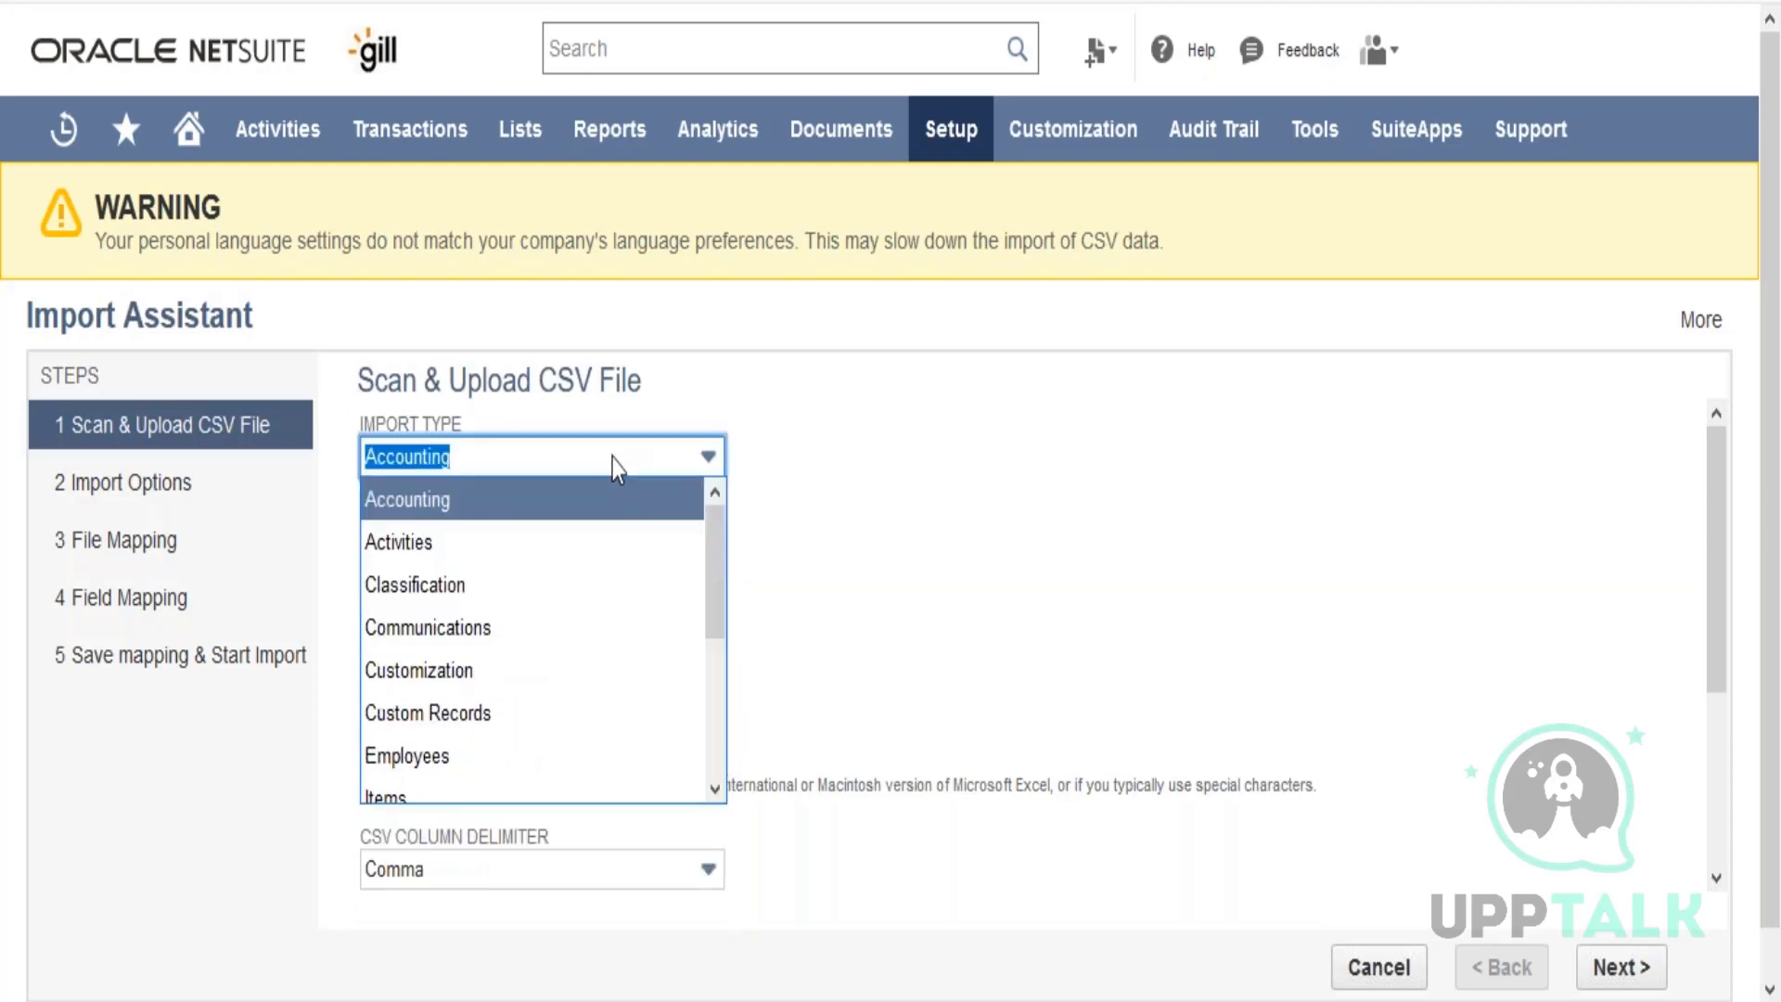
left_click(548, 756)
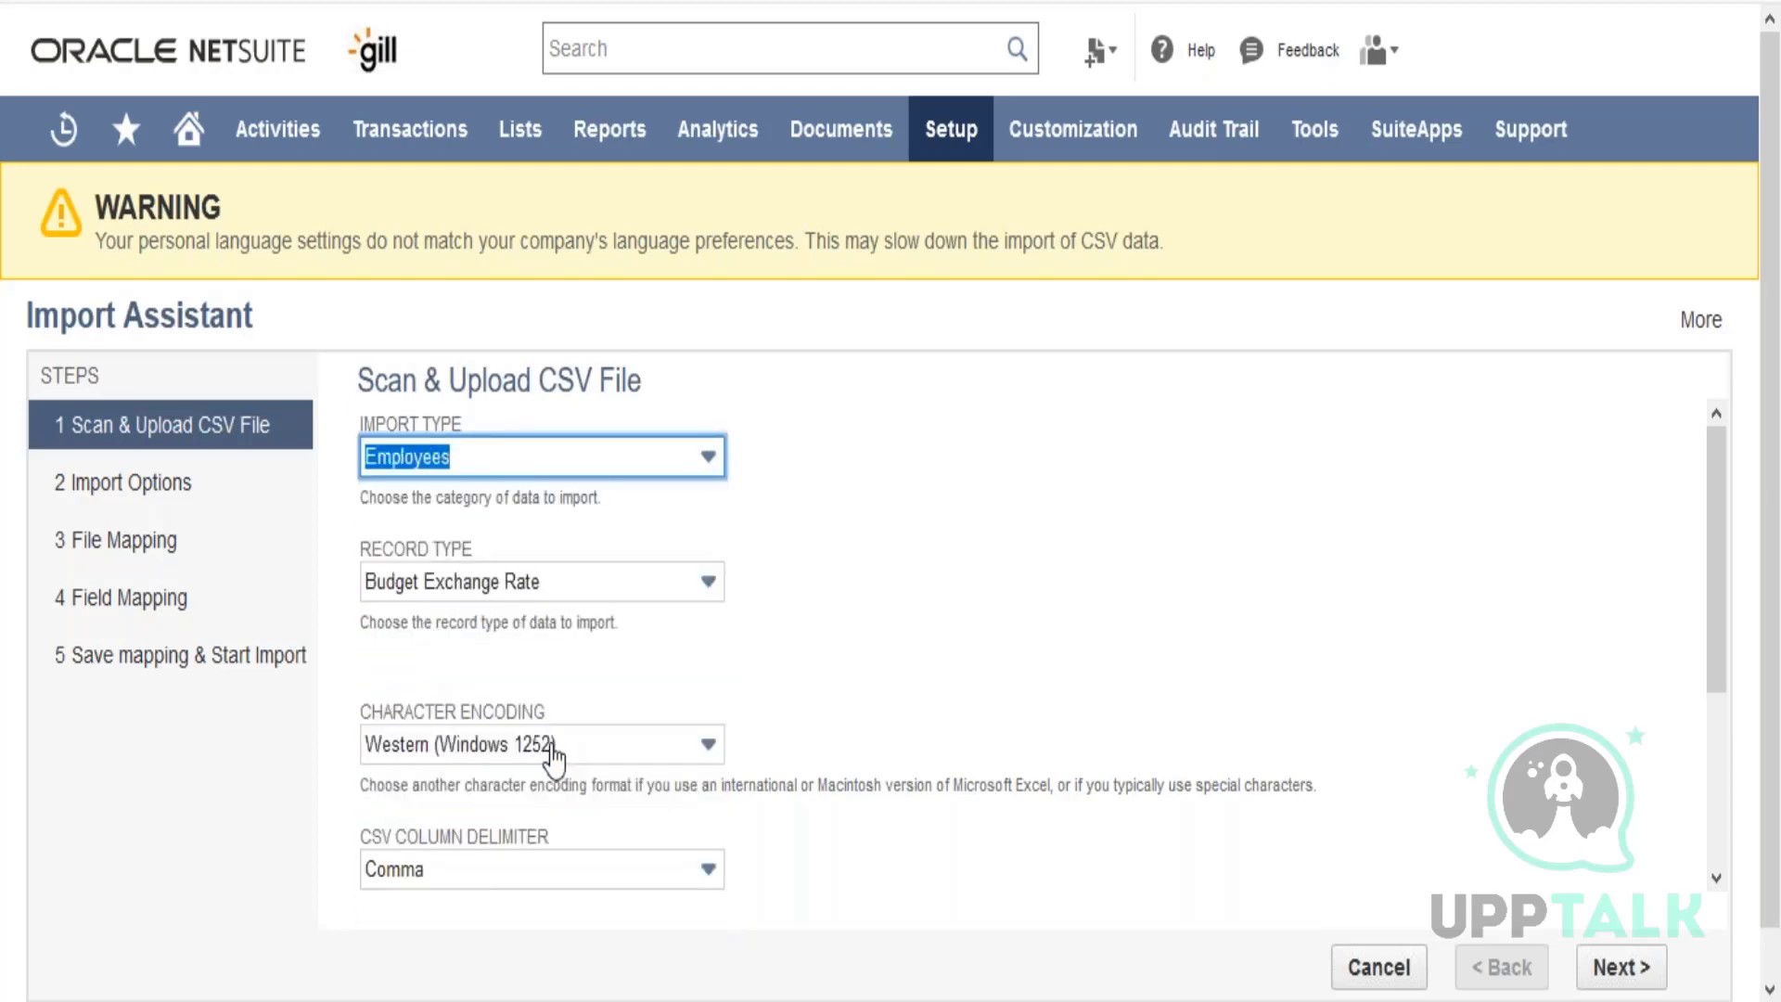
left_click(507, 585)
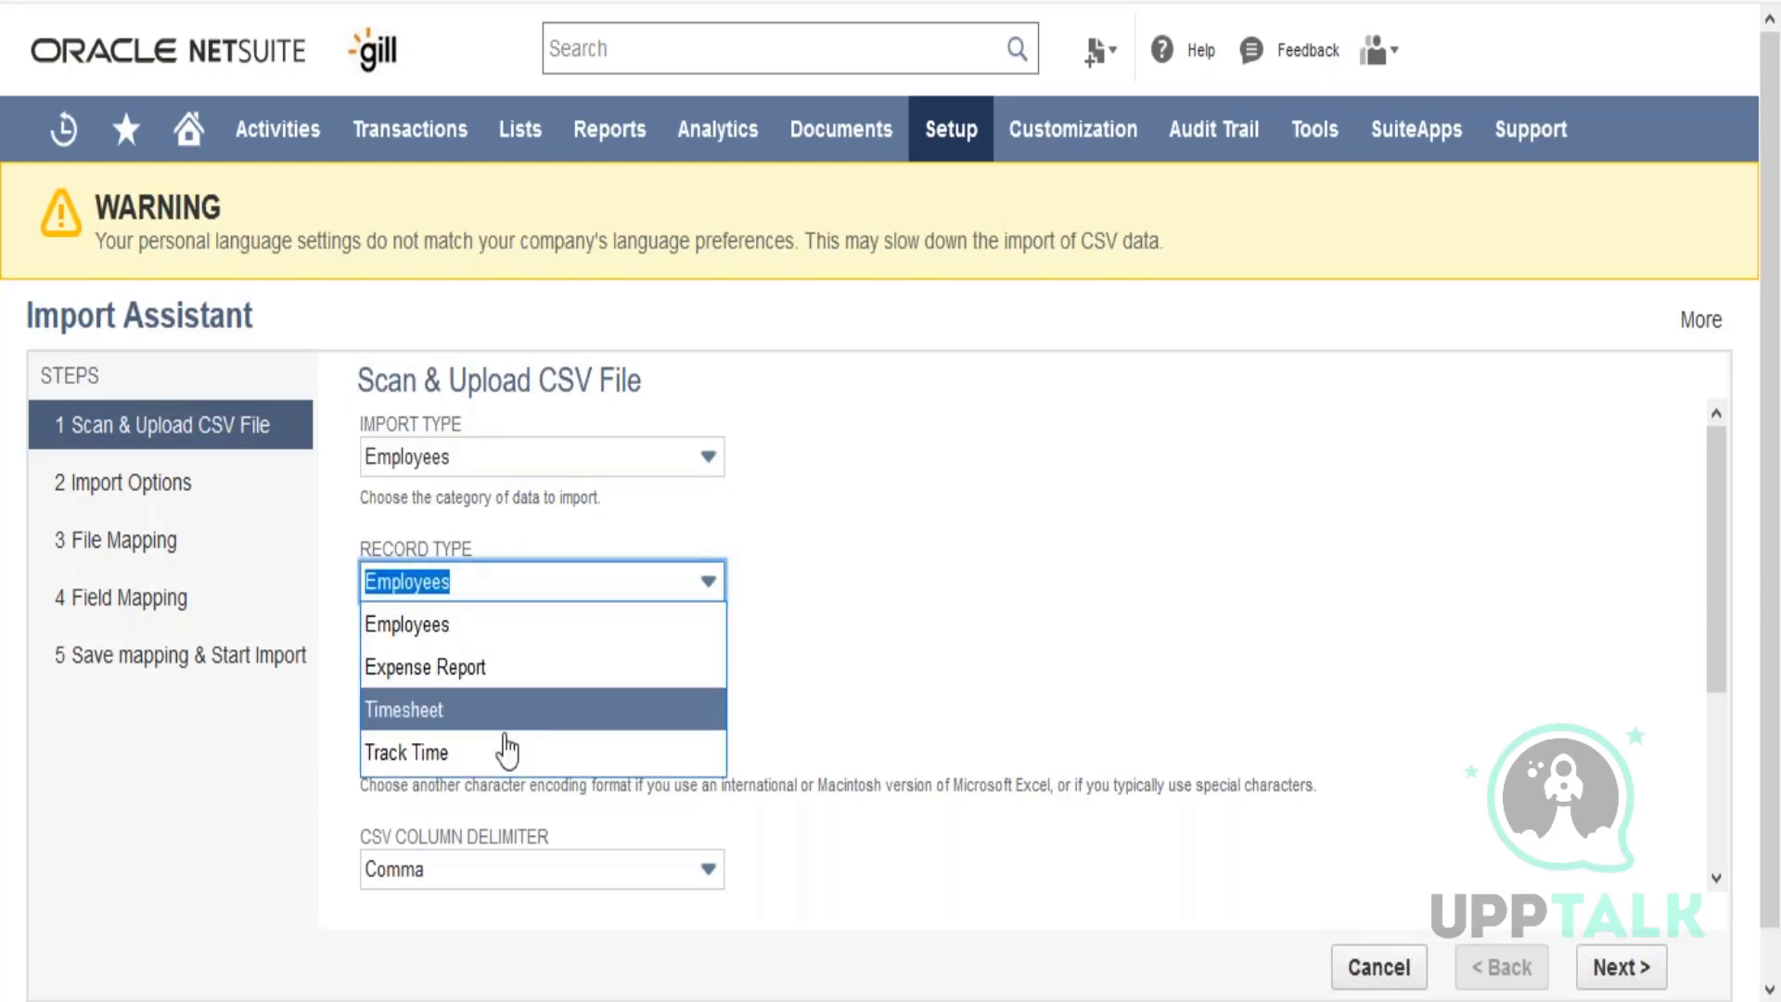
Step: Change the import type to Items and examine the full list of item record types
left_click(537, 467)
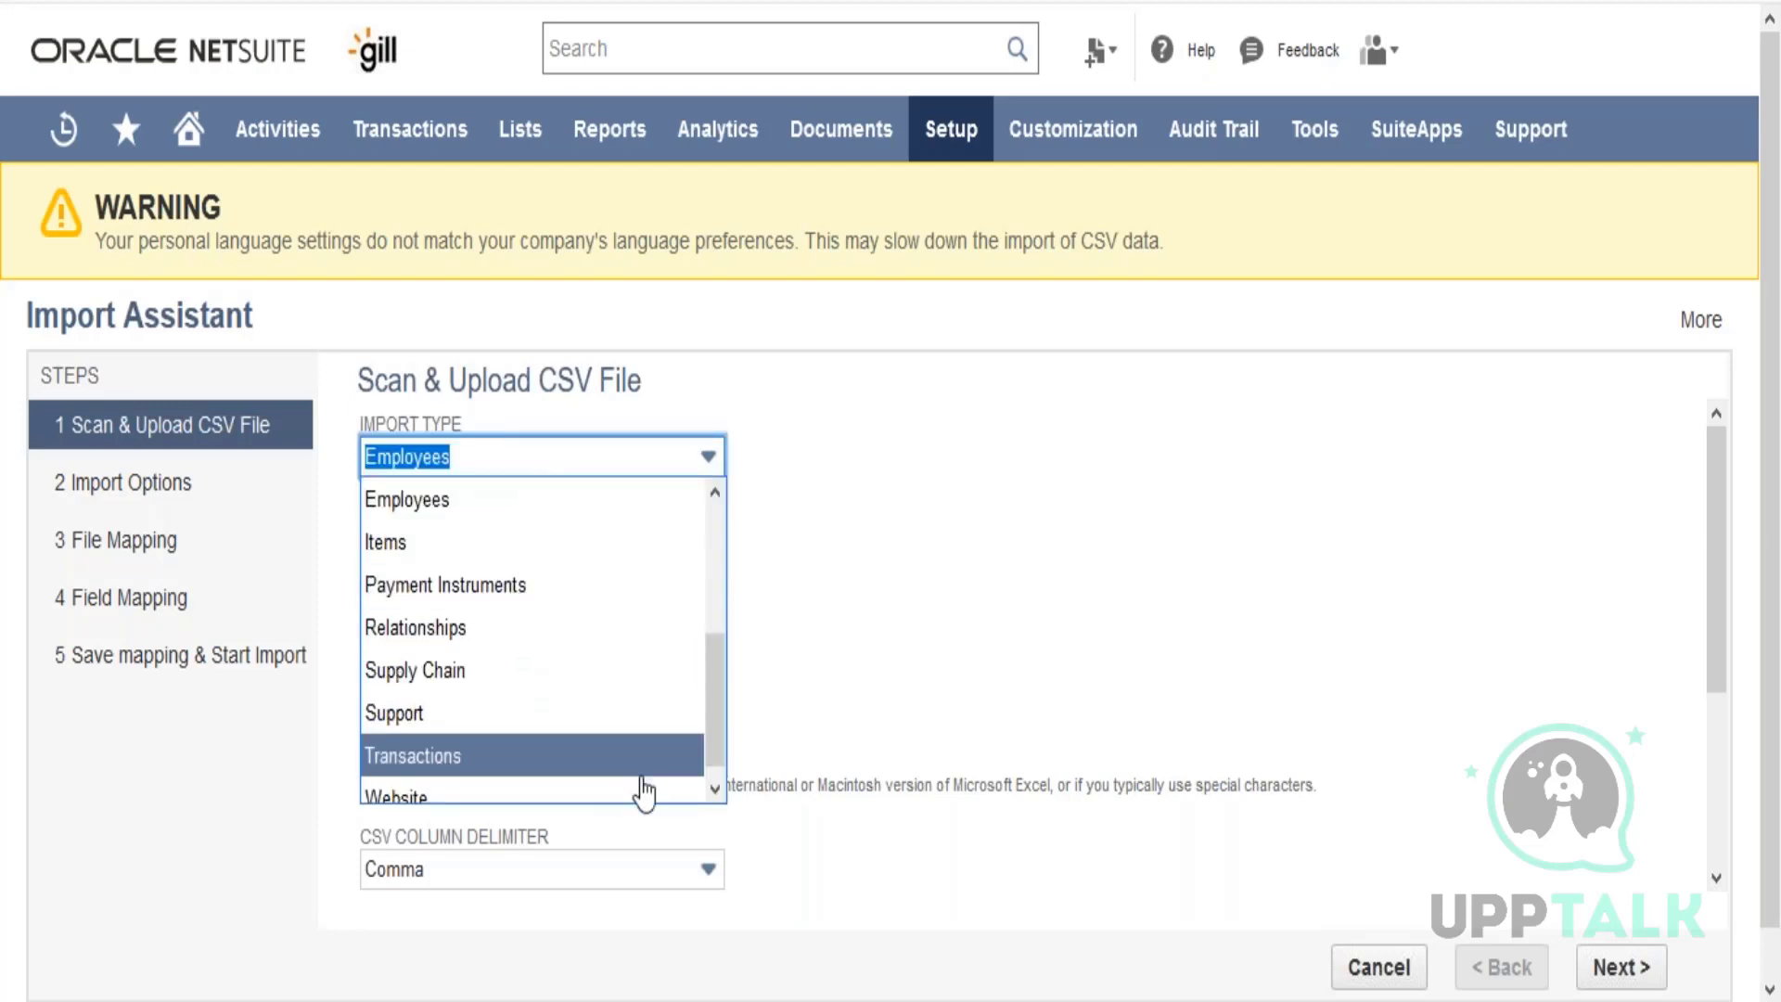
left_click(623, 547)
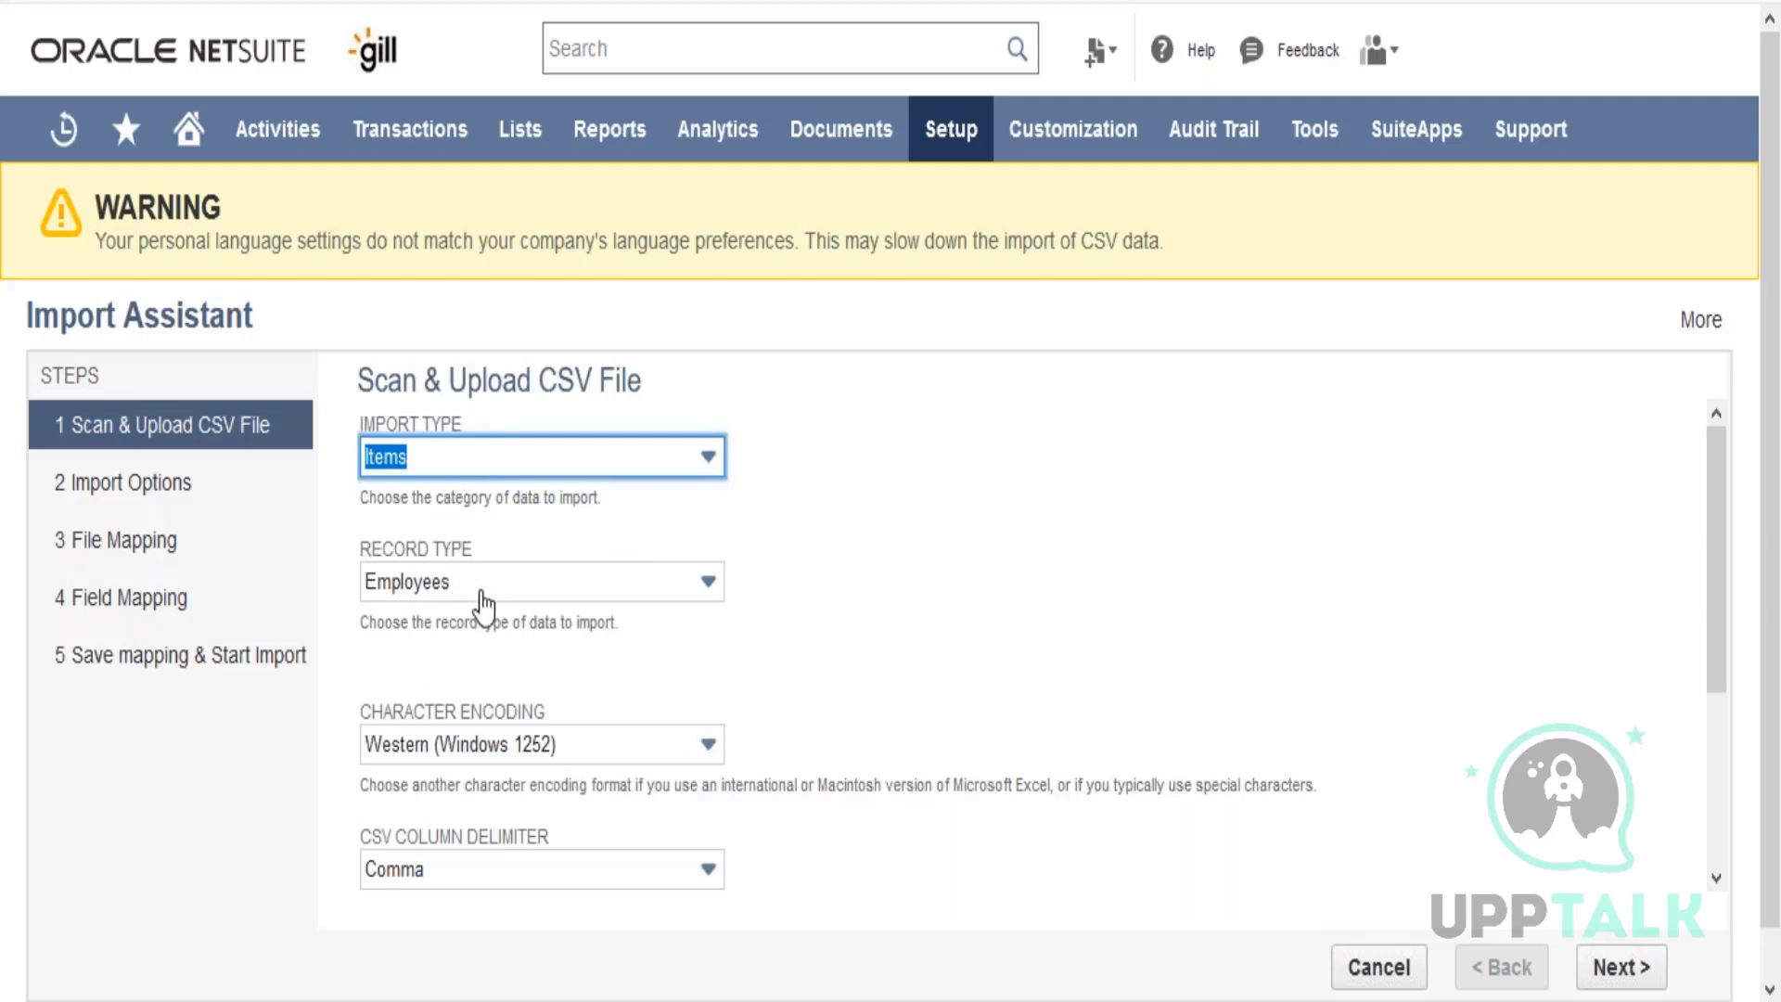
left_click(620, 582)
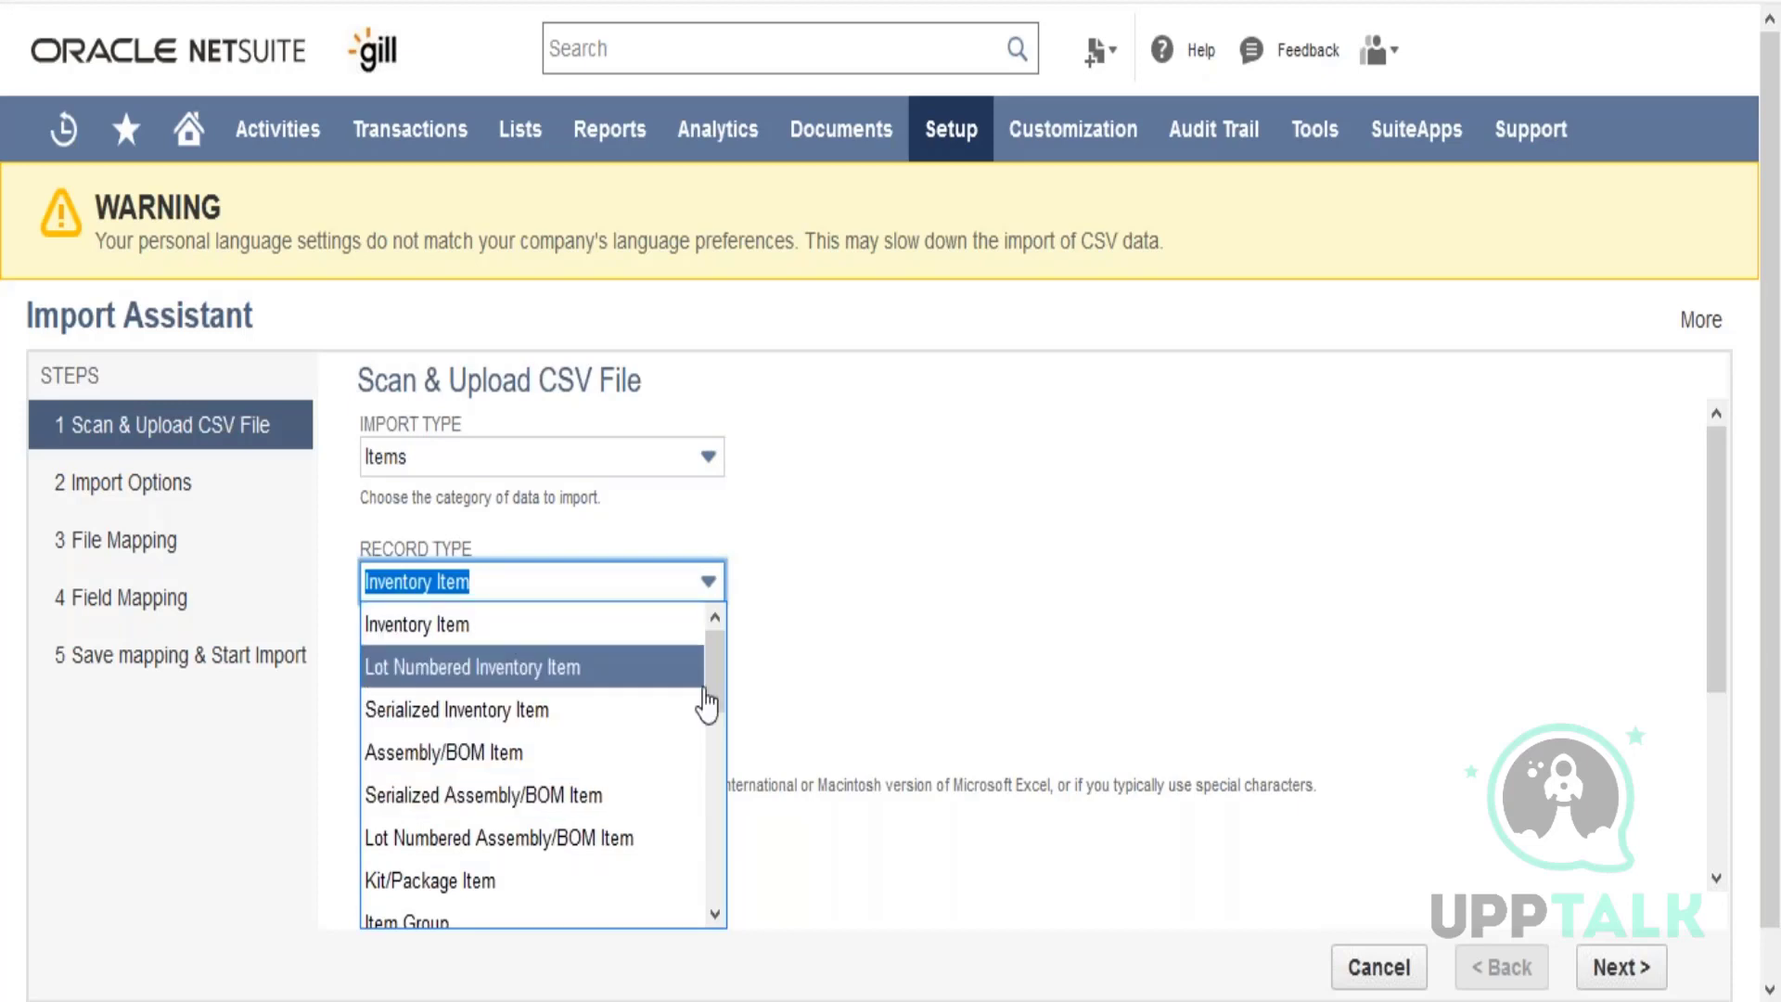
left_click_drag(709, 703, 722, 876)
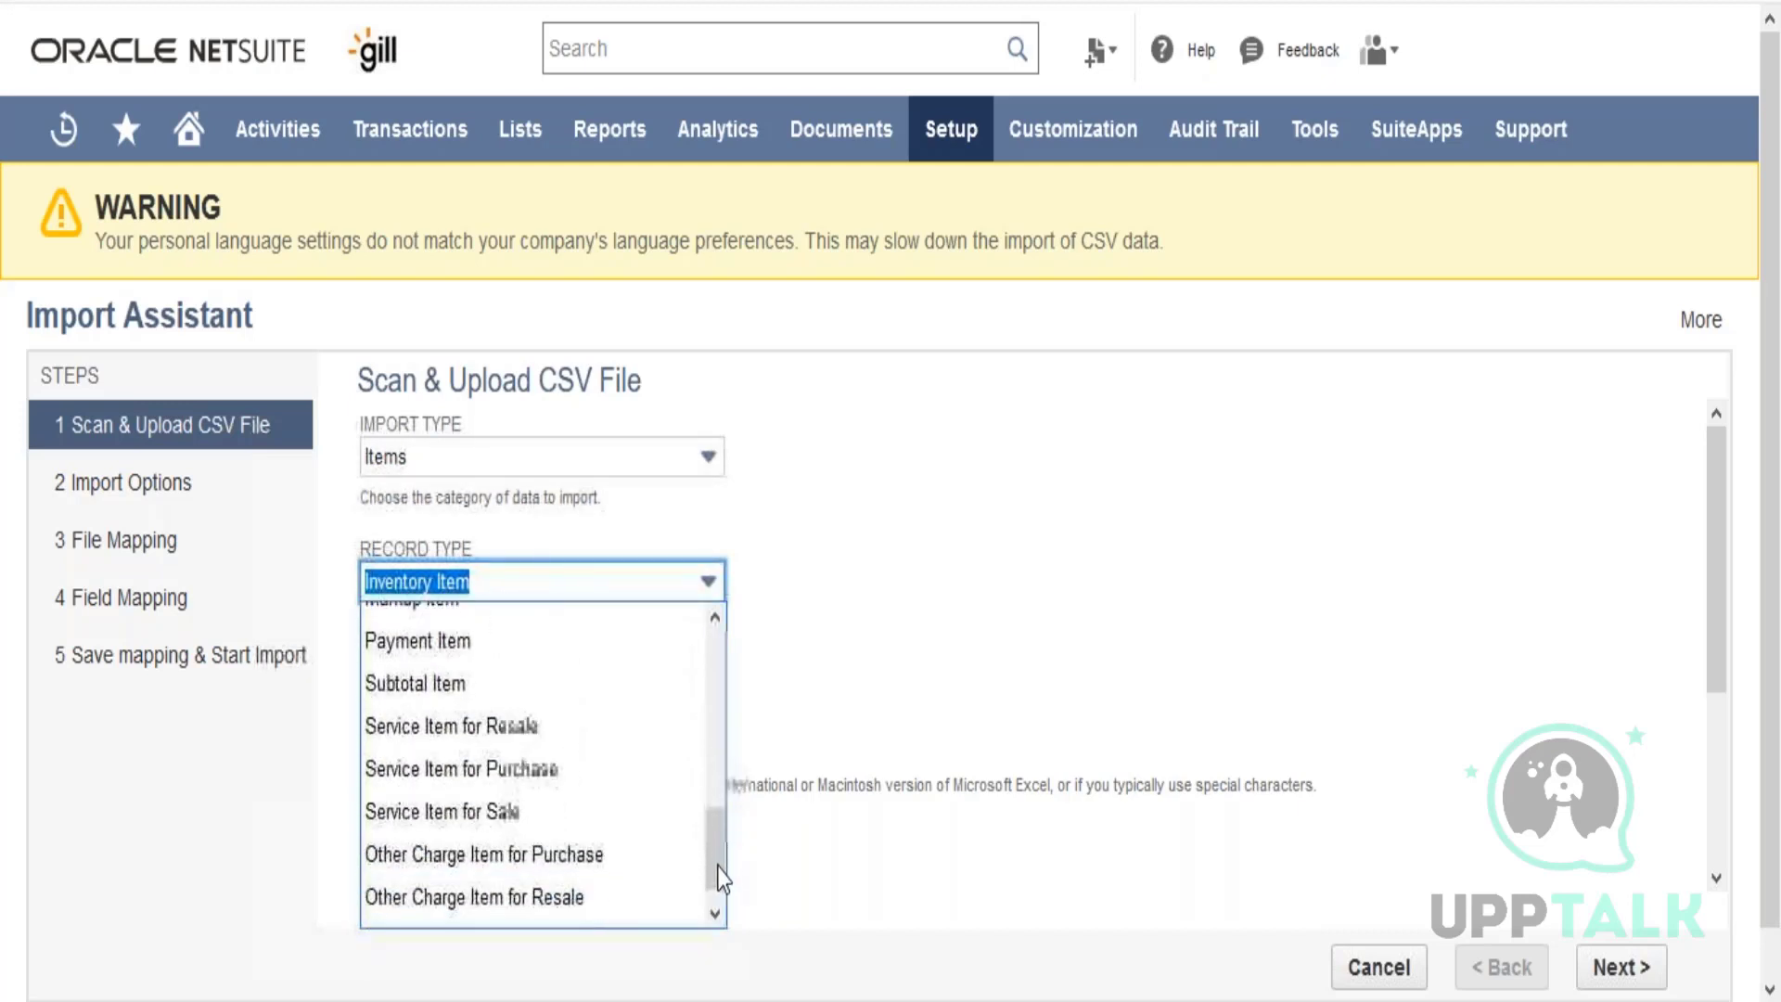
Step: Set the import type back to Employees for the CSV import
left_click(689, 468)
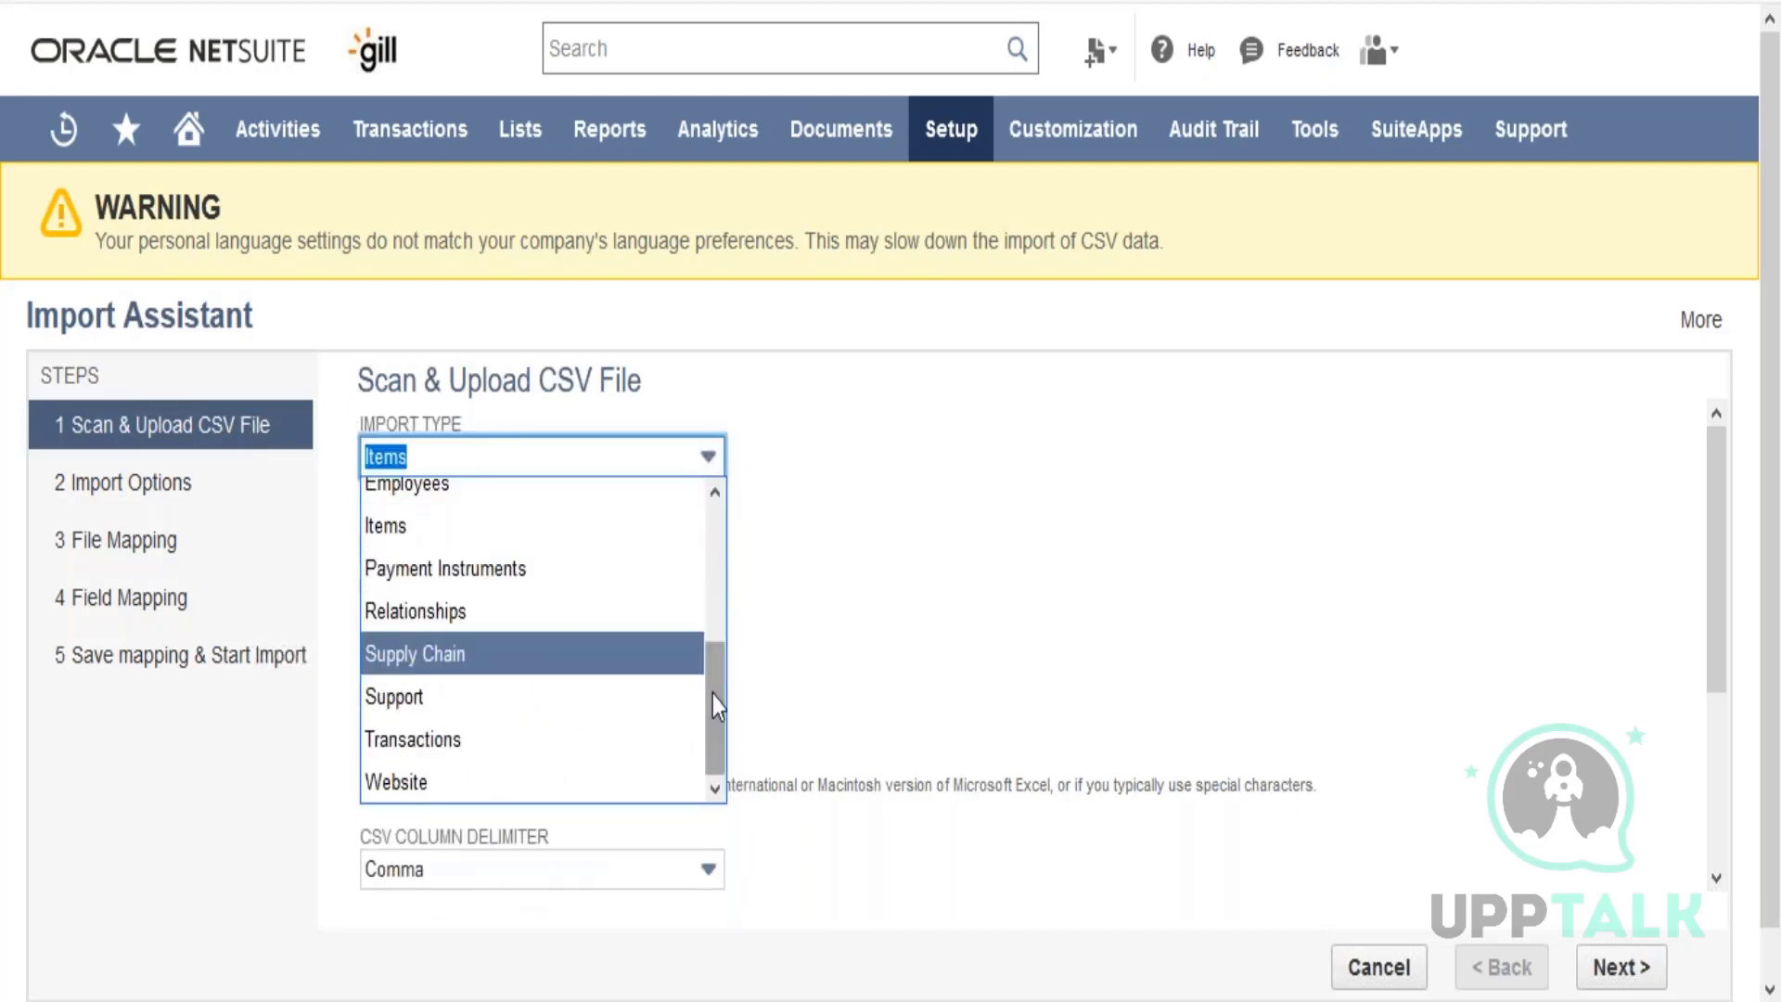
left_click_drag(712, 697, 713, 609)
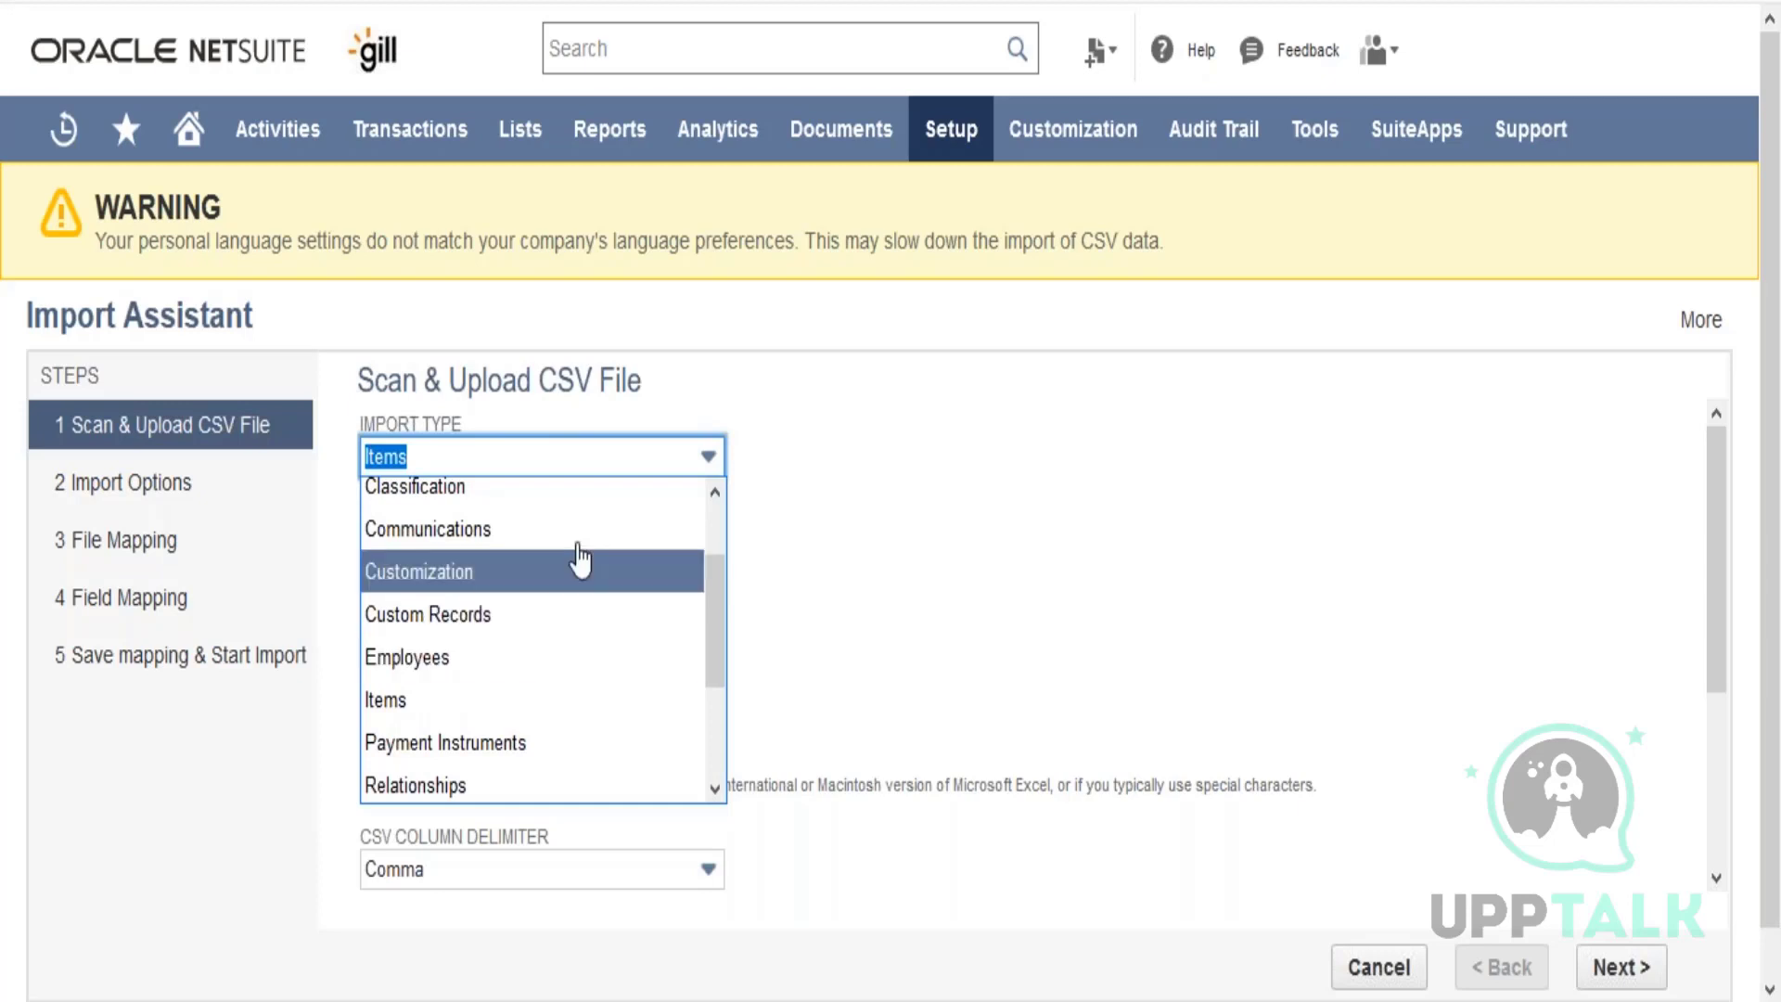
left_click(547, 659)
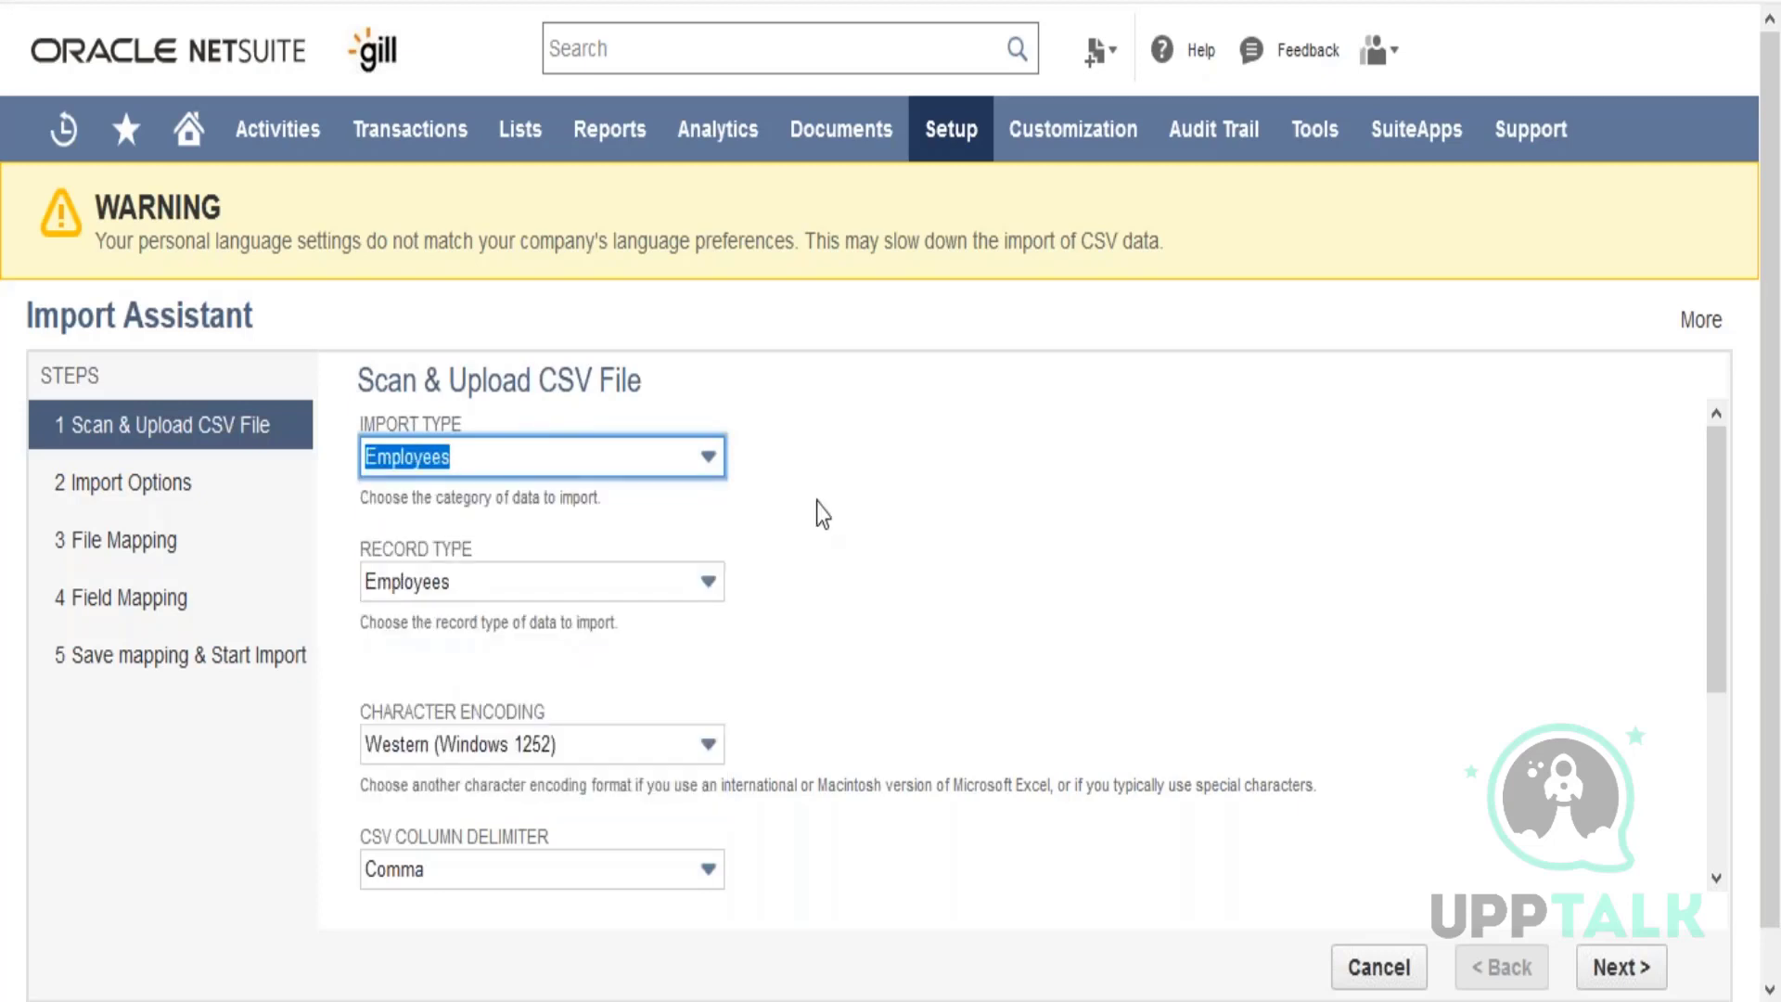
left_click(828, 498)
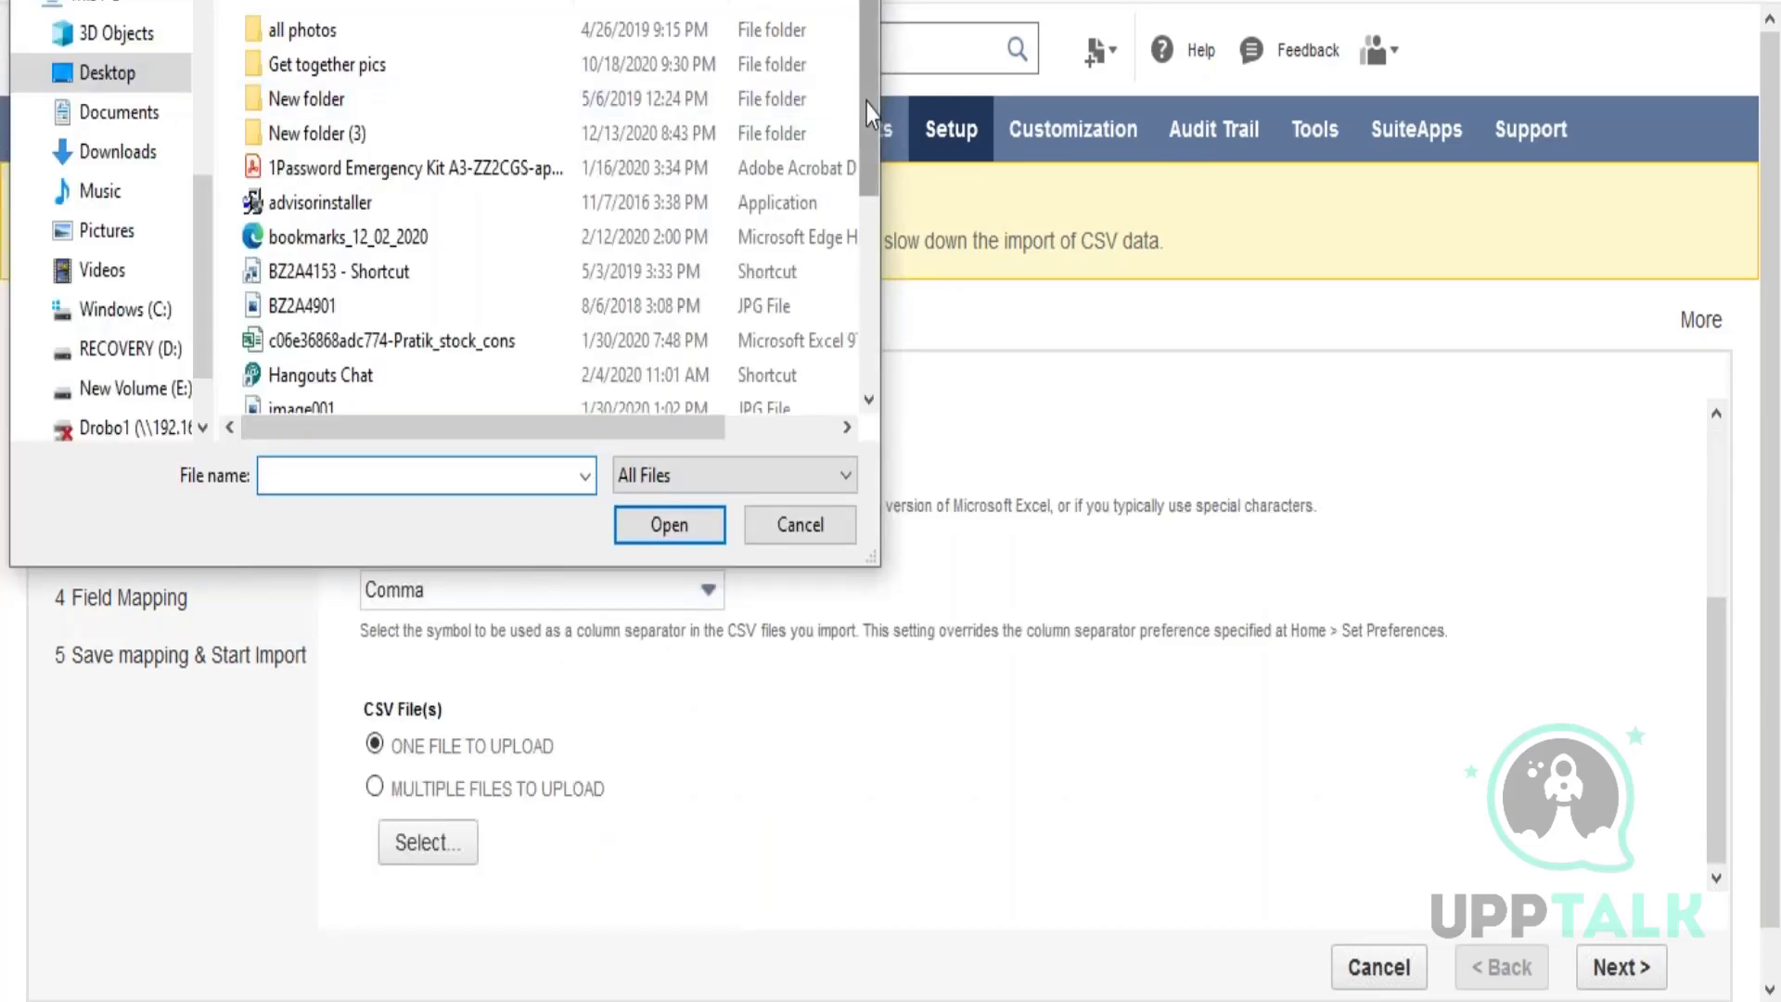
Step: Search the Desktop and Downloads folders for a CSV file to upload
left_click_drag(866, 103, 863, 336)
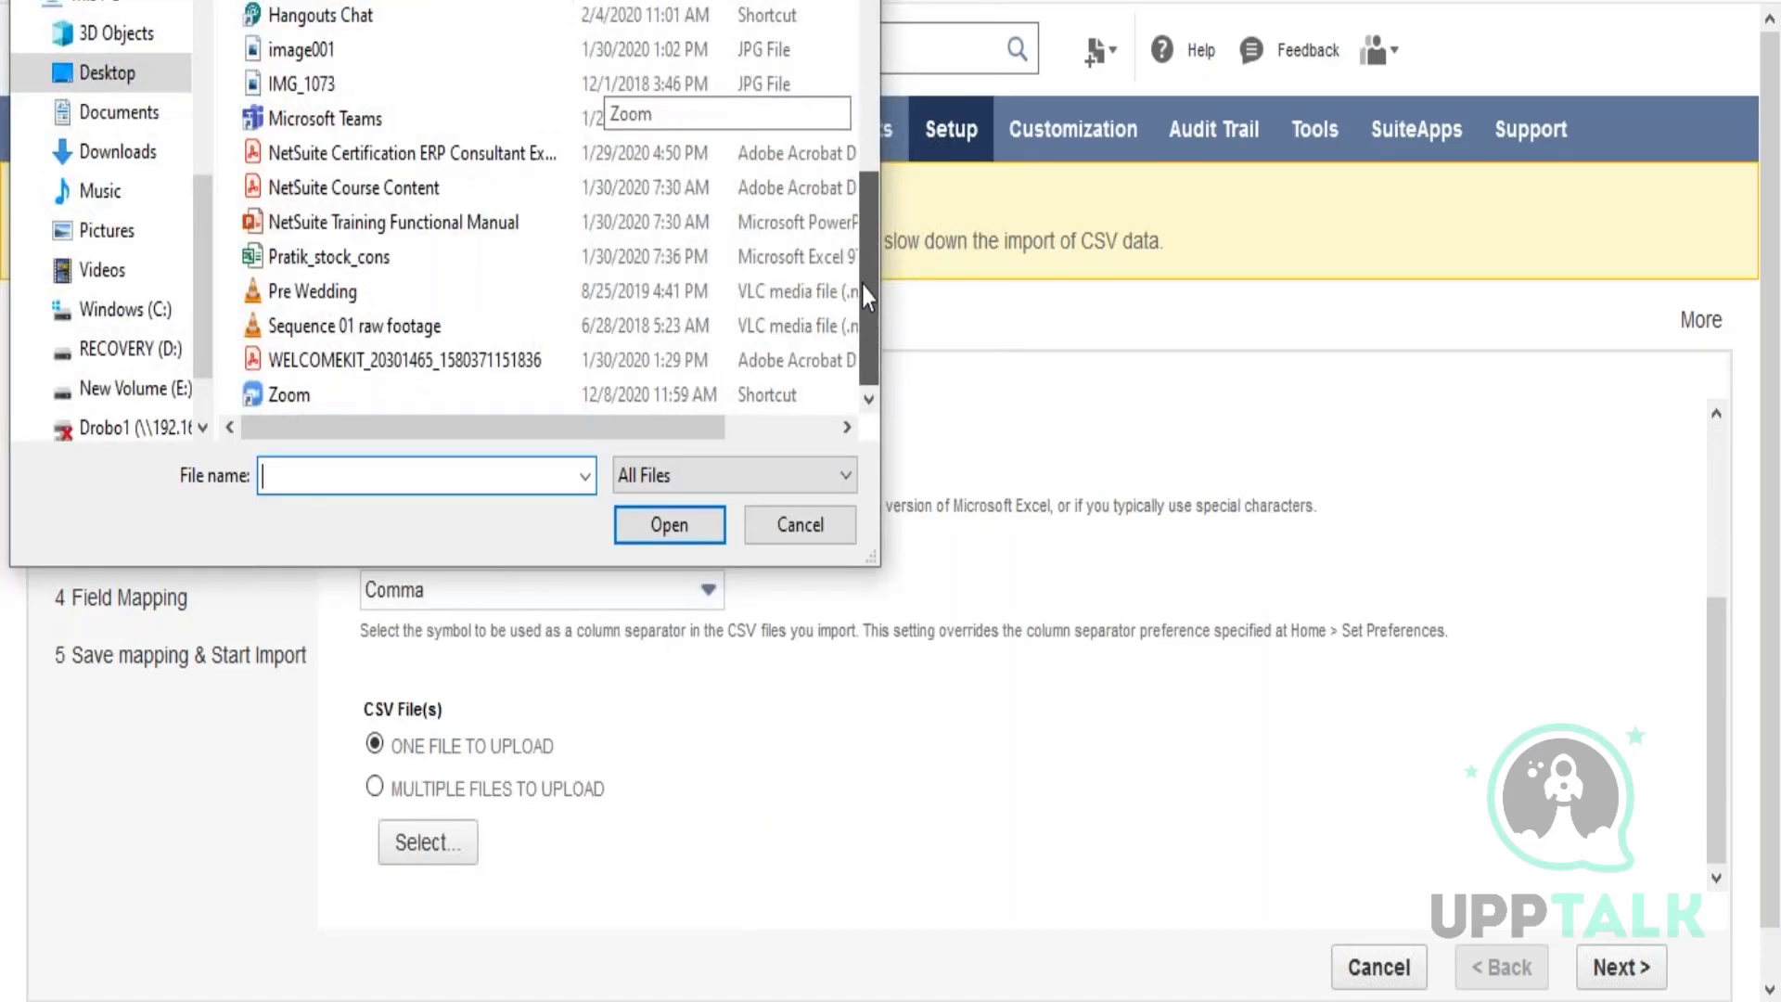
left_click(676, 492)
left_click(681, 495)
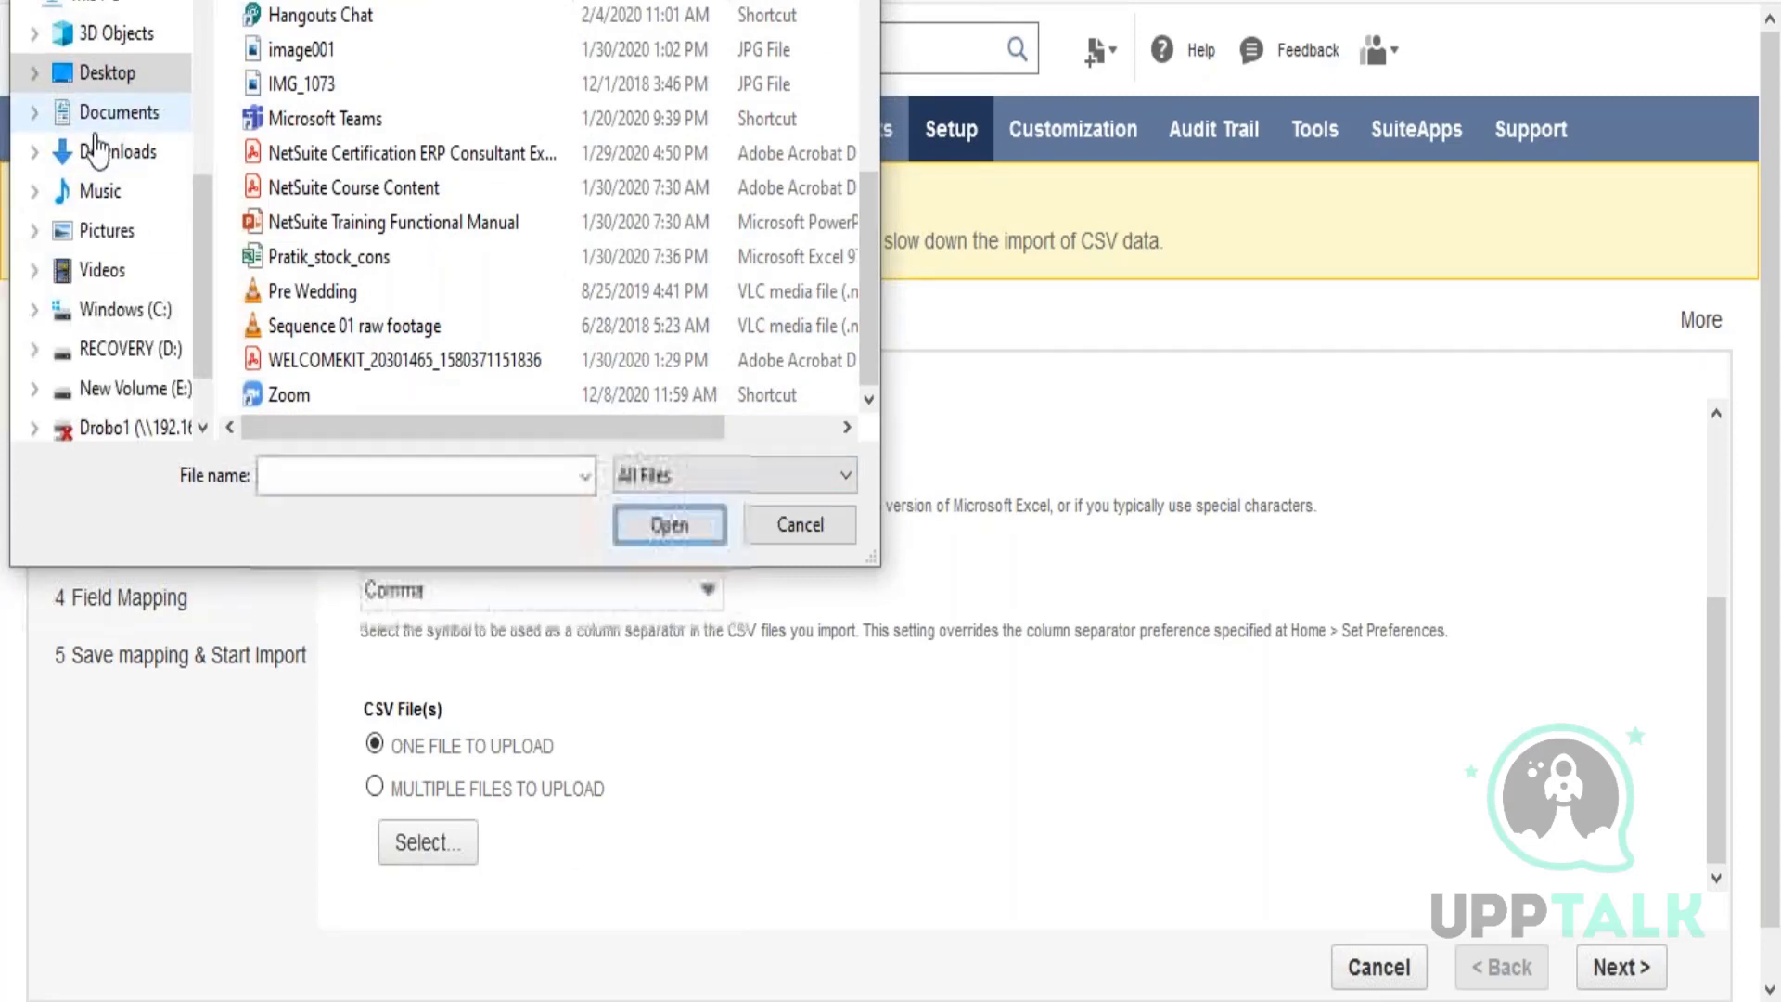
left_click(119, 153)
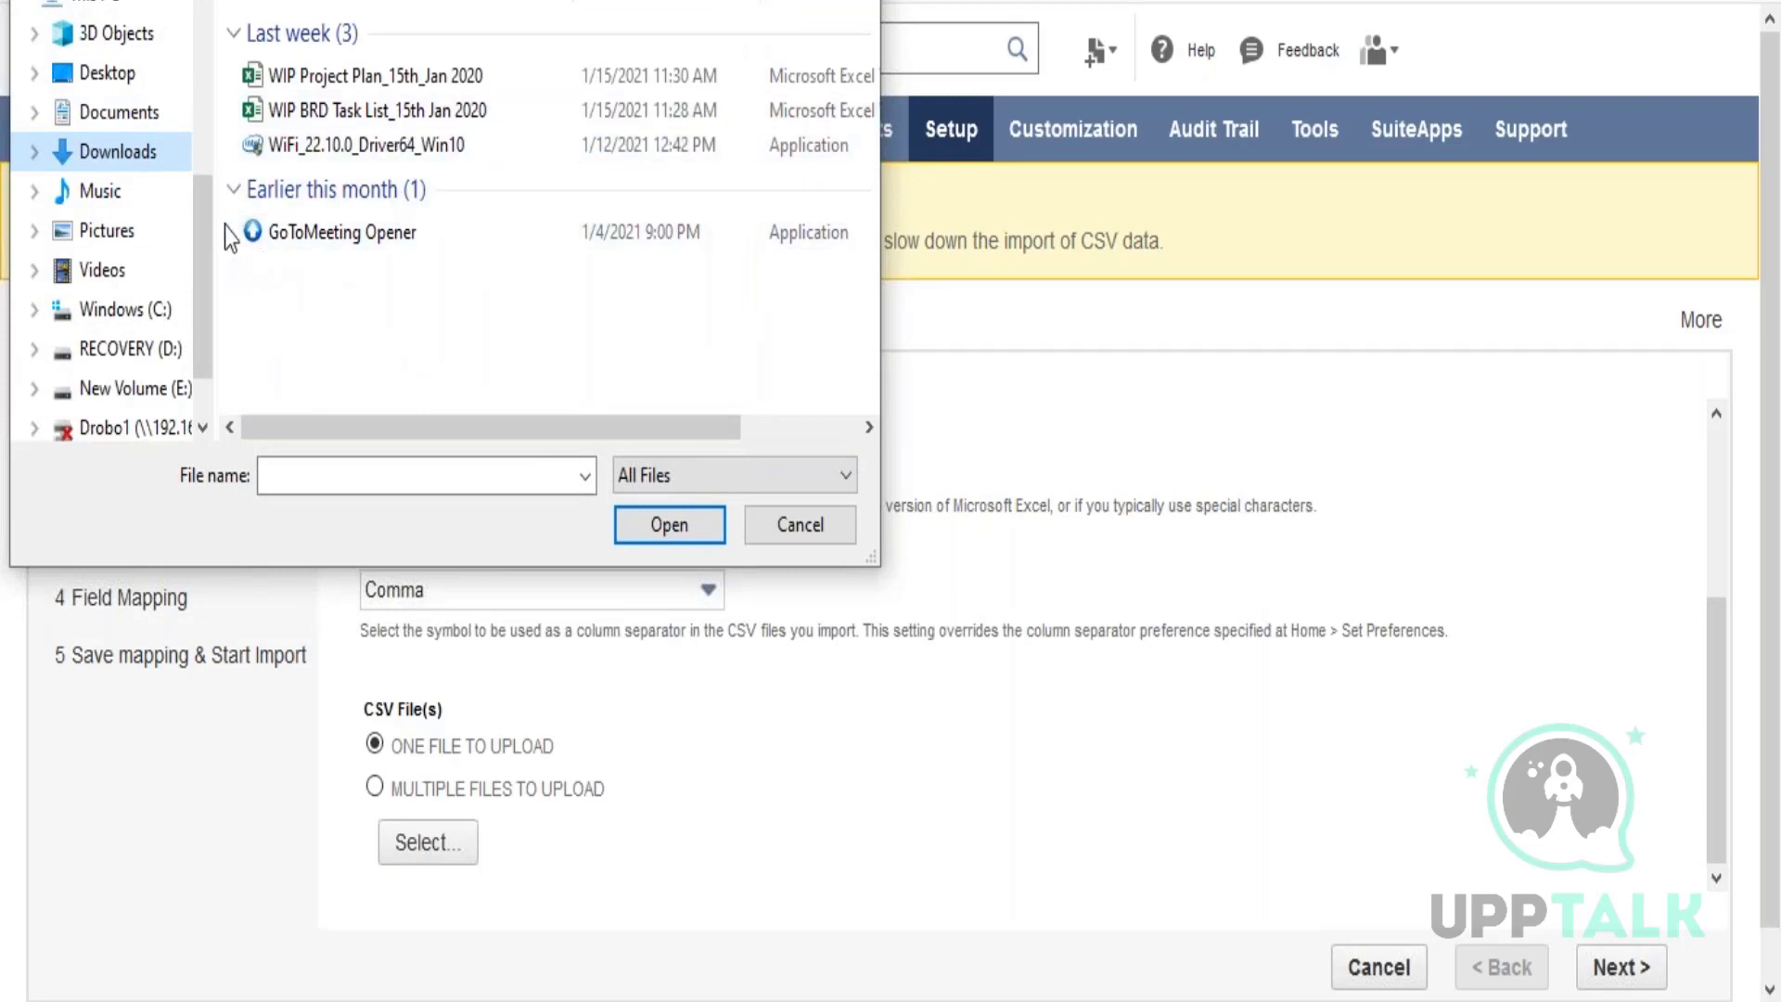
left_click(123, 74)
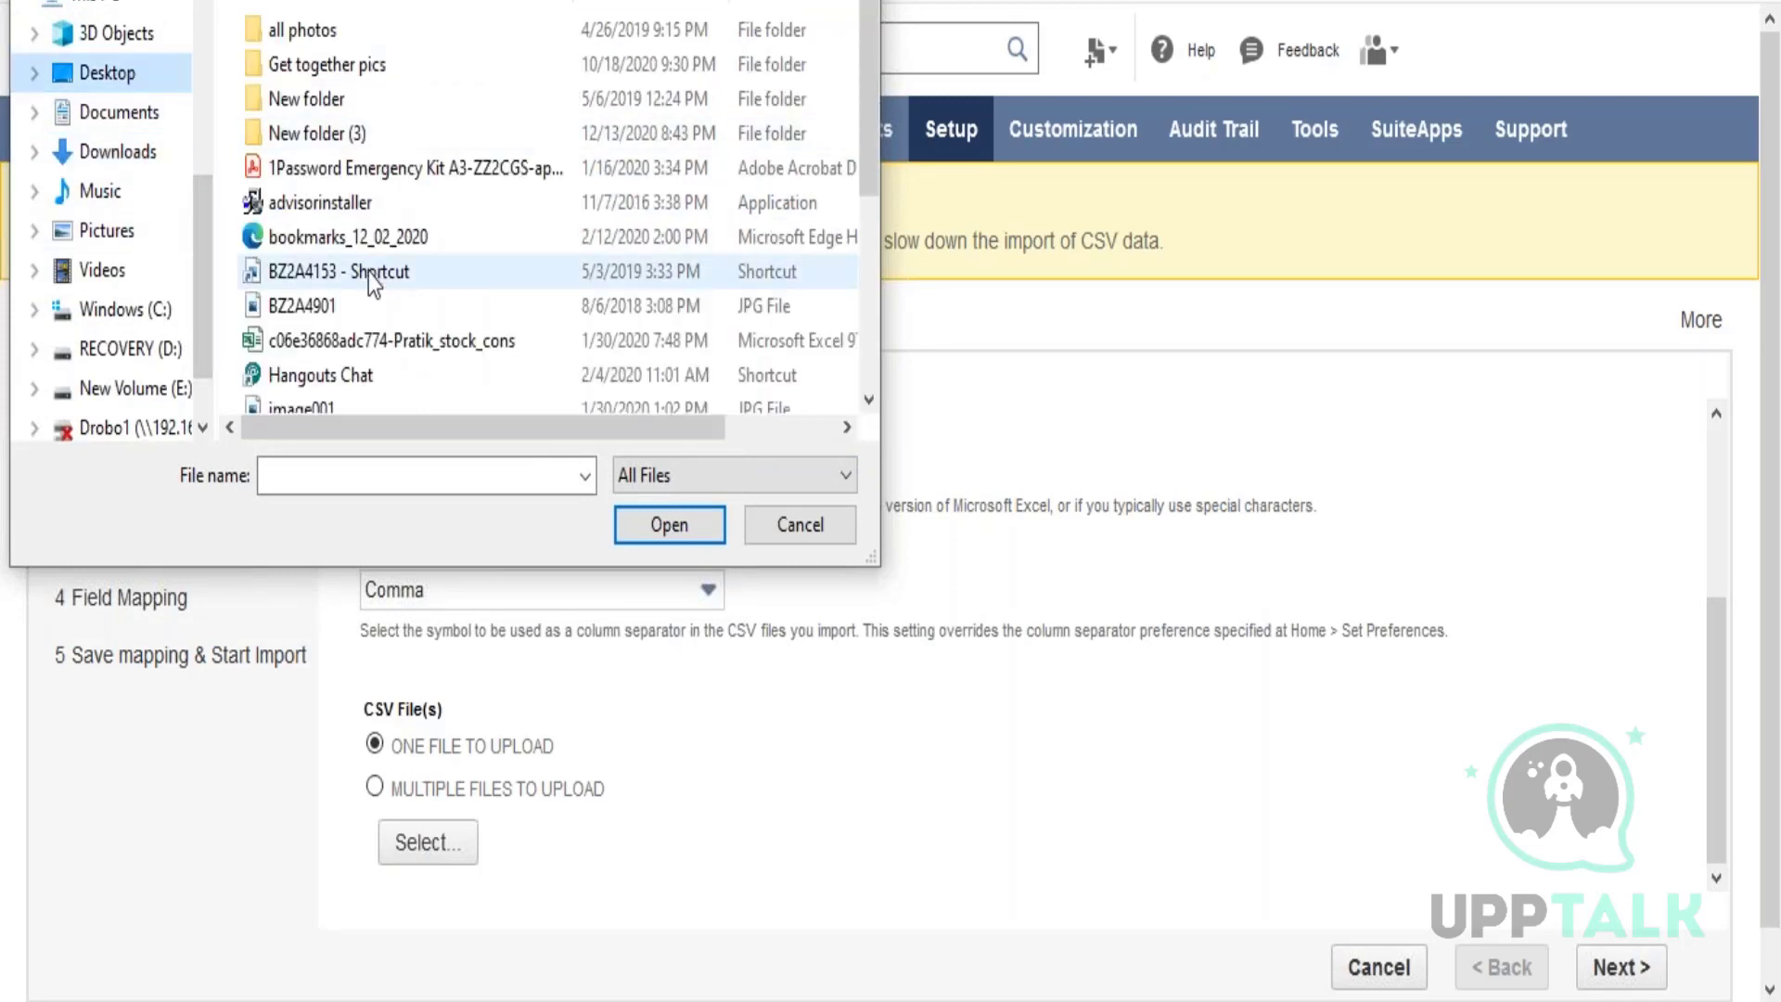
left_click_drag(864, 91, 182, 237)
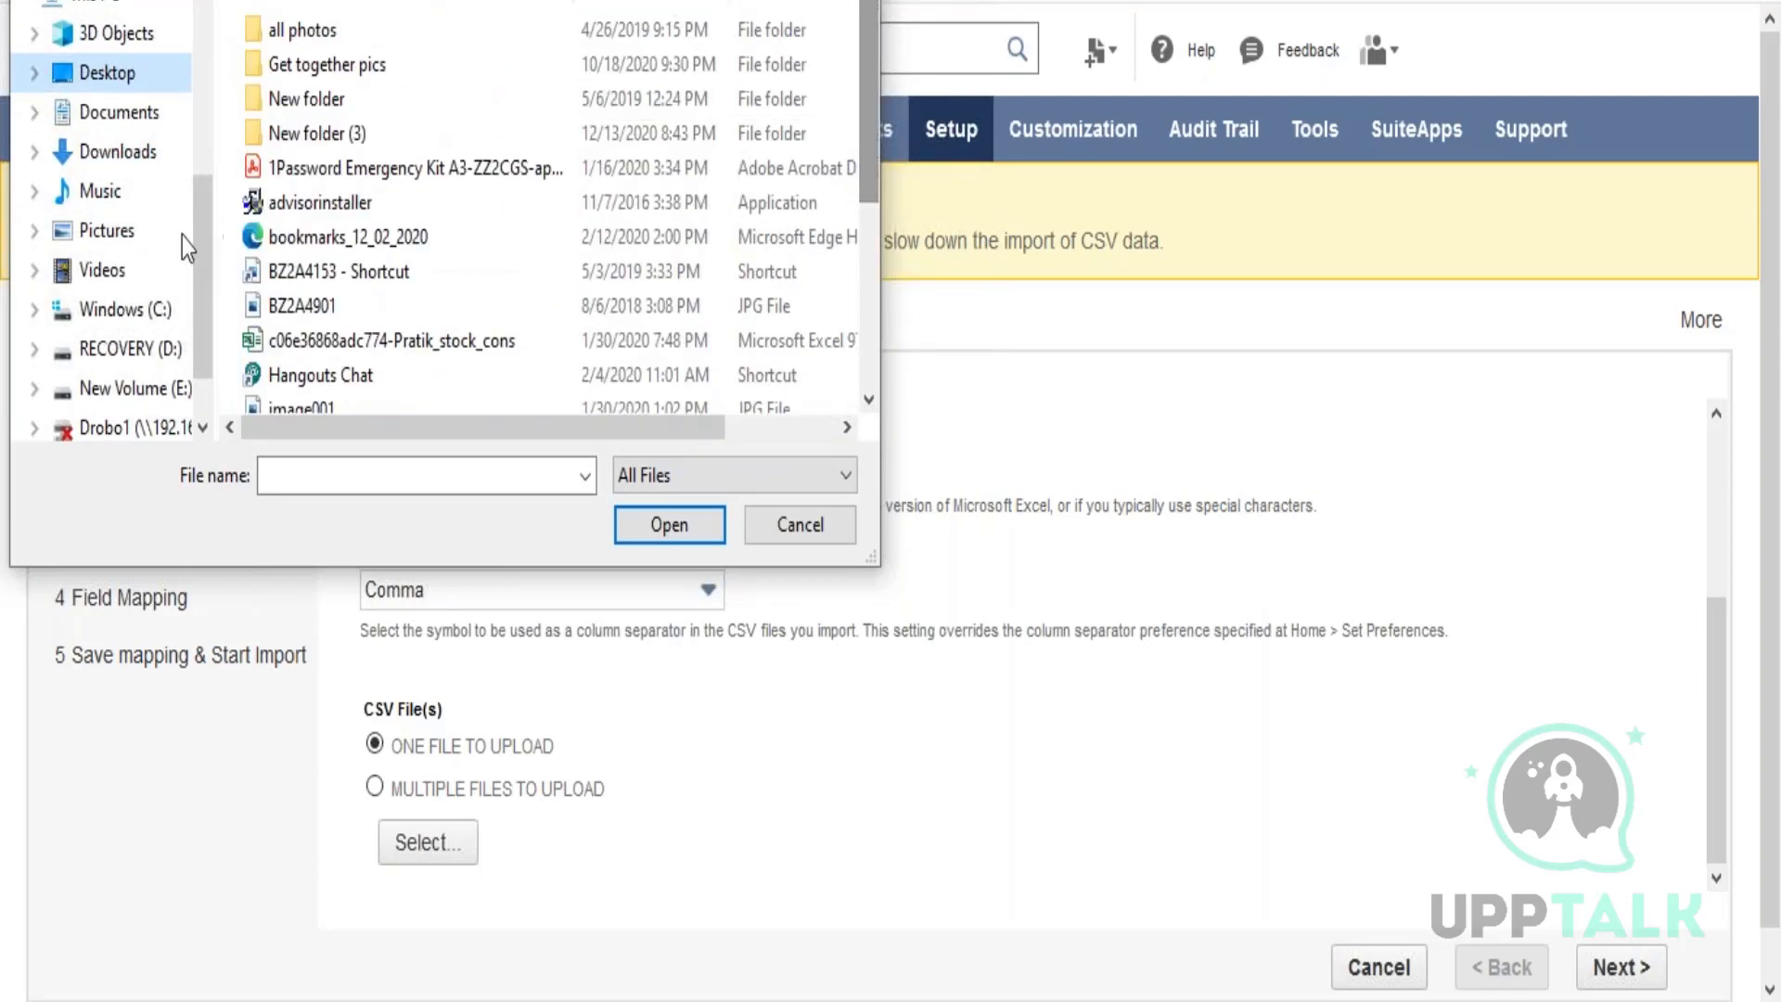
Step: Check the Documents folder for a file to upload and close the file selection without choosing one
left_click(119, 112)
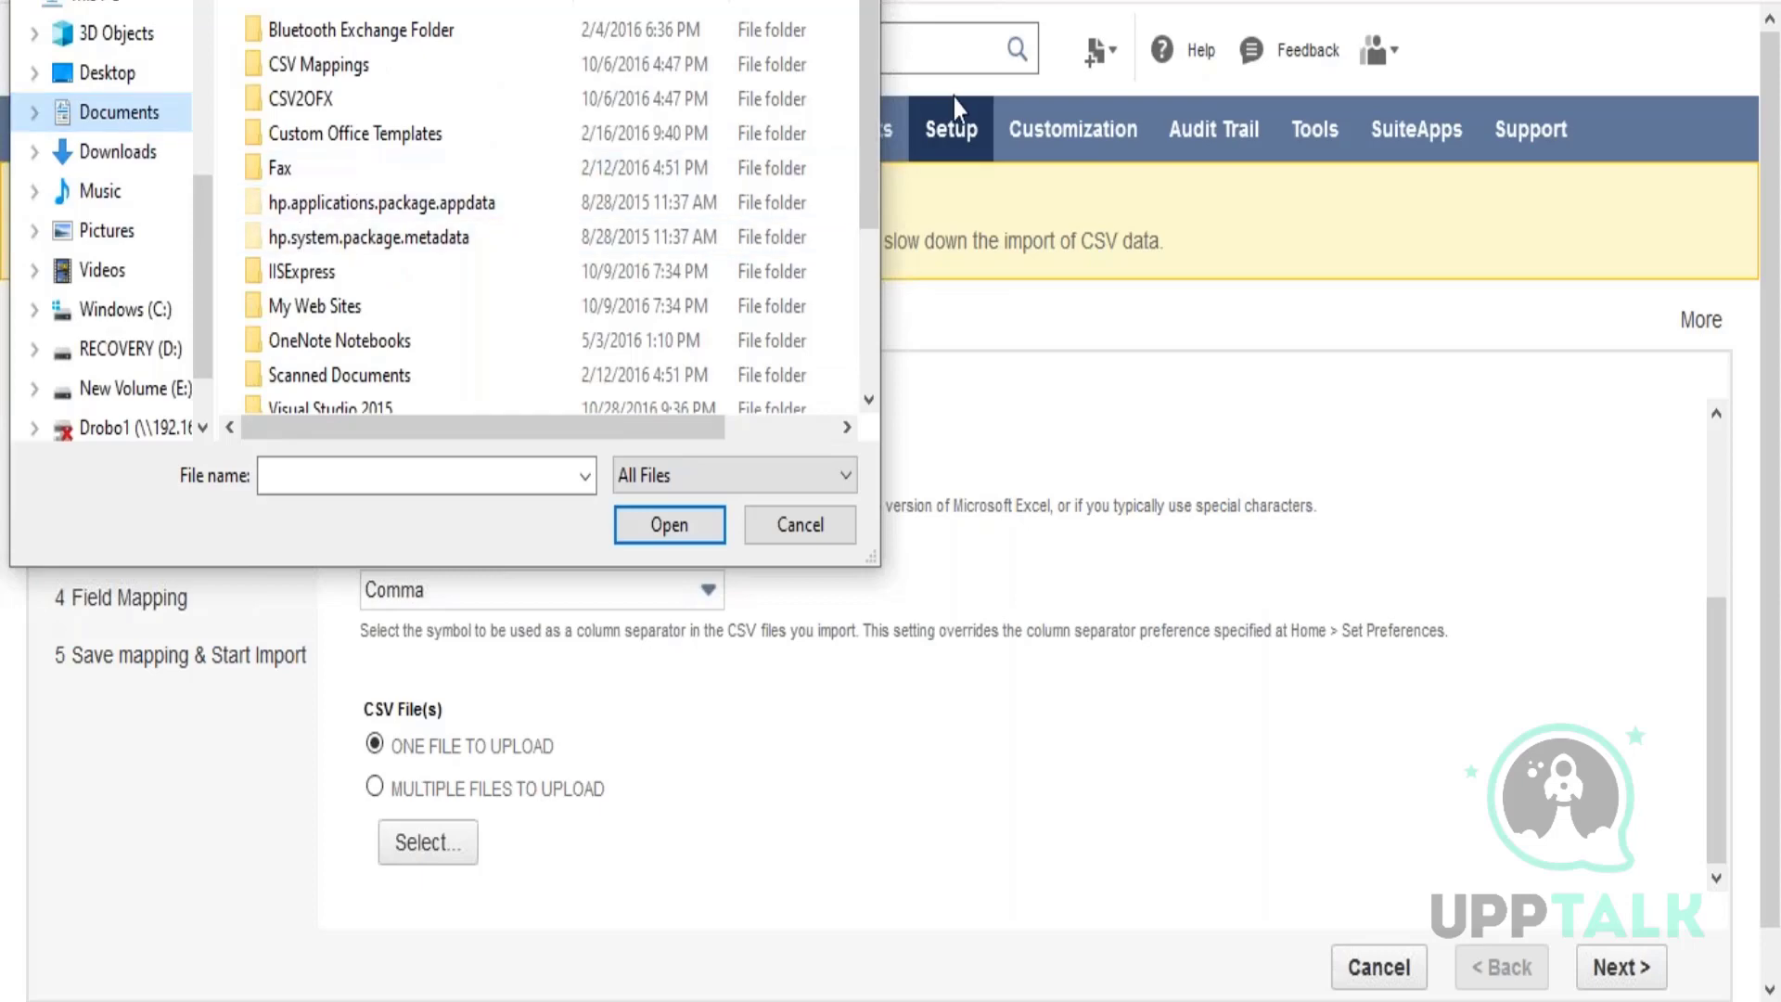
left_click_drag(876, 146, 873, 26)
left_click_drag(390, 0, 467, 42)
left_click_drag(275, 393, 279, 355)
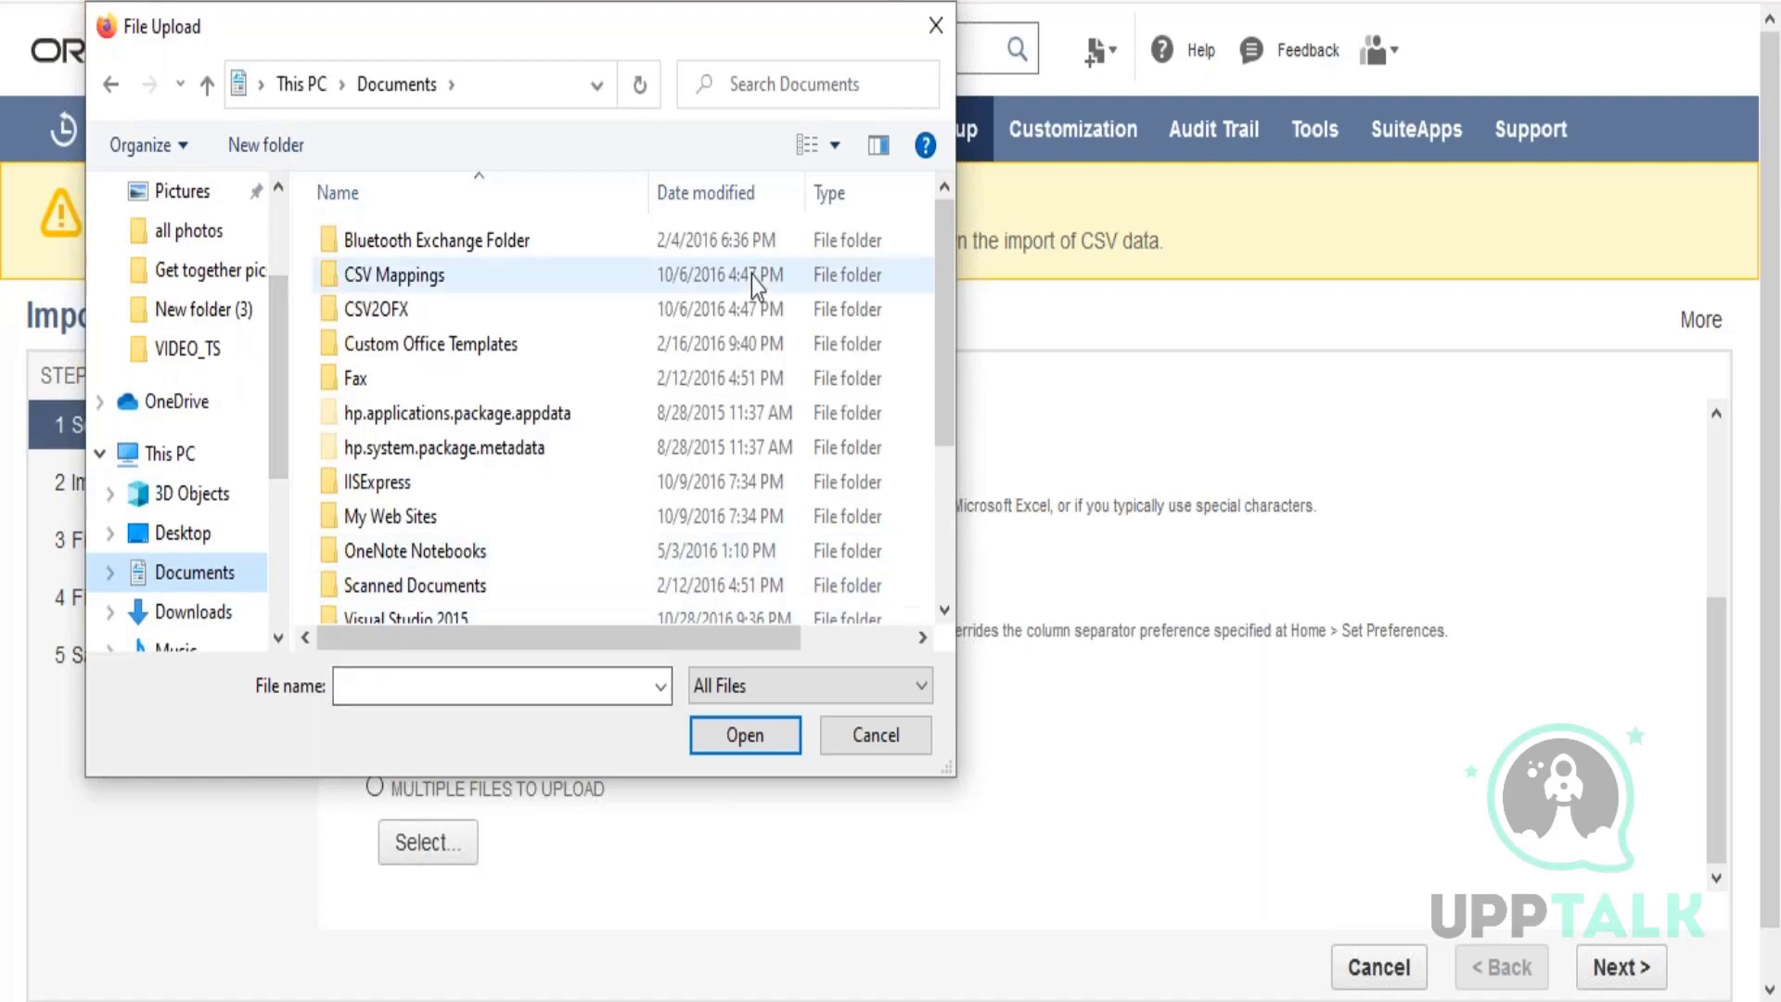
left_click(935, 26)
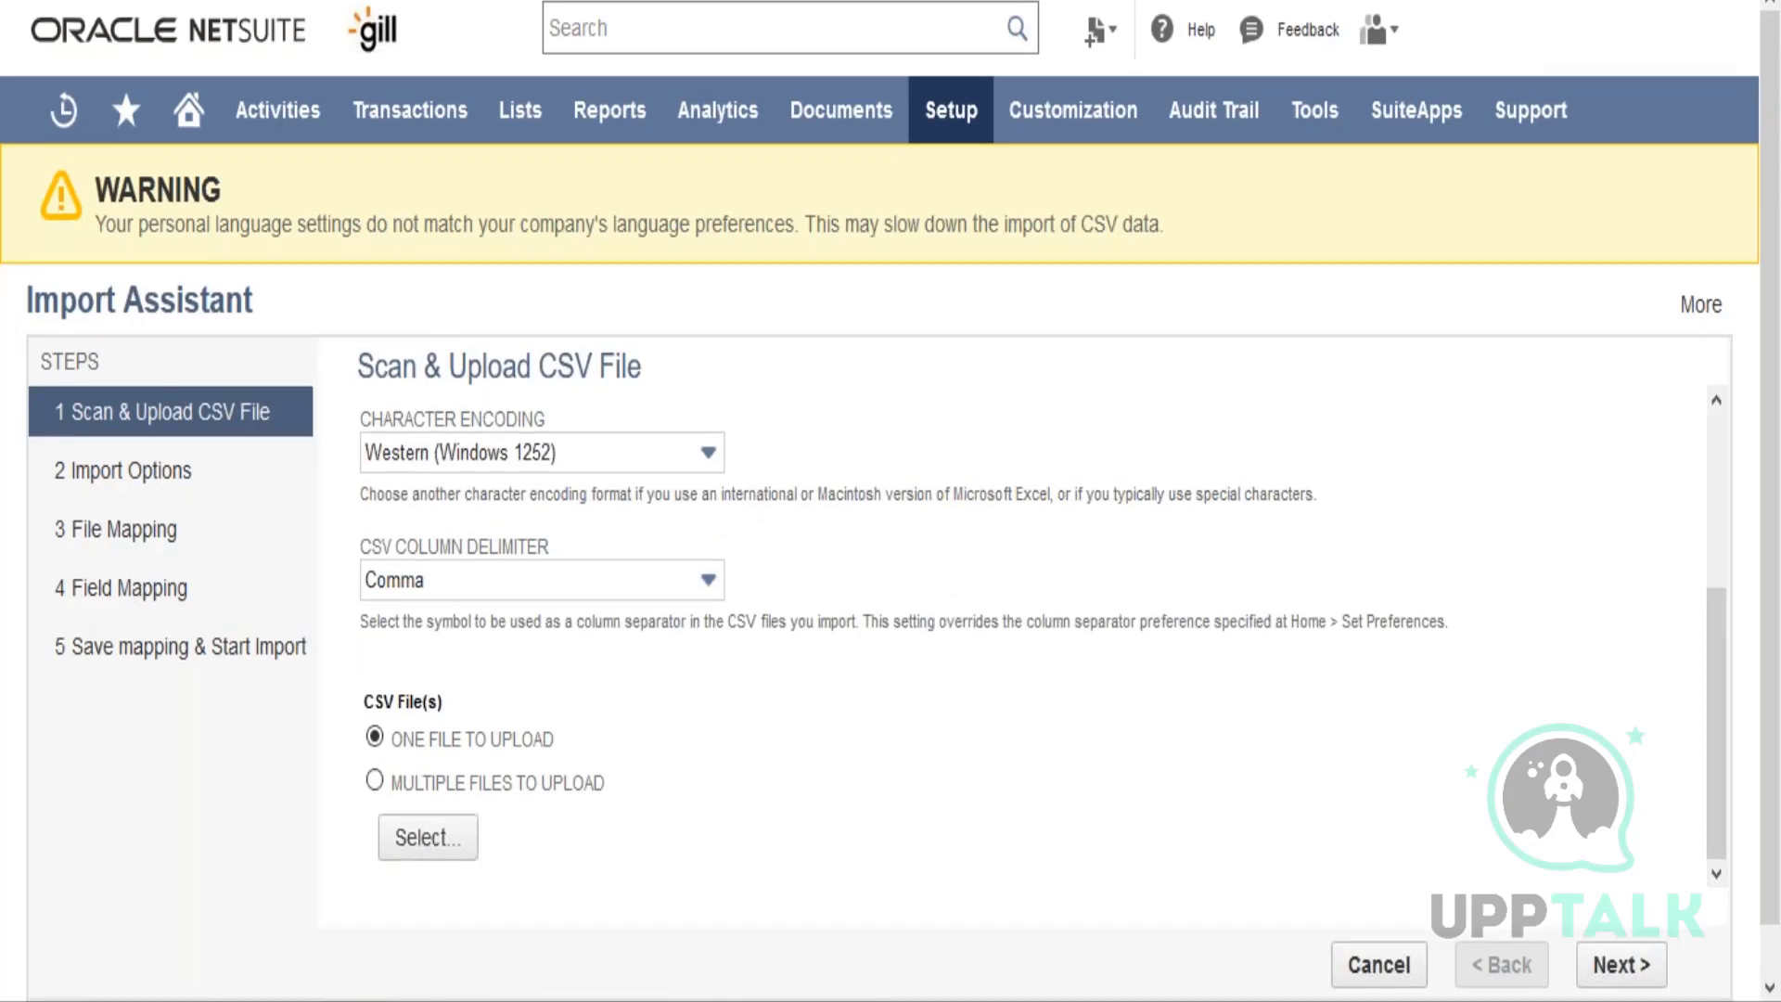
Step: Switch to the CustomProfitandLoss730 workbook in Excel and select the report header rows 1 to 6
left_click(422, 988)
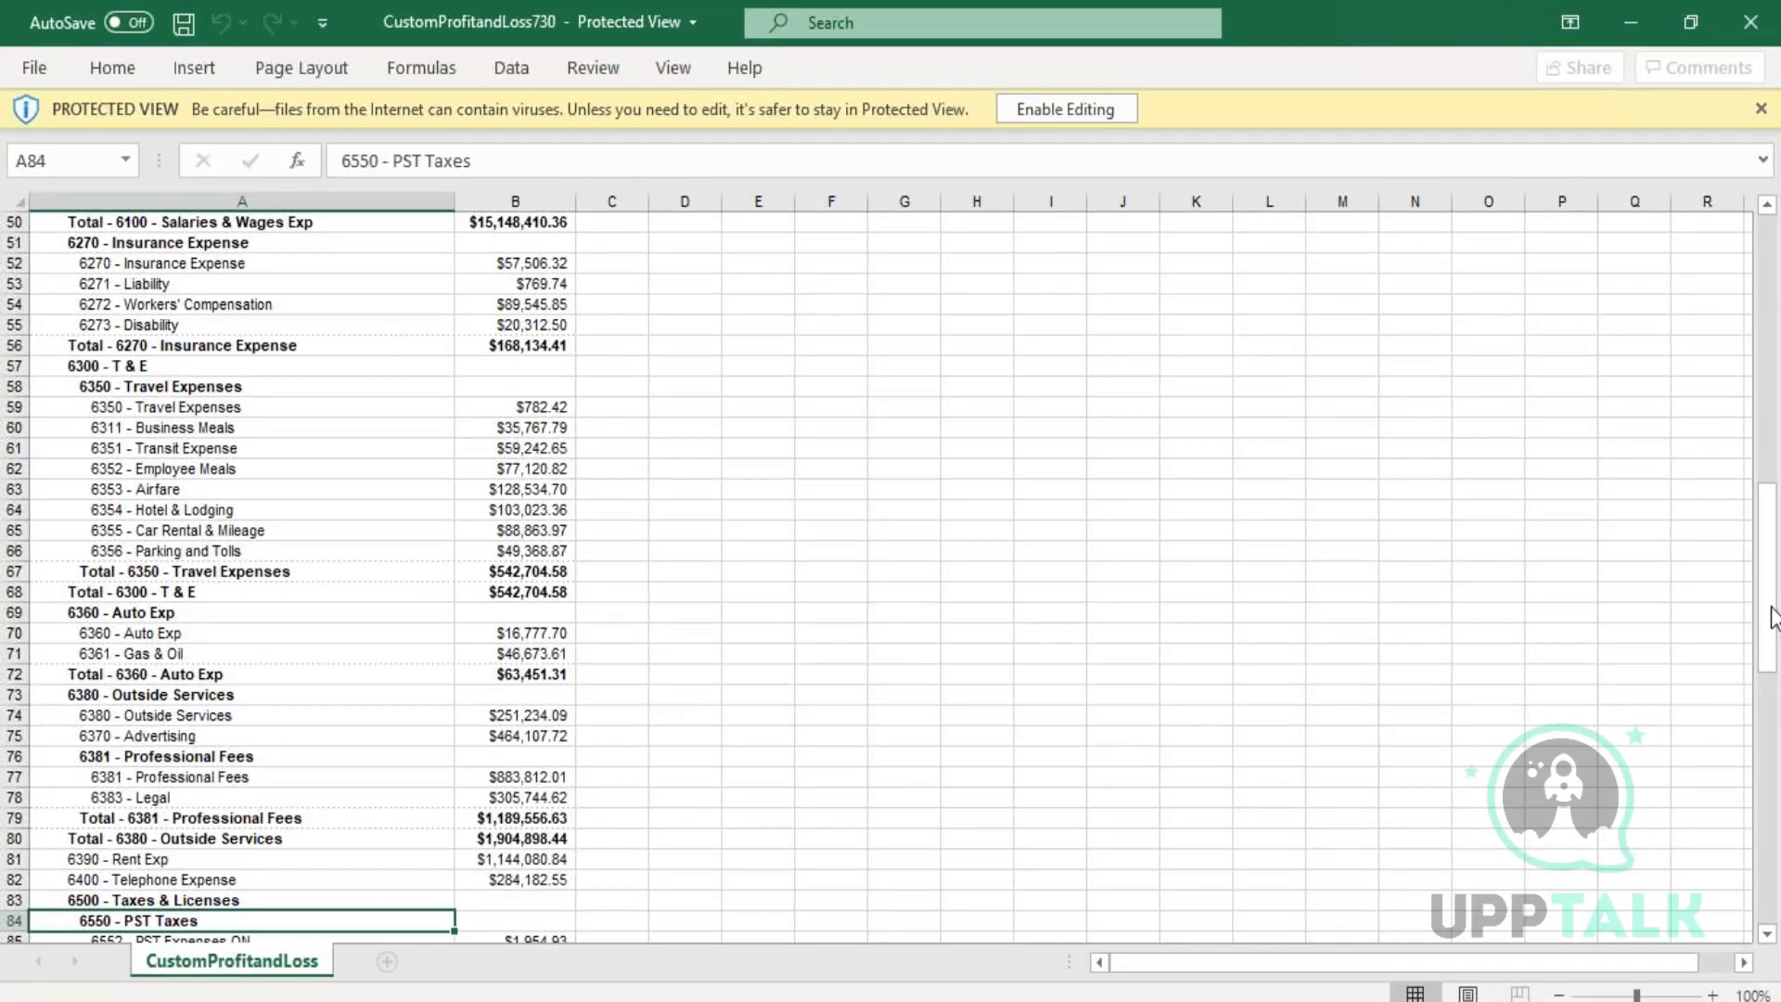
left_click_drag(1773, 620, 1776, 269)
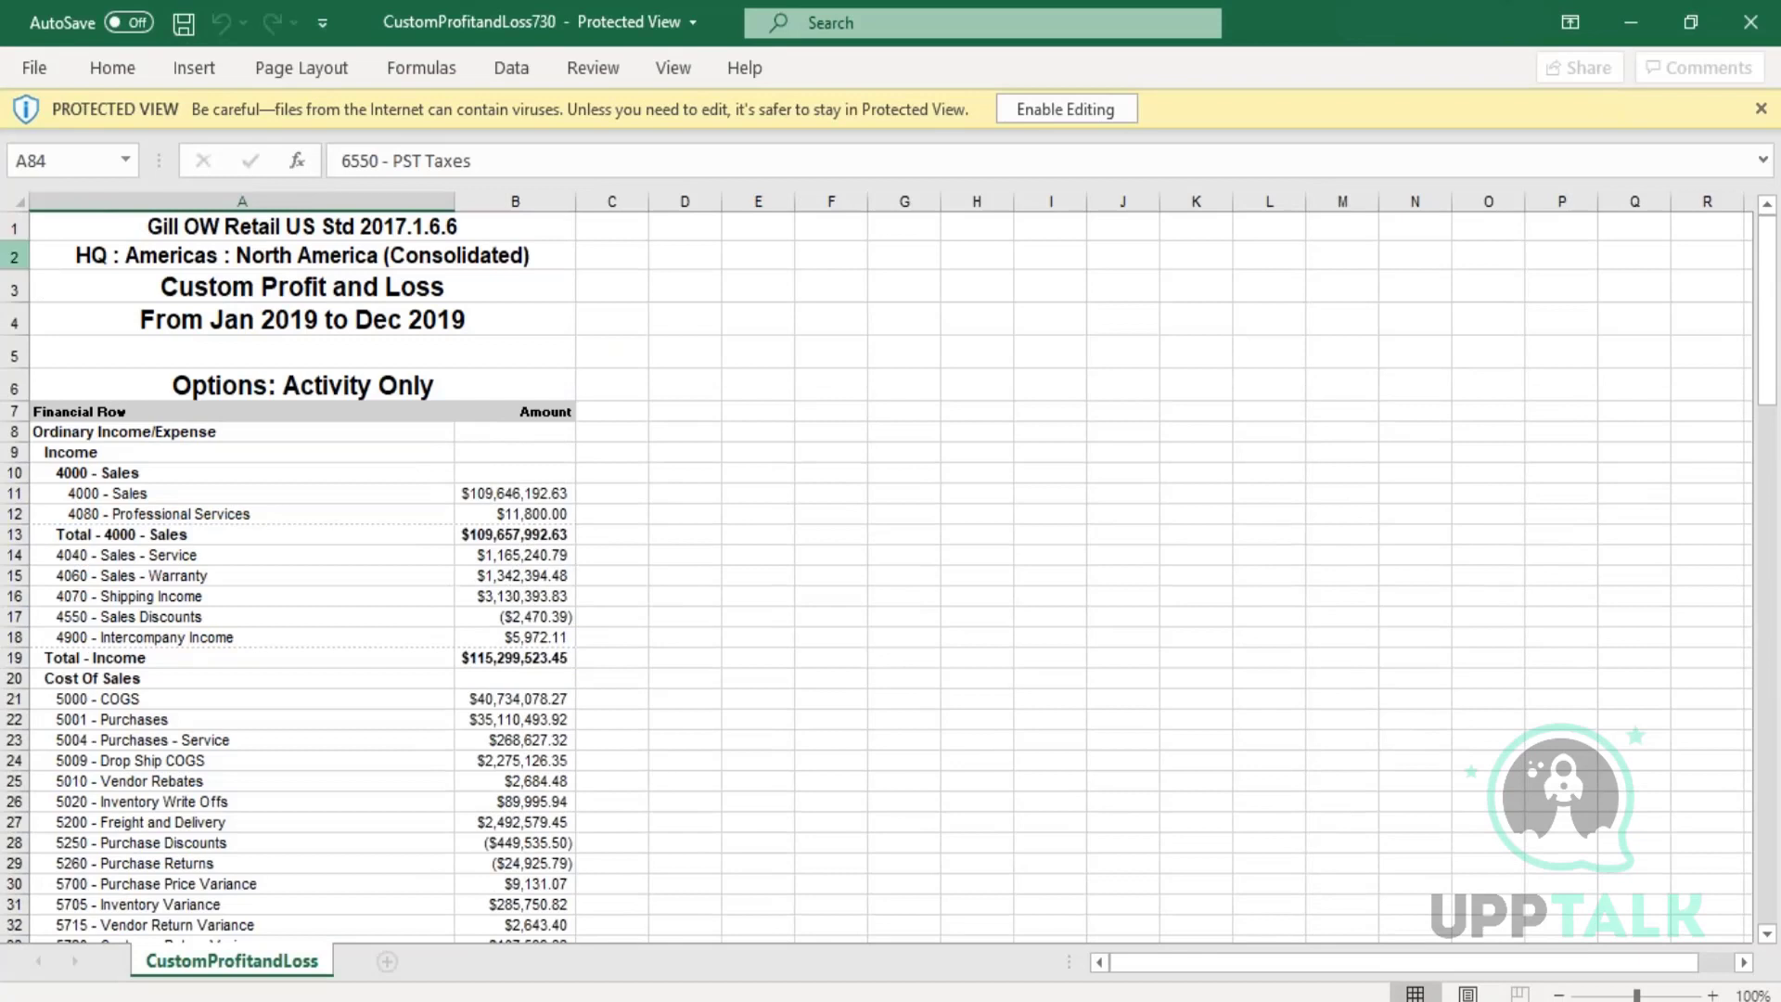
left_click_drag(14, 223, 9, 366)
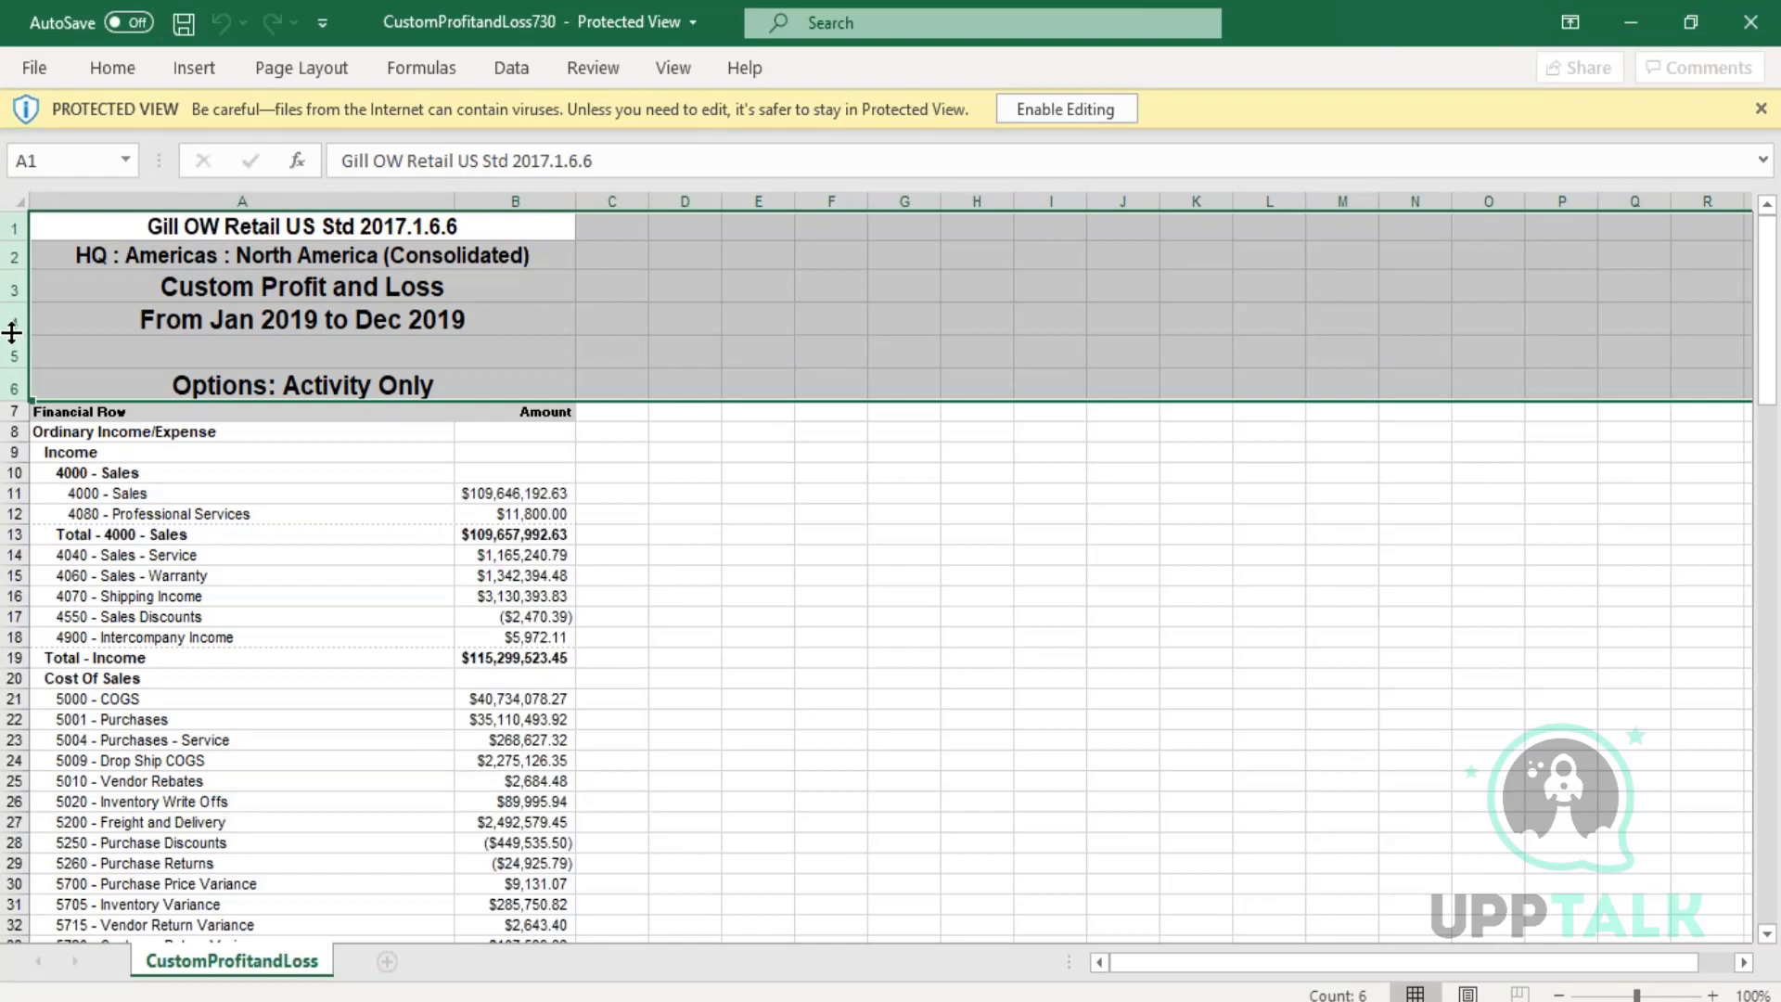
right_click(11, 335)
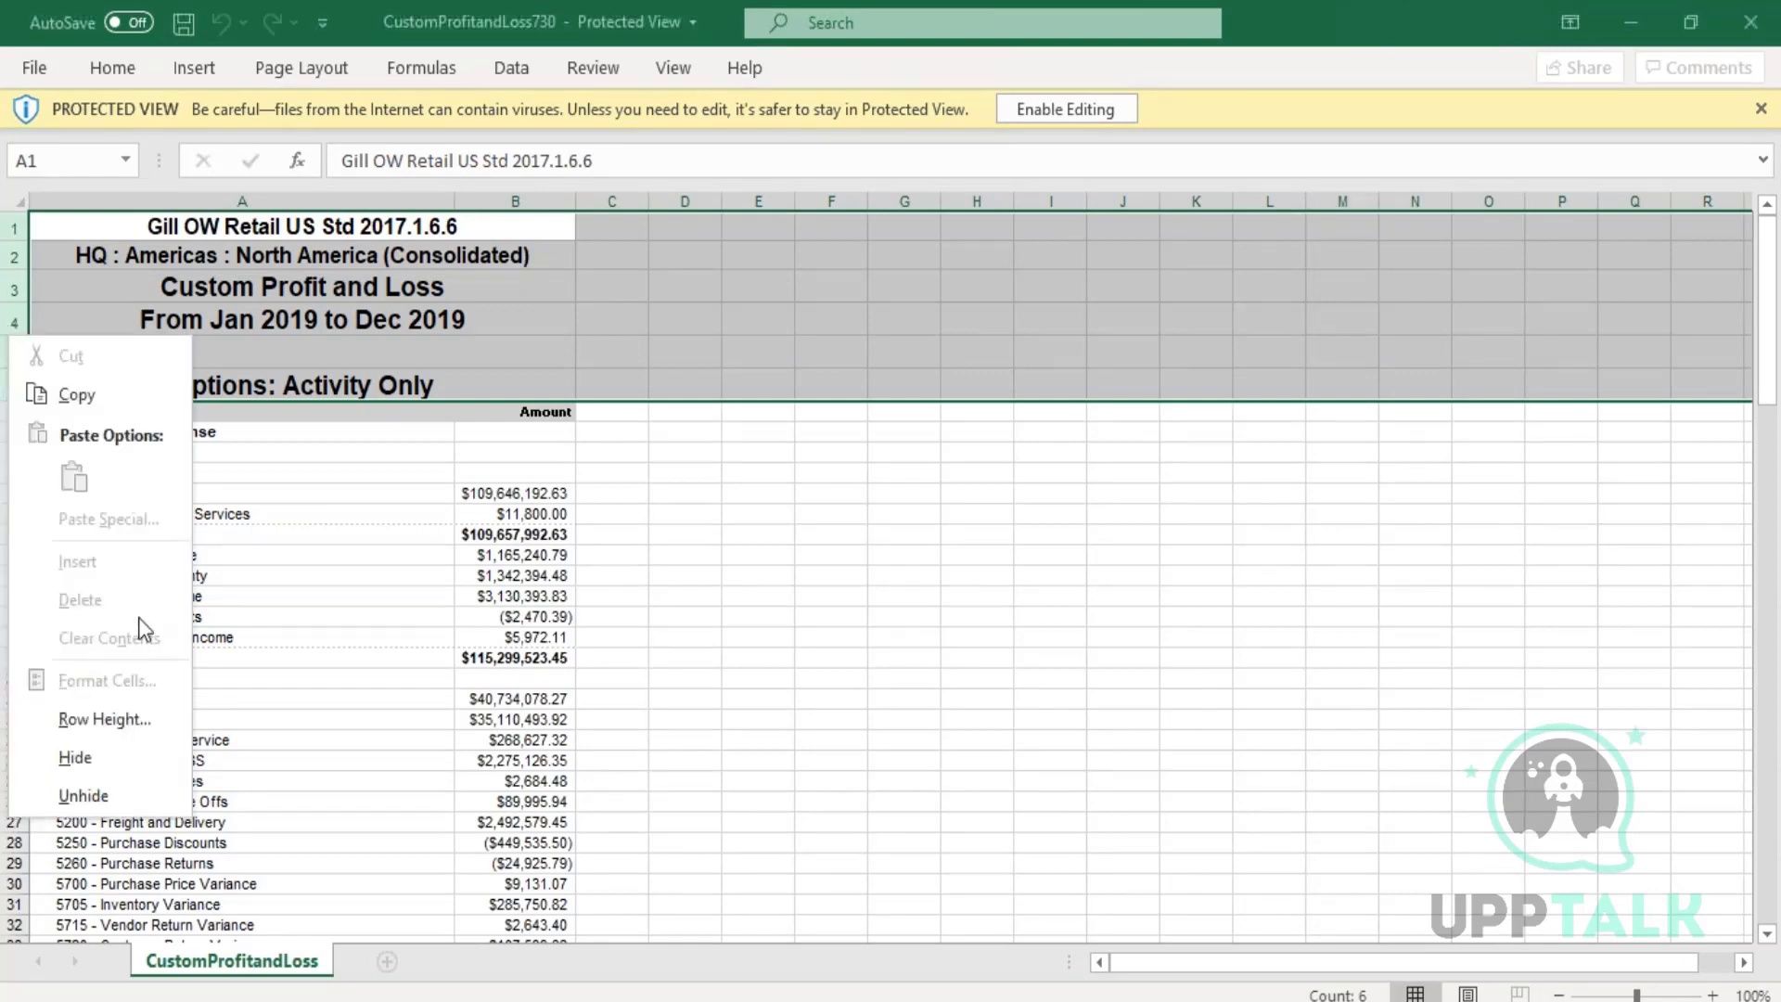
Step: Enable editing of the protected workbook and auto-fit the column widths across the whole sheet
left_click(1088, 109)
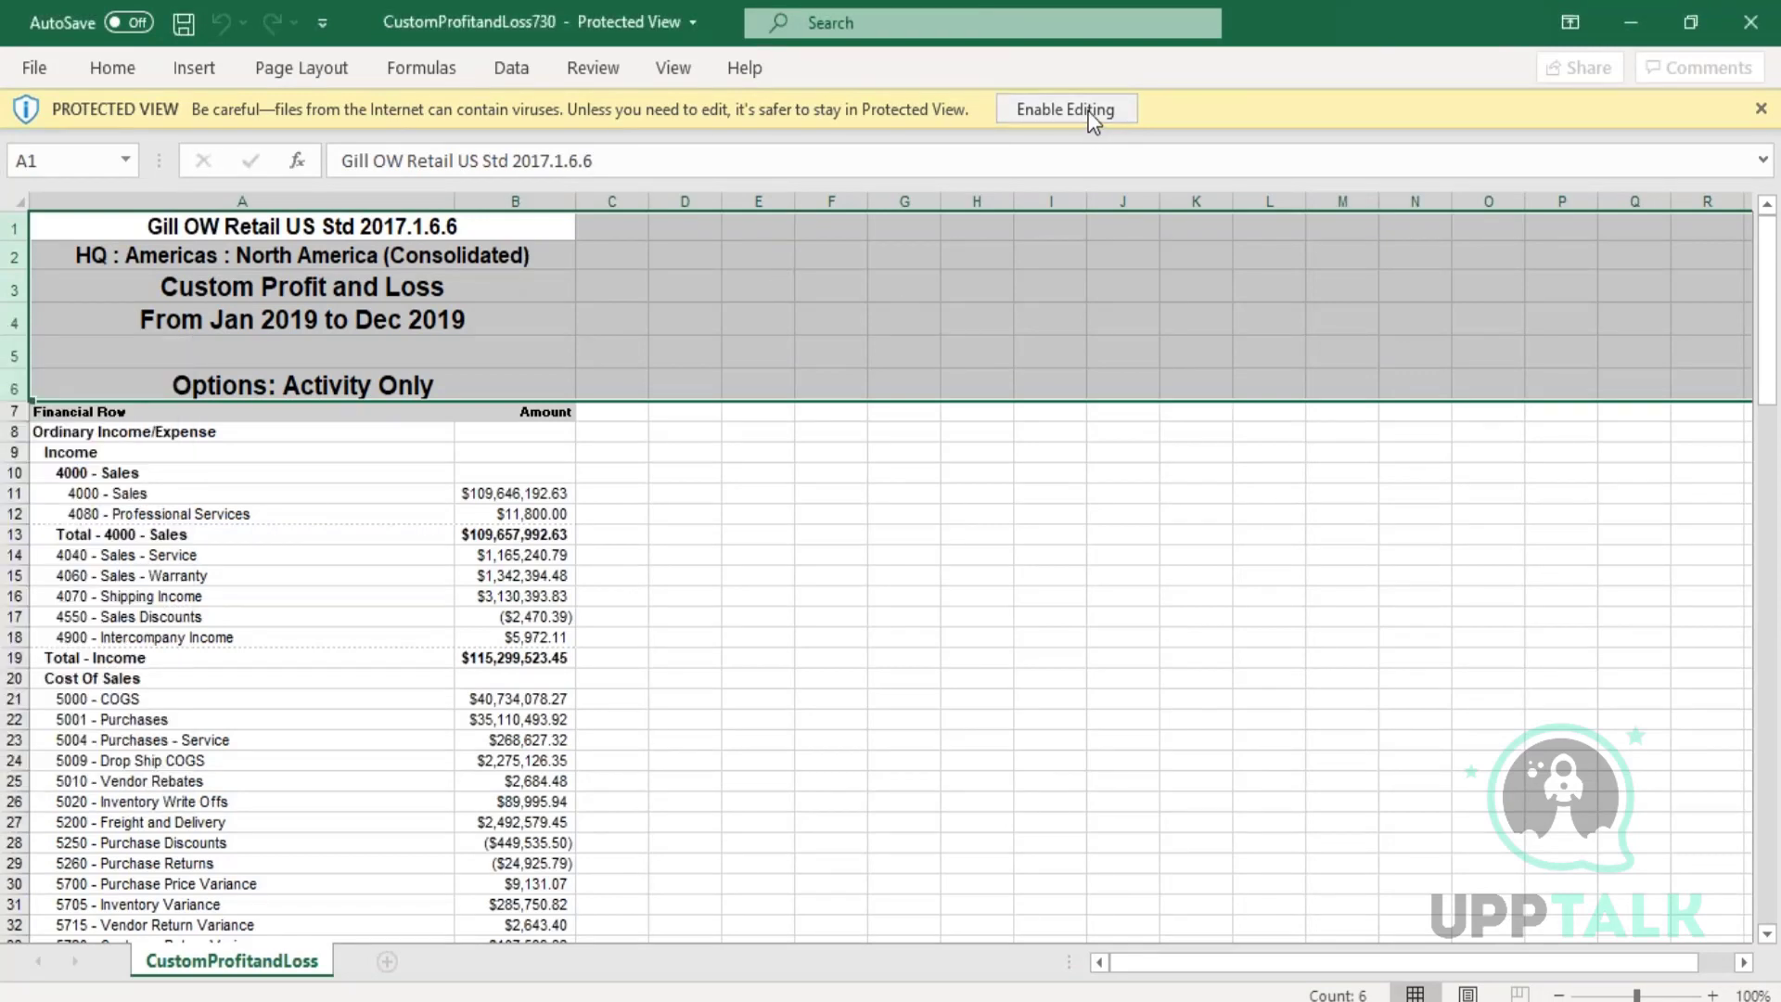
left_click(1088, 110)
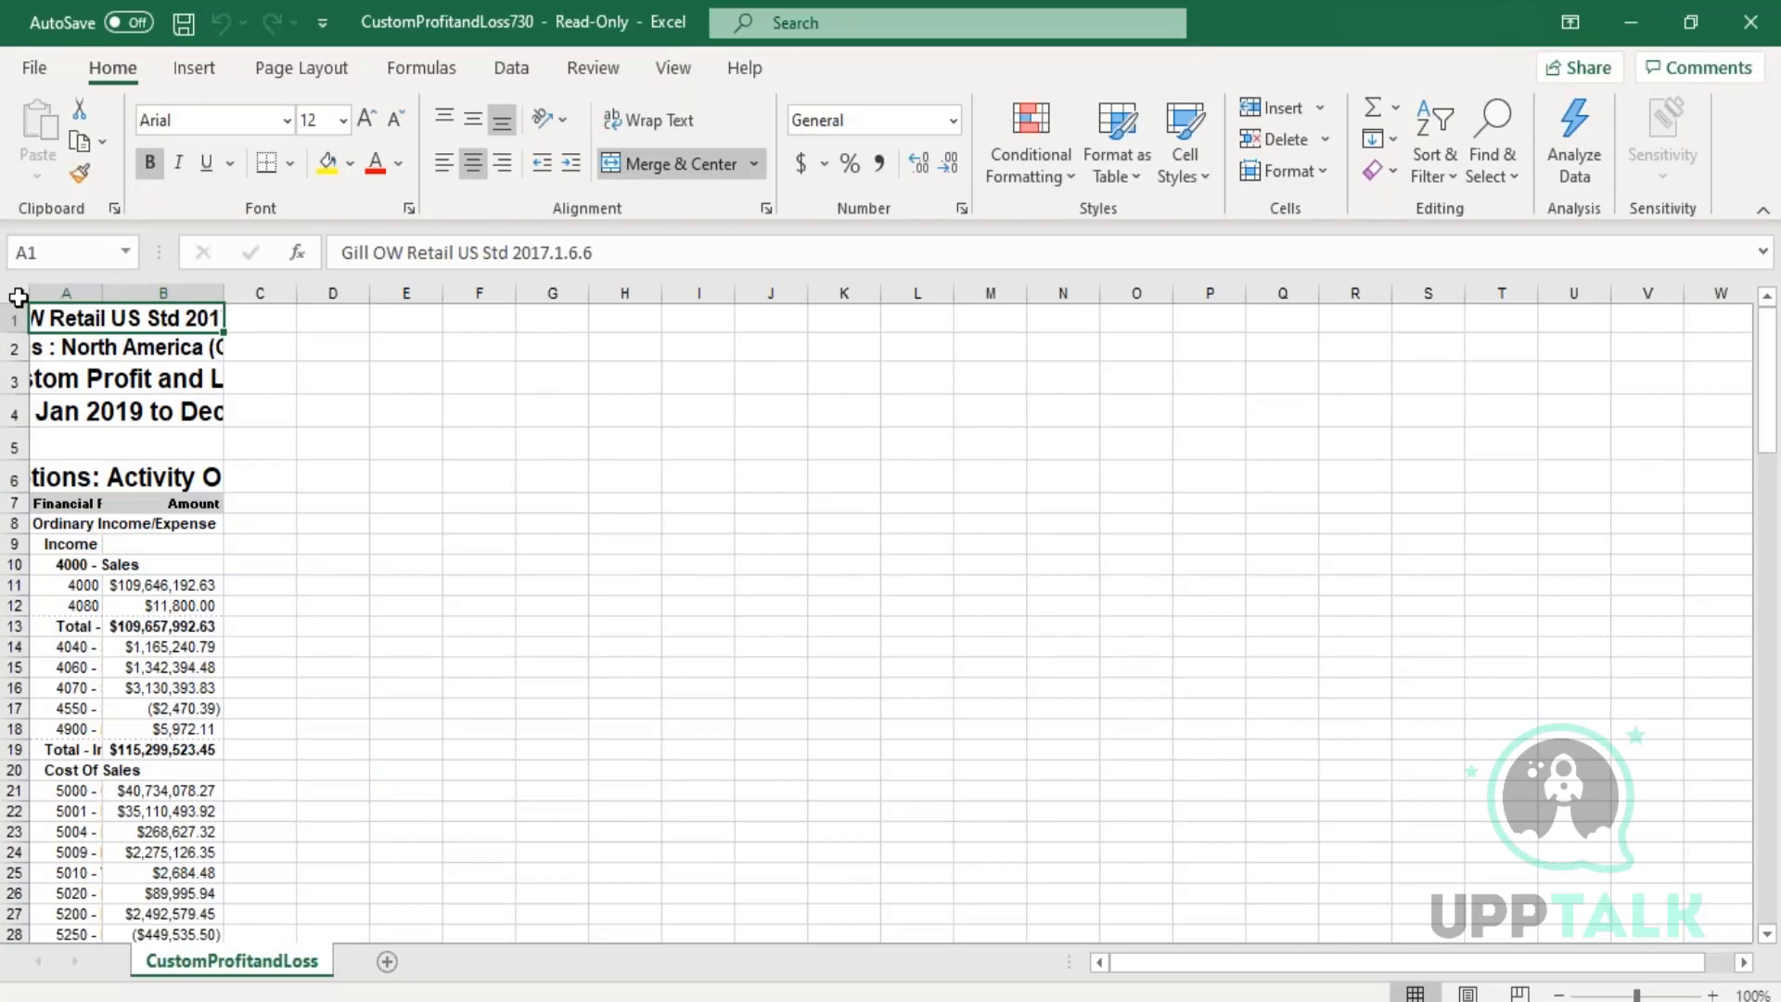
left_click(18, 297)
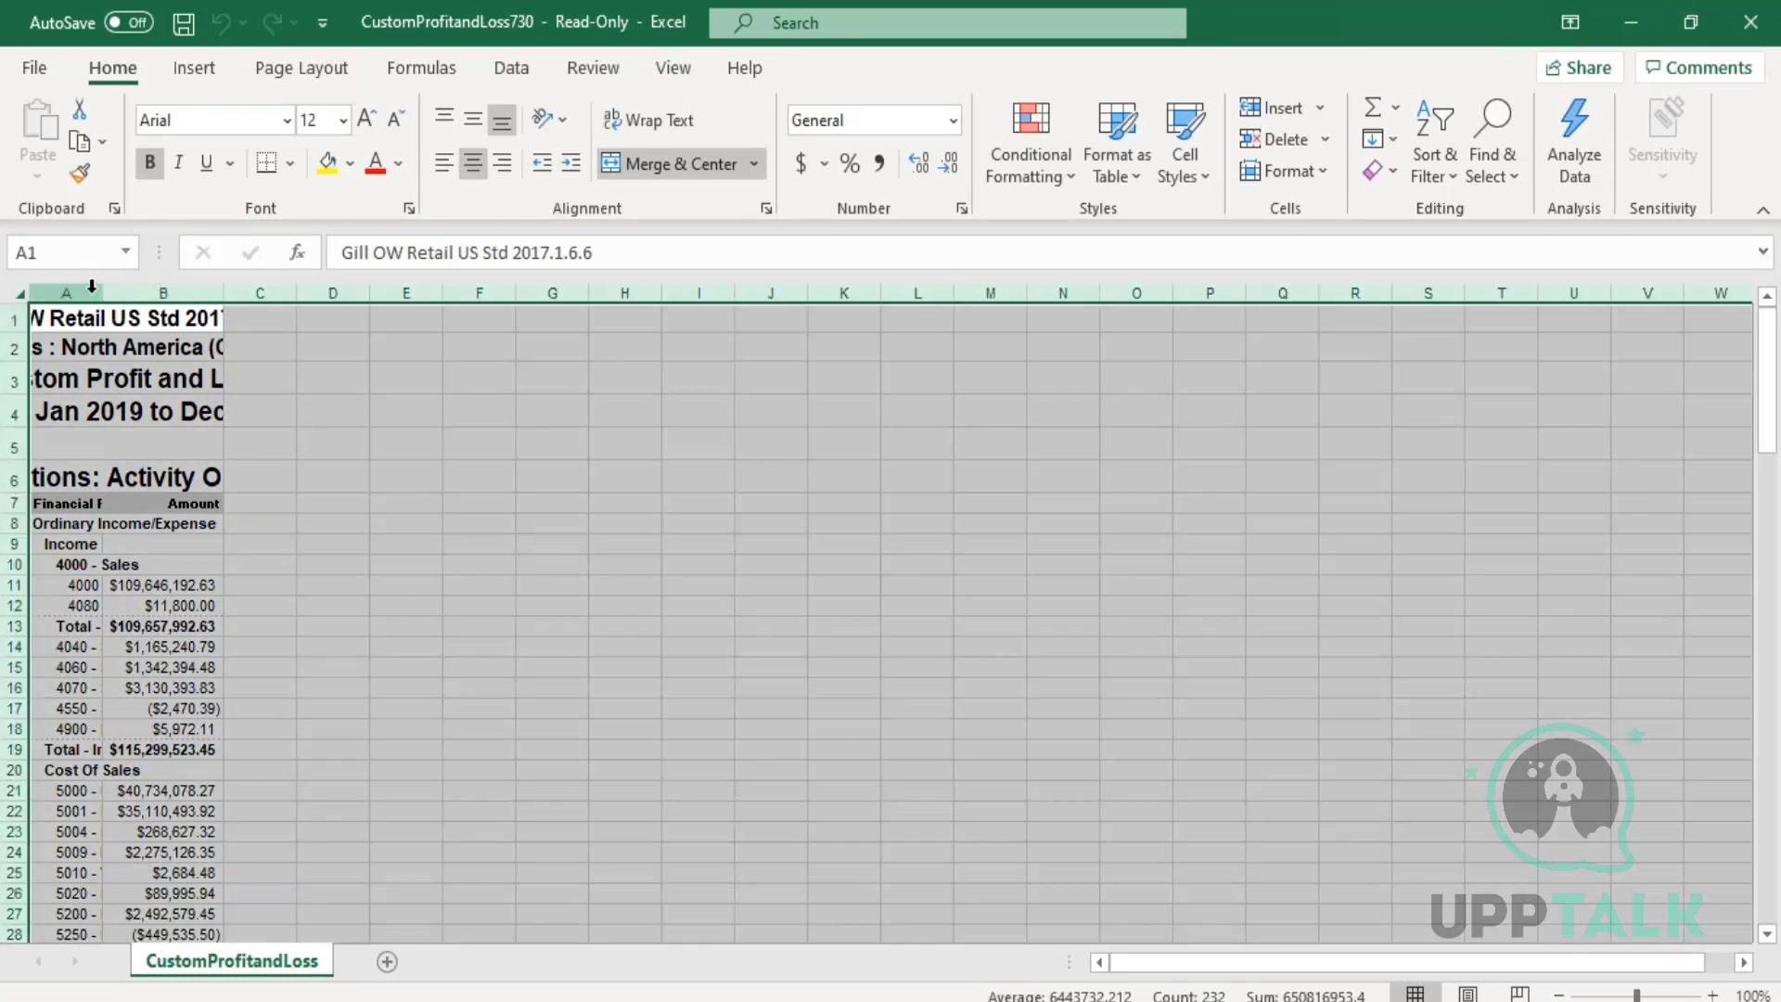
double_click(102, 293)
Step: Delete the report title rows 1 to 6 so the Financial Row and Amount headings start the sheet
left_click_drag(20, 320, 14, 478)
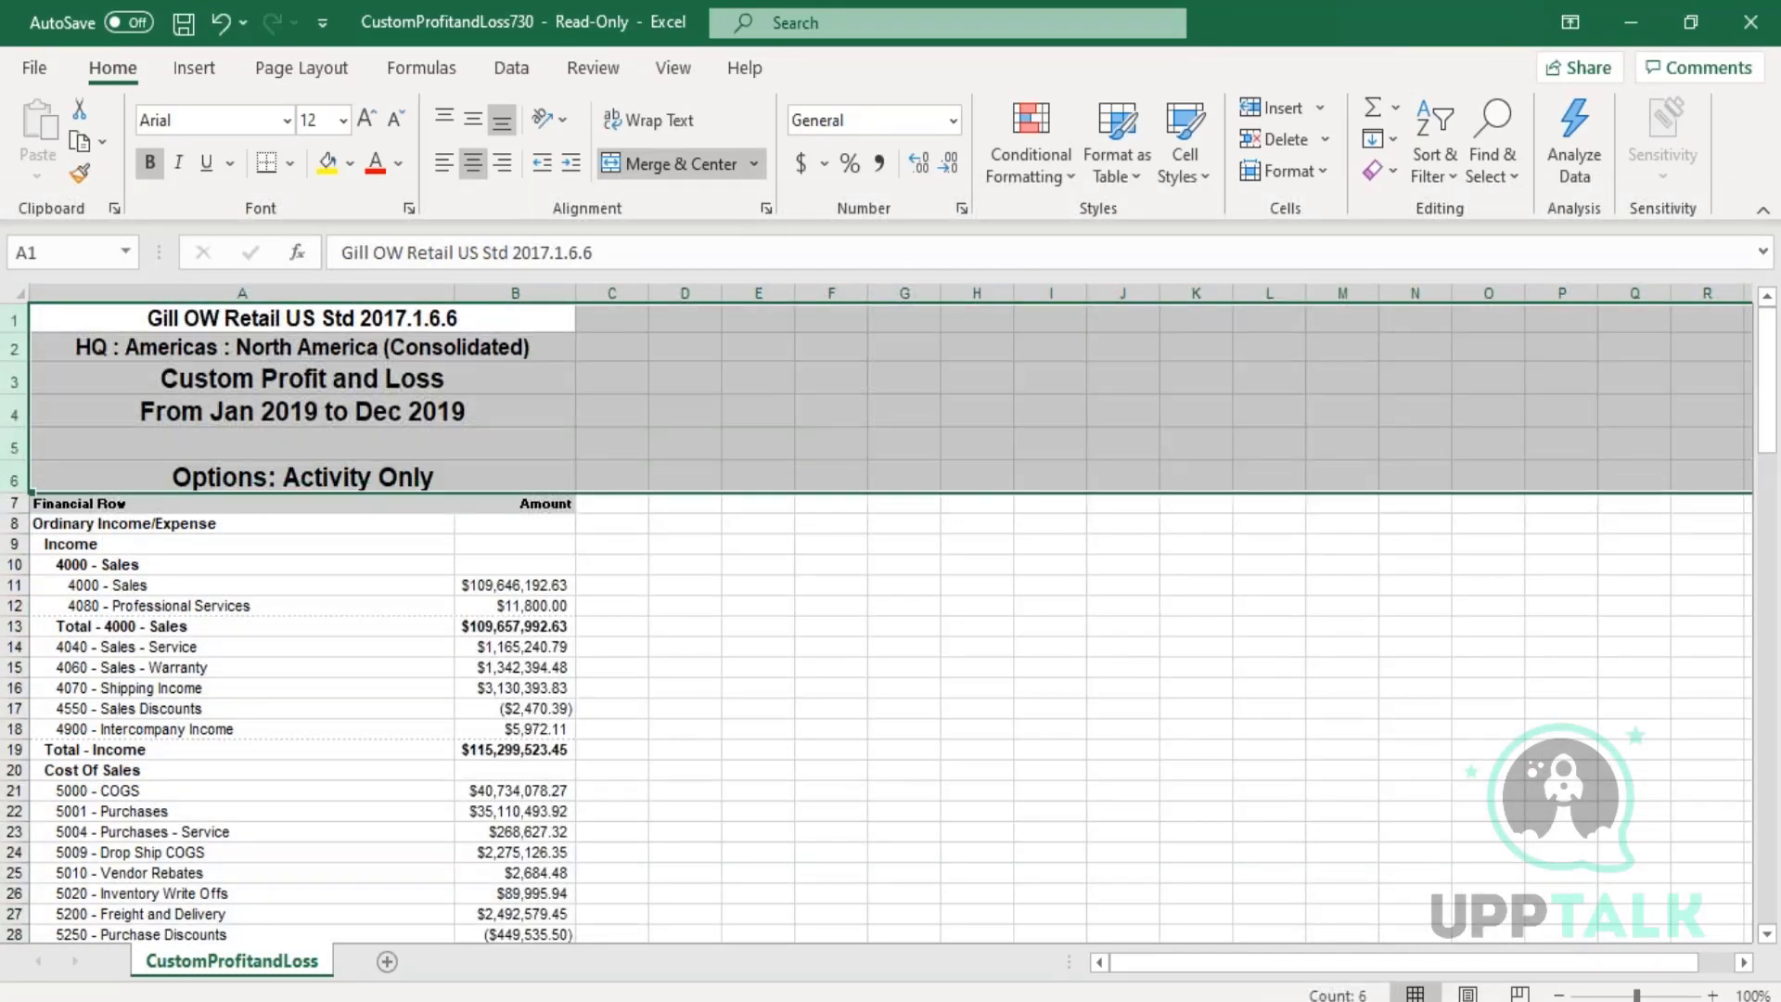
right_click(16, 464)
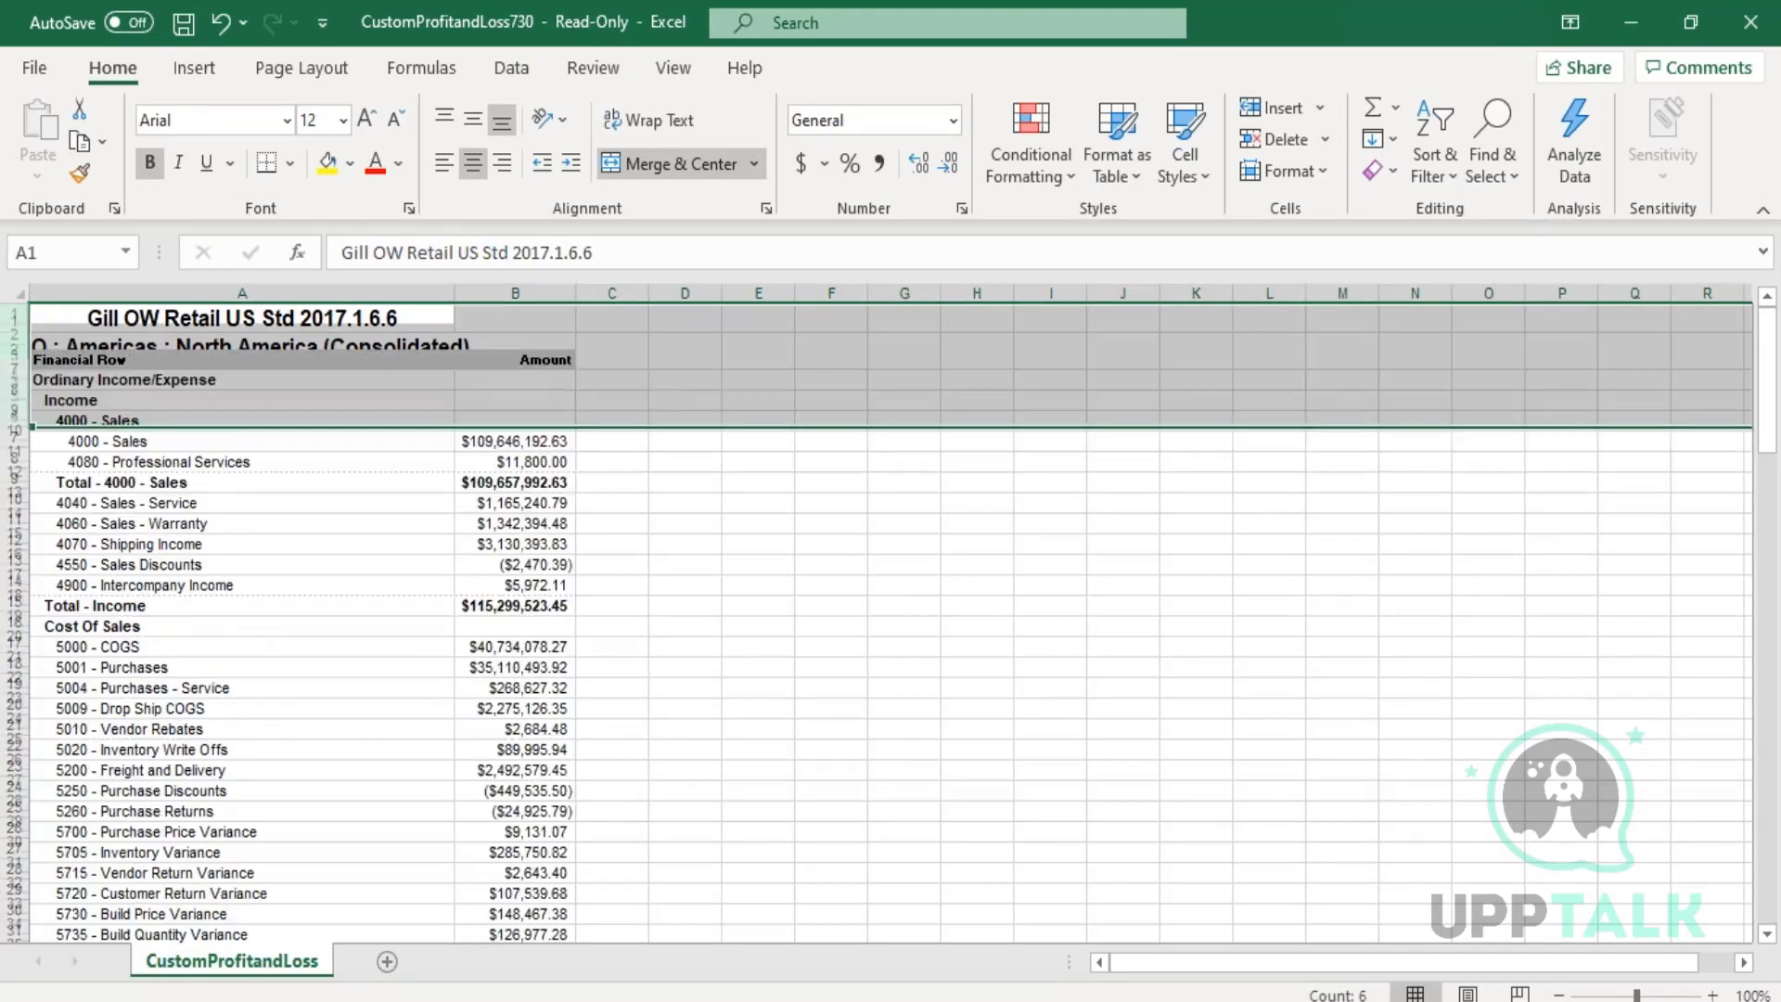
Step: Replace the content of cell A16, the 5001 - Purchases label, with F
left_click(255, 630)
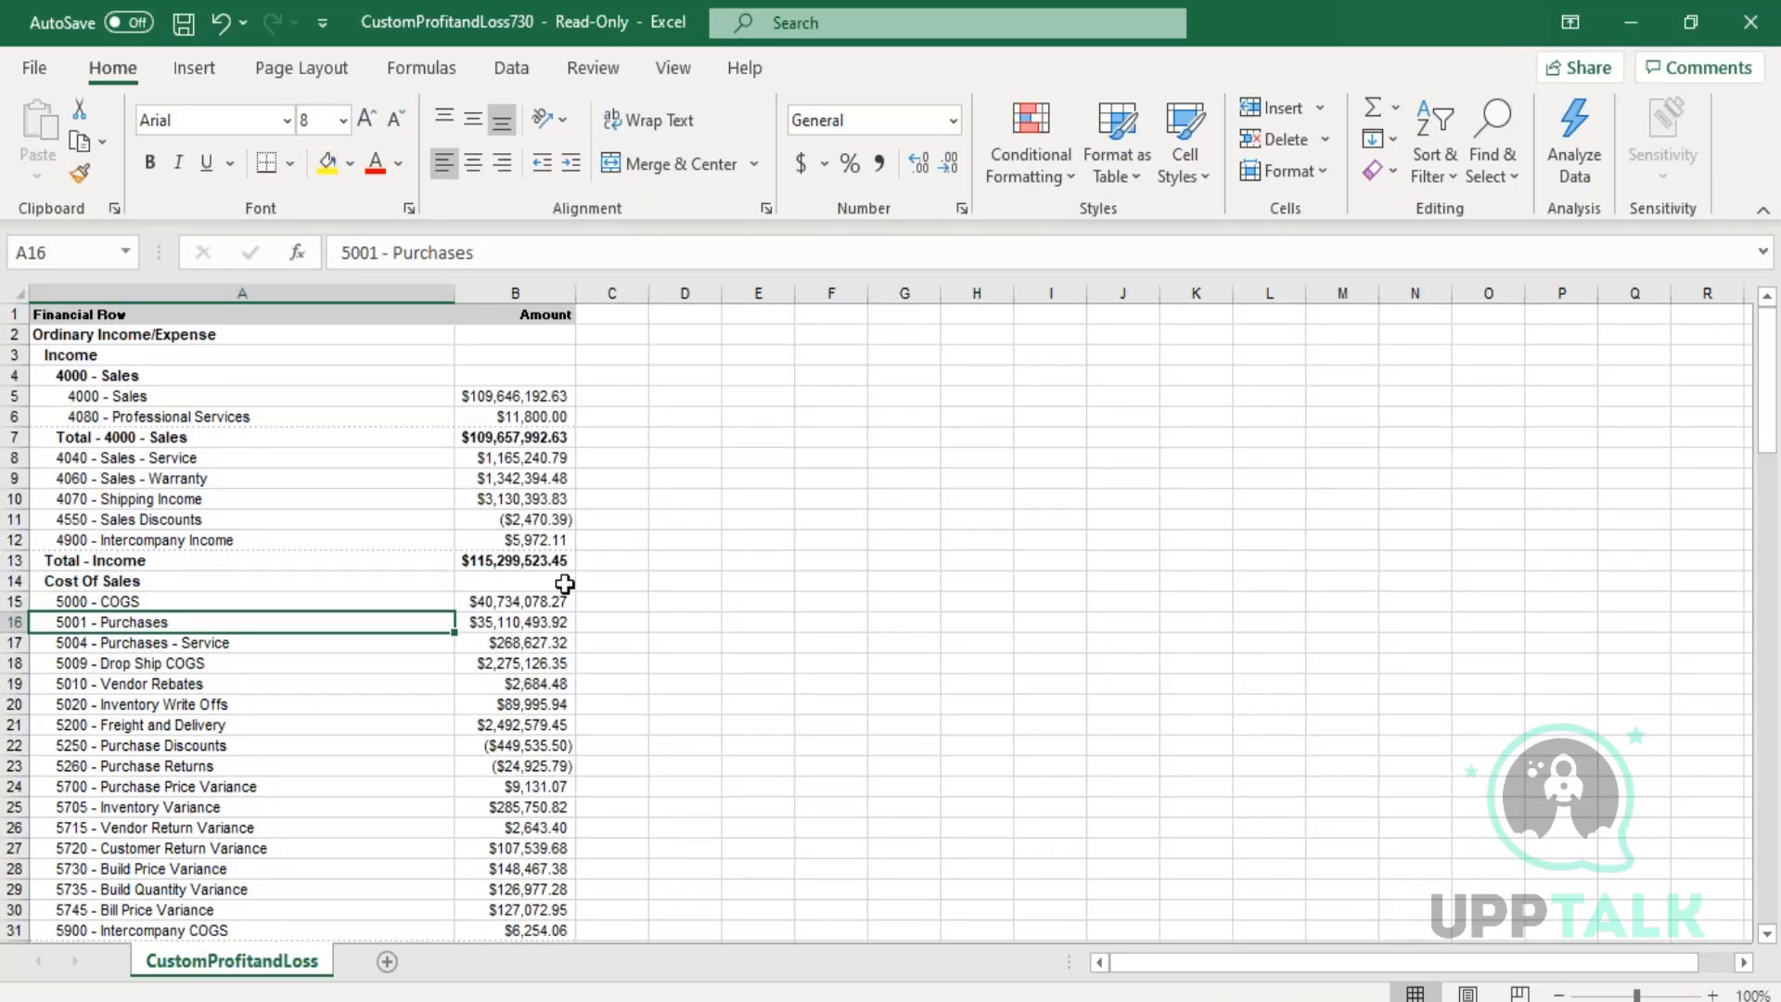
key("BackSpace")
type("F")
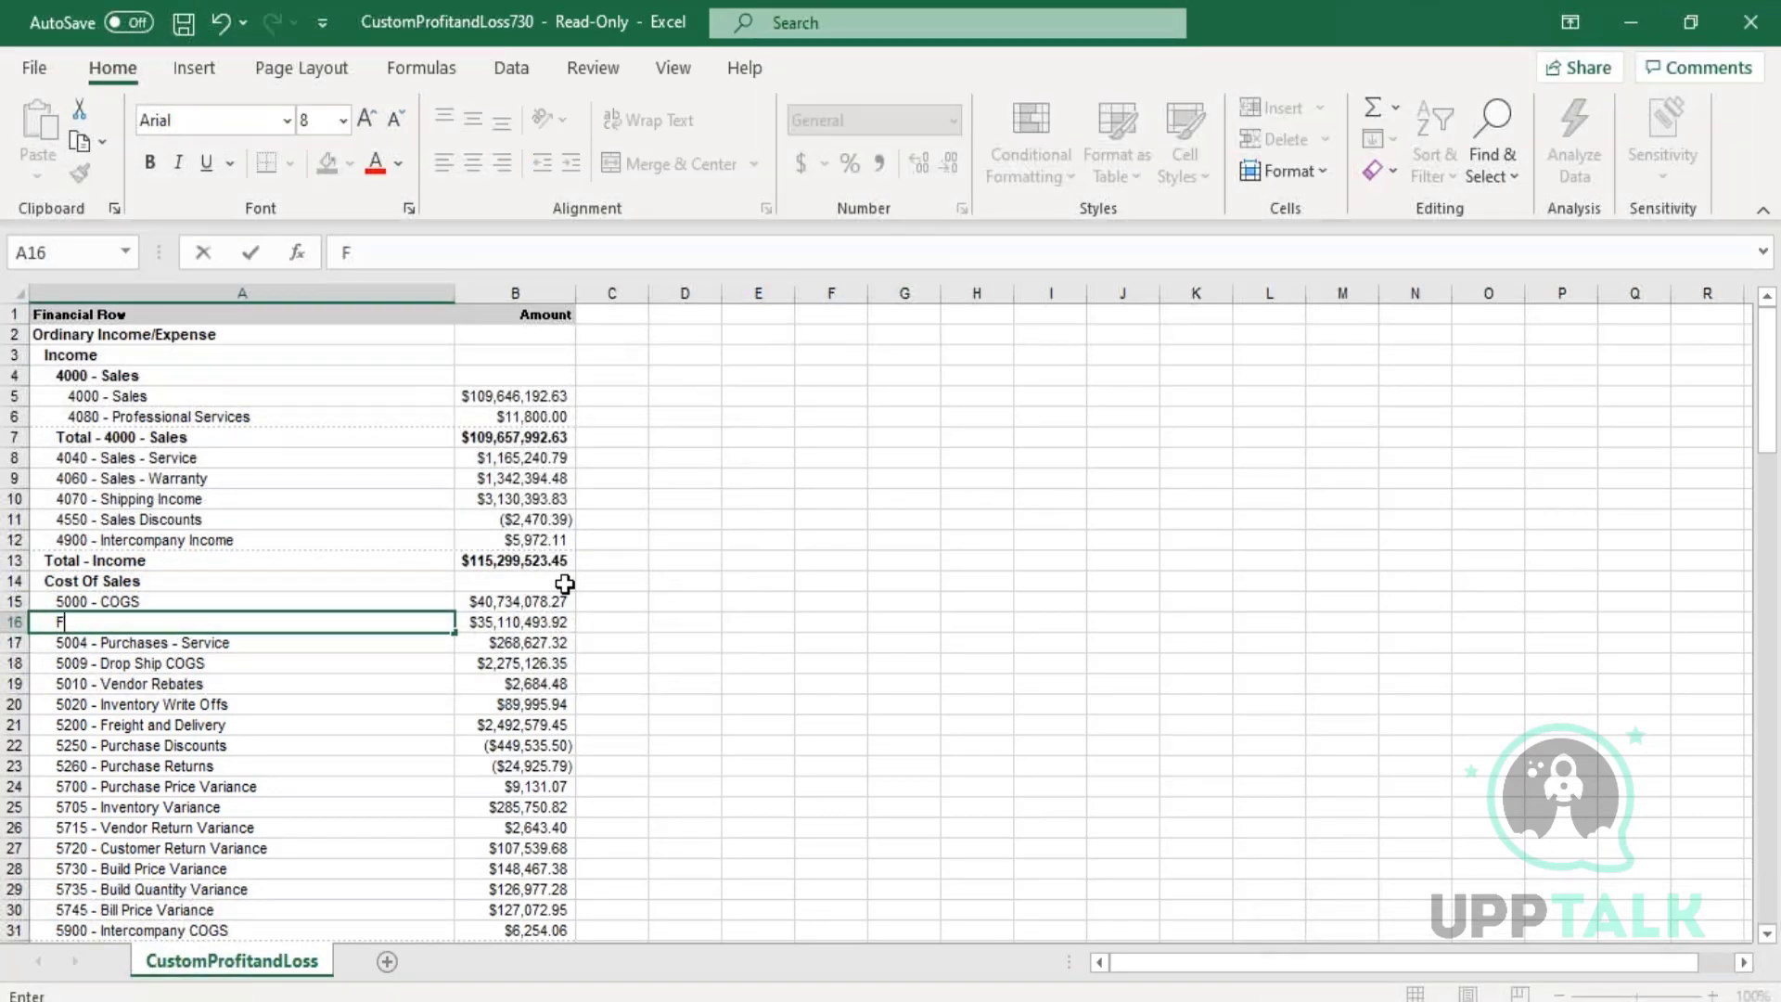
left_click(702, 587)
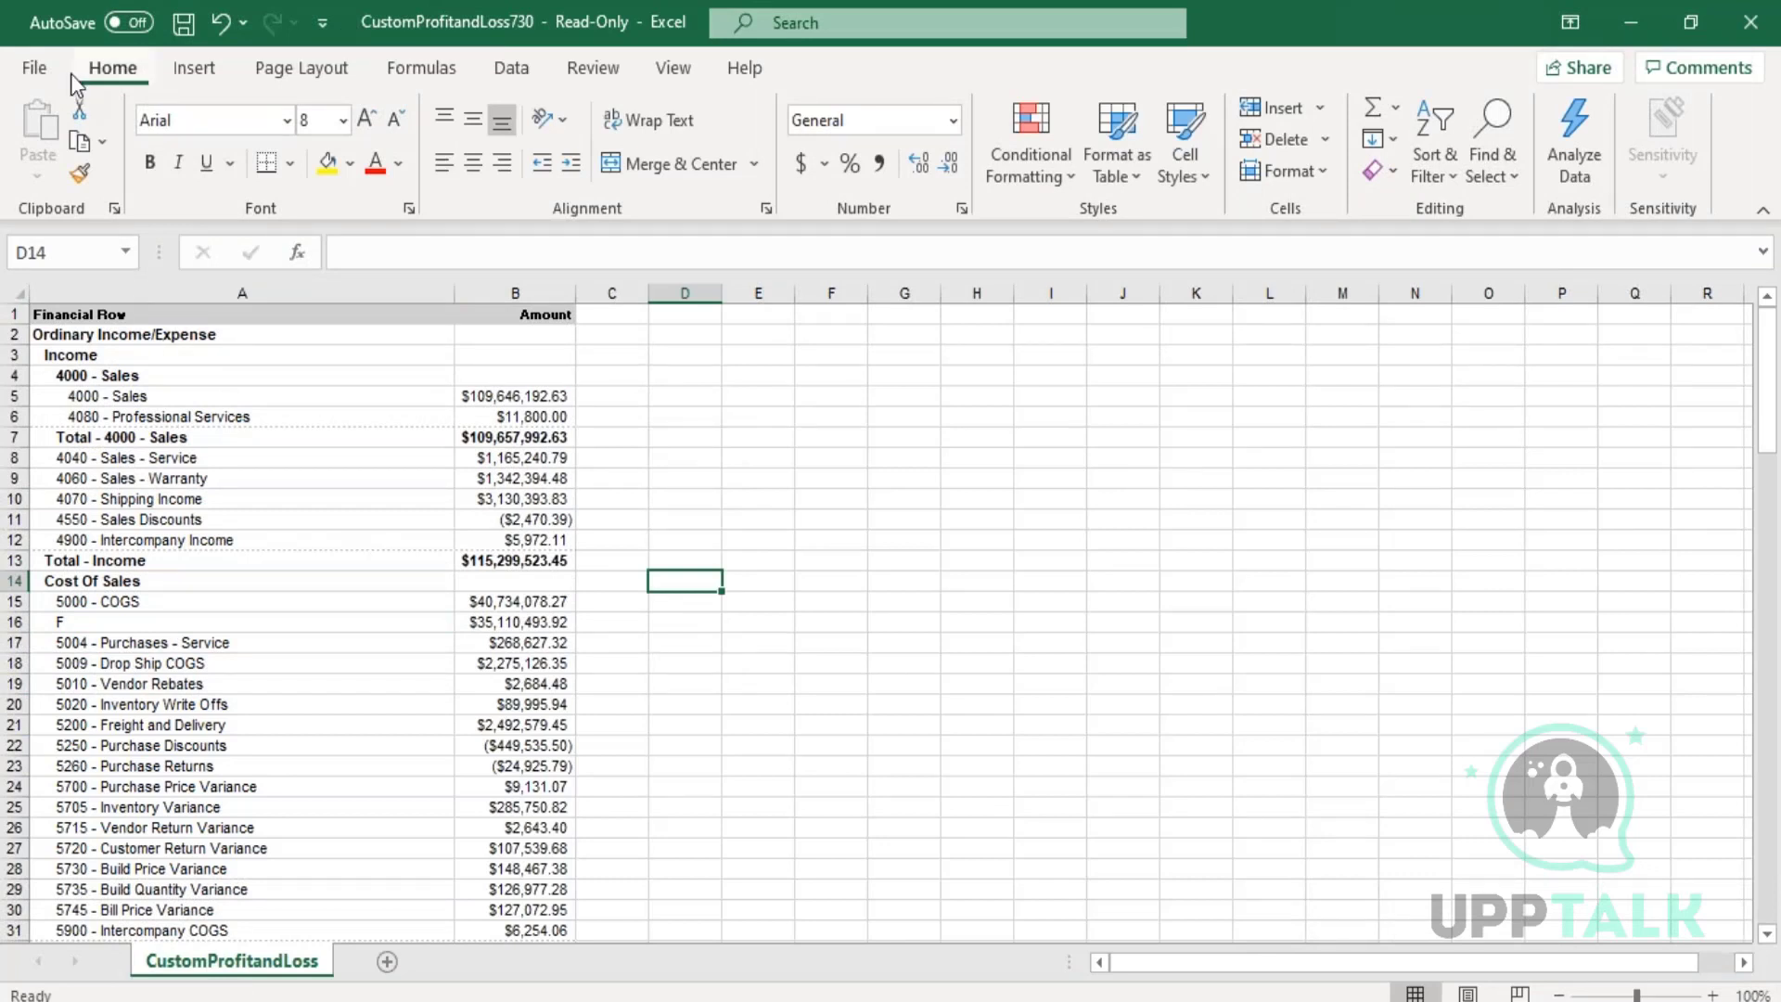
Step: Save the workbook to the Downloads folder as a CSV (Comma delimited) file named Test Csv
left_click(37, 70)
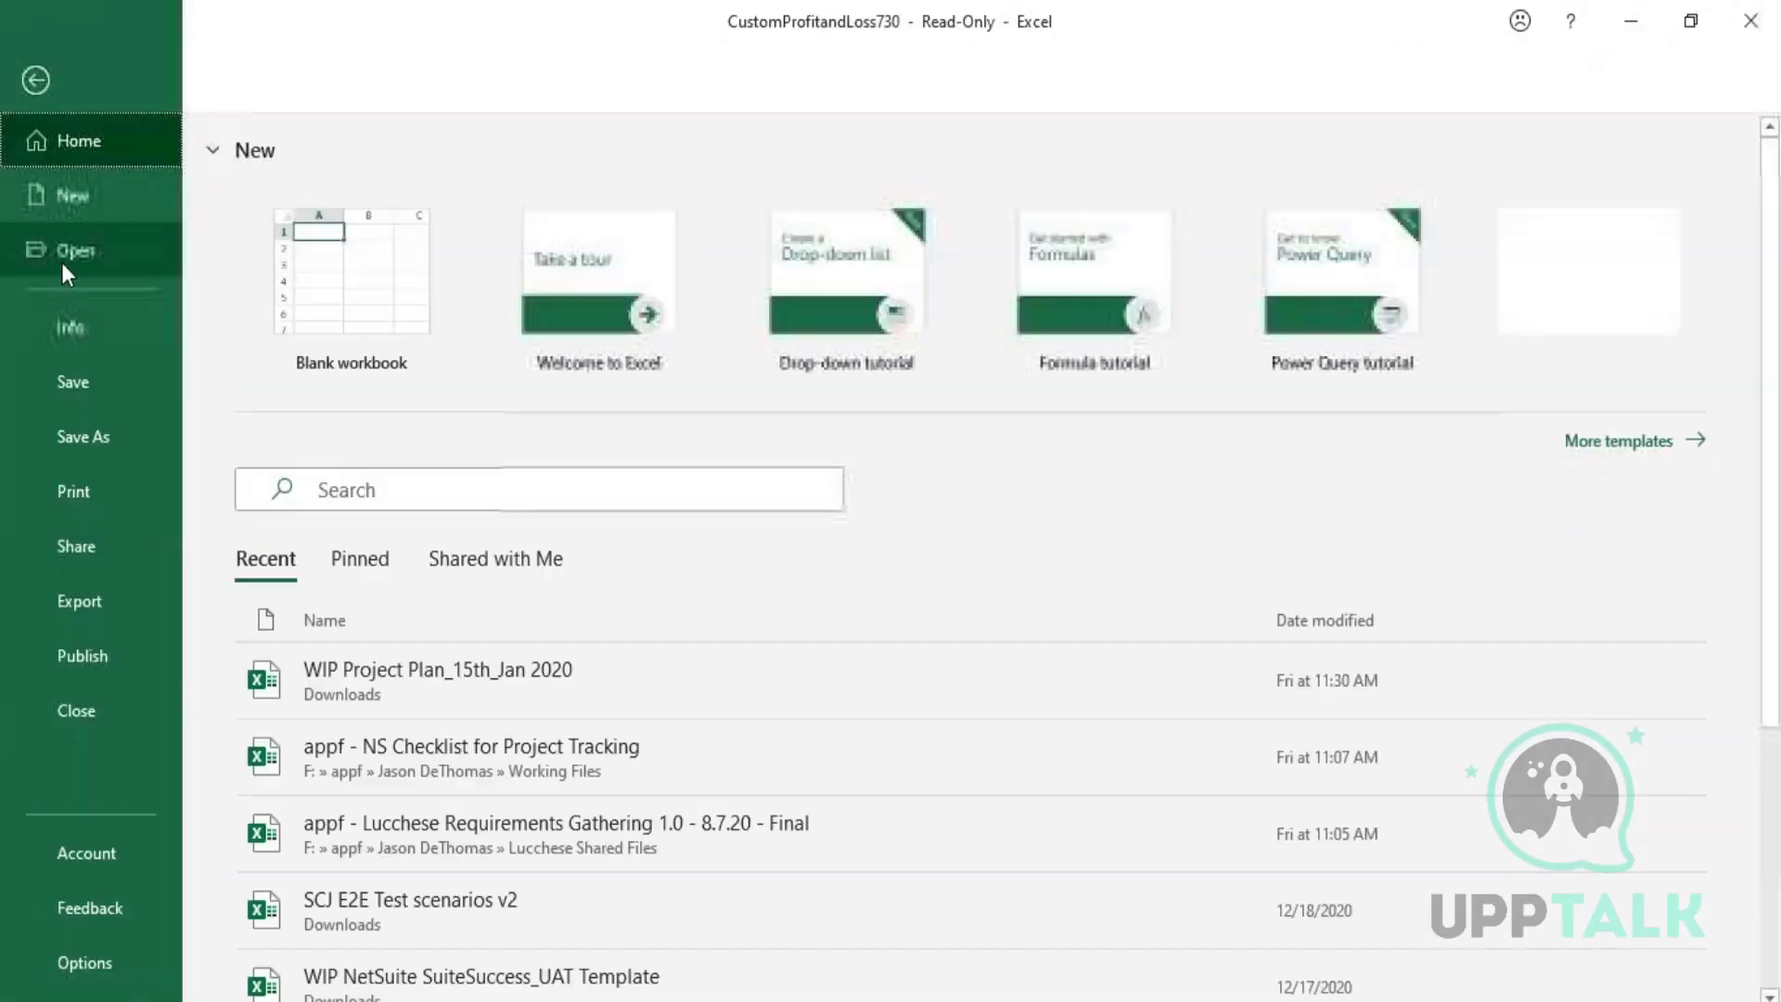
left_click(90, 443)
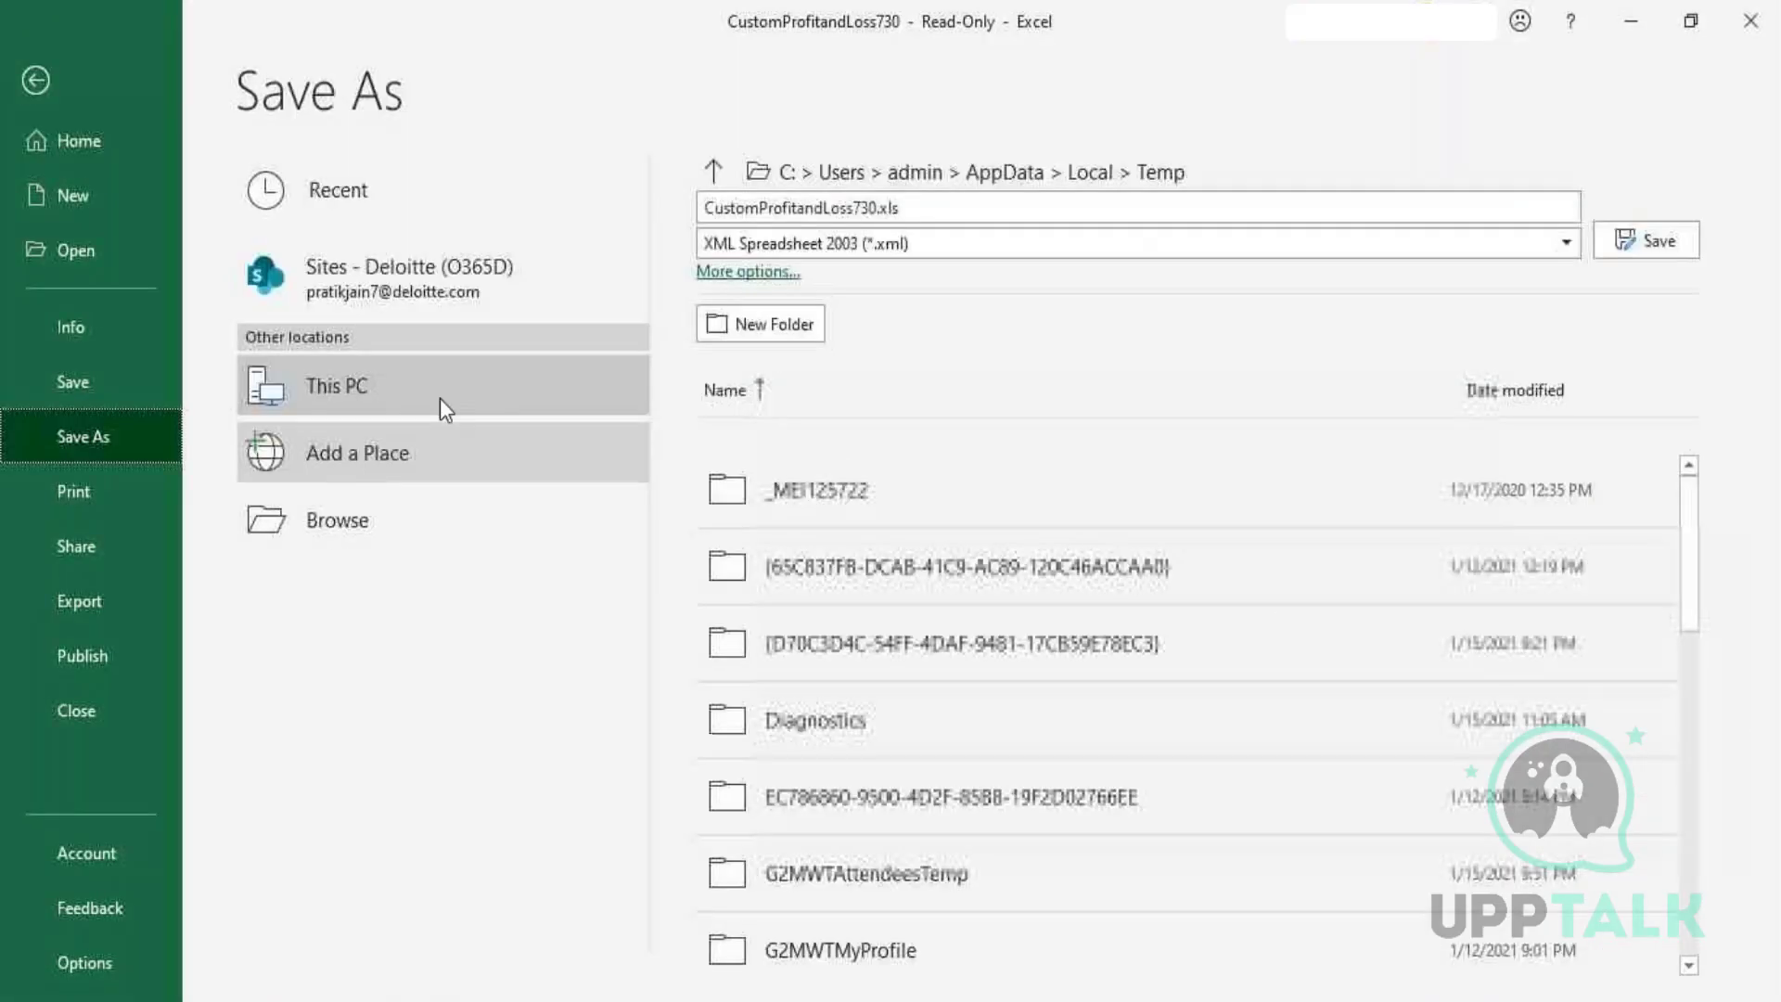
left_click(964, 238)
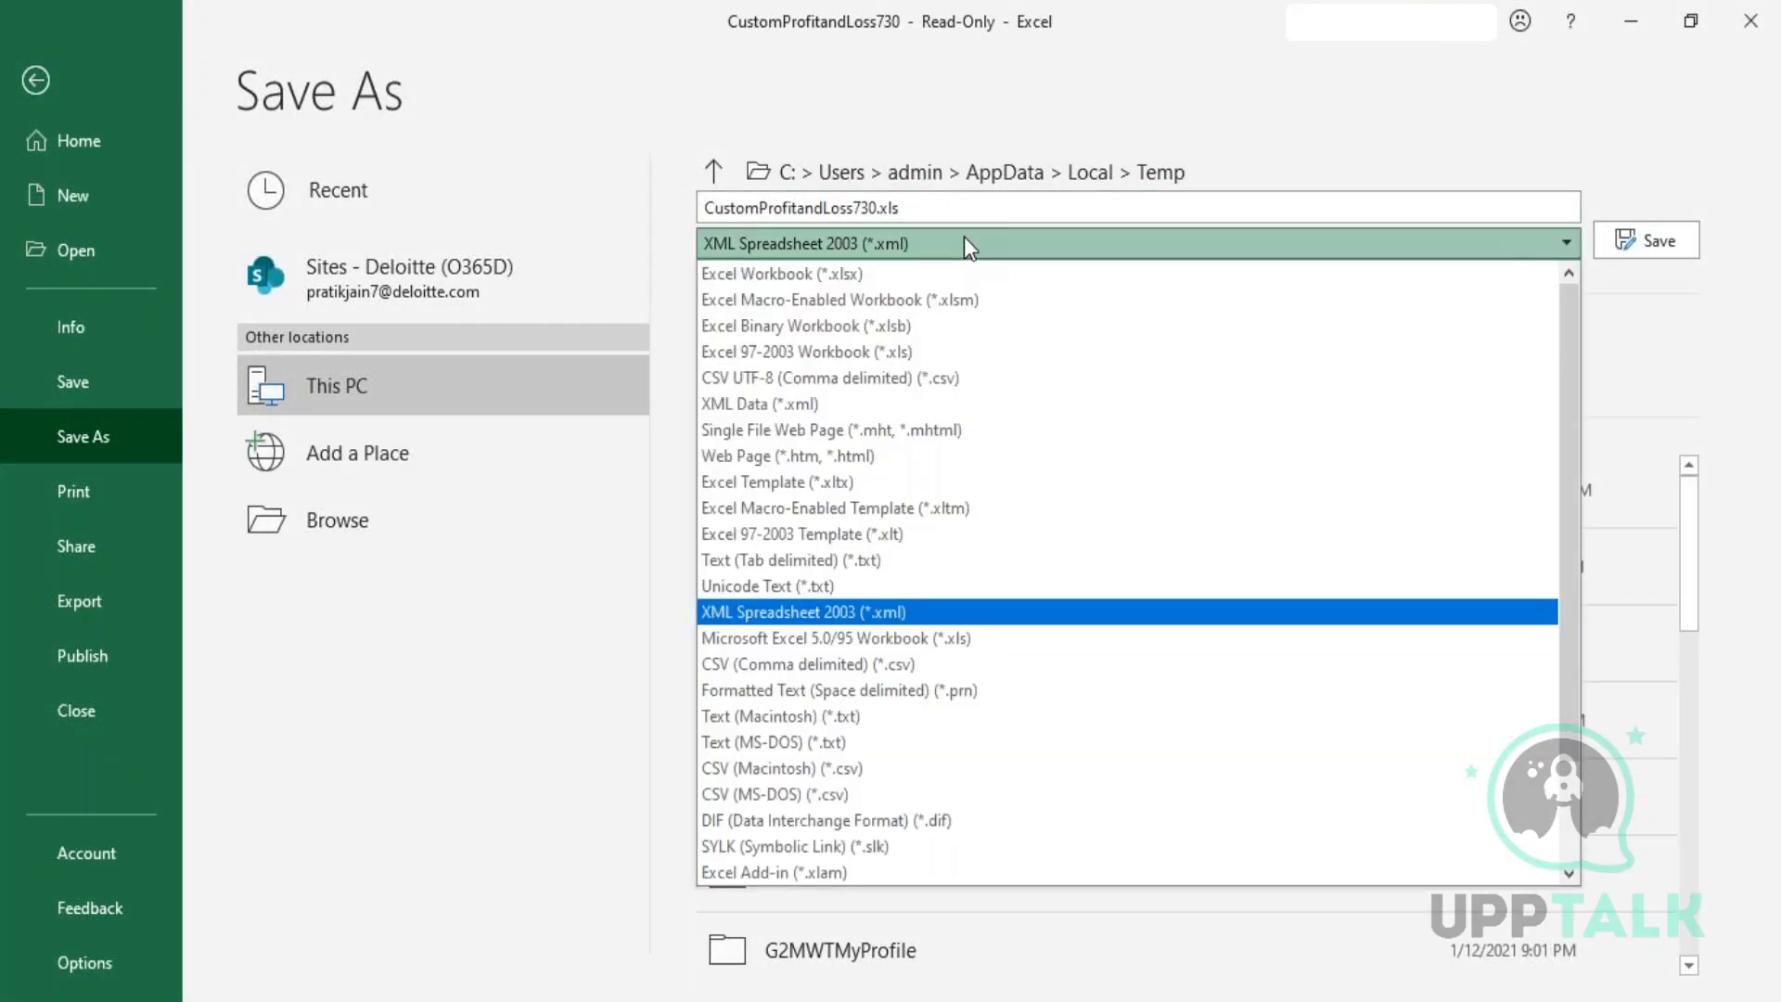
left_click(915, 668)
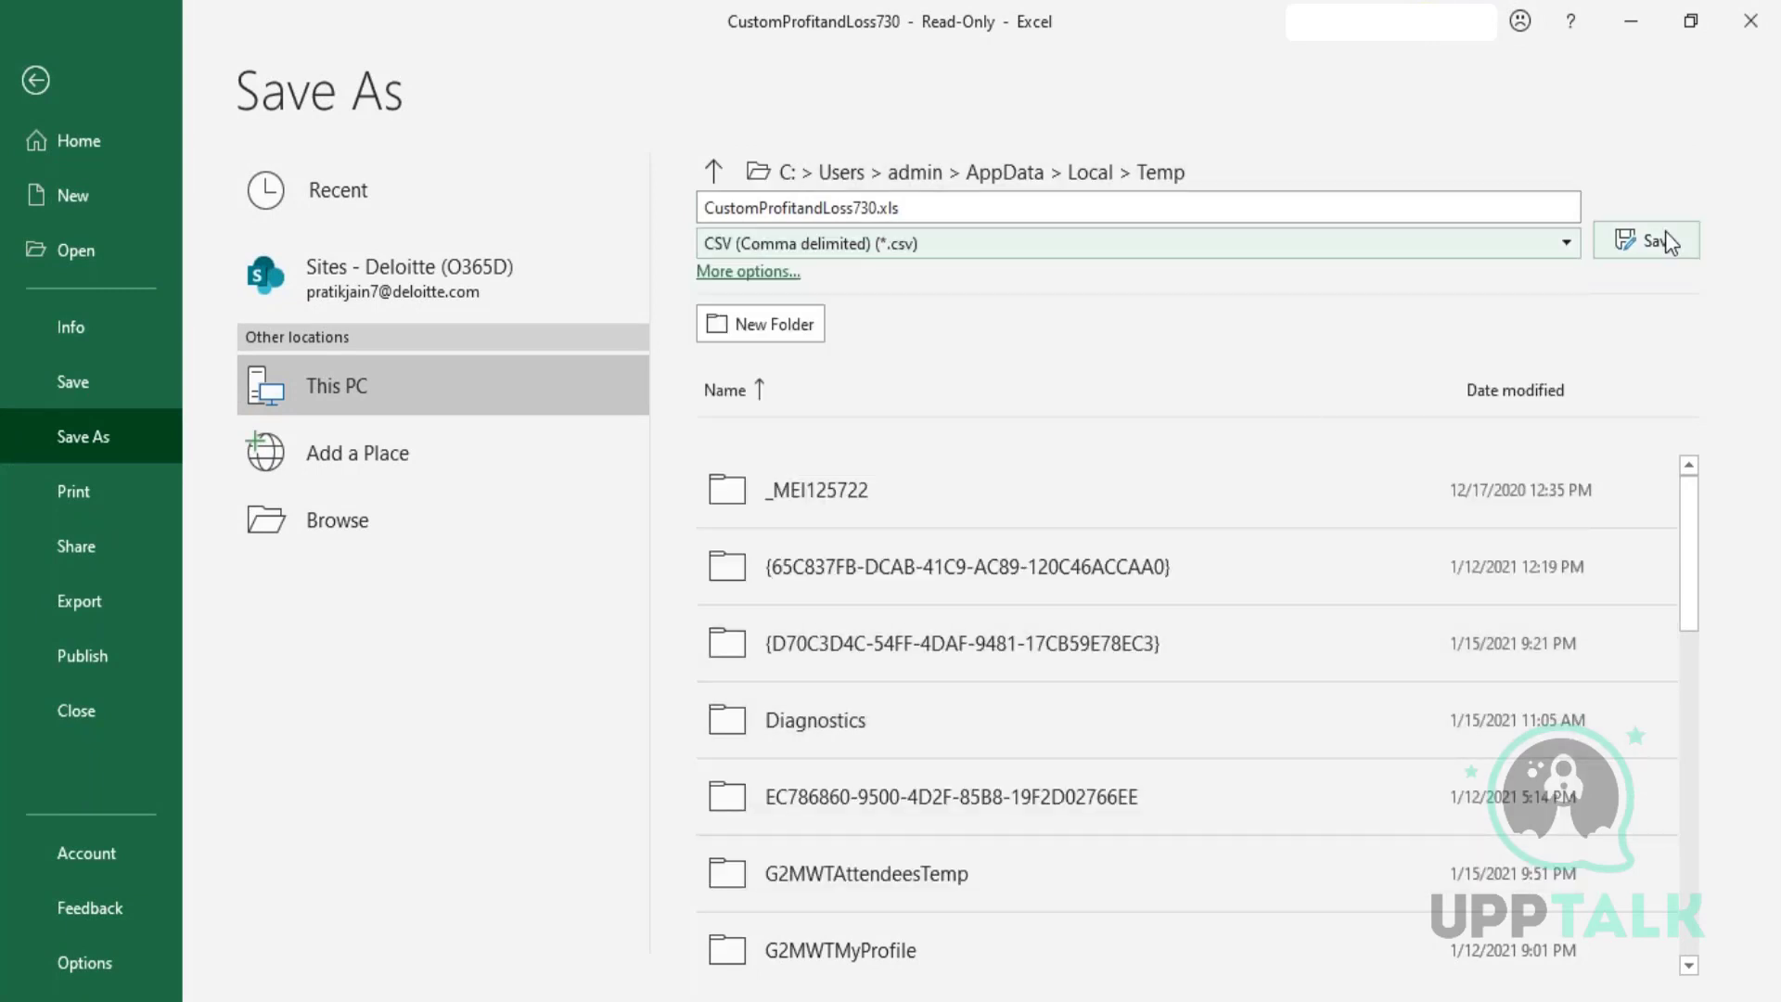
left_click(332, 525)
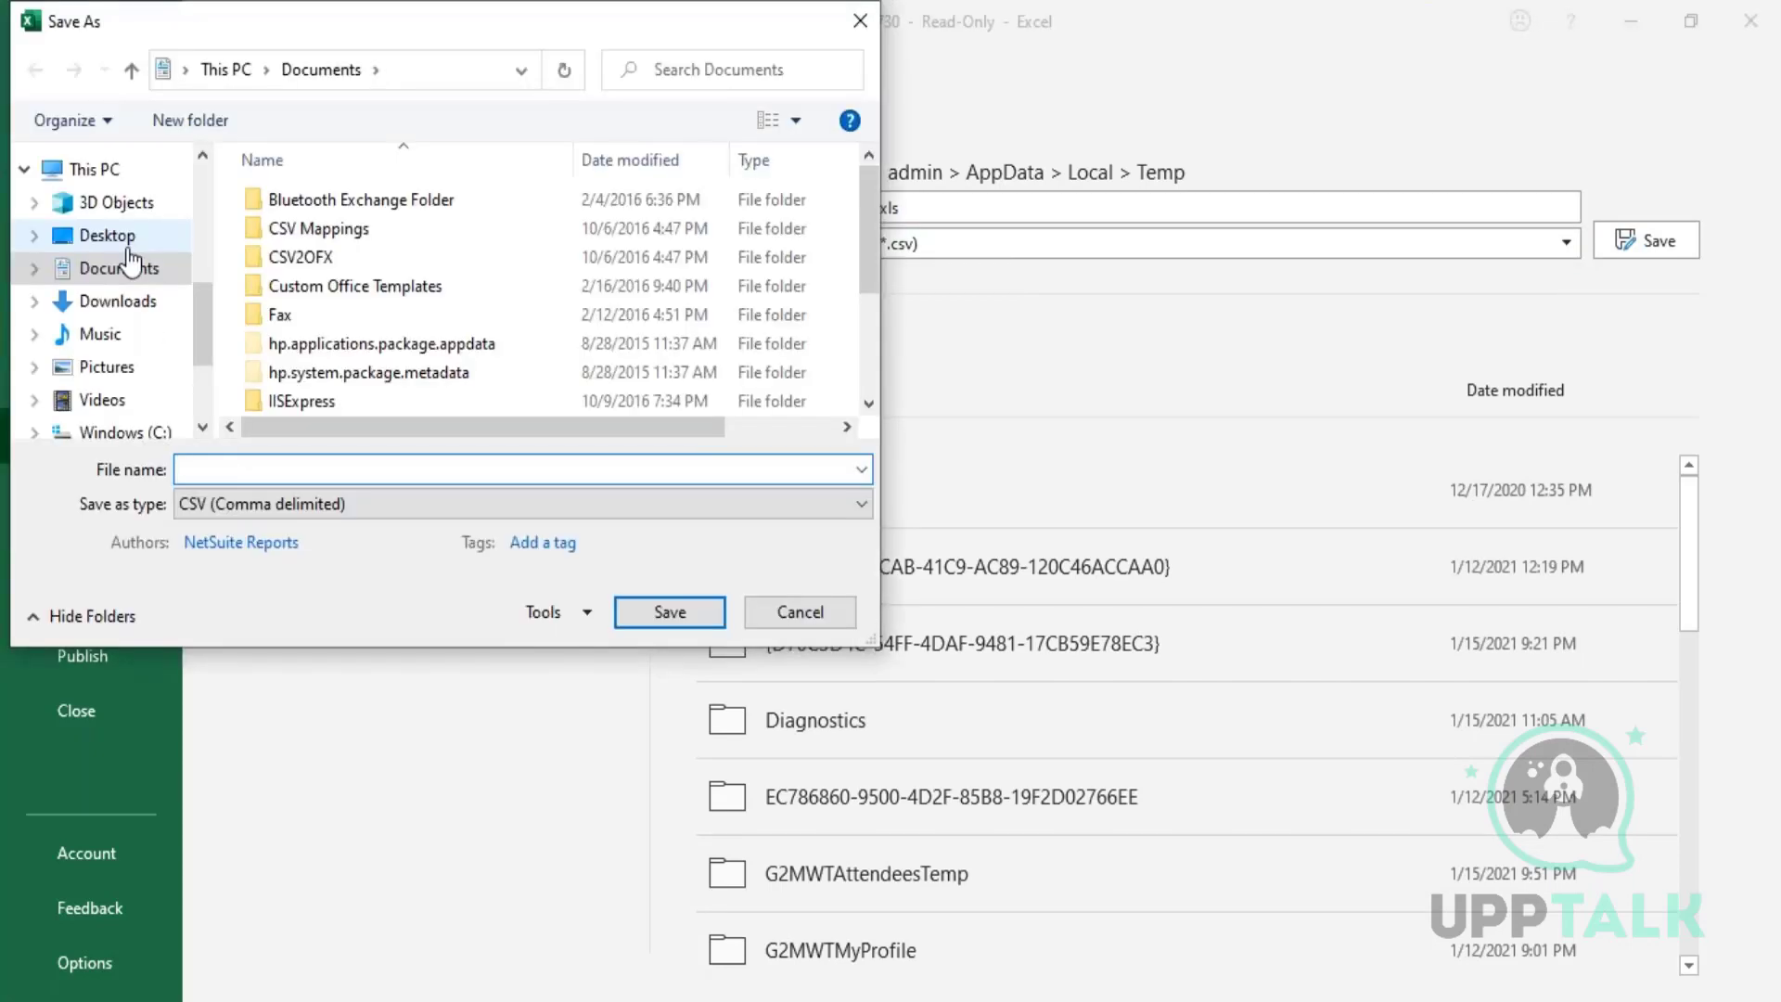
left_click(118, 301)
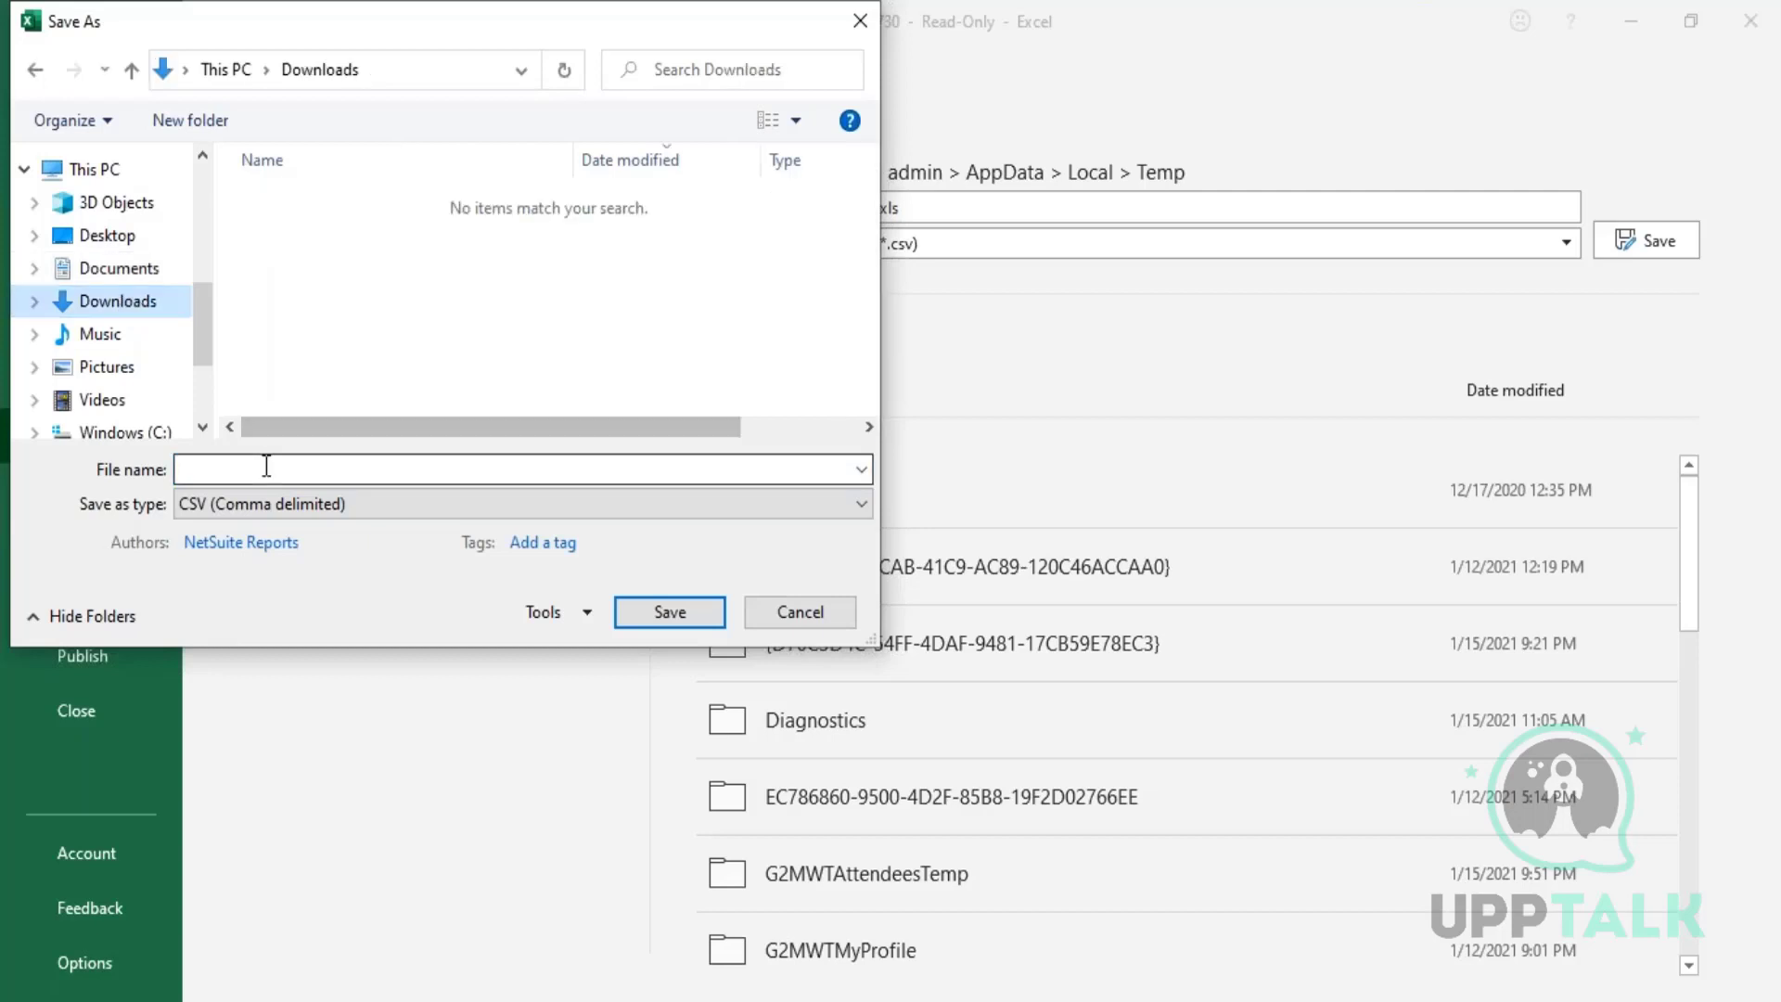
type("Test")
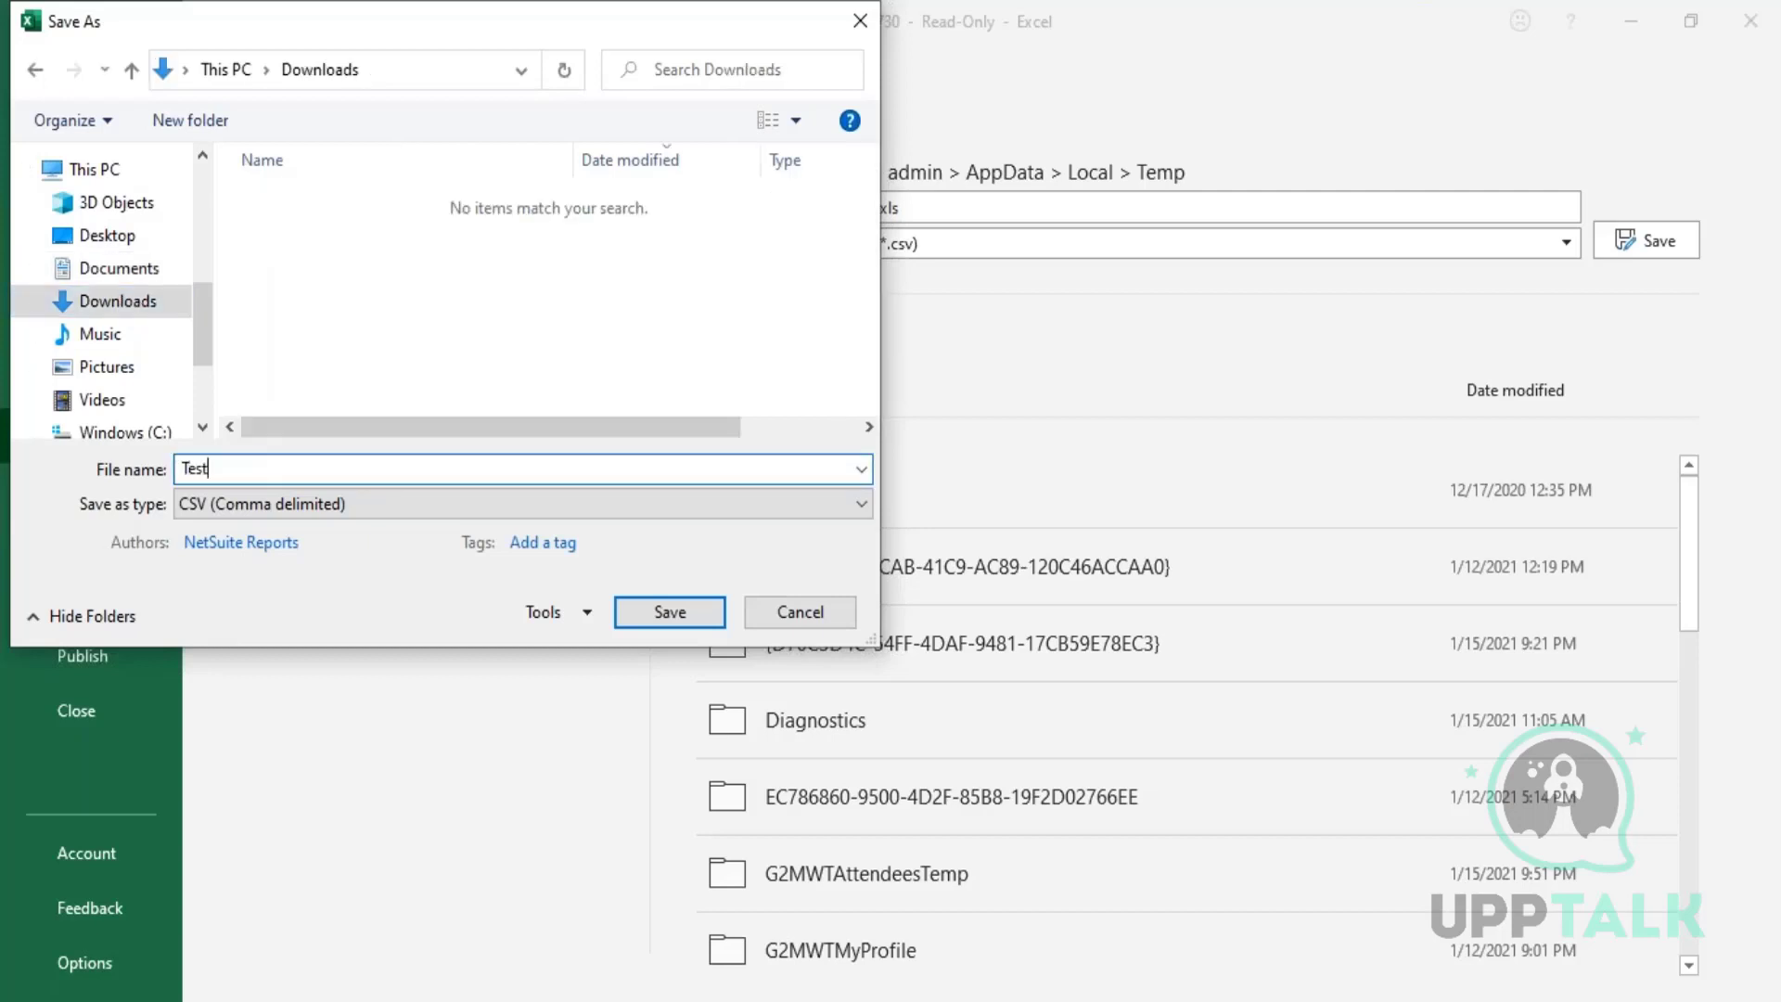
type(" Csv")
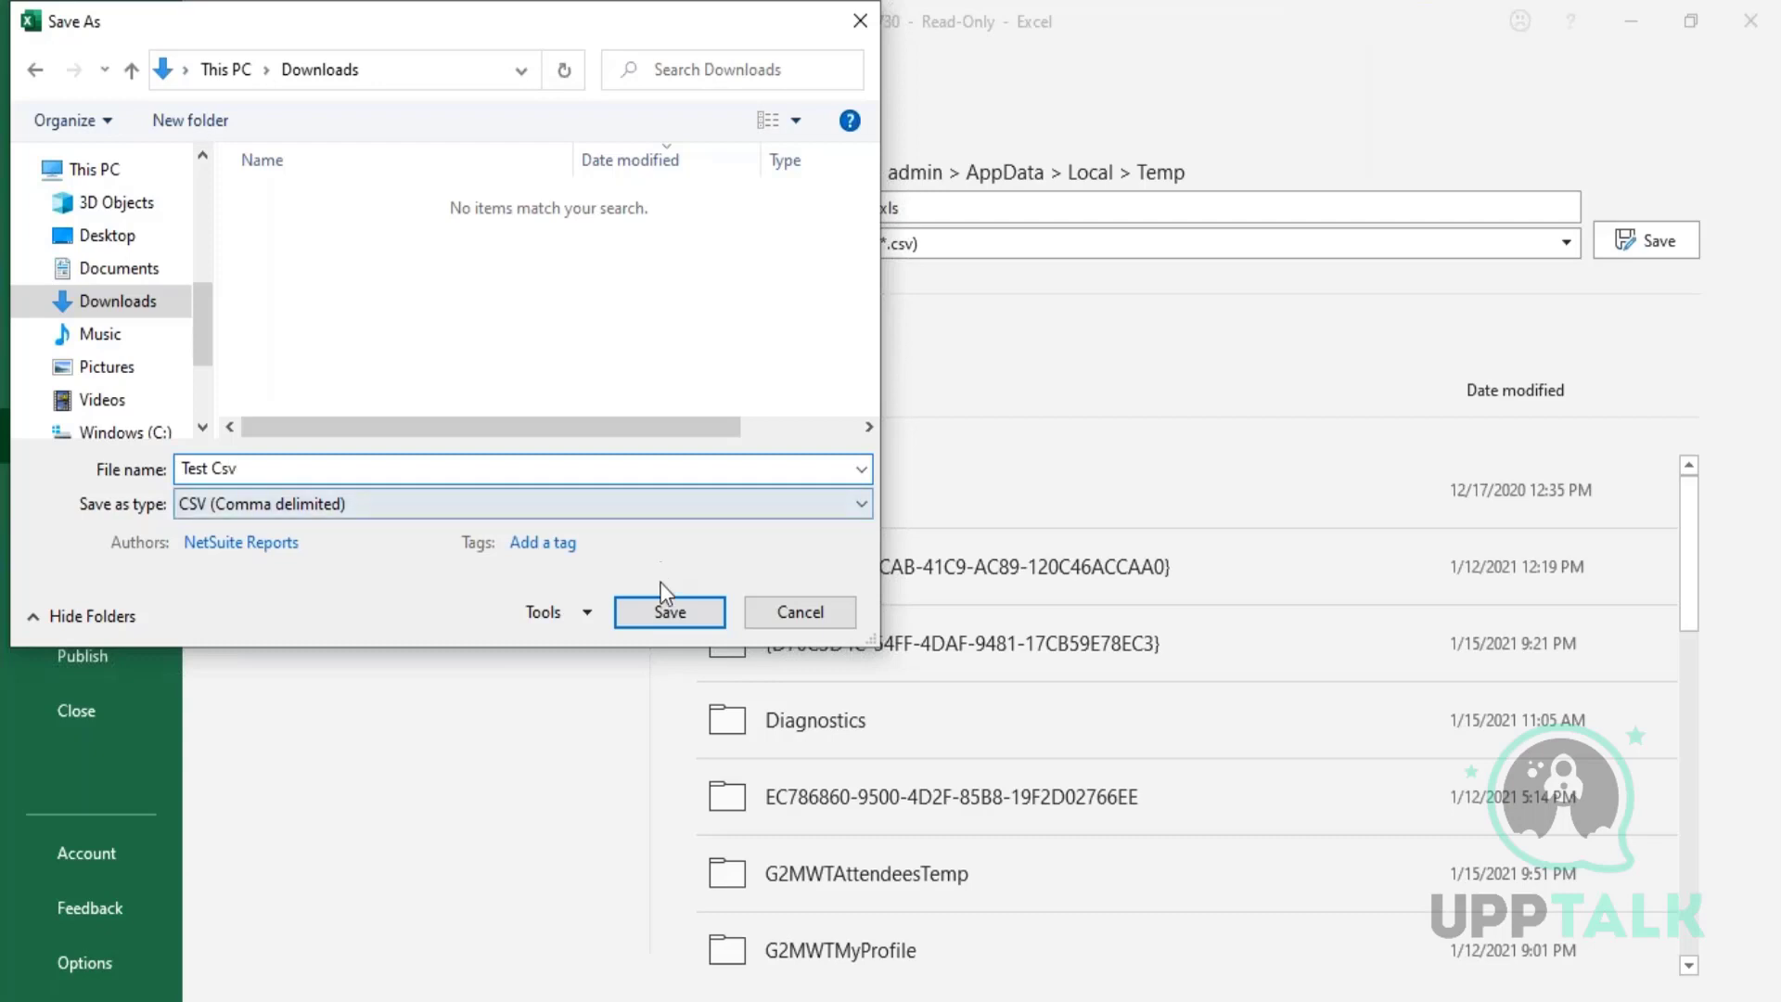
left_click(667, 612)
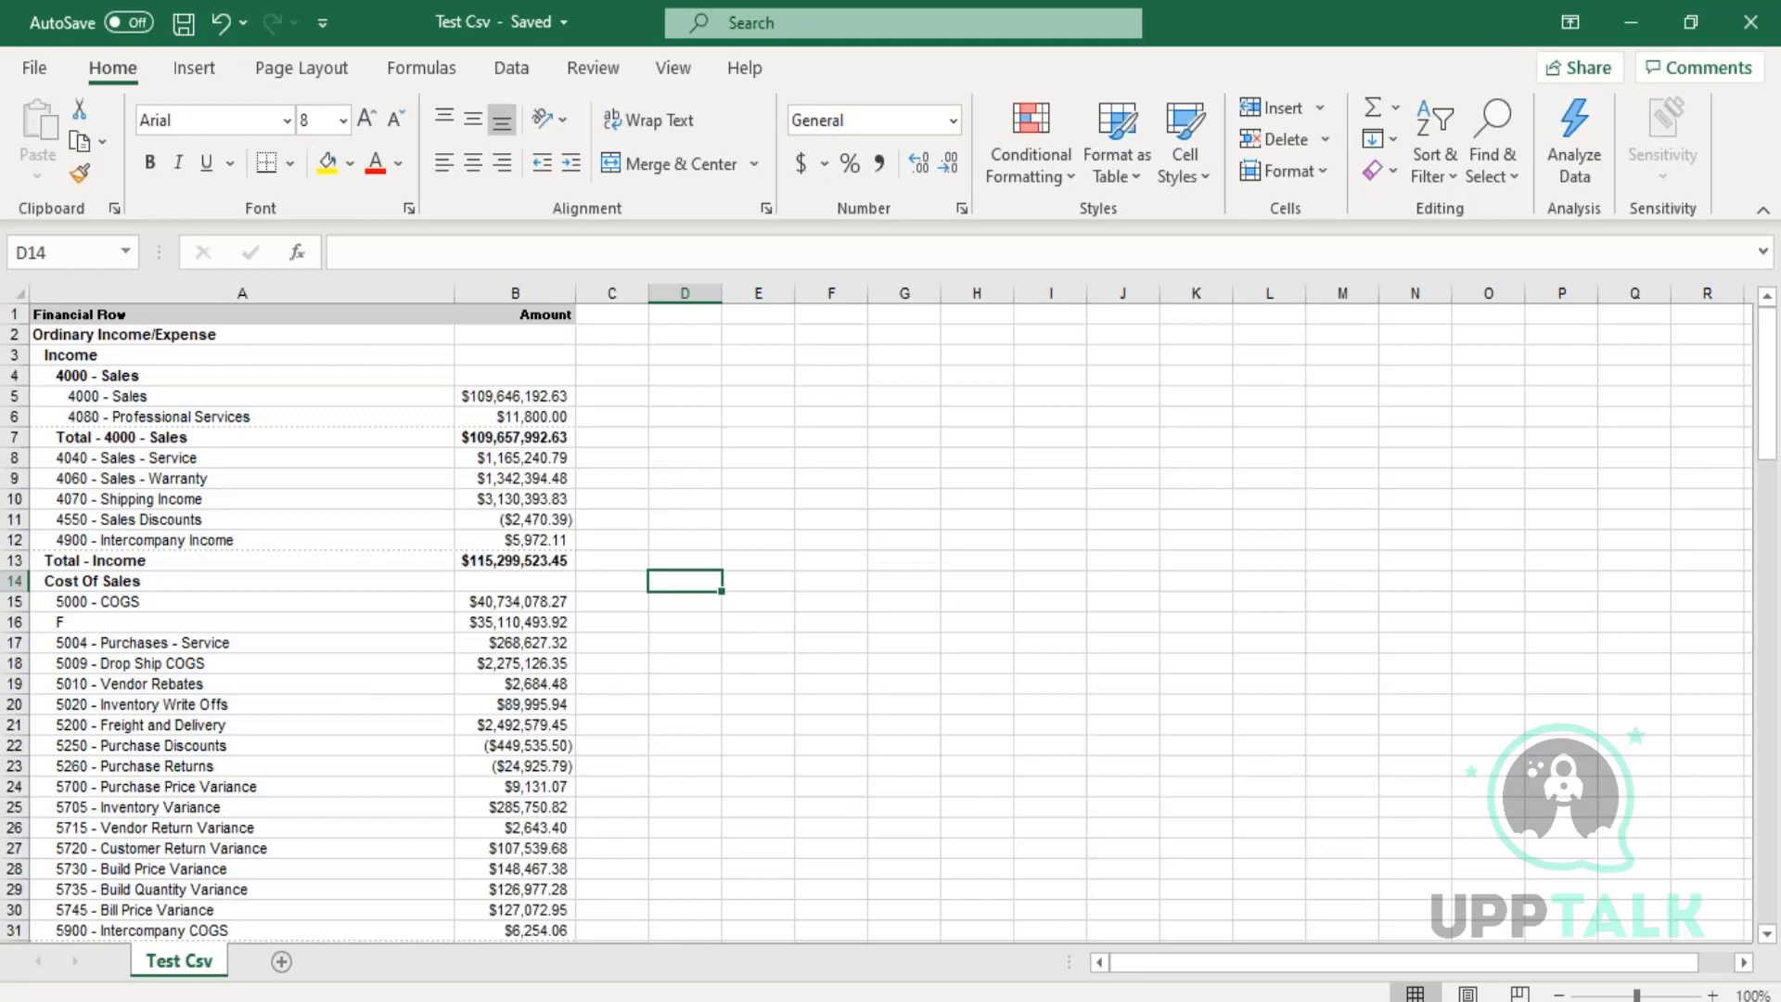
Step: Switch to NetSuite, choose Test Csv from the Downloads folder as the file to upload, and continue to the import options
left_click(471, 944)
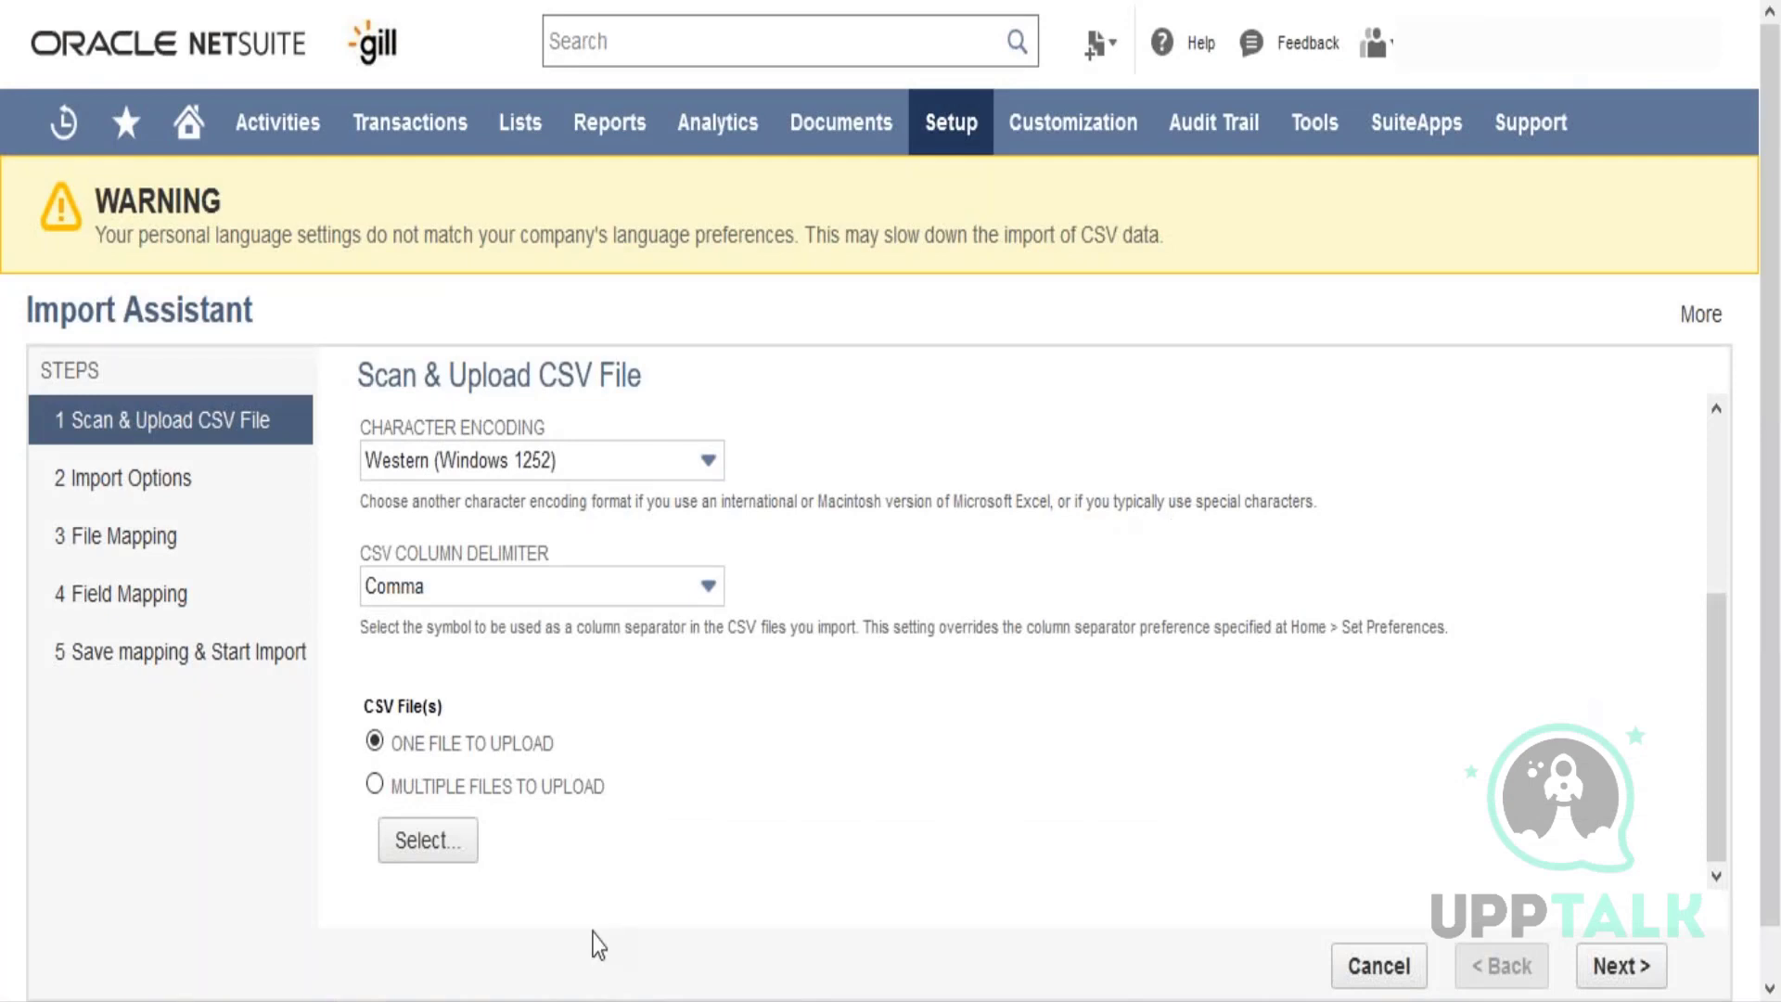
left_click(434, 844)
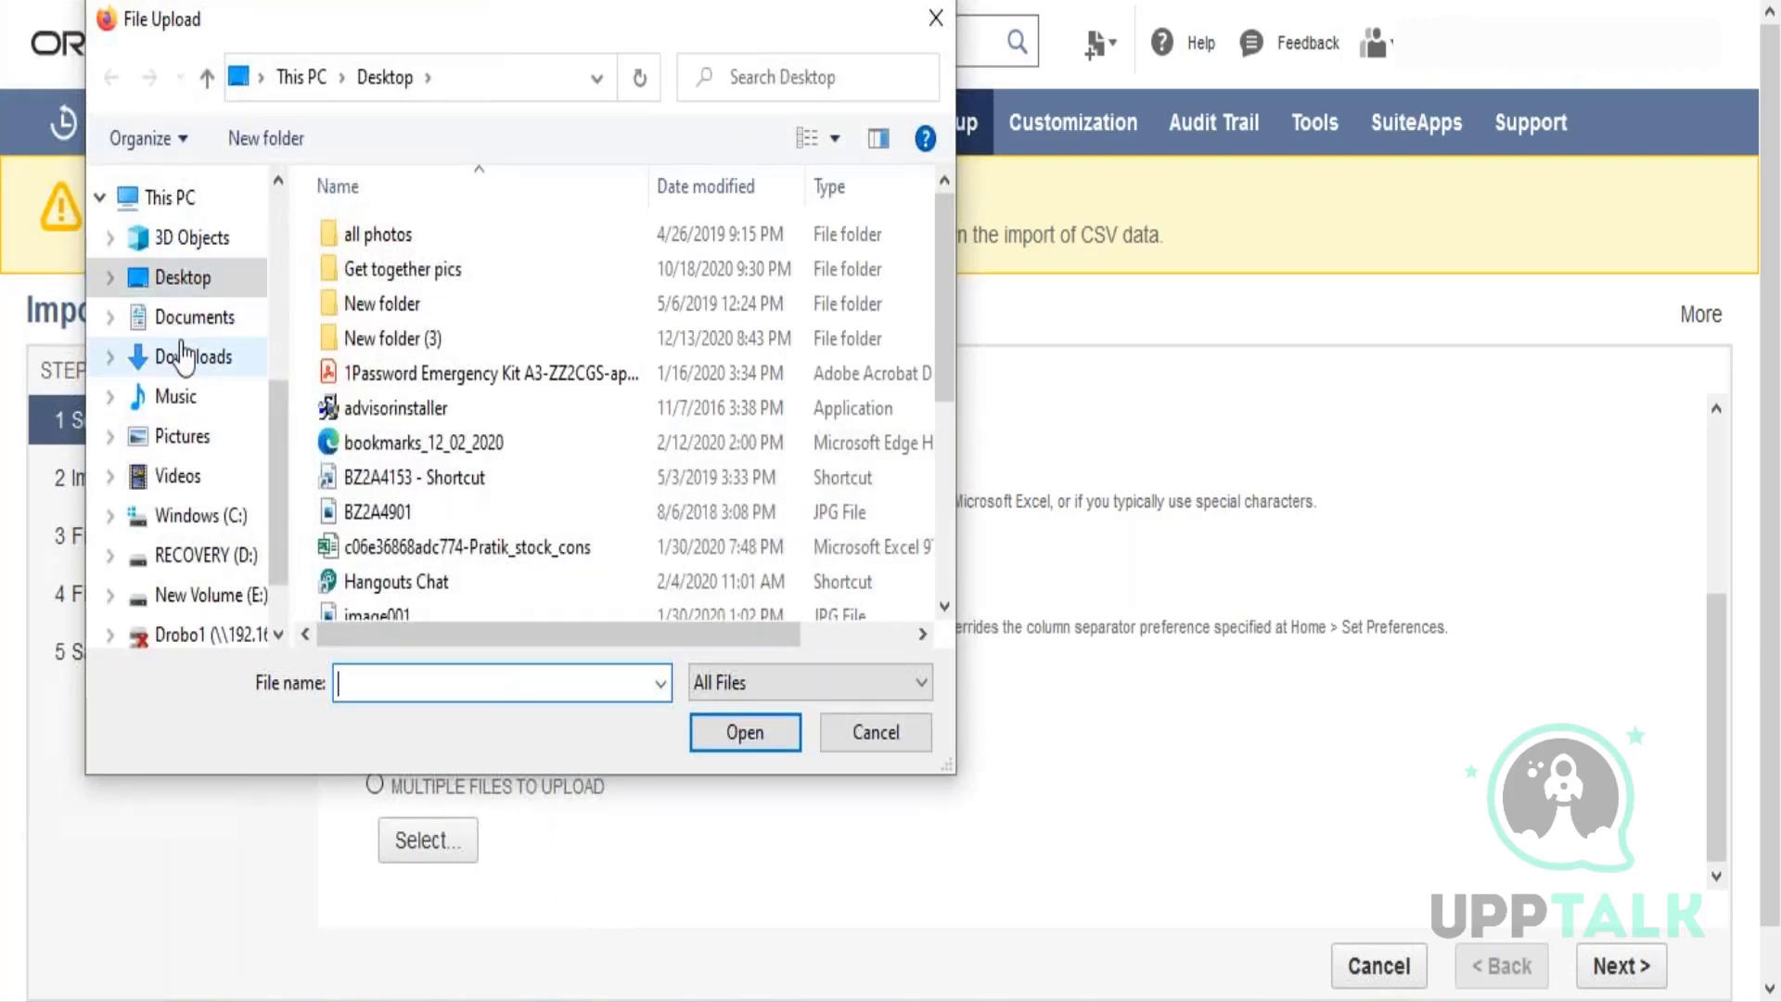
left_click(185, 356)
left_click(365, 293)
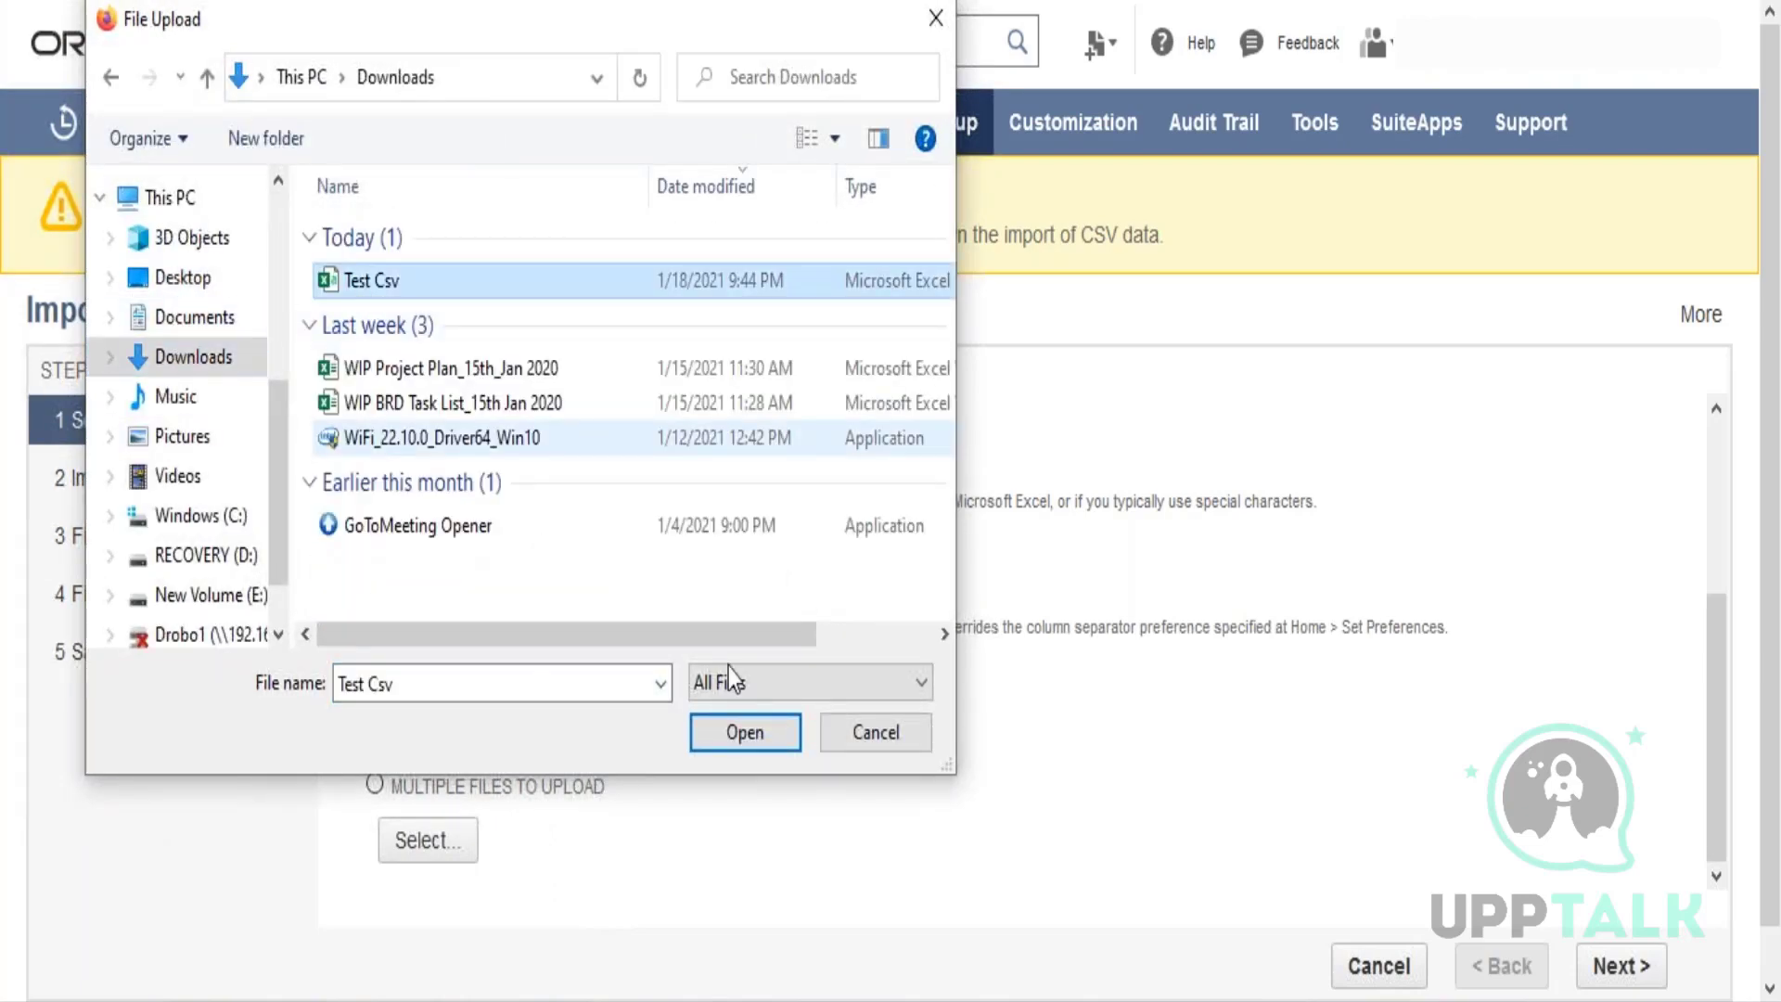
left_click(773, 744)
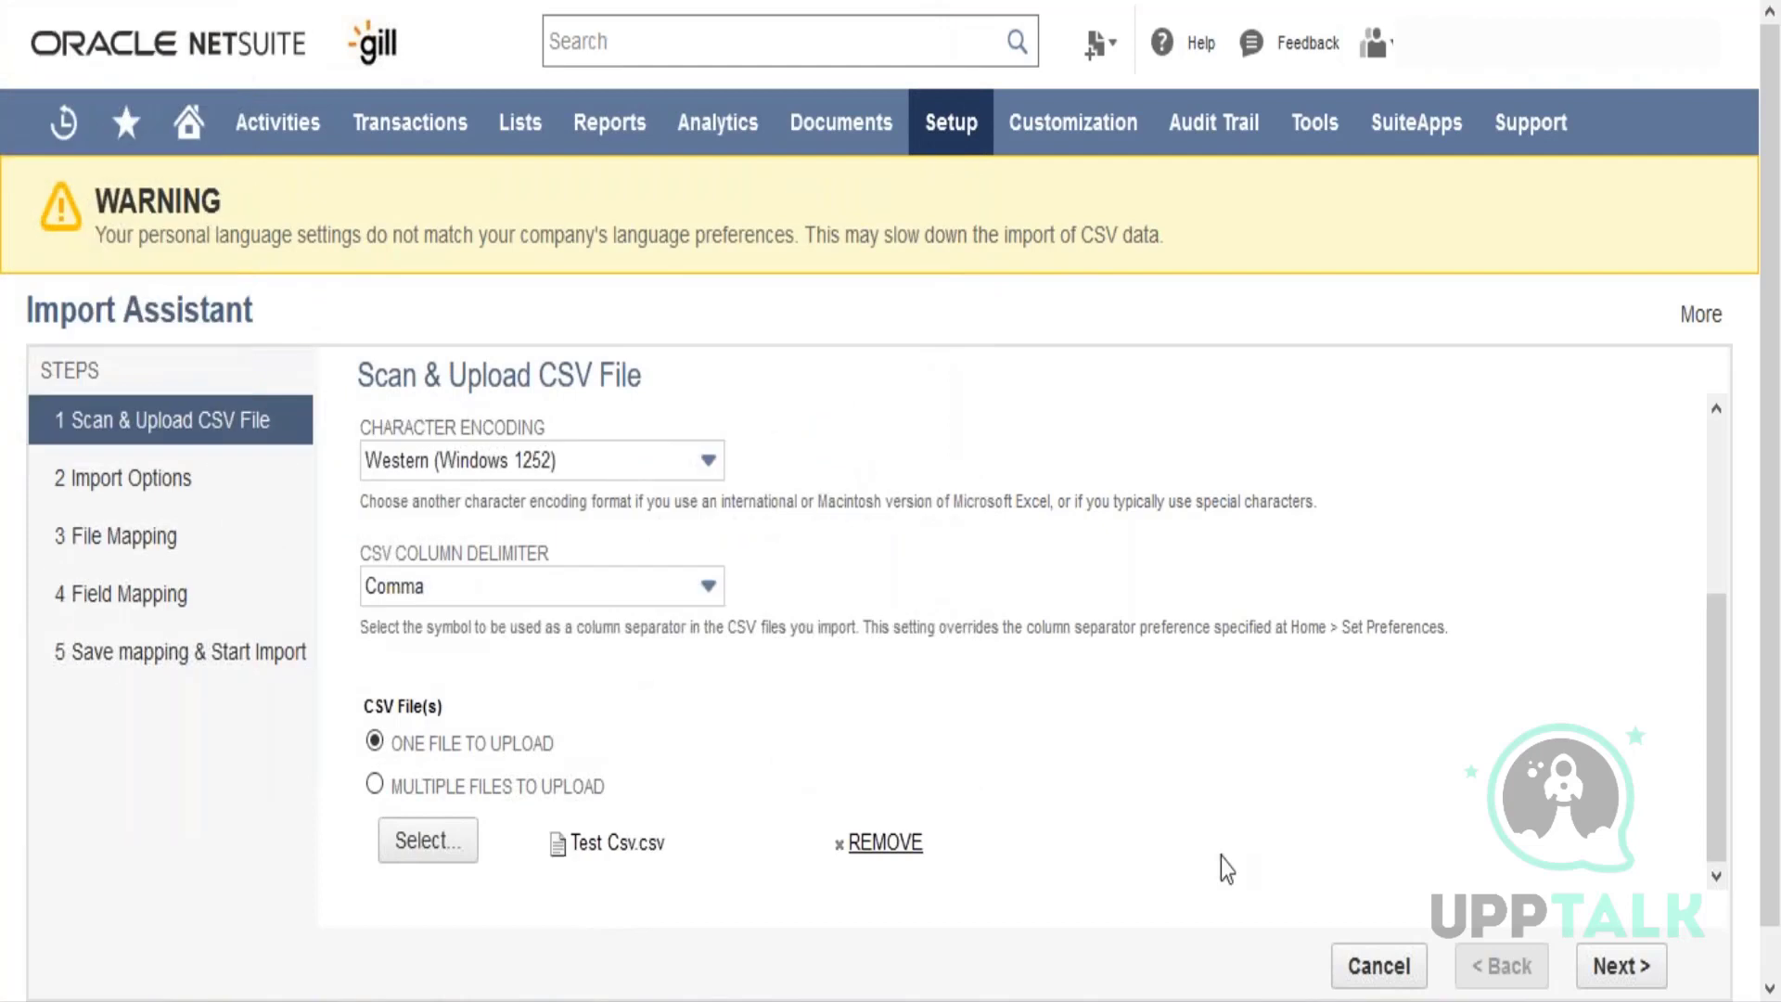
left_click(1621, 987)
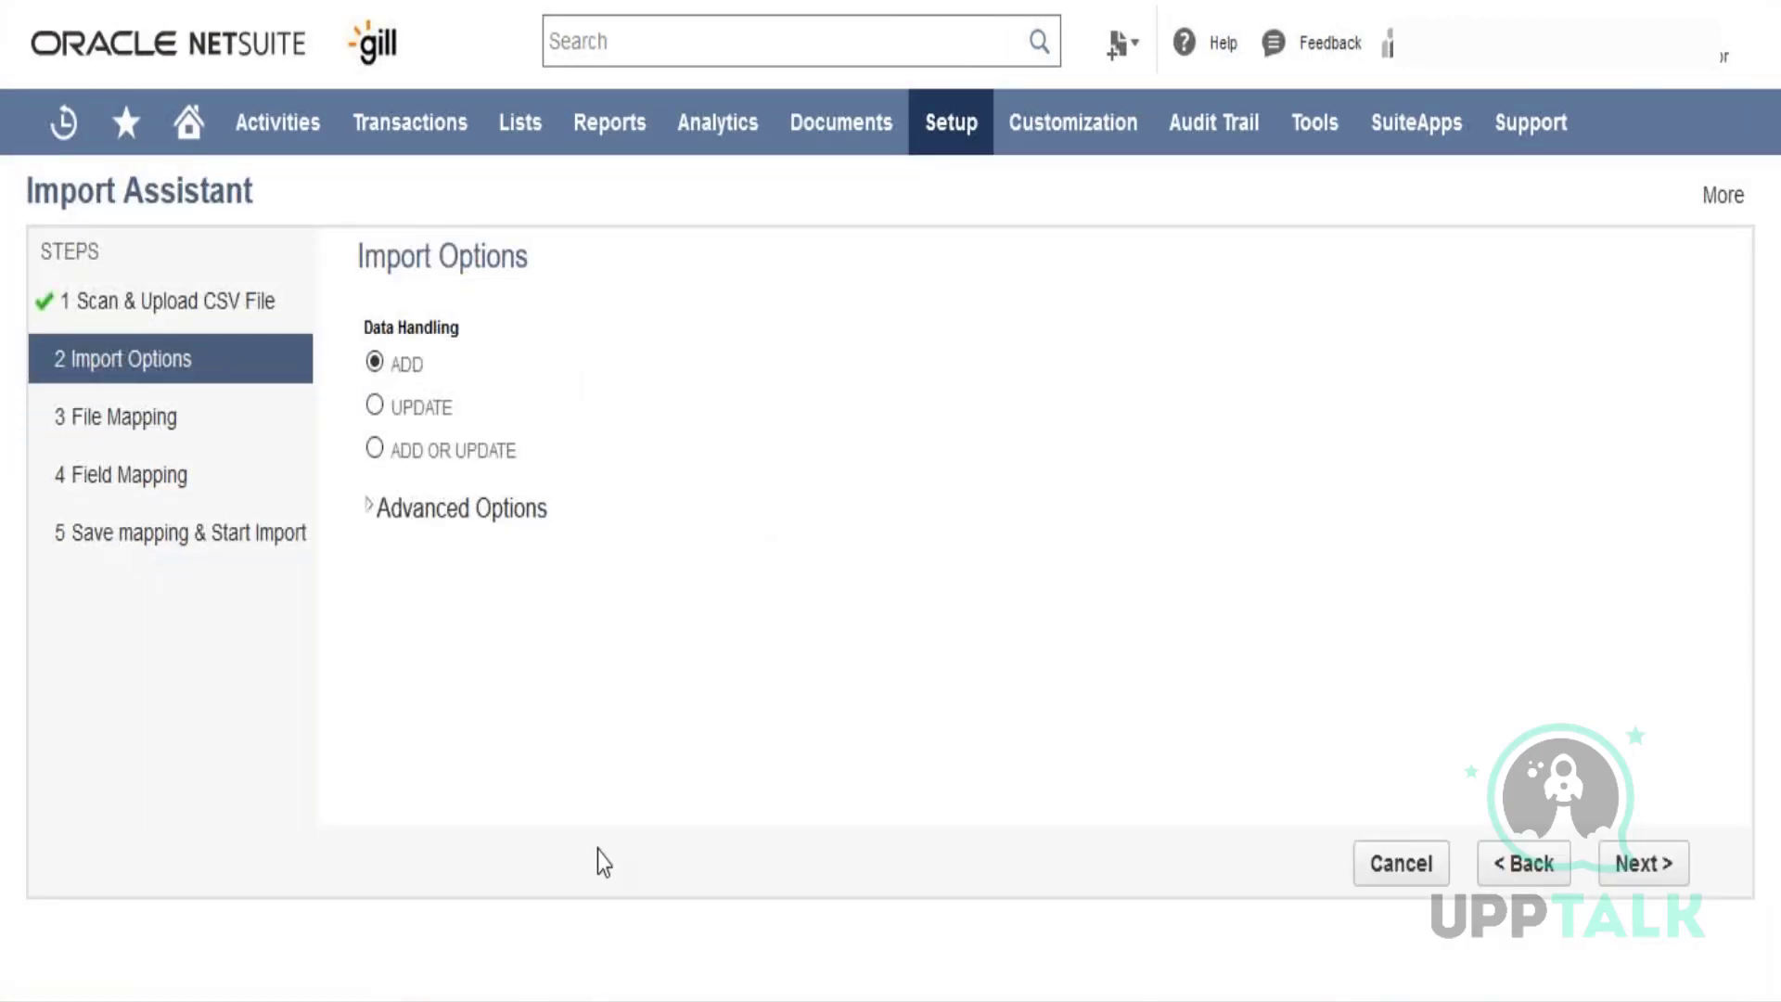
Step: Try the Add or Update data handling, set it back to Add, and continue to the field mapping
key("alt+Tab")
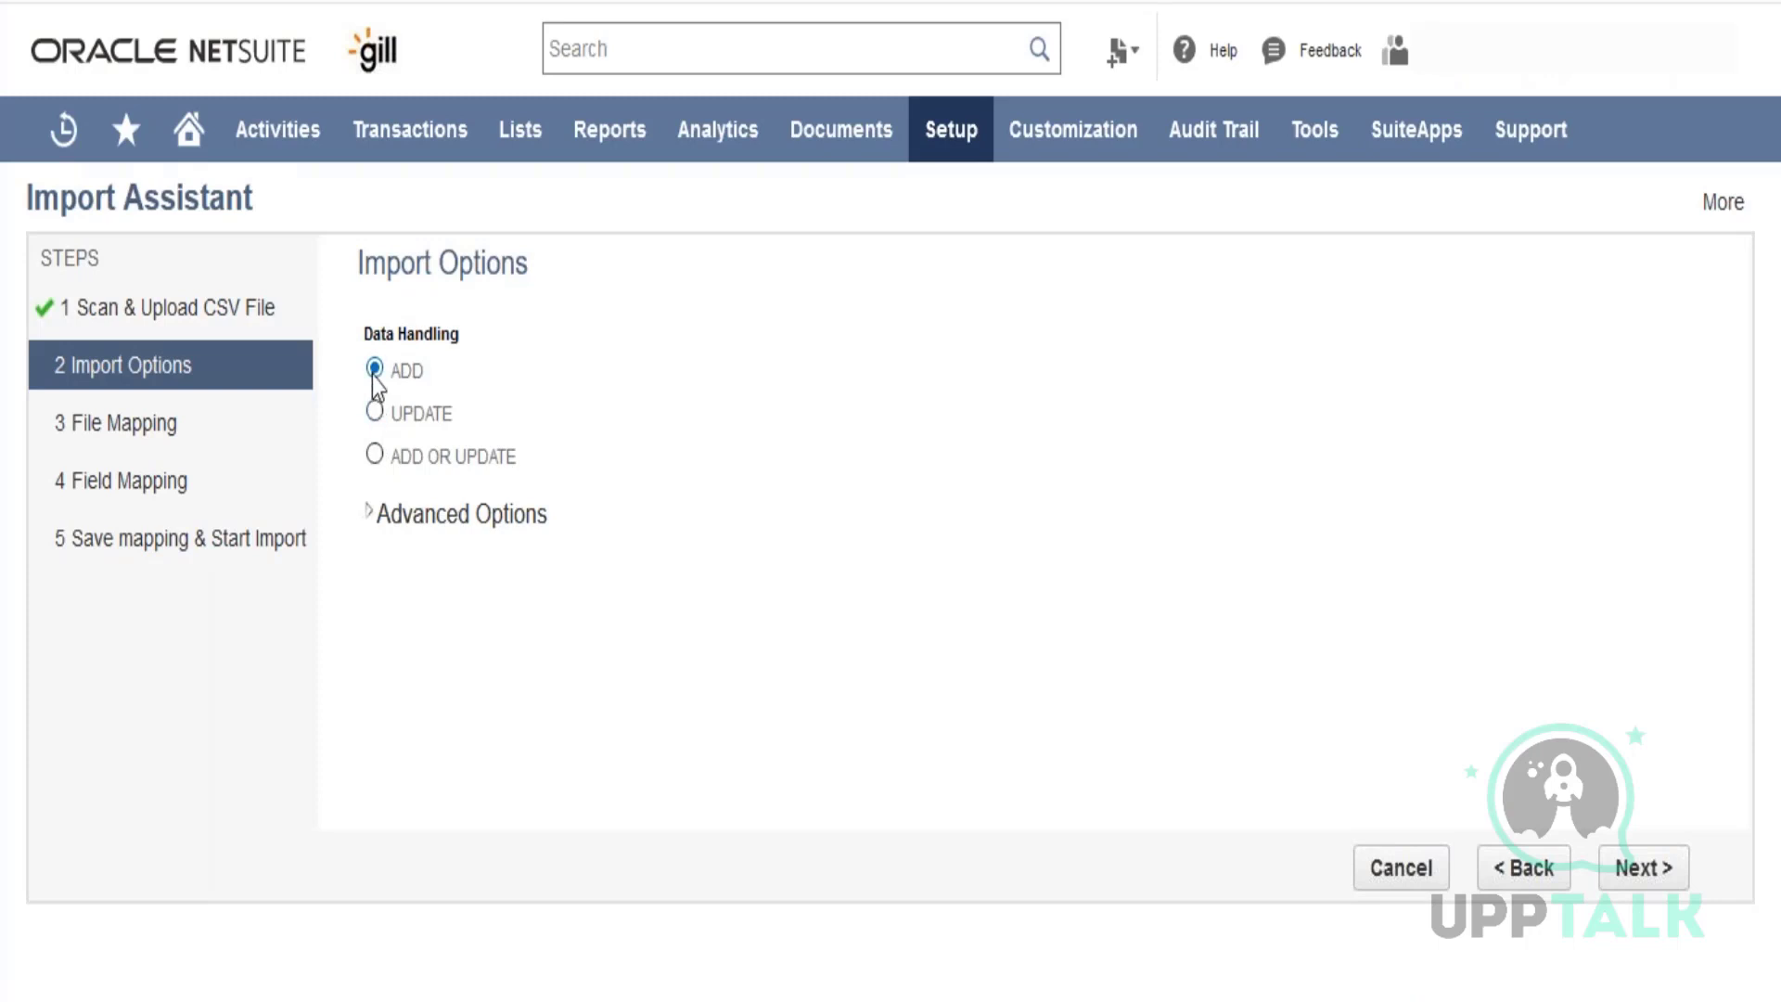
left_click(376, 454)
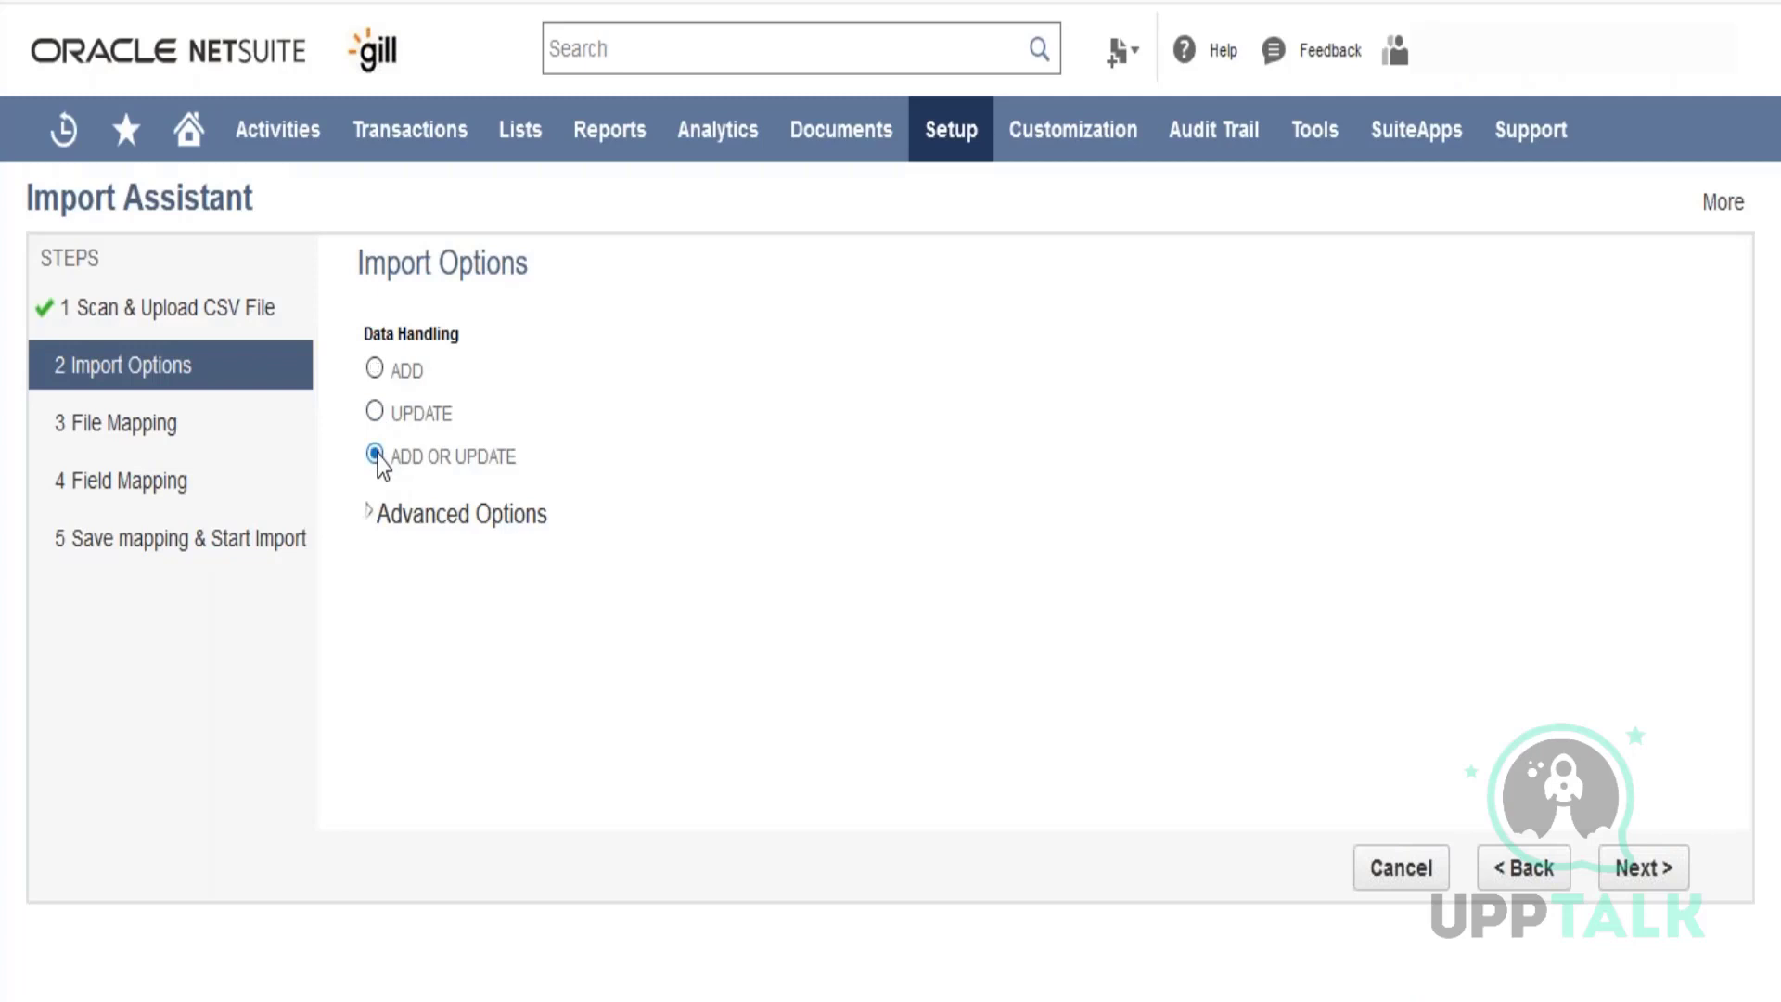
left_click(375, 369)
left_click(1665, 882)
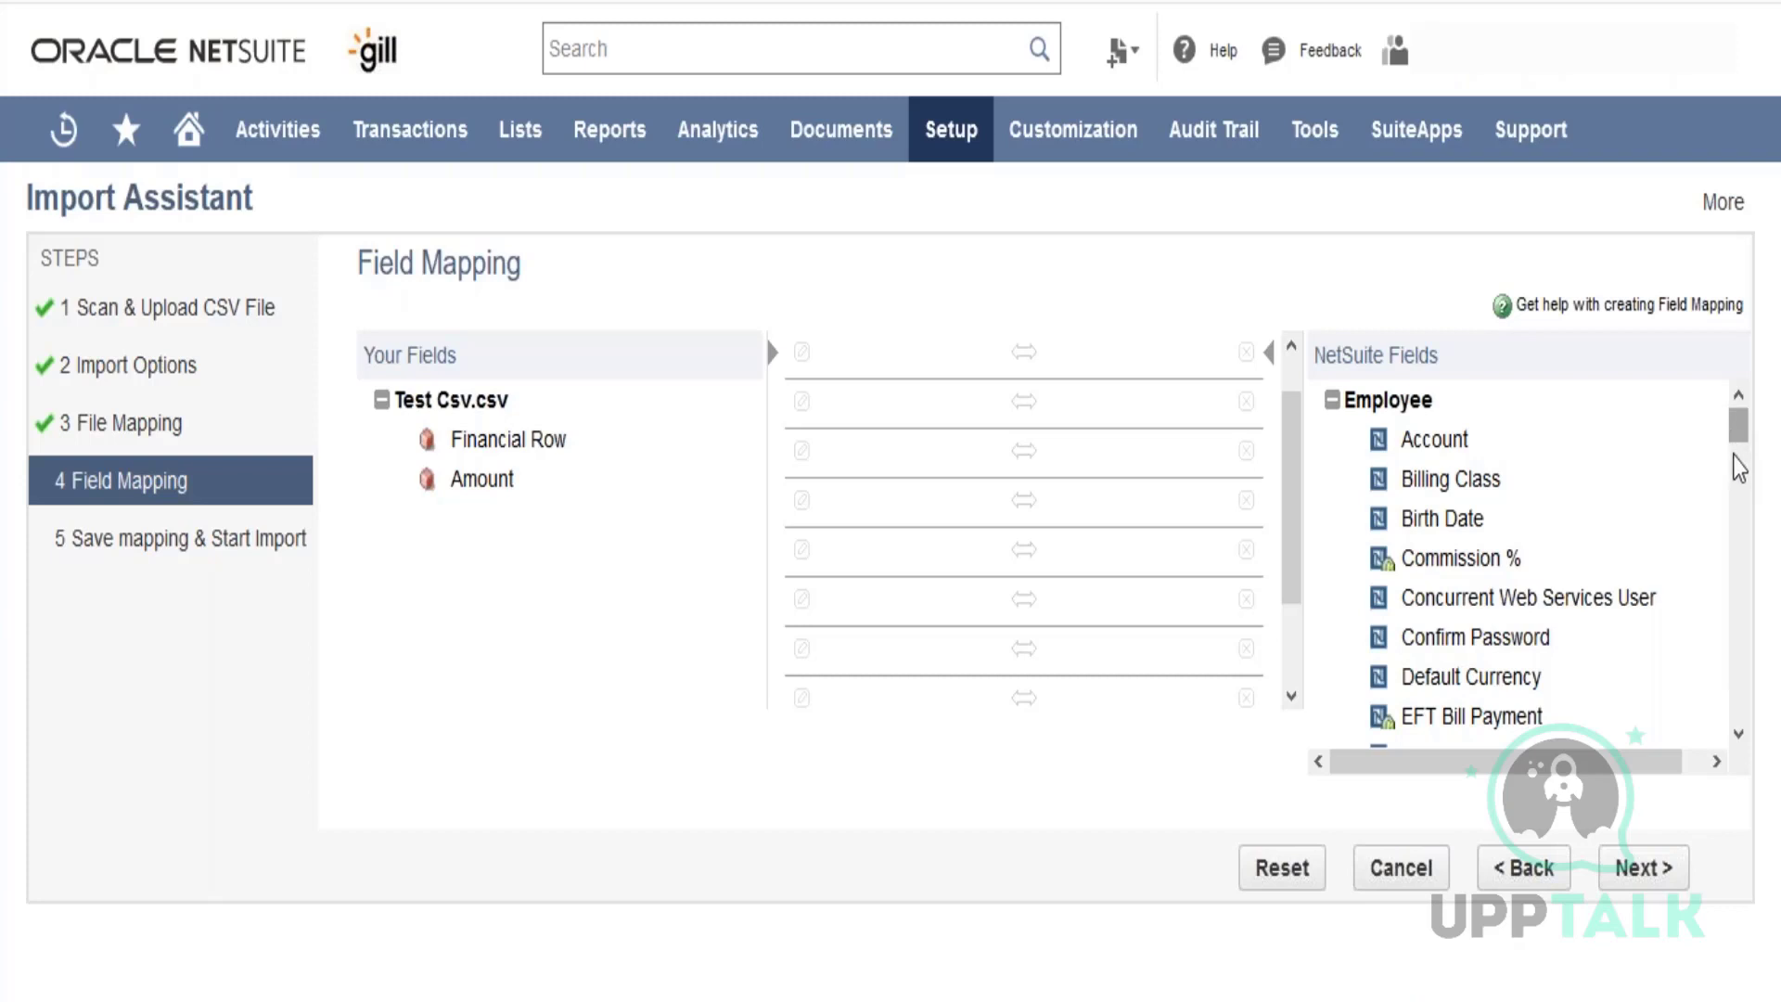
Step: Map the CSV field Financial Row to Employee : Account and the Amount field to Employee : Default Currency
mouse_move(1737, 439)
left_mouse_down()
mouse_move(1737, 466)
mouse_move(1737, 437)
left_mouse_up()
left_click_drag(506, 441, 847, 357)
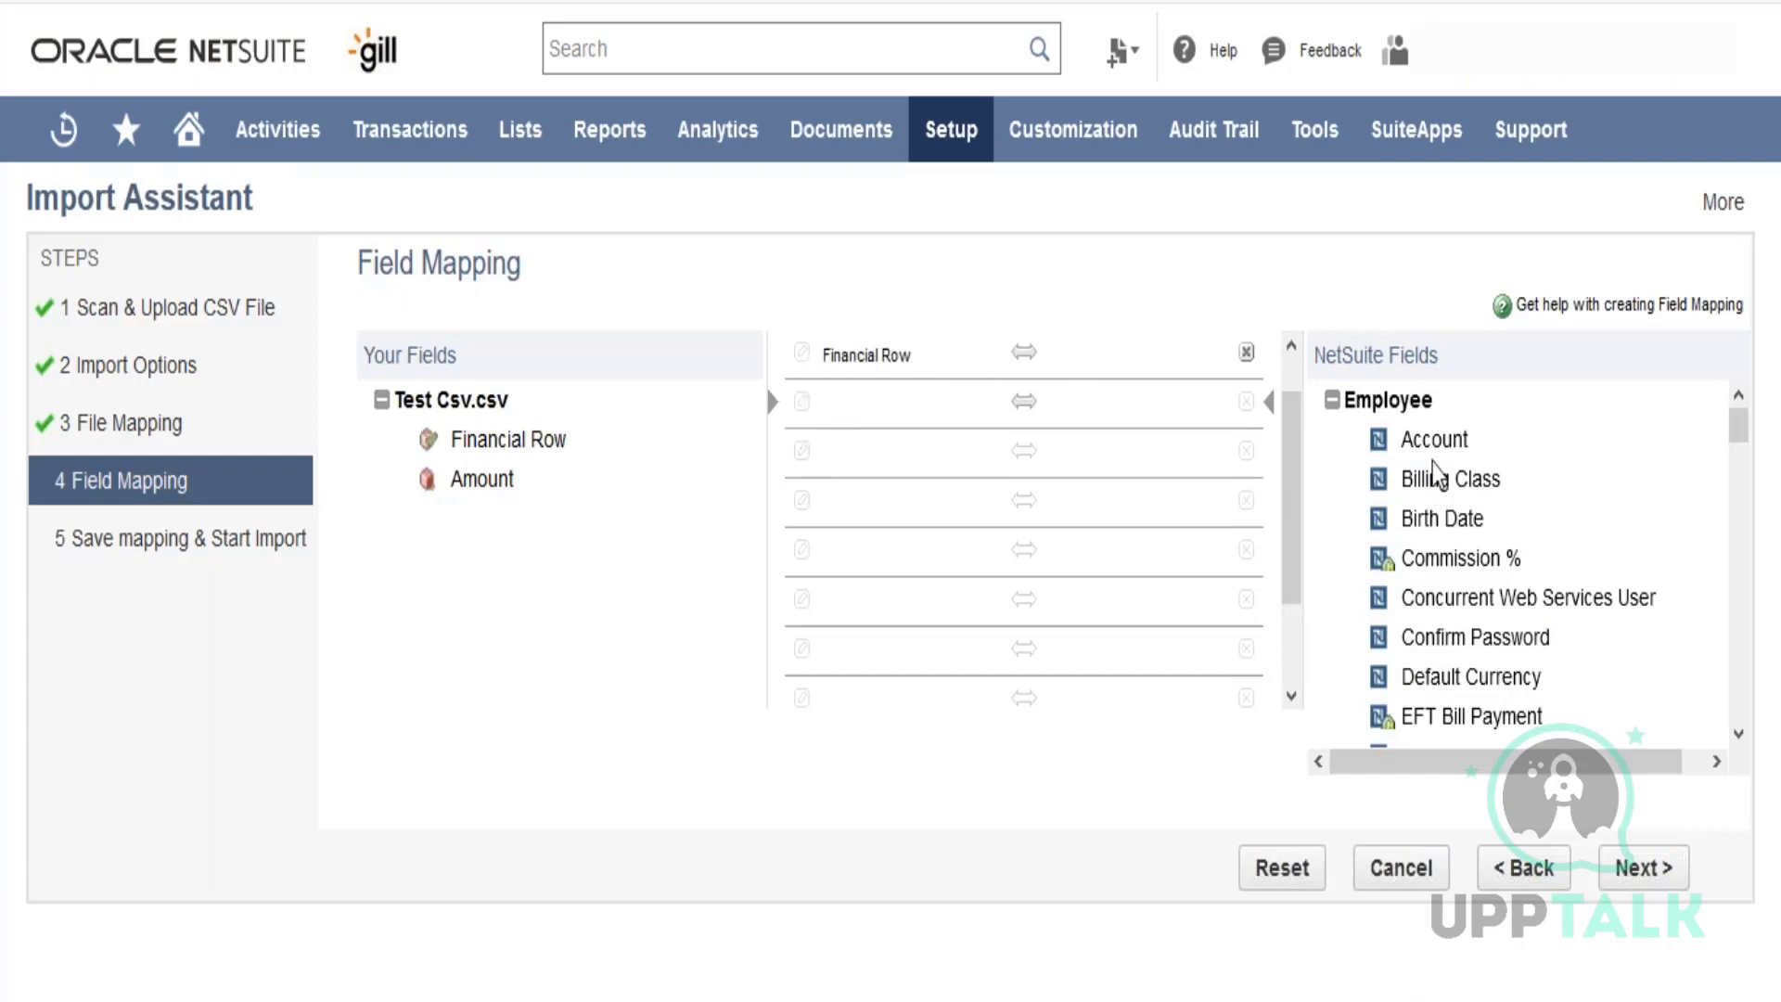
left_click_drag(1433, 447, 1168, 362)
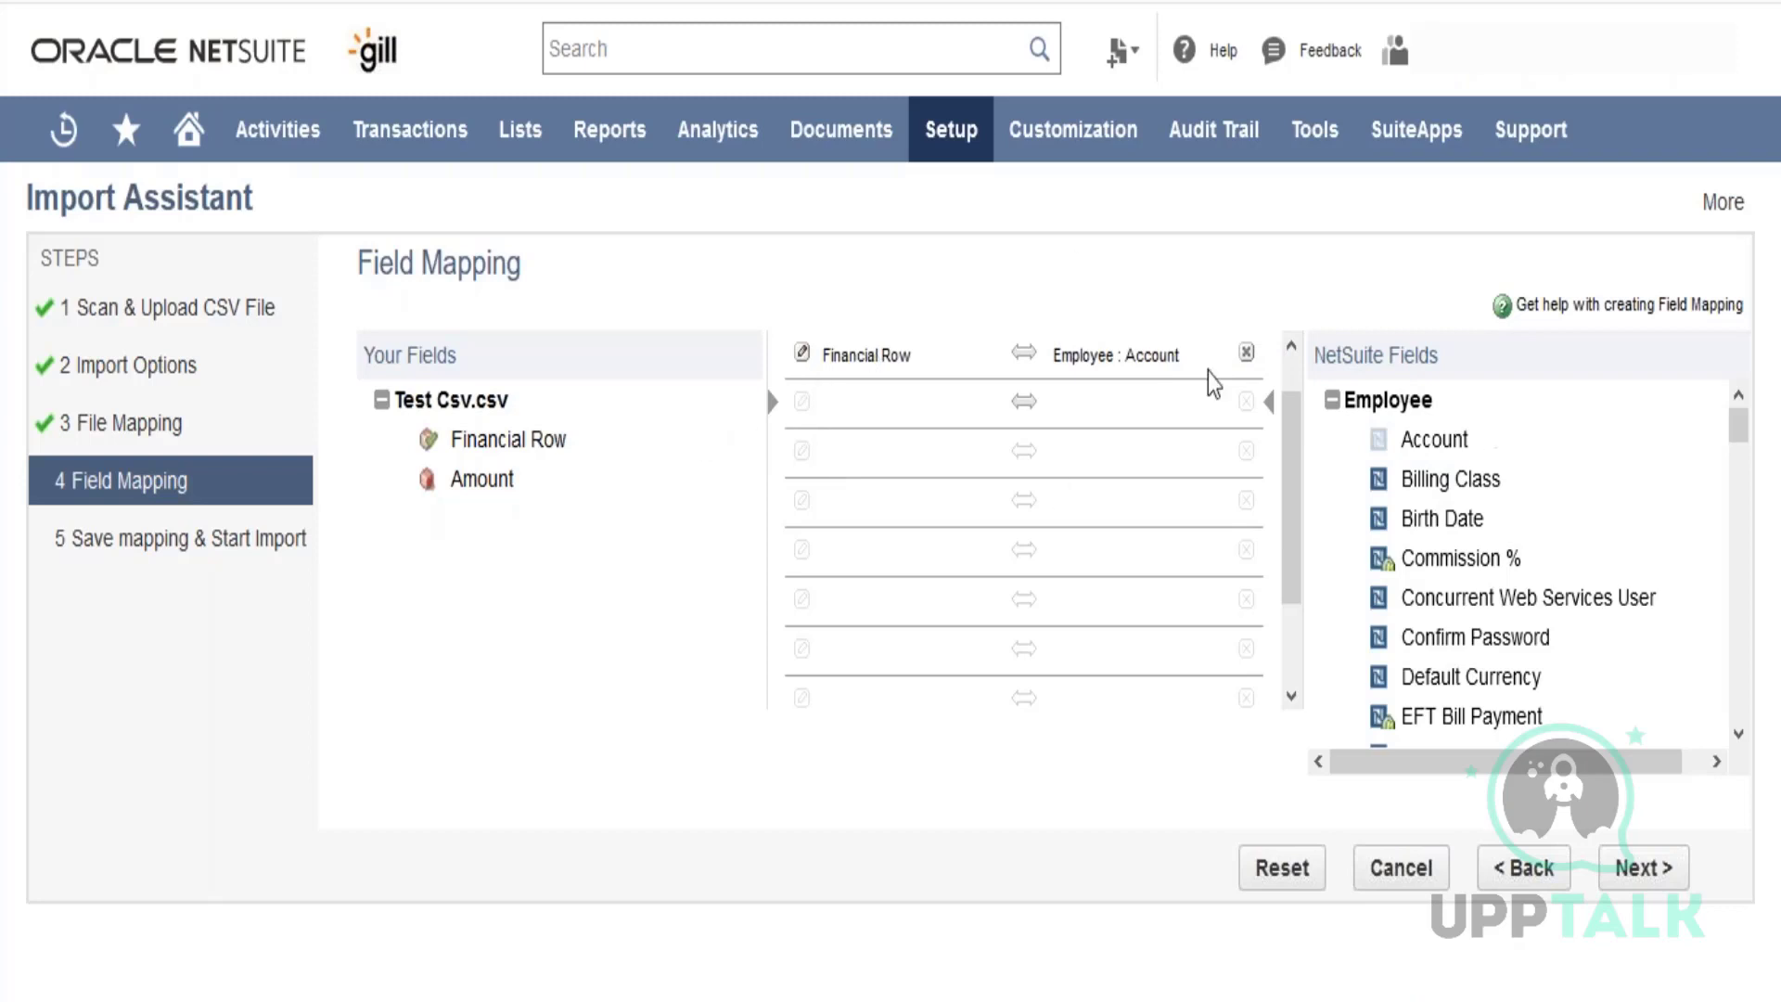
left_click_drag(469, 492, 848, 413)
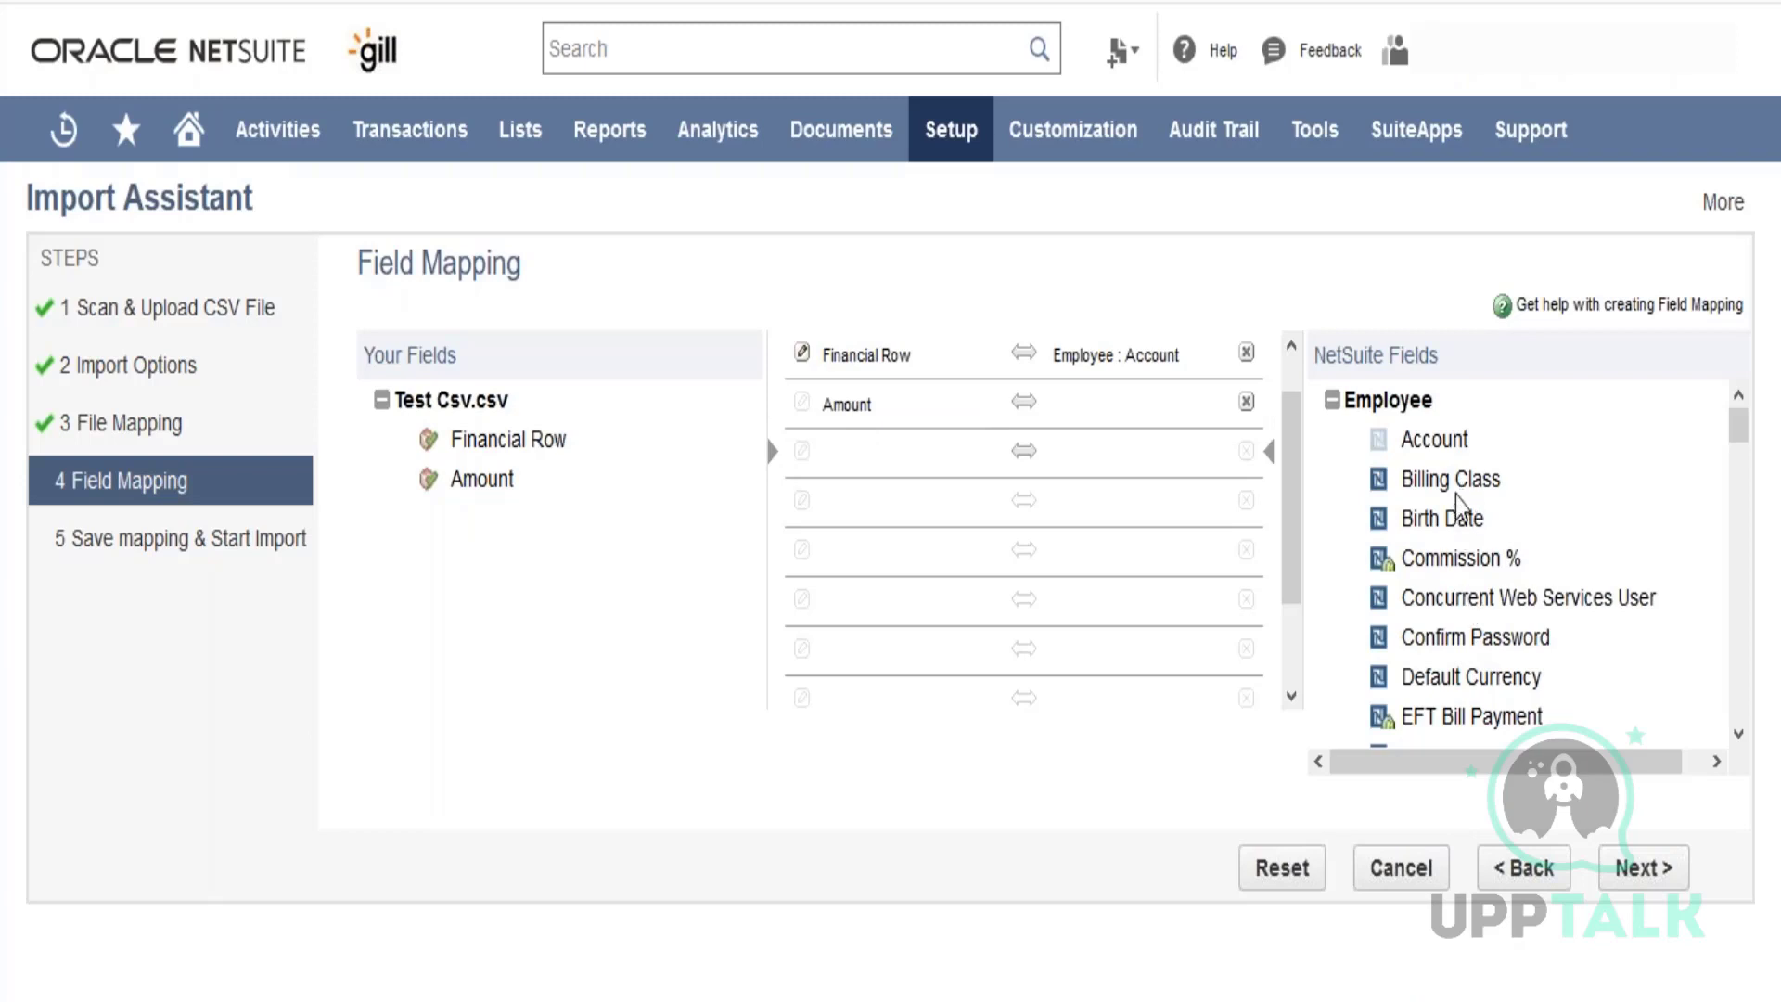
left_click_drag(1452, 691, 1196, 404)
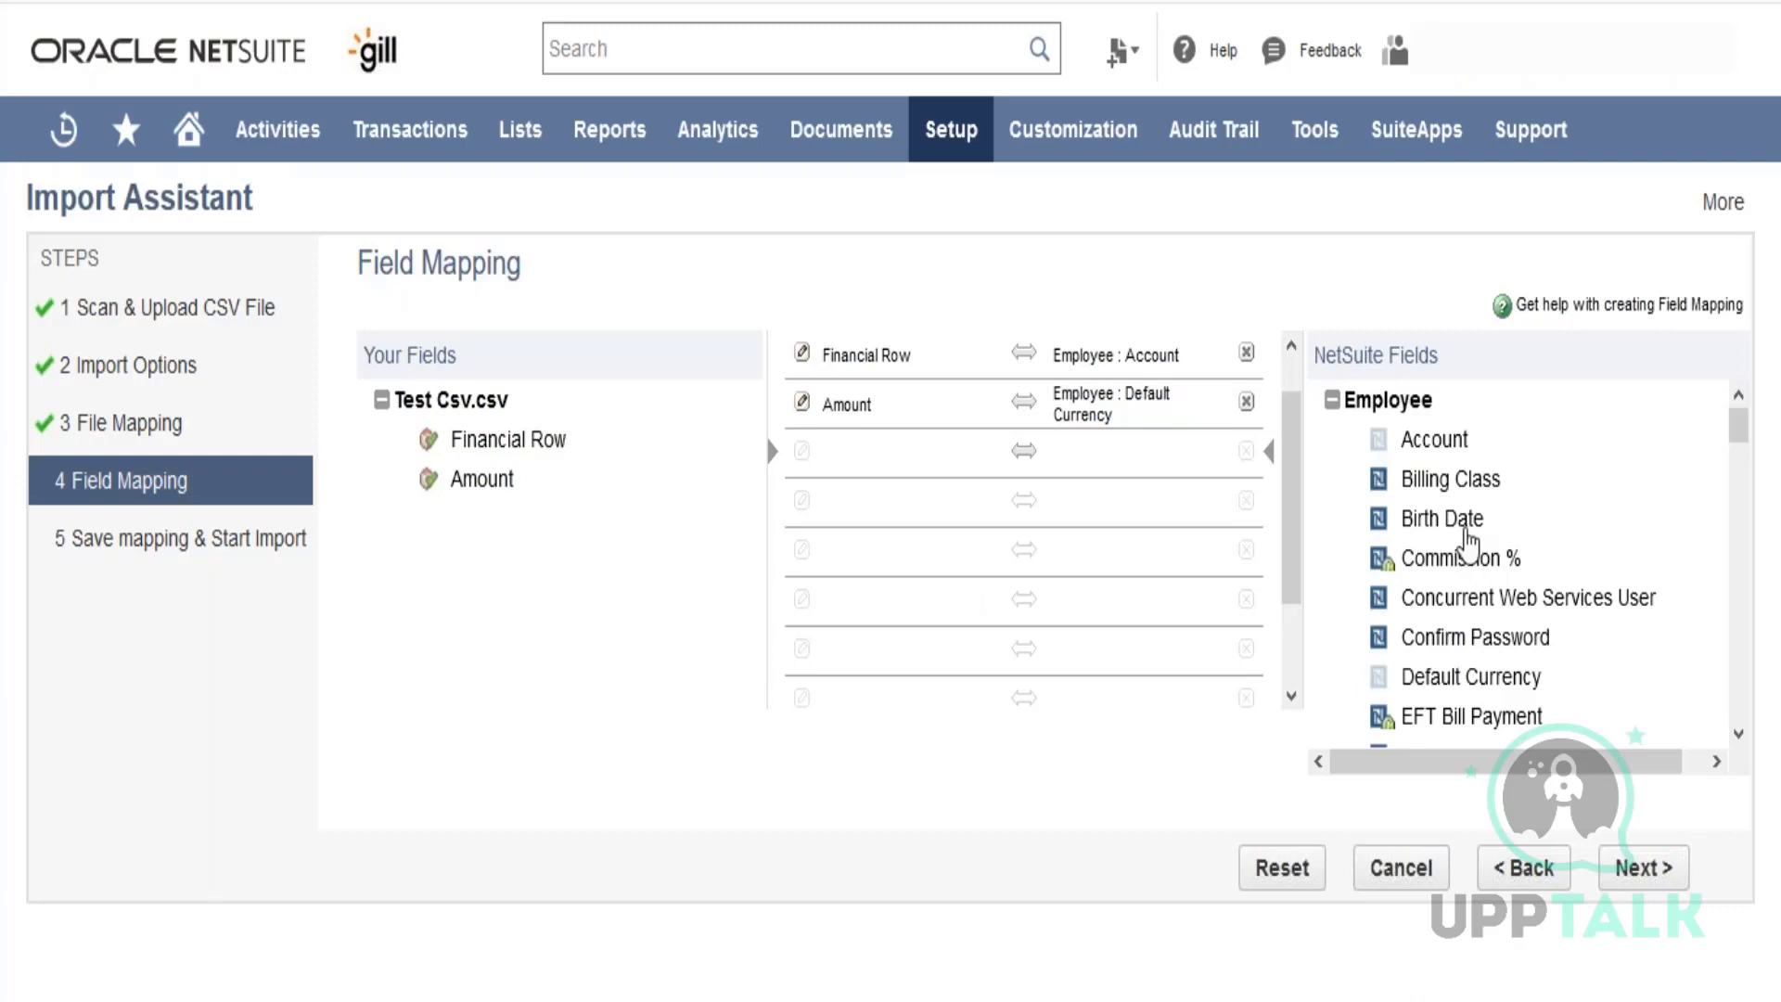
Step: Add Employee : Birth Date to the mapping and give it the current date as its default value
left_click_drag(1449, 533, 1099, 468)
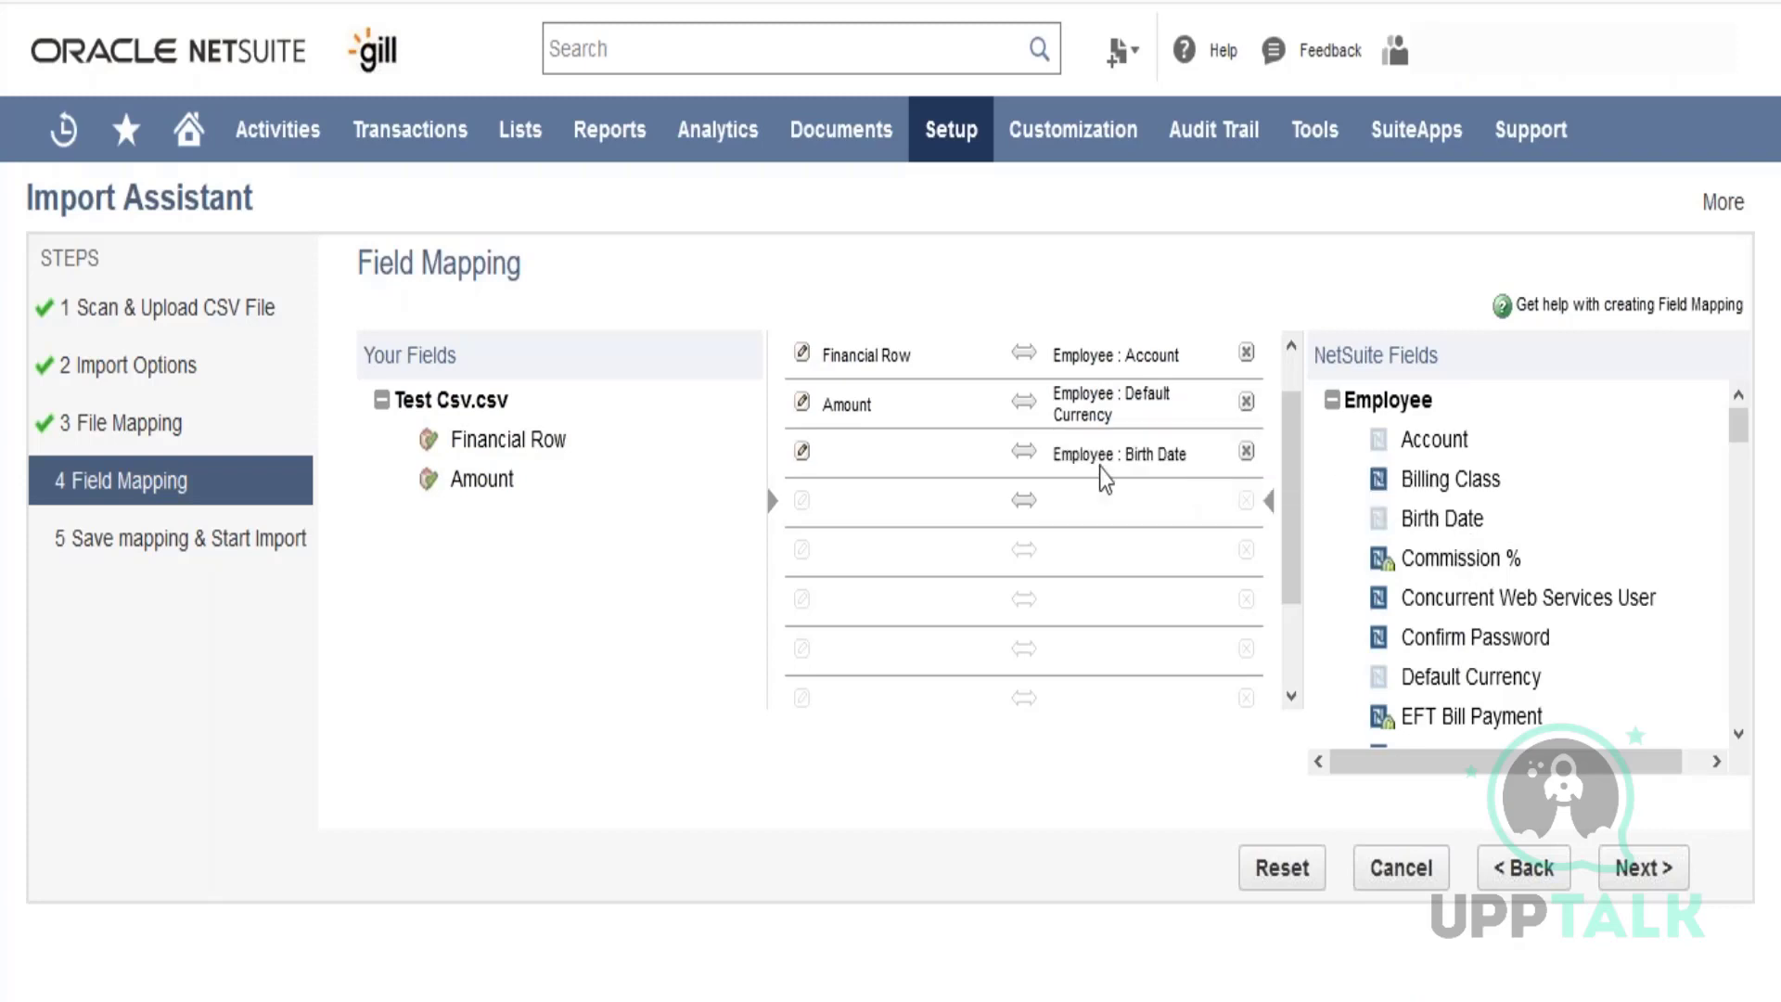
left_click(853, 452)
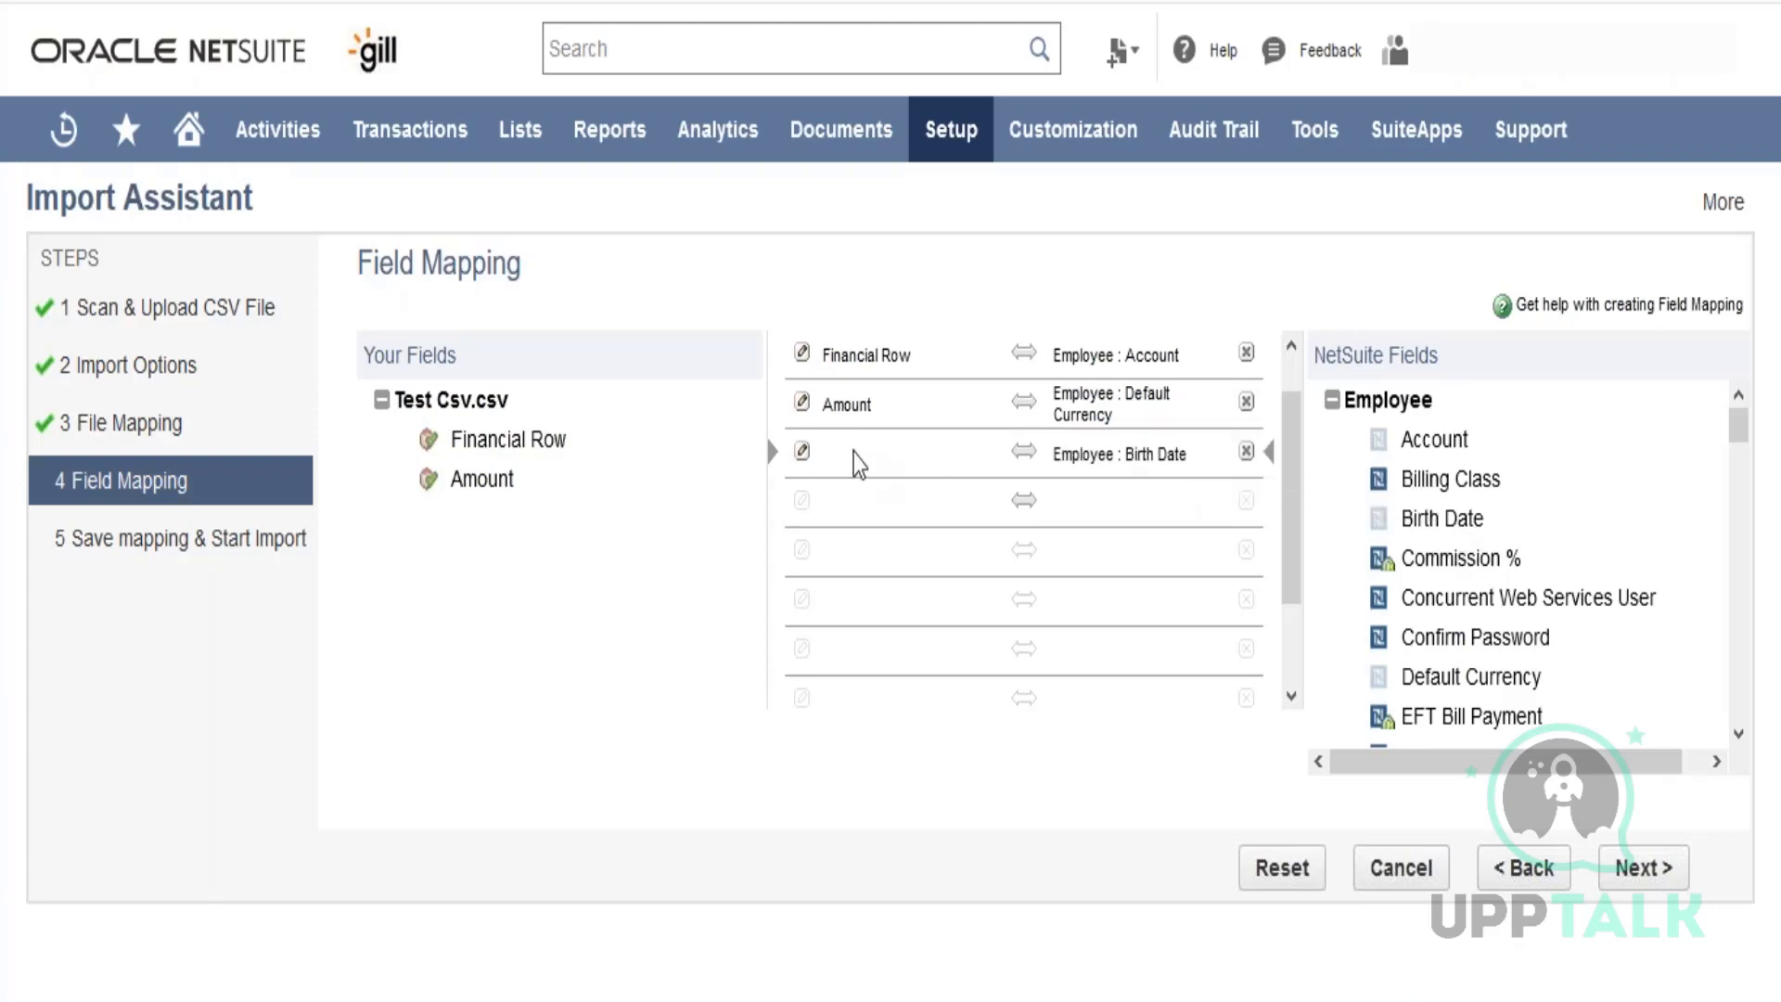
left_click(802, 451)
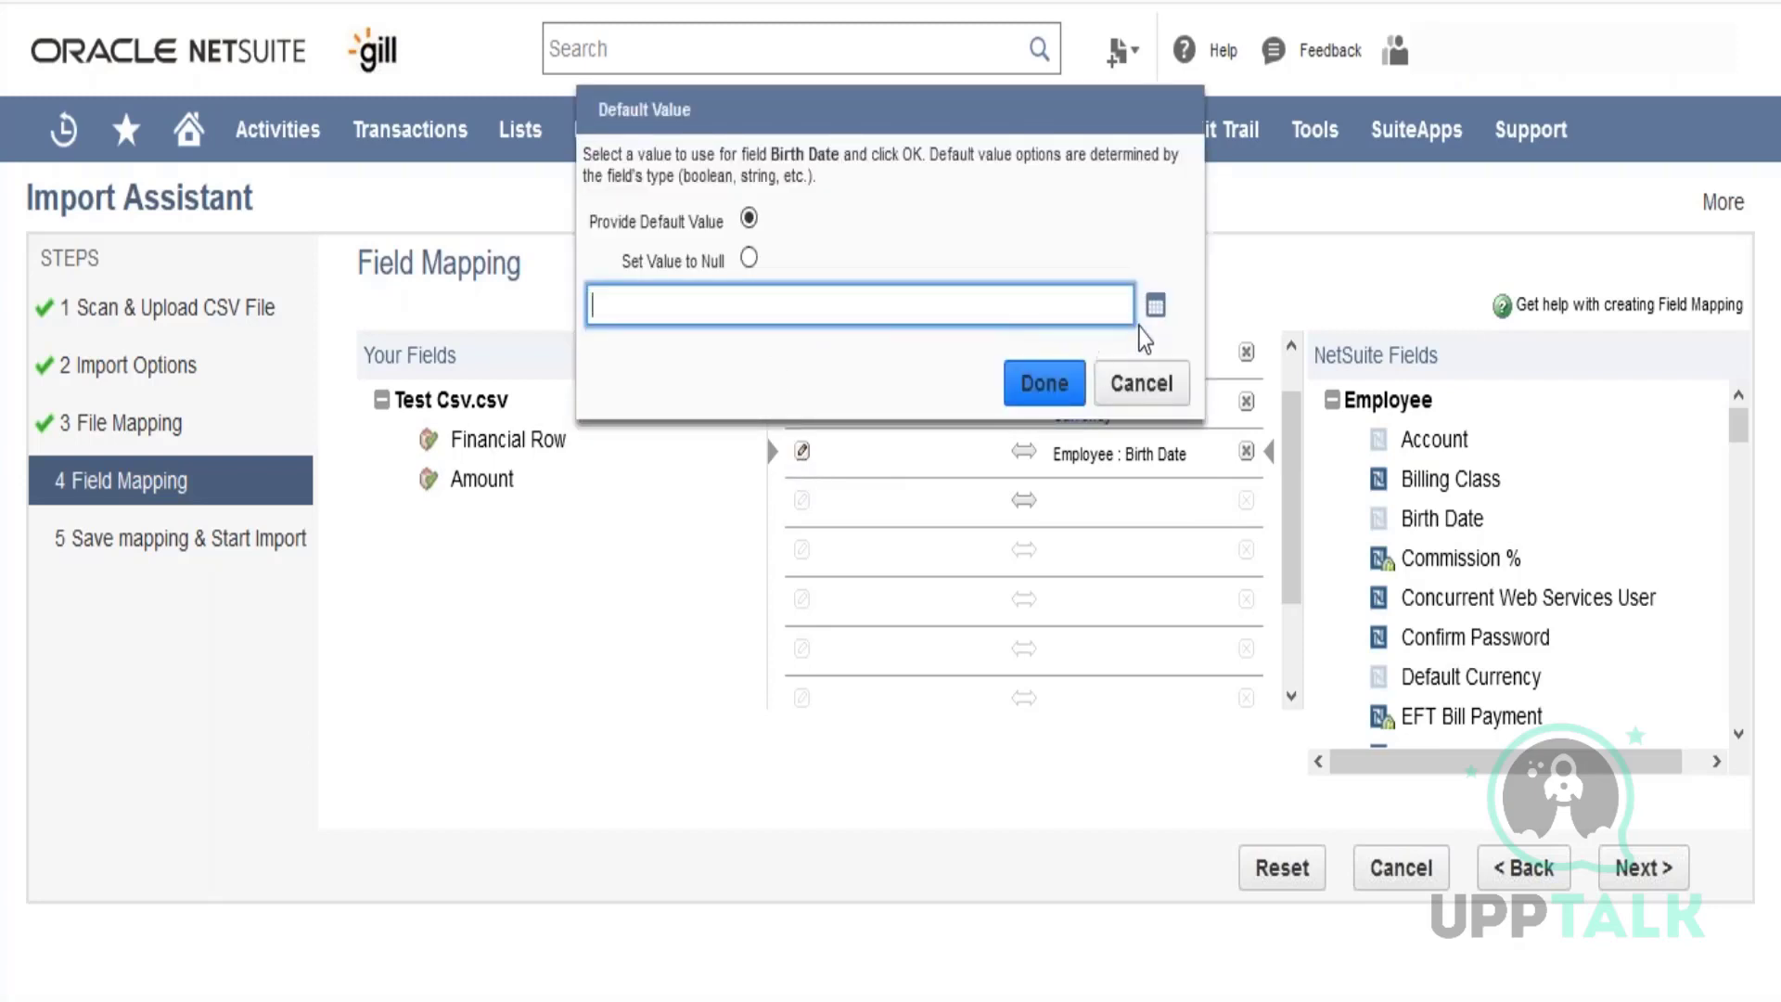
left_click(1155, 304)
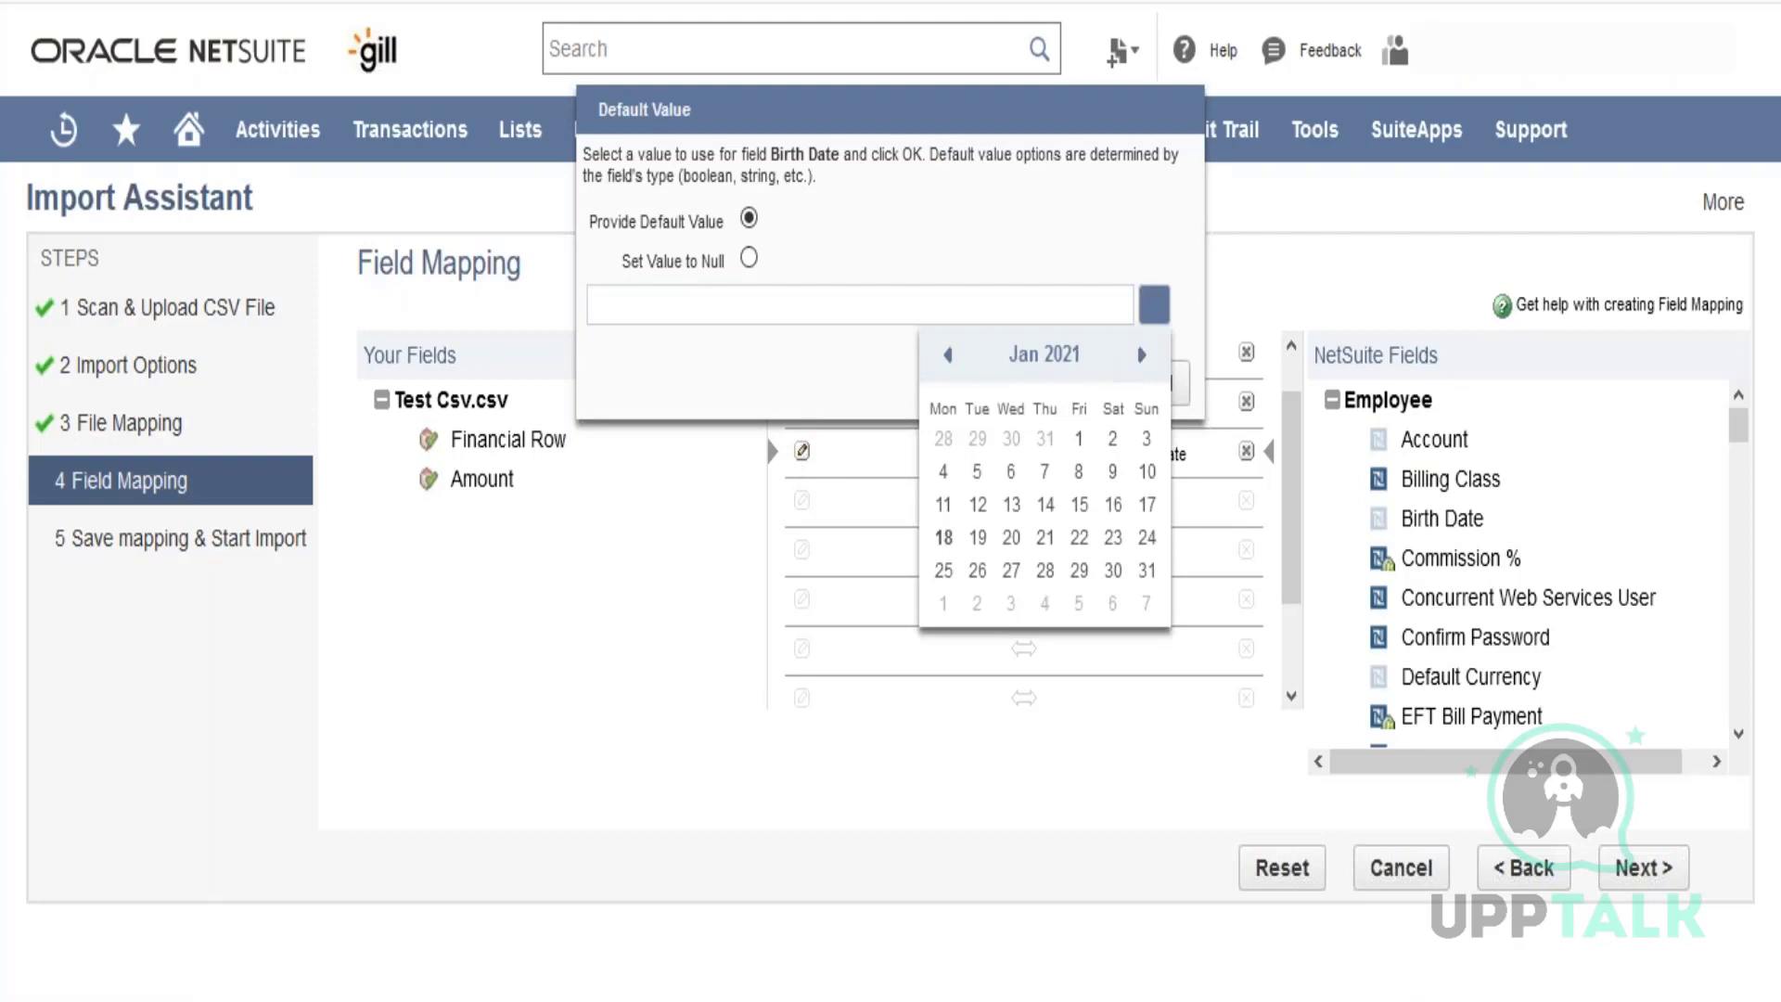
left_click(943, 537)
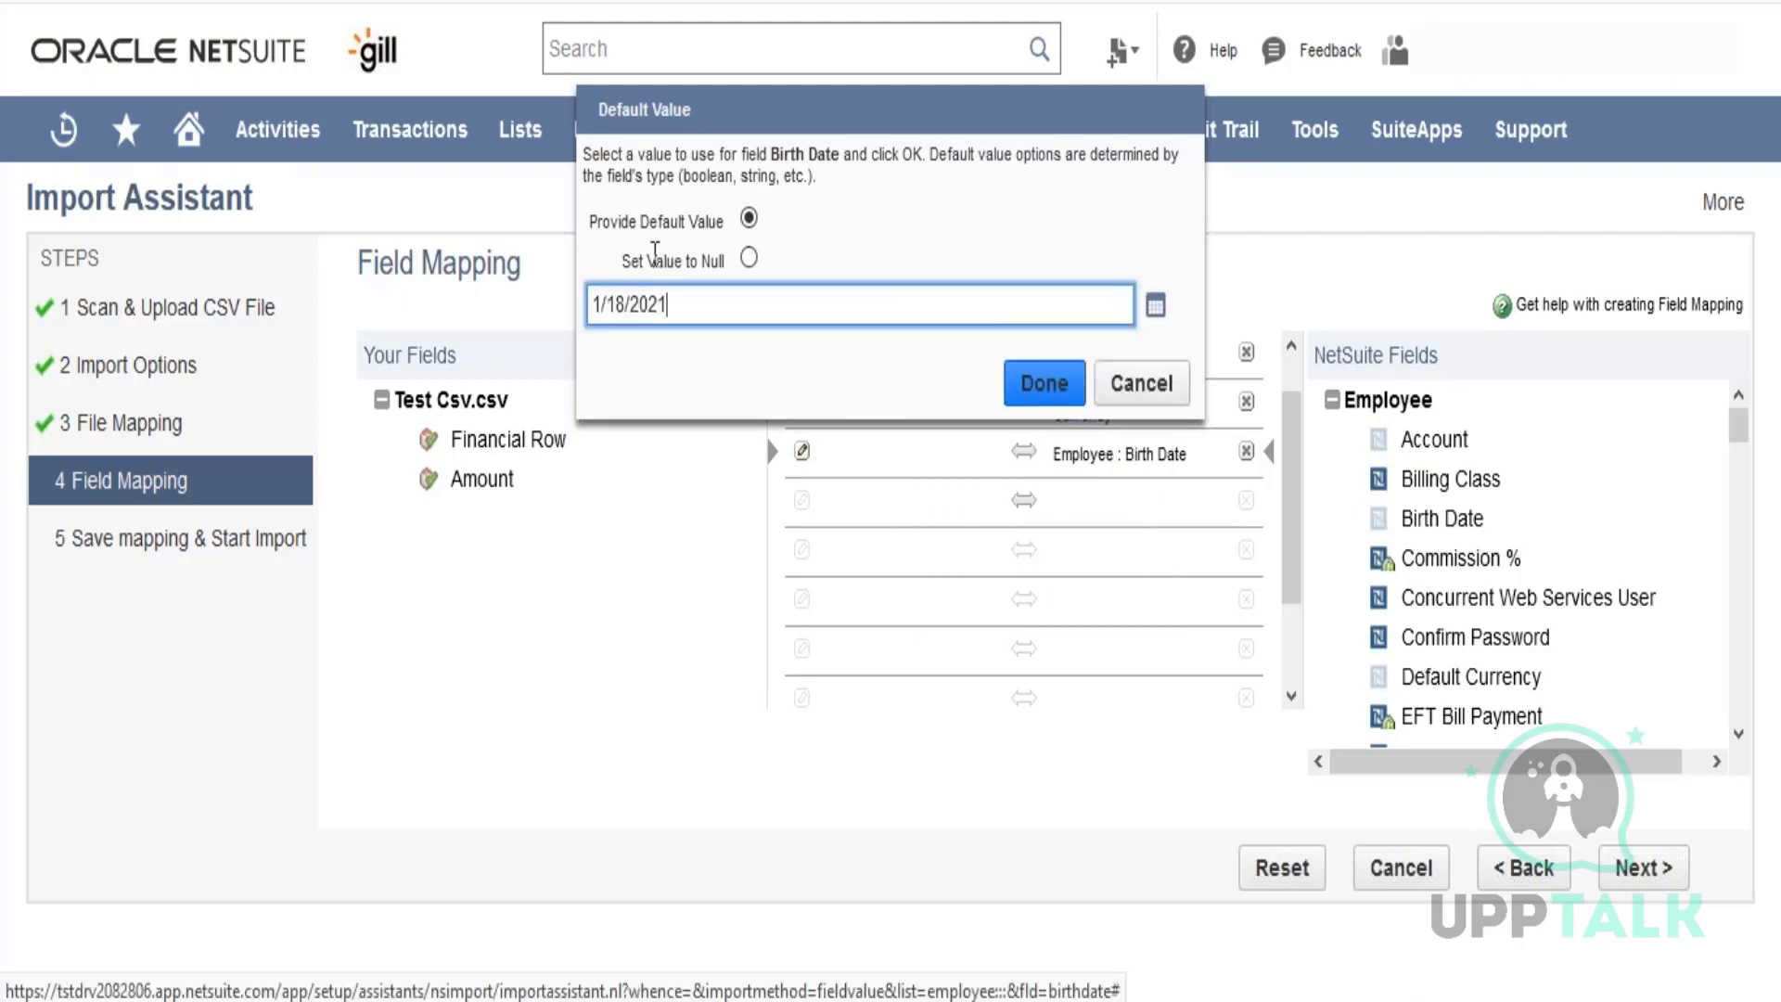
left_click(1044, 383)
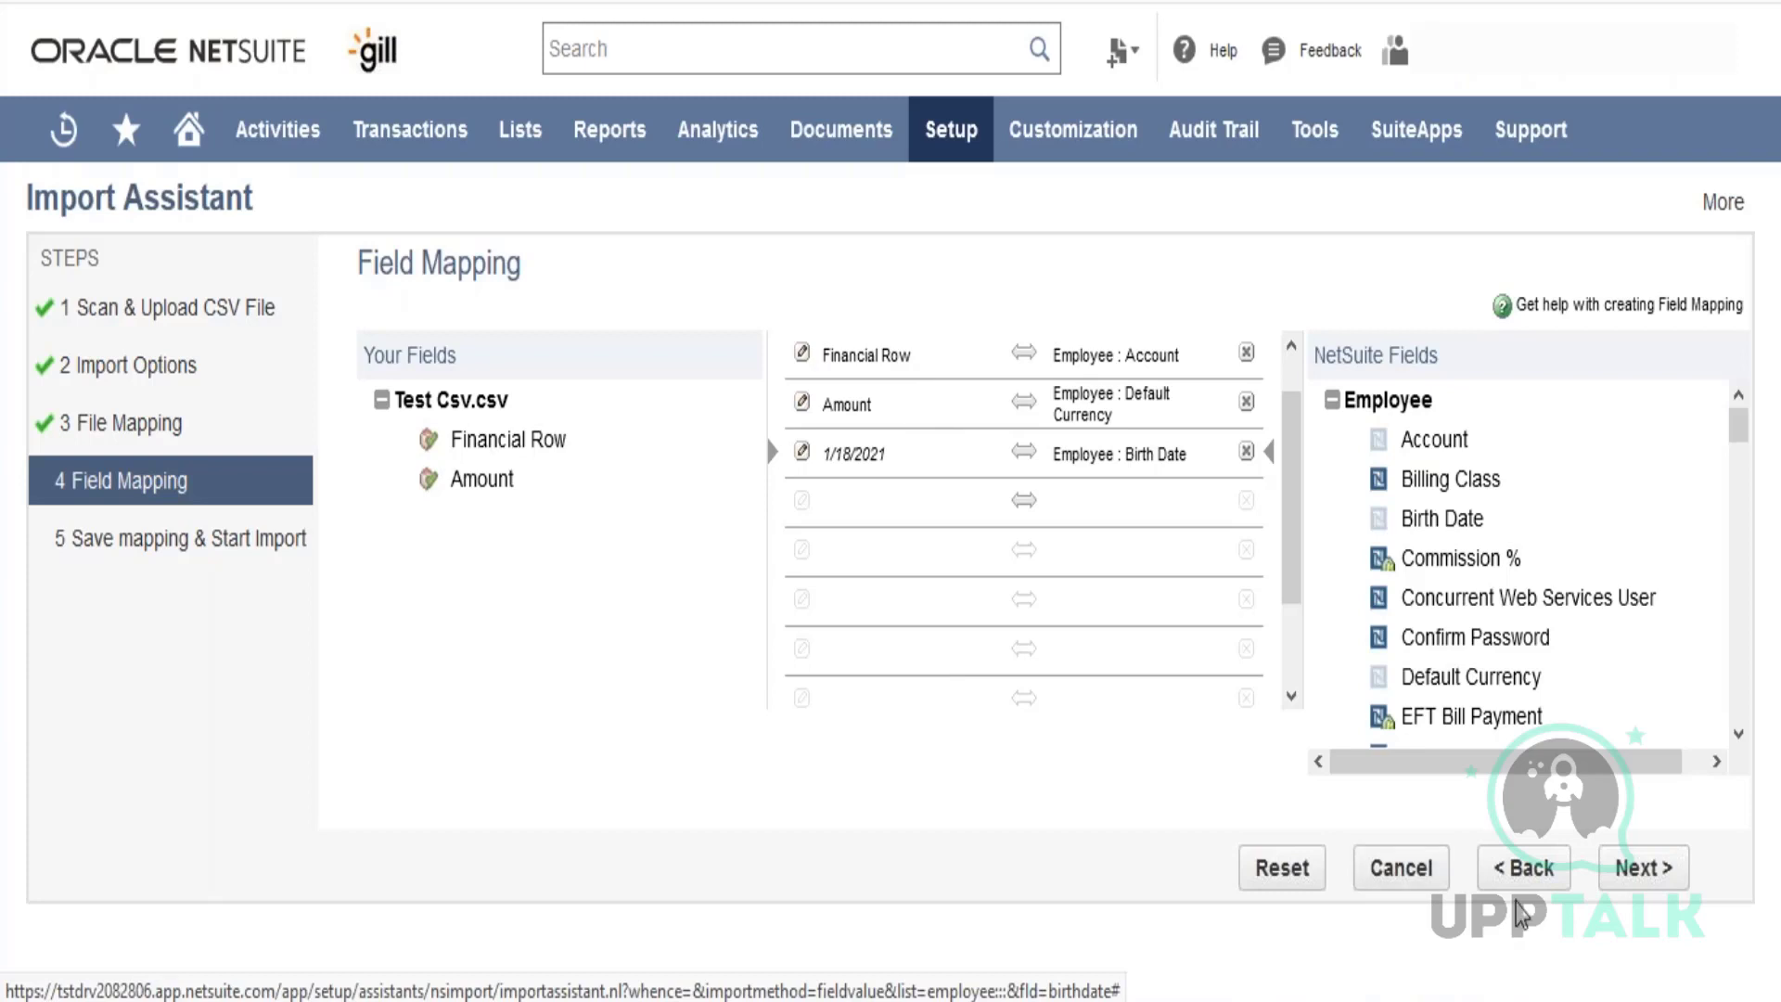
Step: Continue to the final import stage, name the import map Test, and save and run the import
left_click(1616, 881)
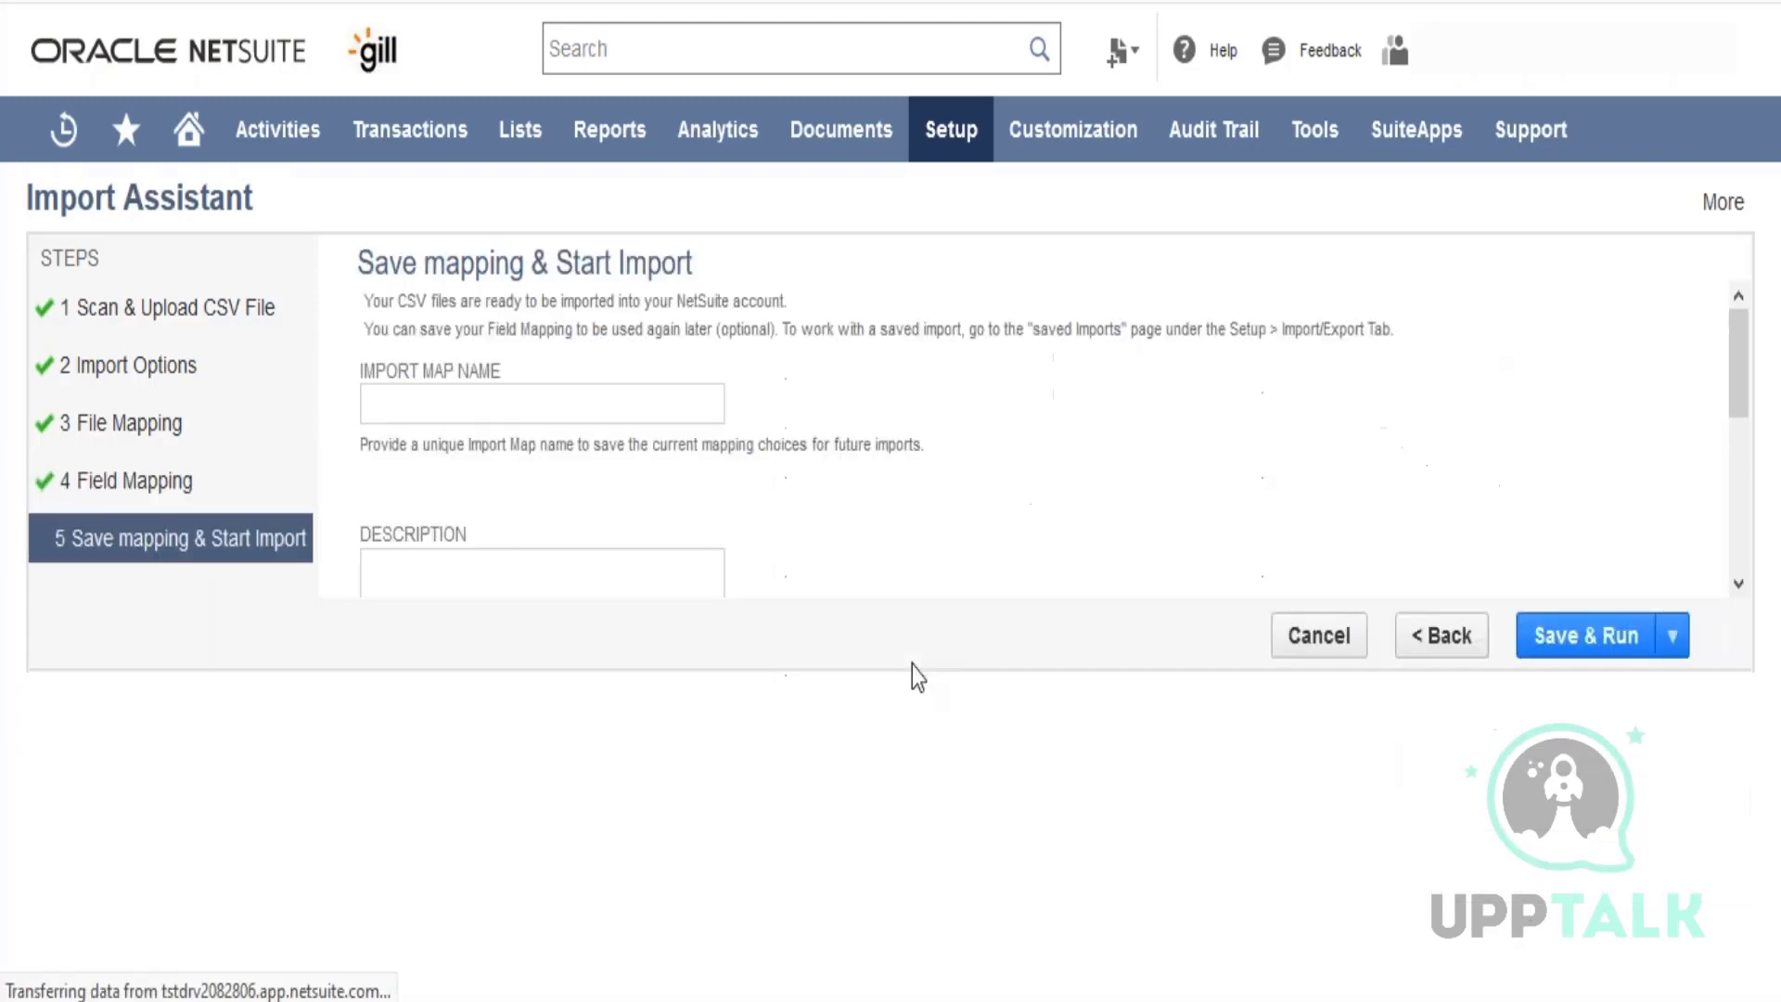
left_click(584, 405)
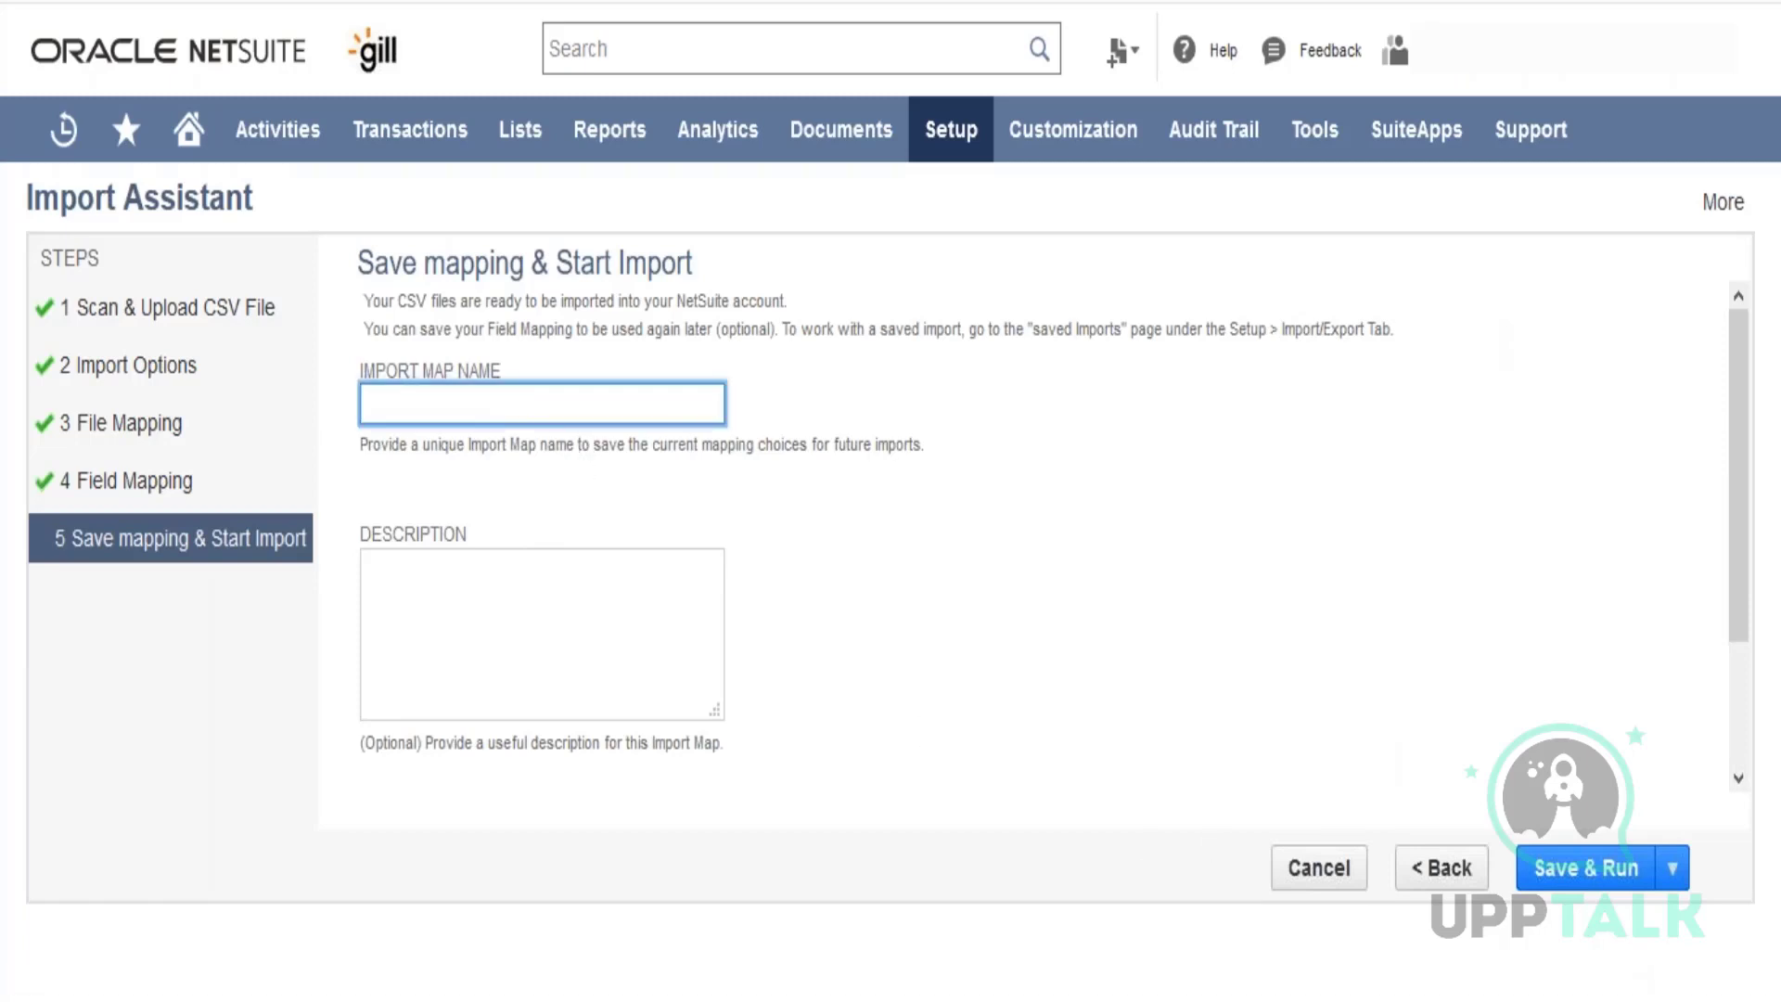
type("Test")
key("Tab")
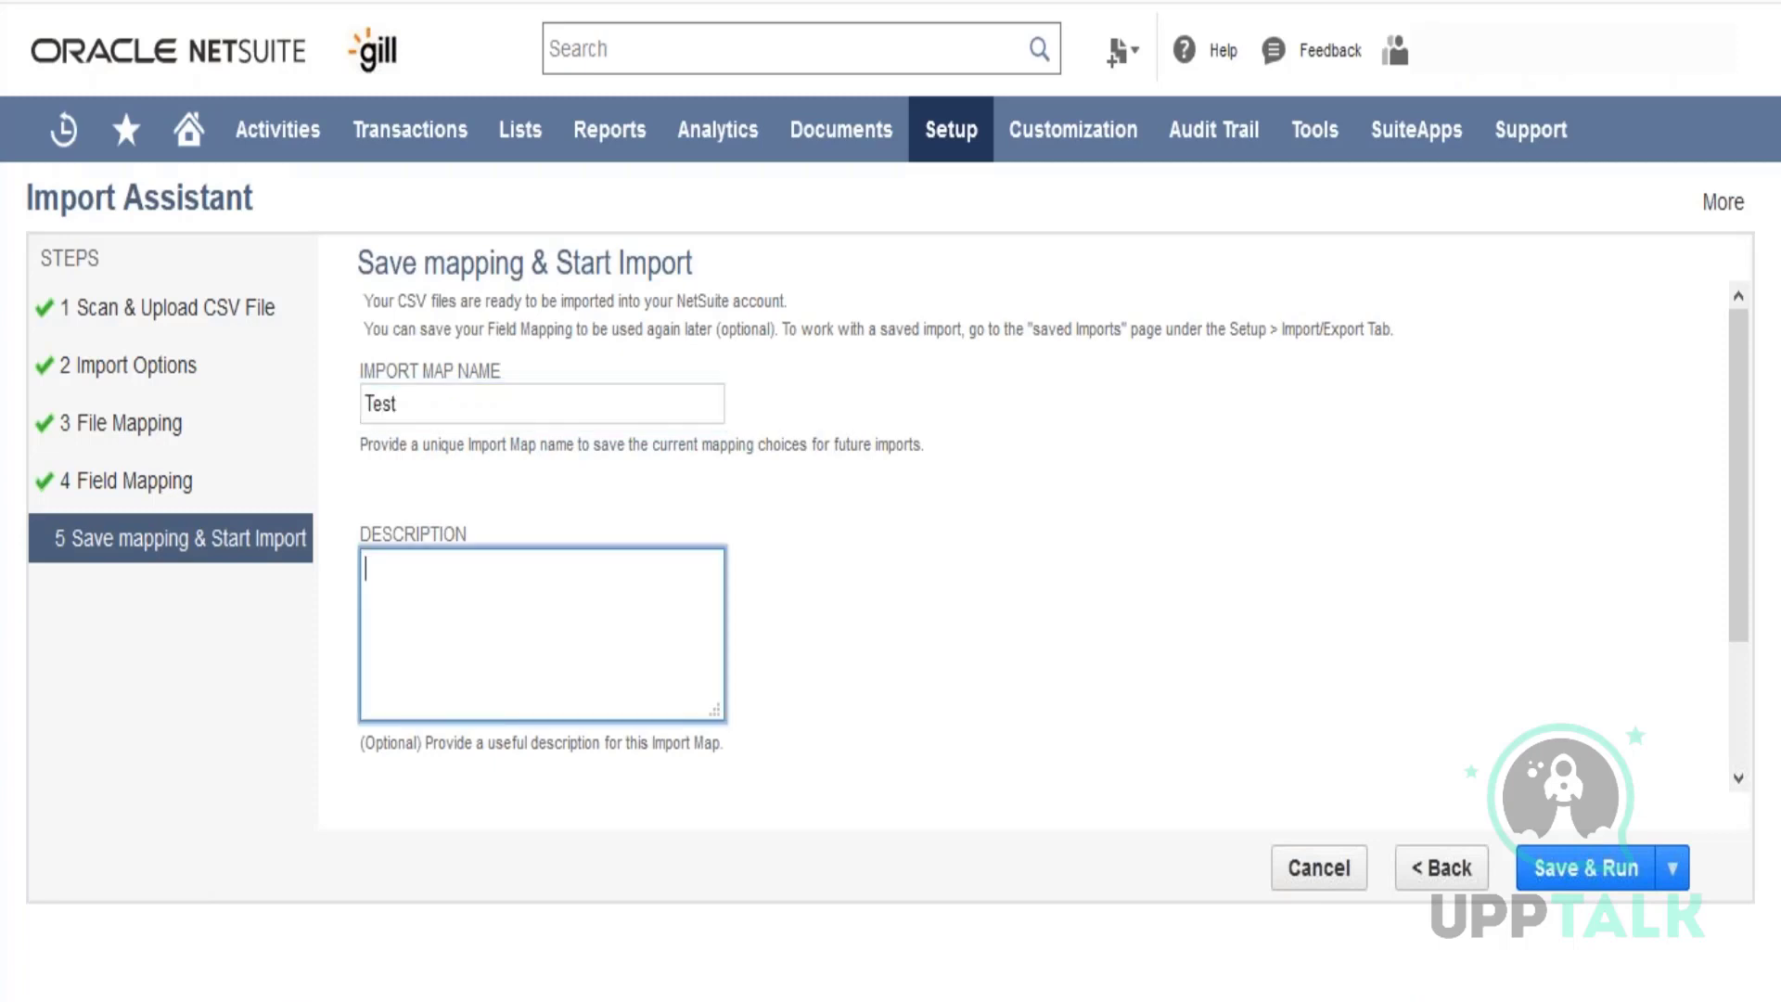
left_click(1568, 871)
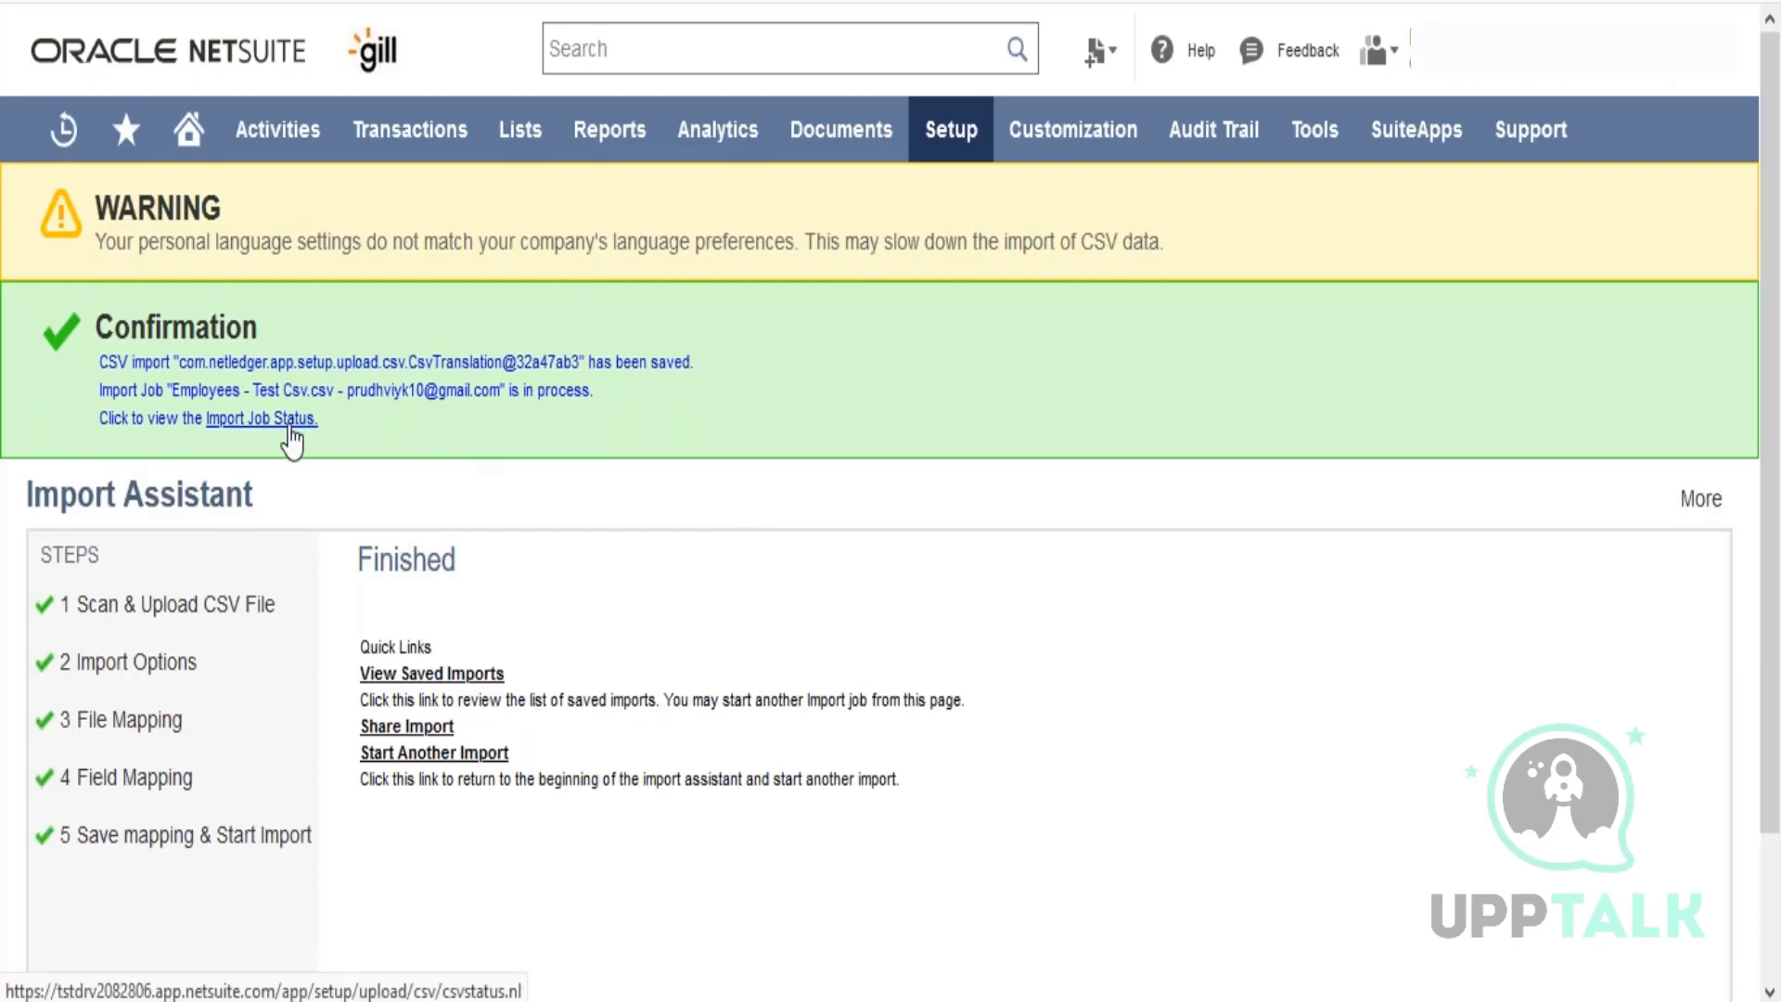
Step: Open the import job status, refresh it until the Test Csv job finishes, and examine its result message
left_click(290, 419)
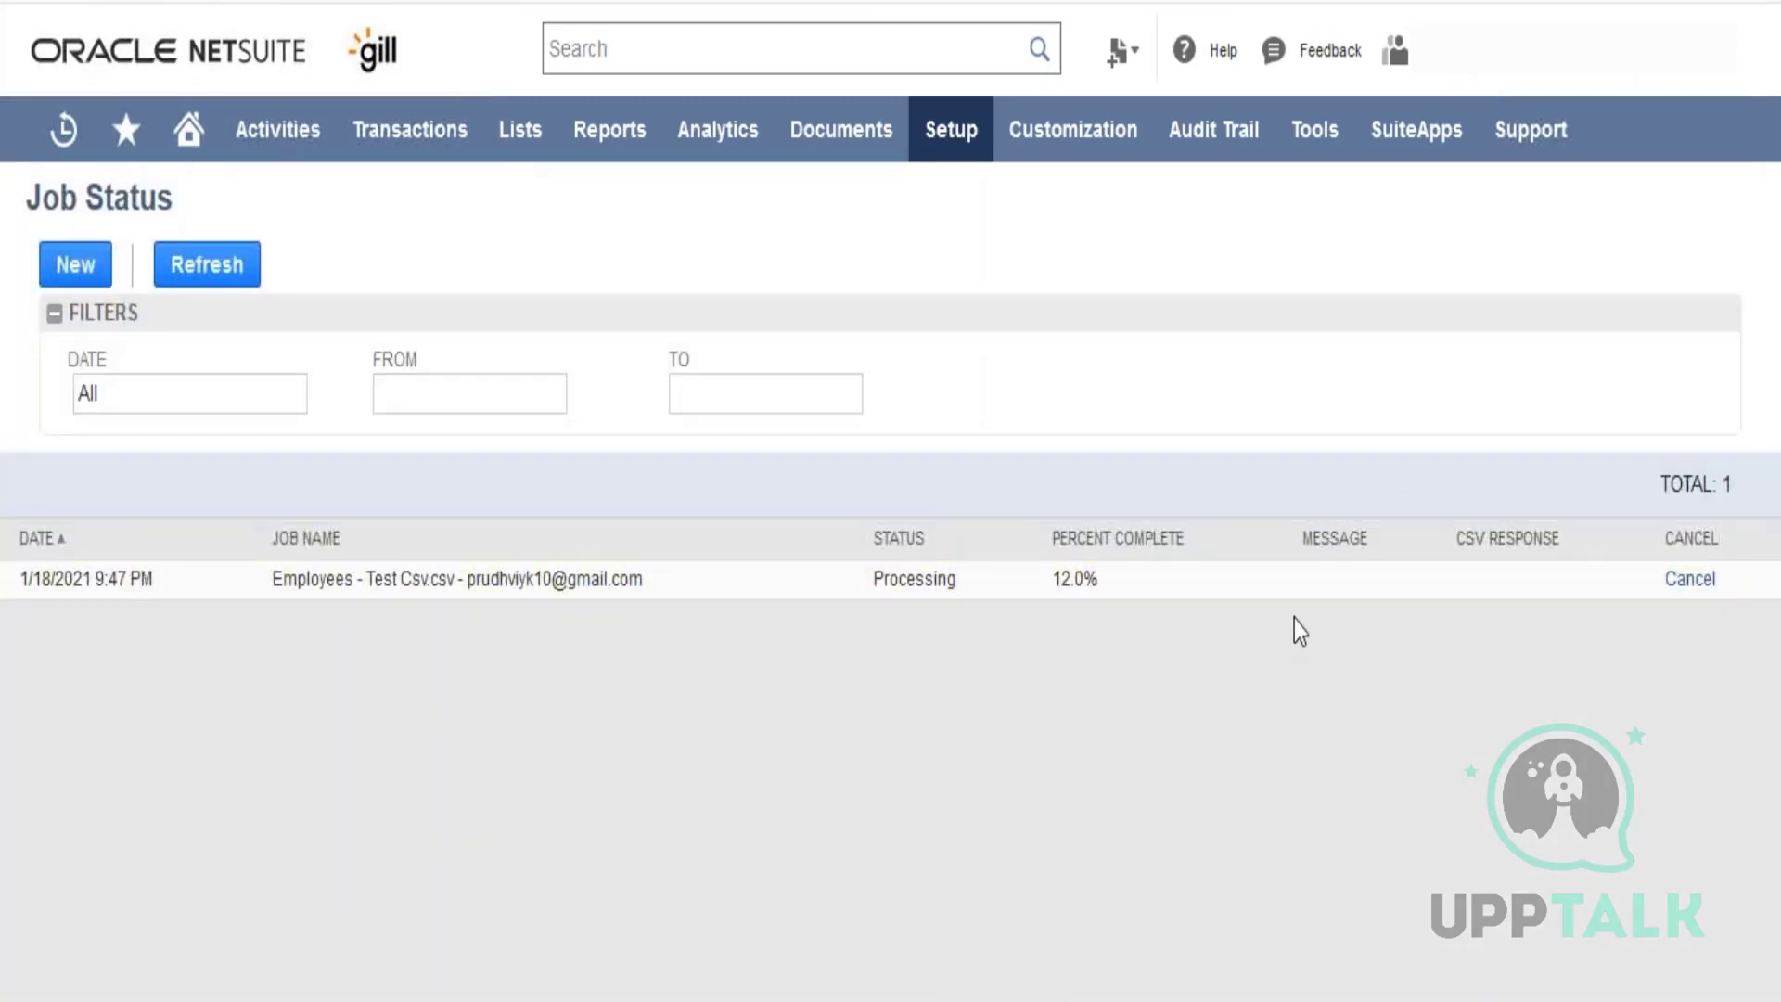
left_click(228, 269)
left_click(203, 274)
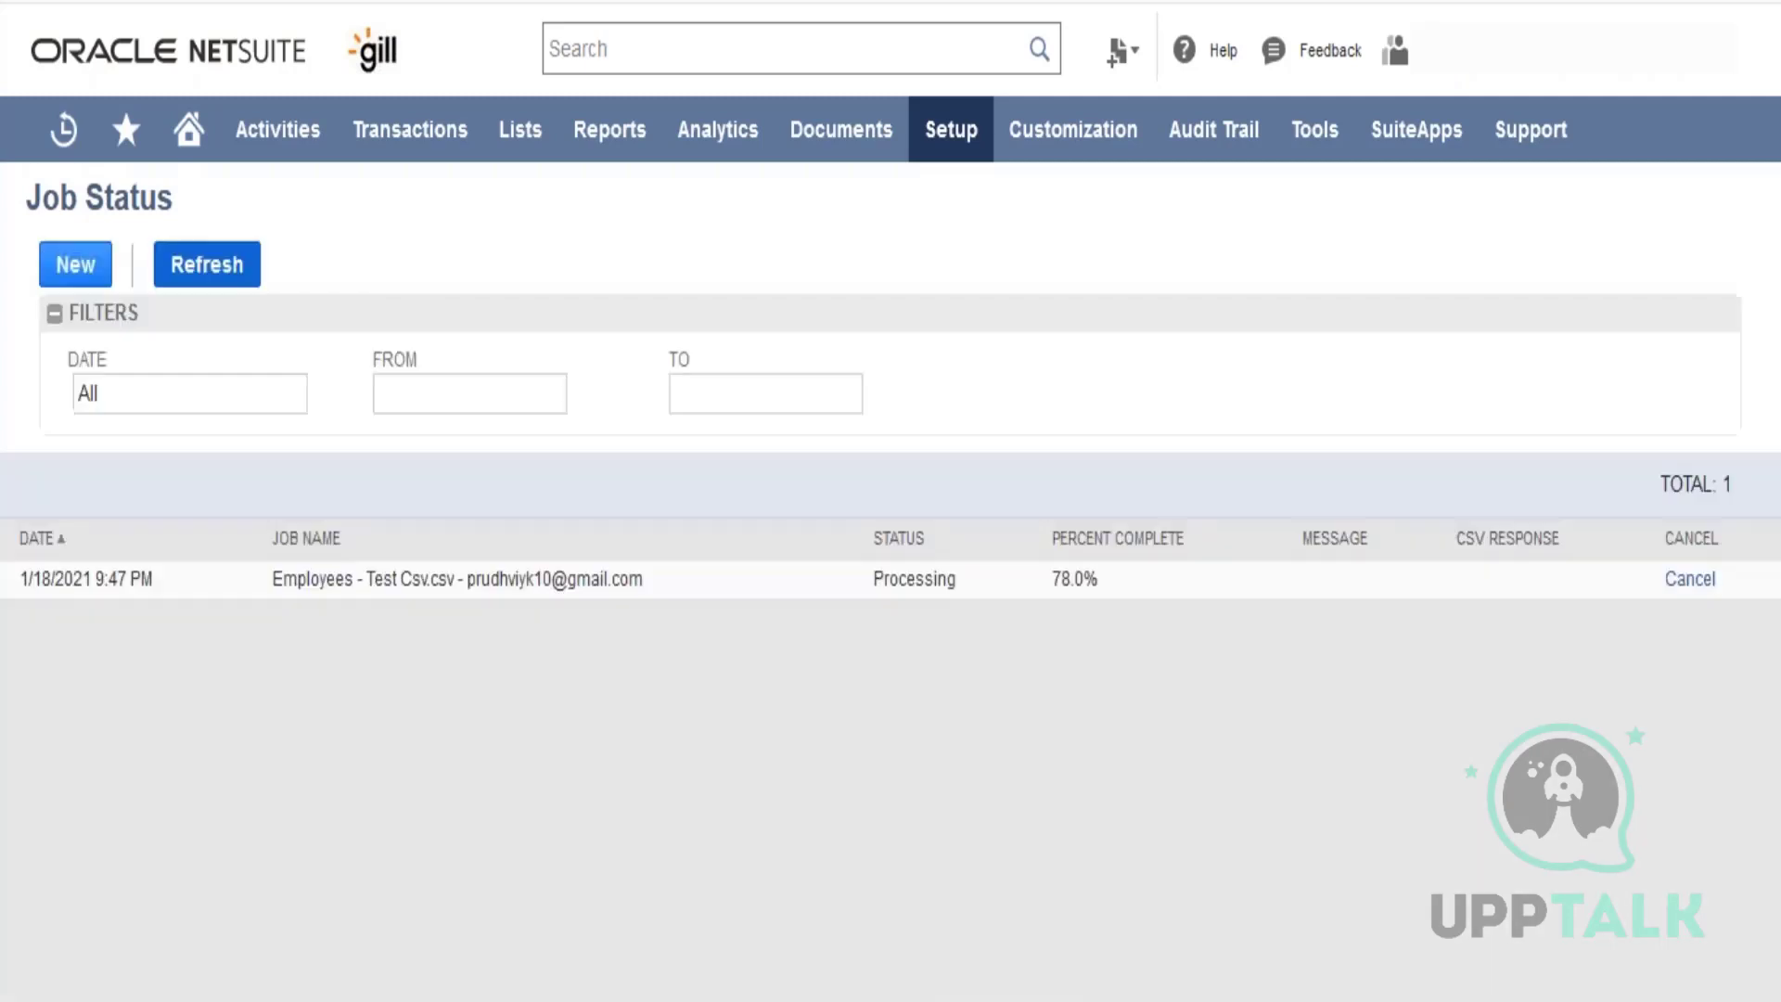
left_click(206, 268)
left_click(206, 265)
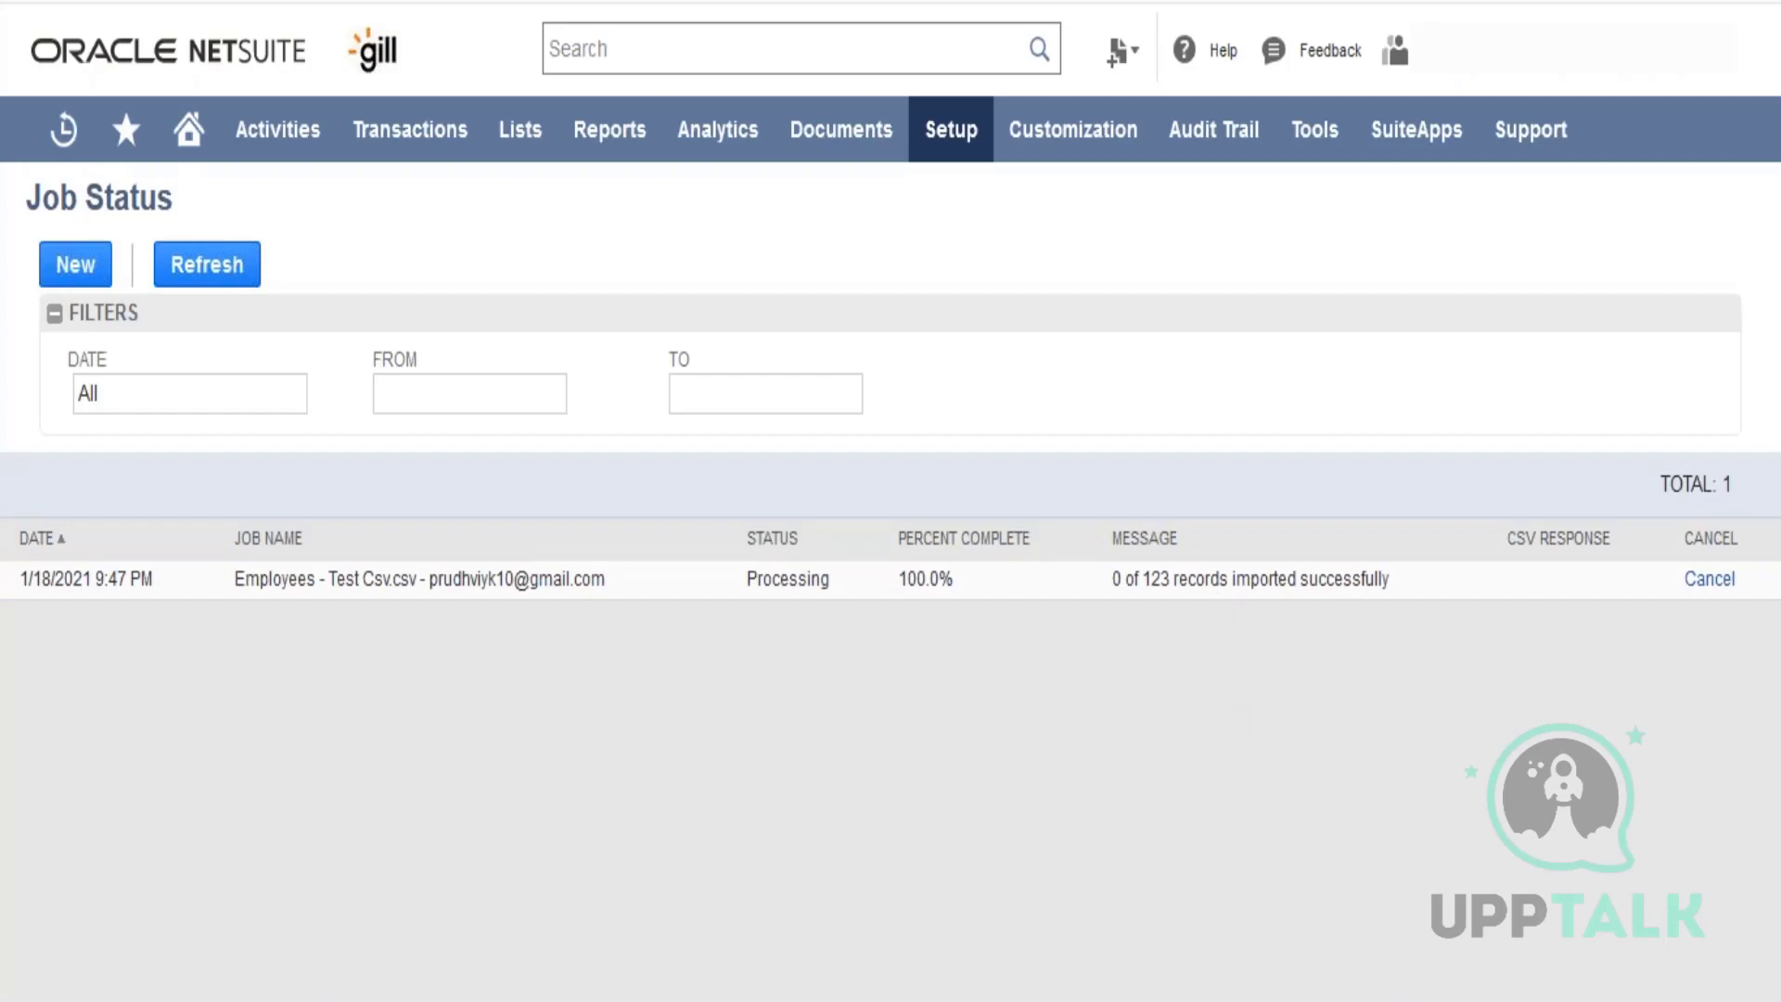
left_click(200, 283)
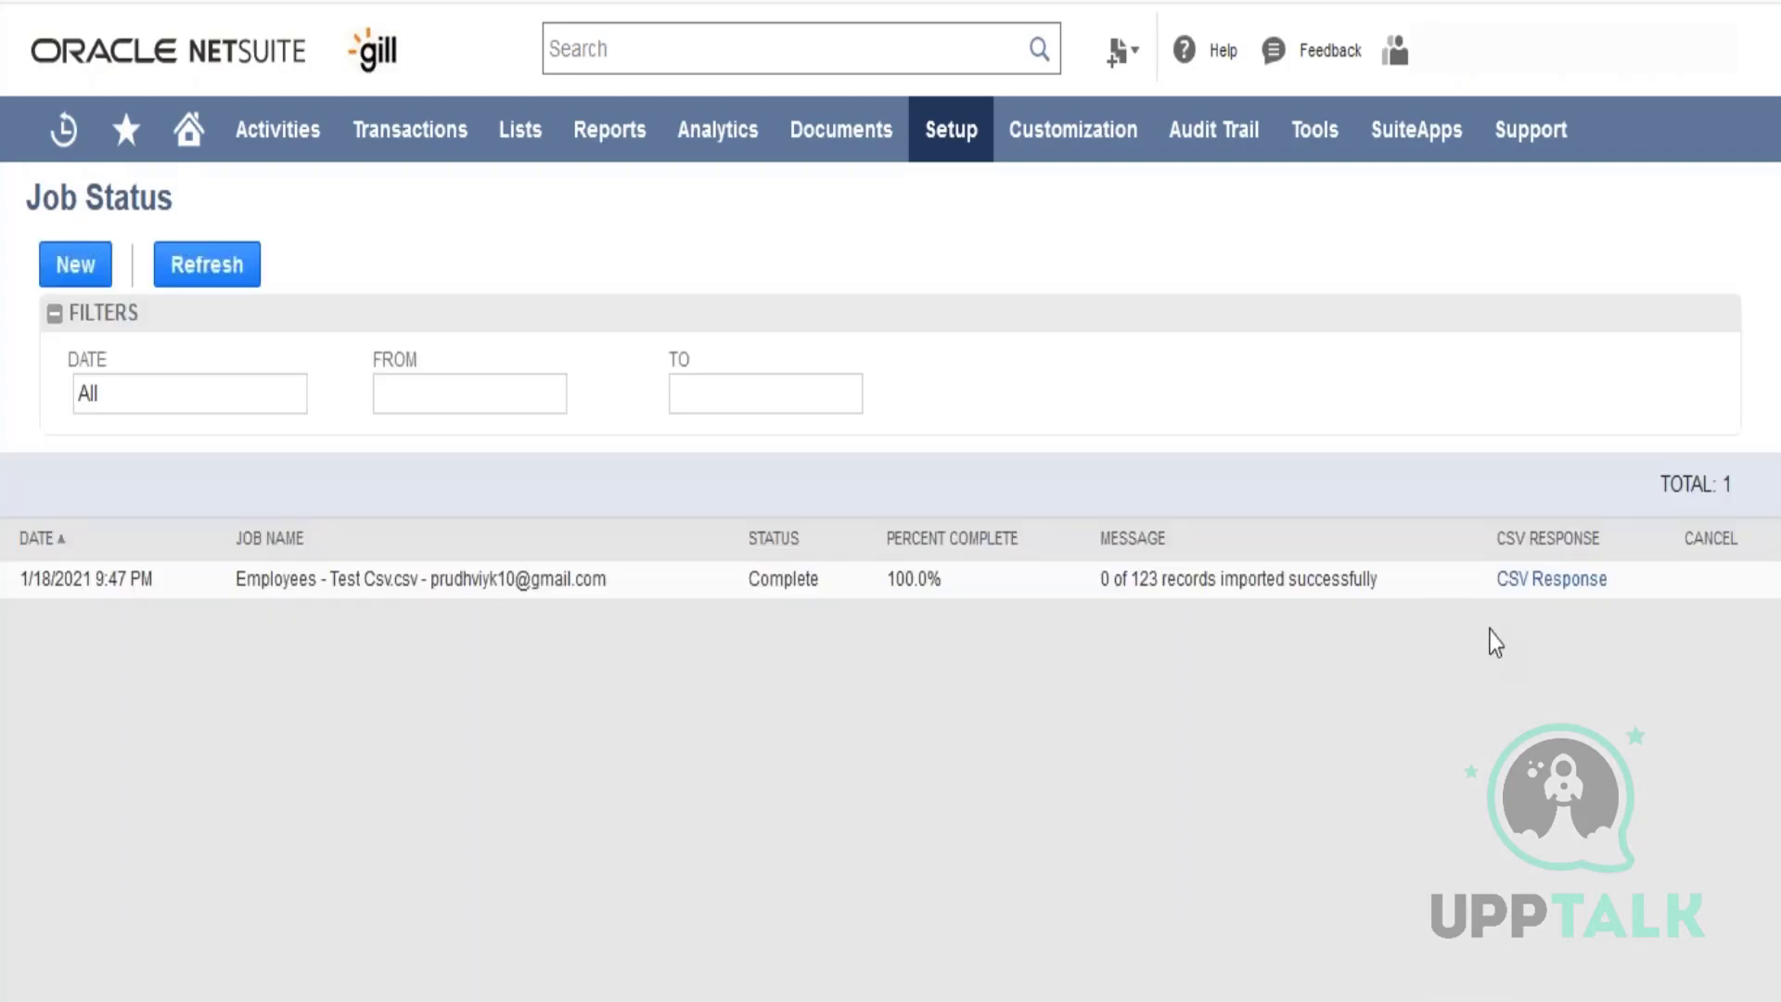
left_click_drag(1494, 583, 1521, 701)
left_click(1521, 701)
left_click_drag(1102, 581, 1379, 594)
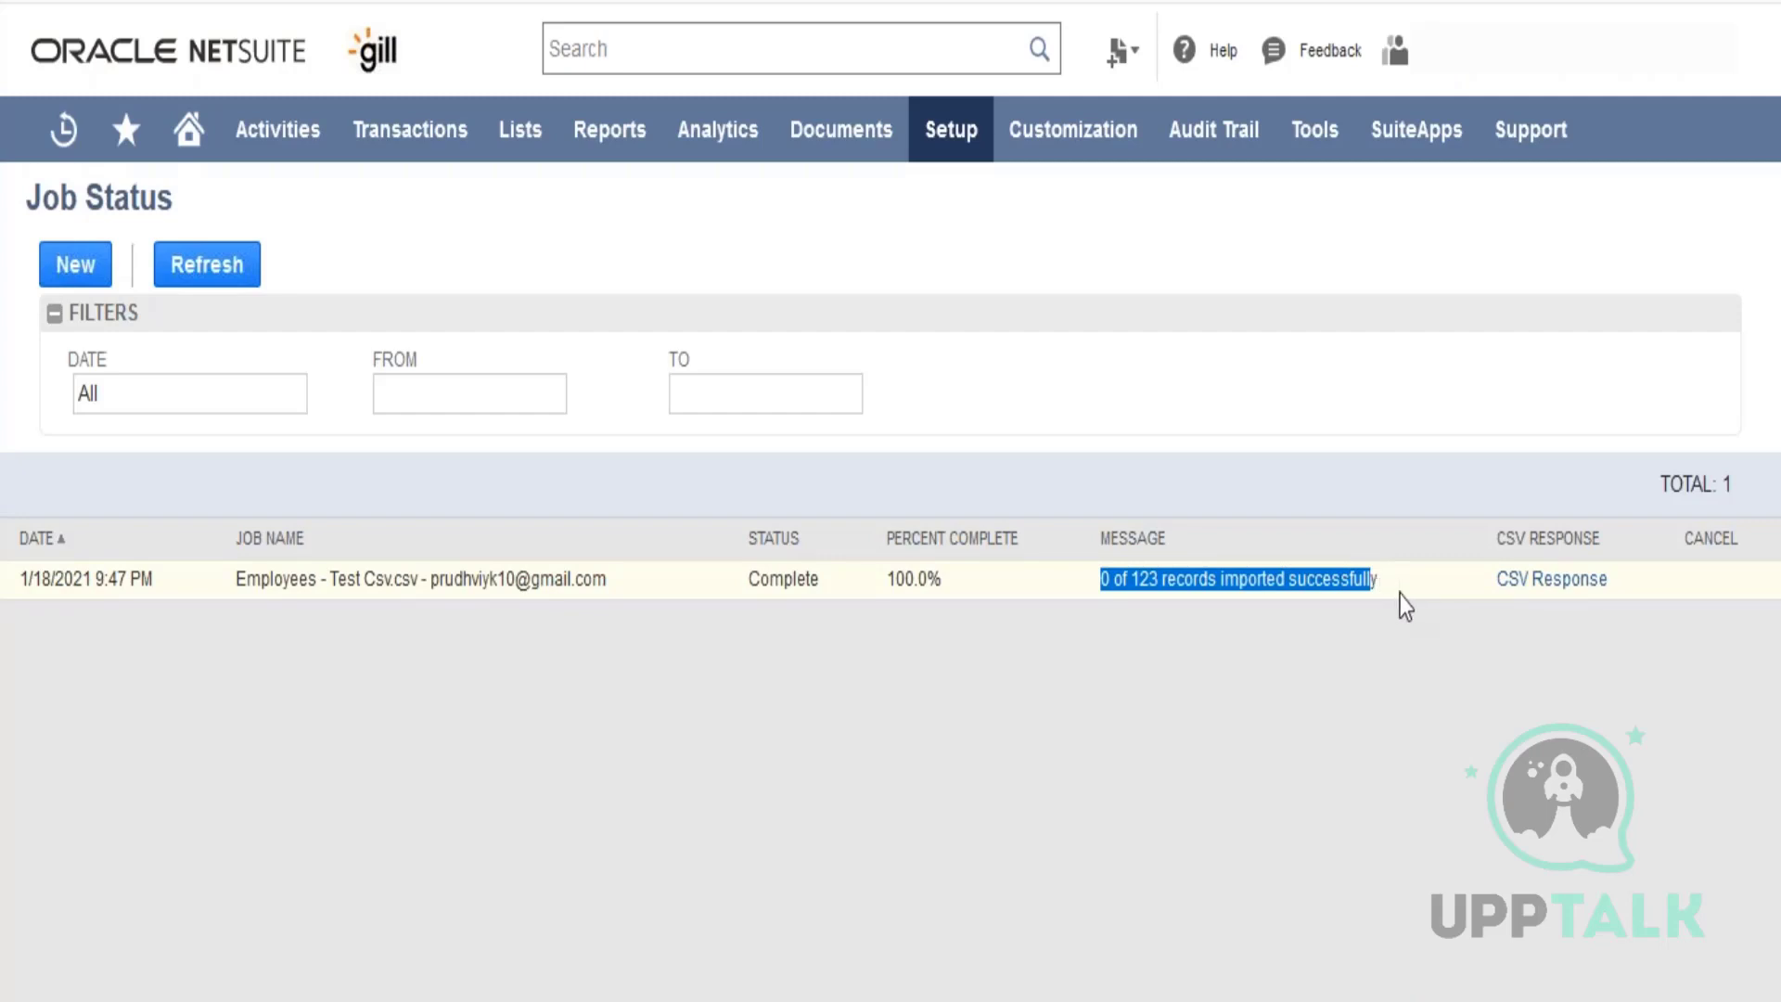
Step: Open the job's CSV response file results.csv in Excel and autofit the columns to read the errors for each row
left_click(1513, 582)
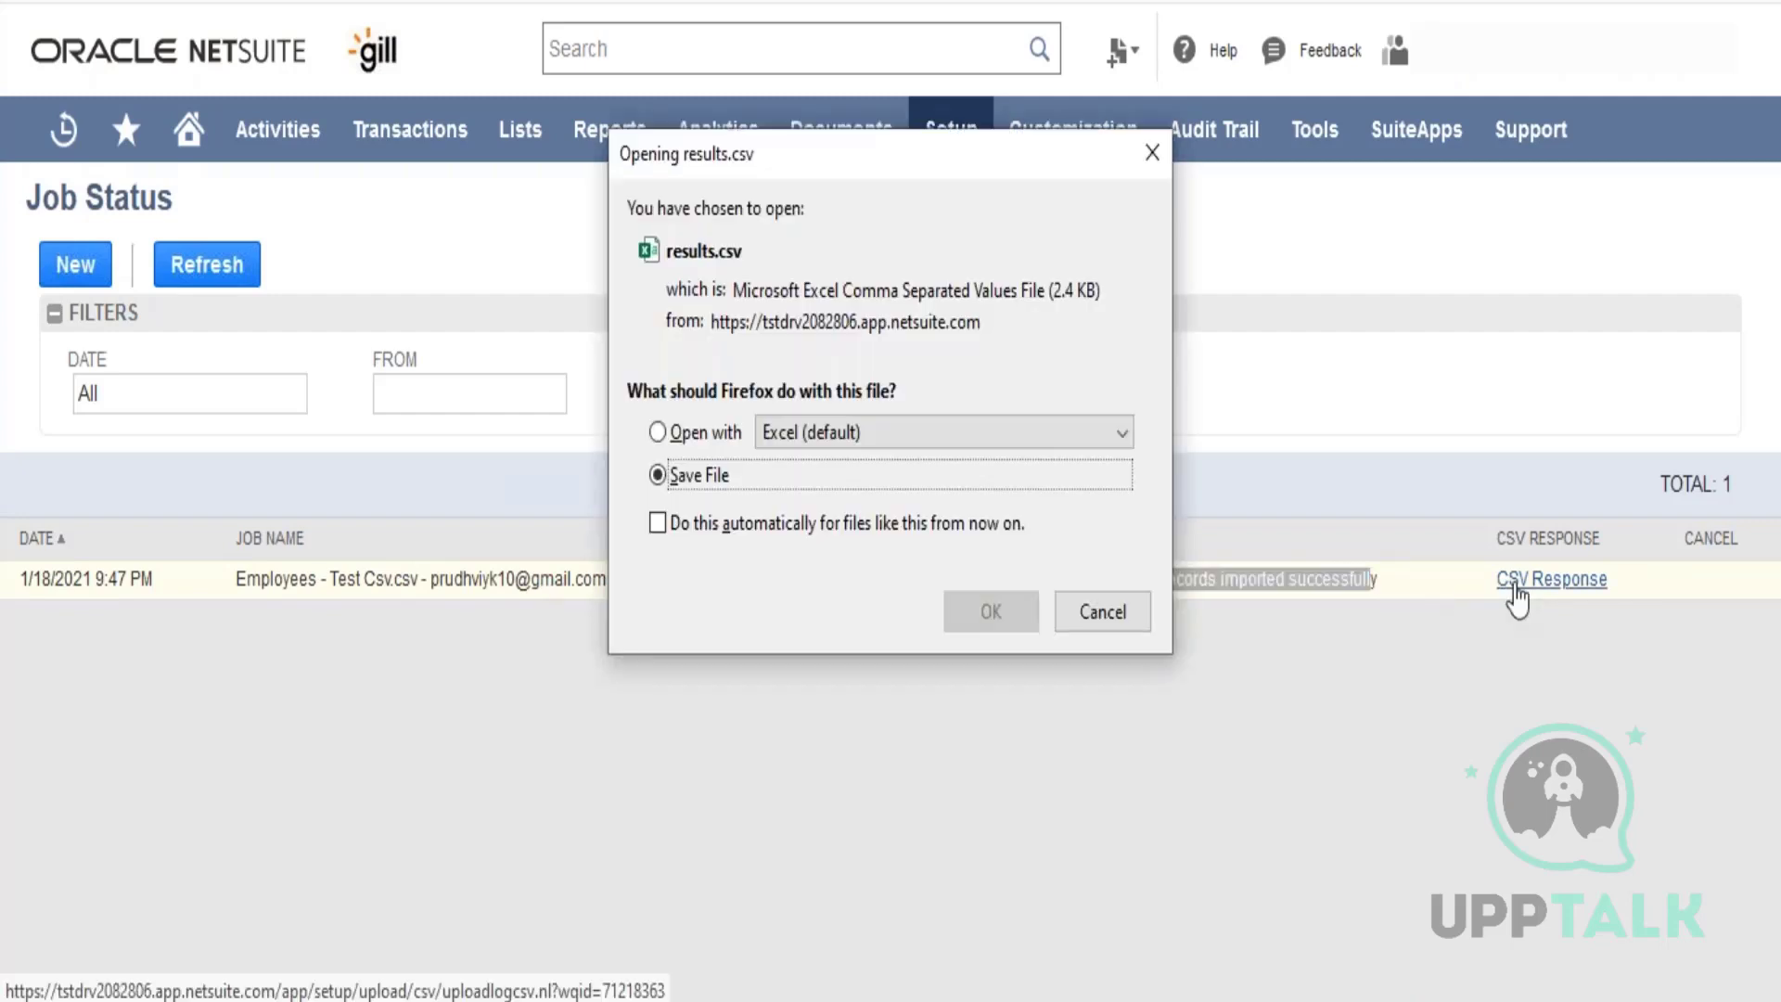
left_click(696, 446)
left_click(1001, 622)
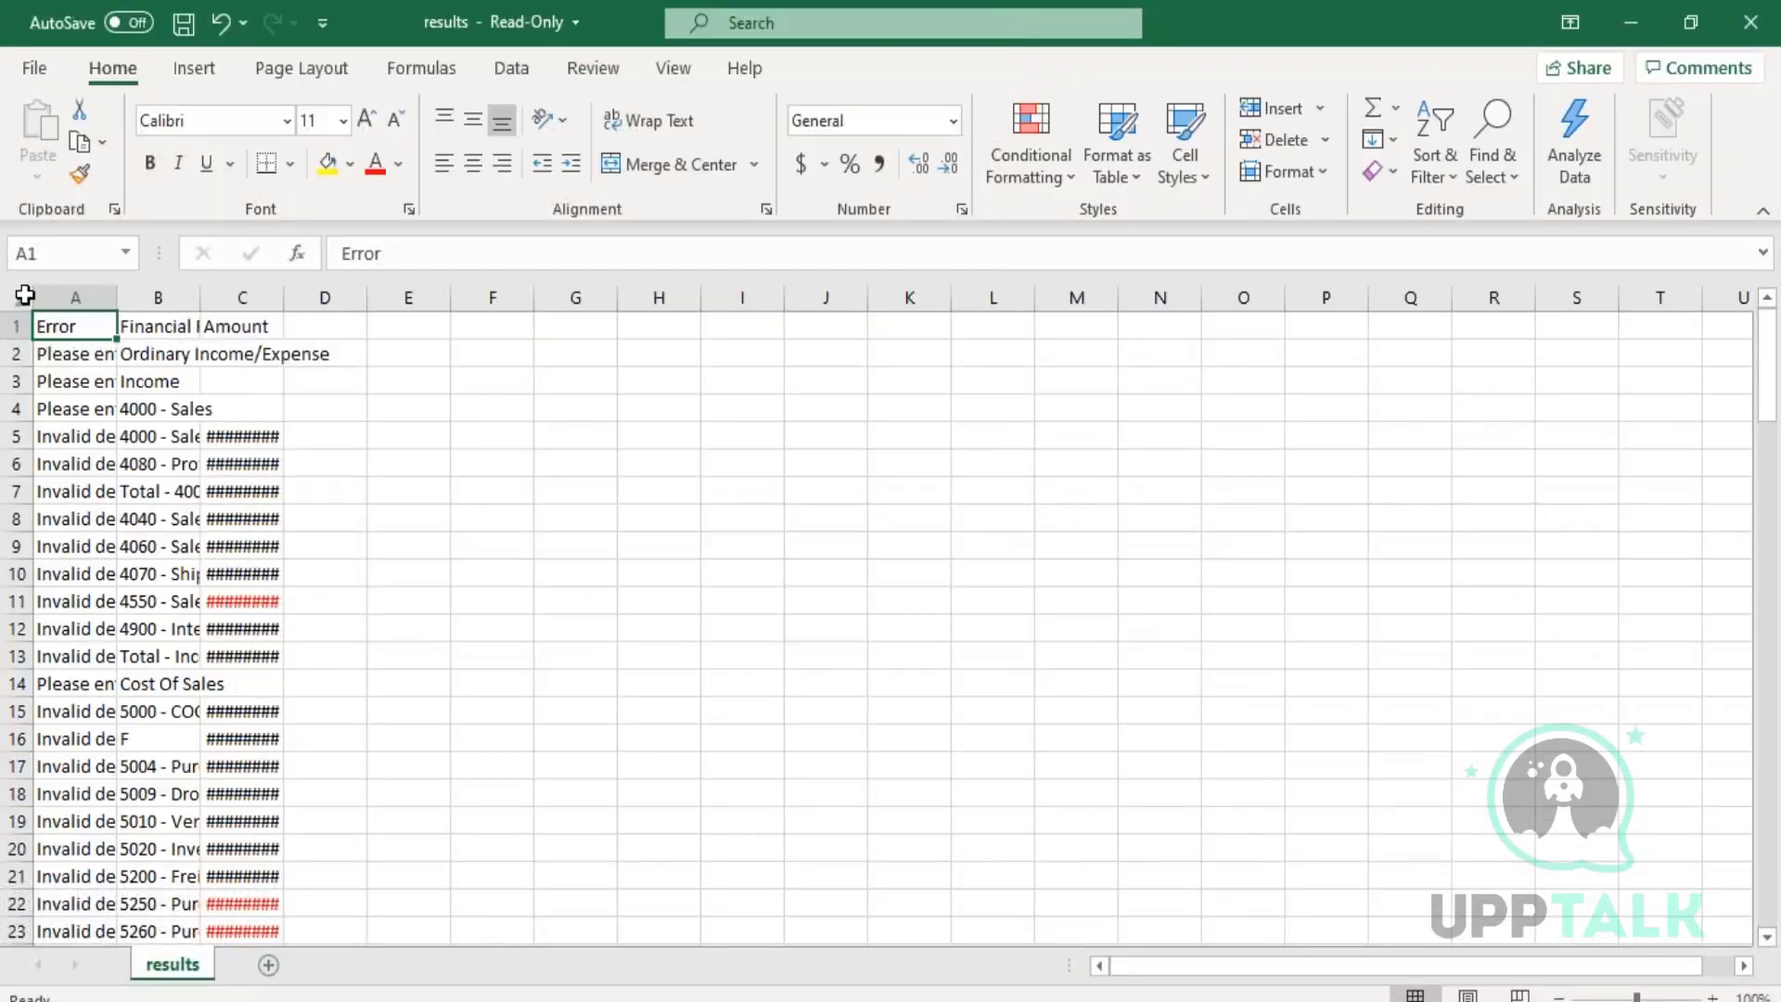
left_click(21, 296)
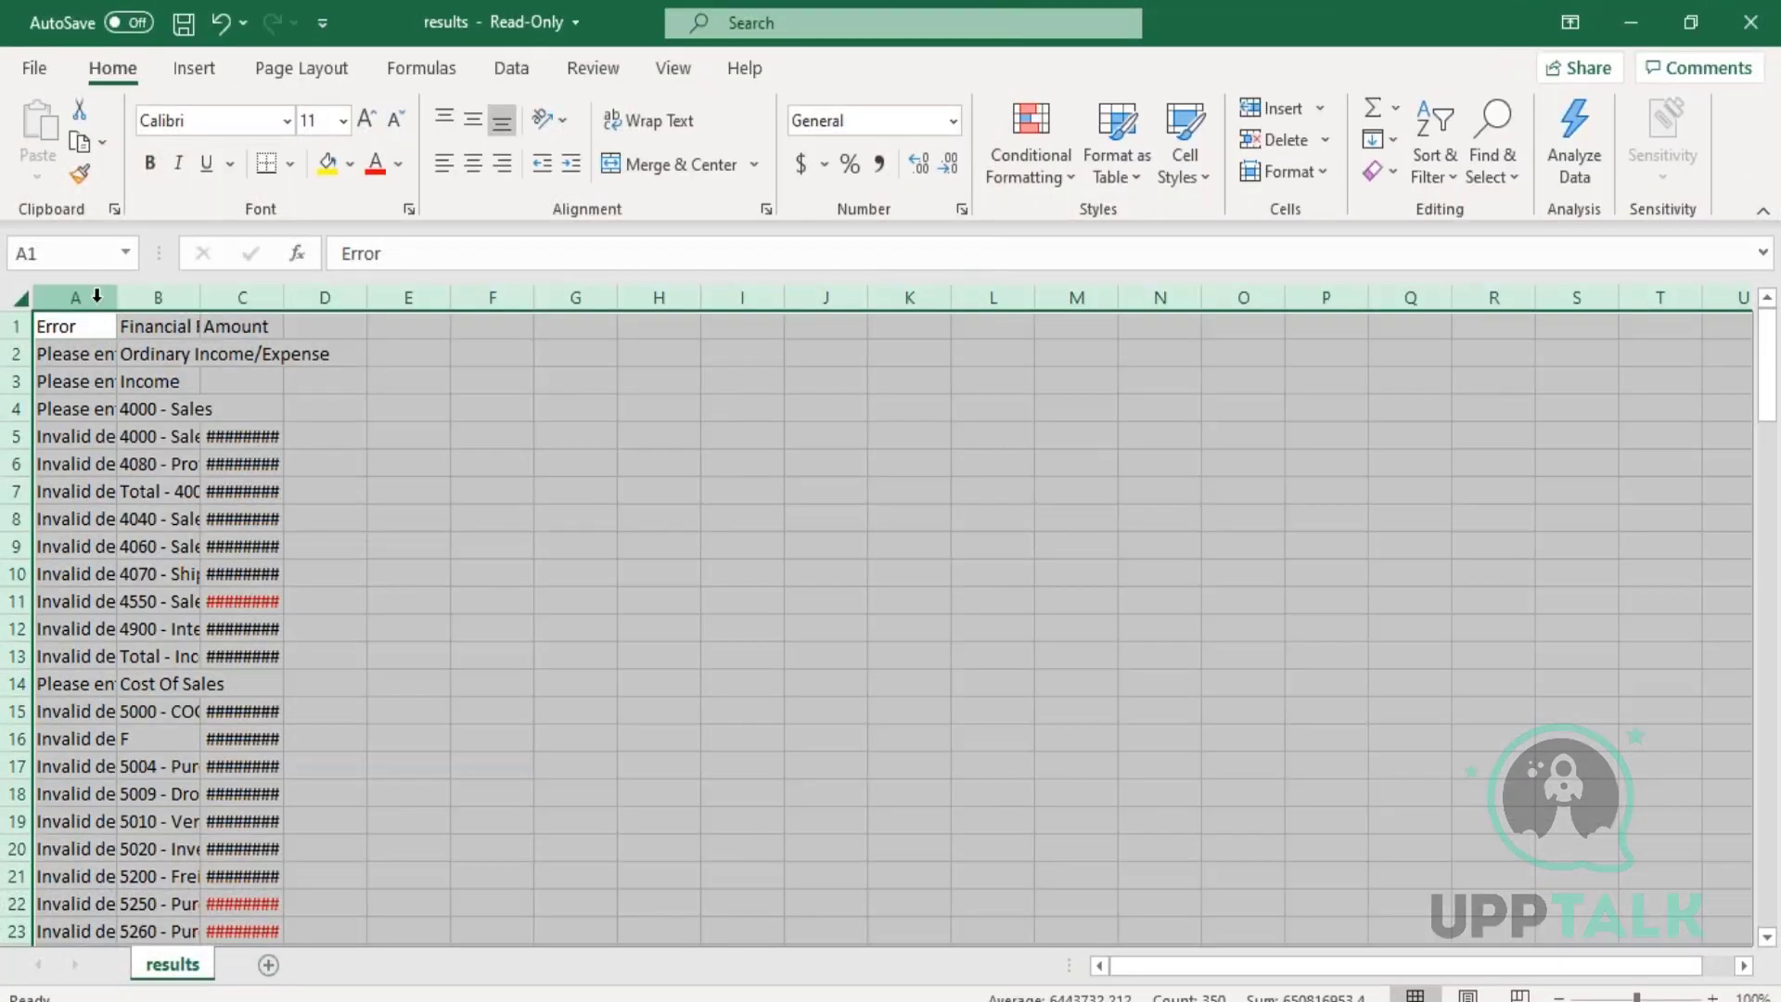
double_click(117, 297)
left_click(267, 374)
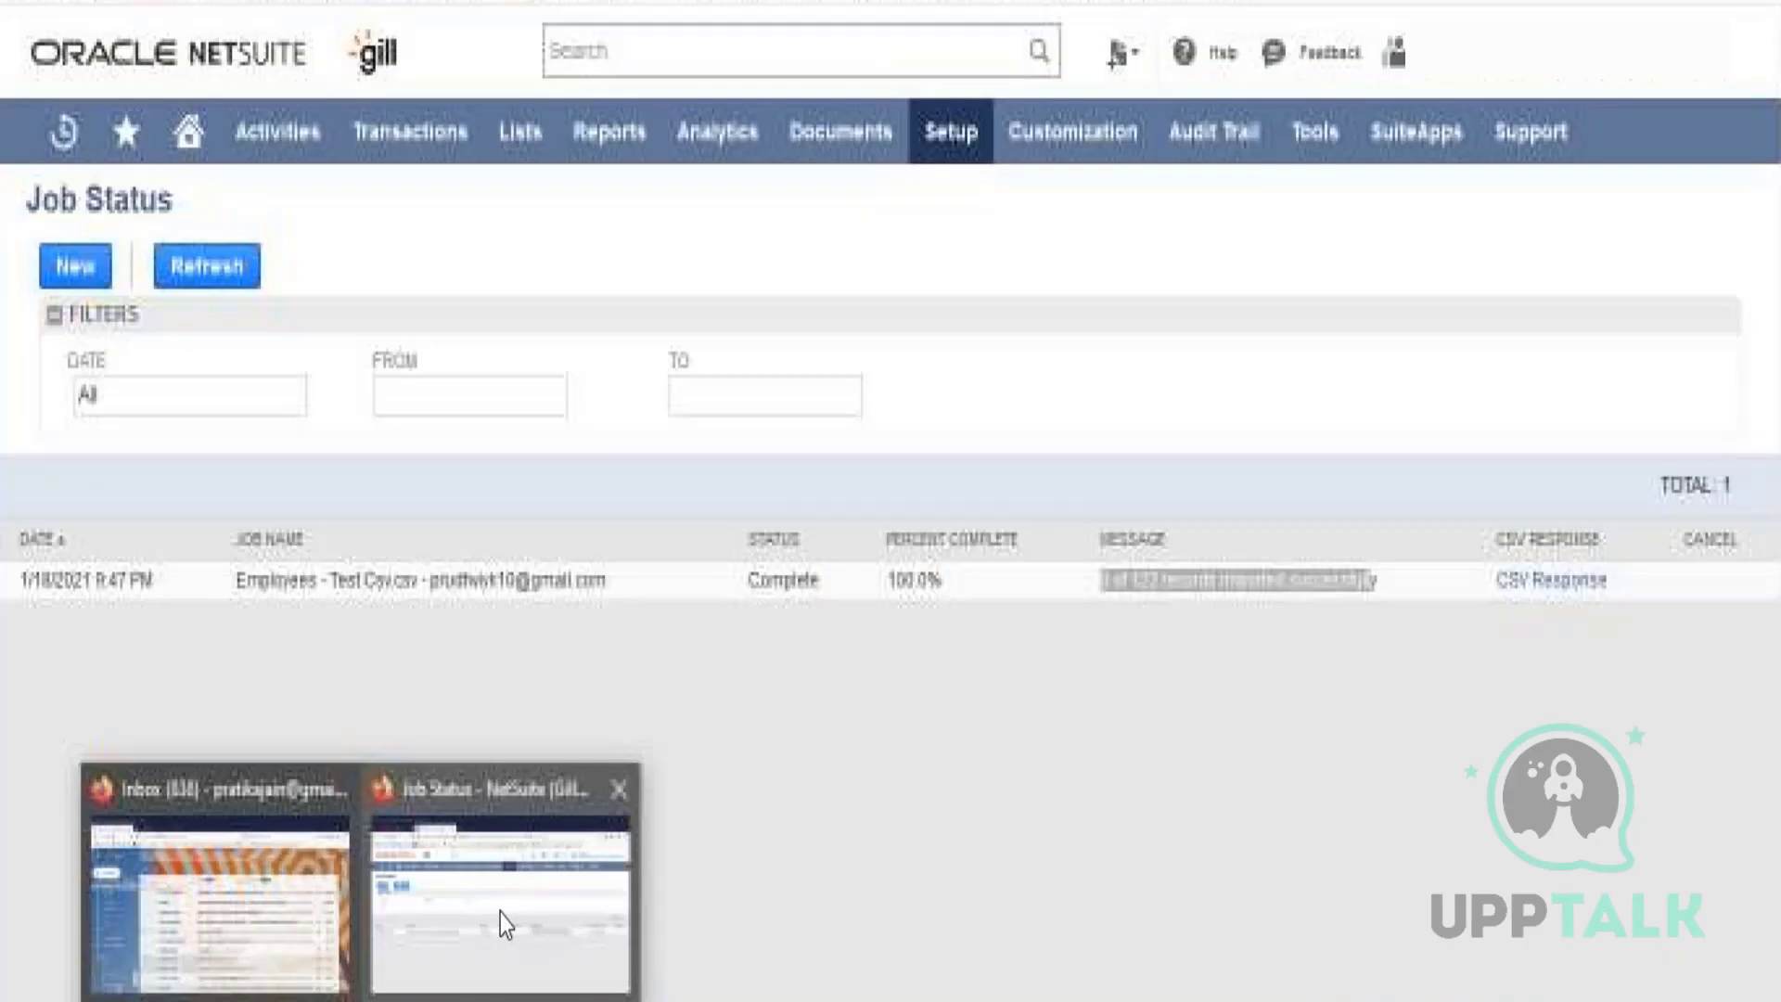
Step: Switch to NetSuite and start a new import of CSV records
left_click(499, 912)
mouse_move(948, 141)
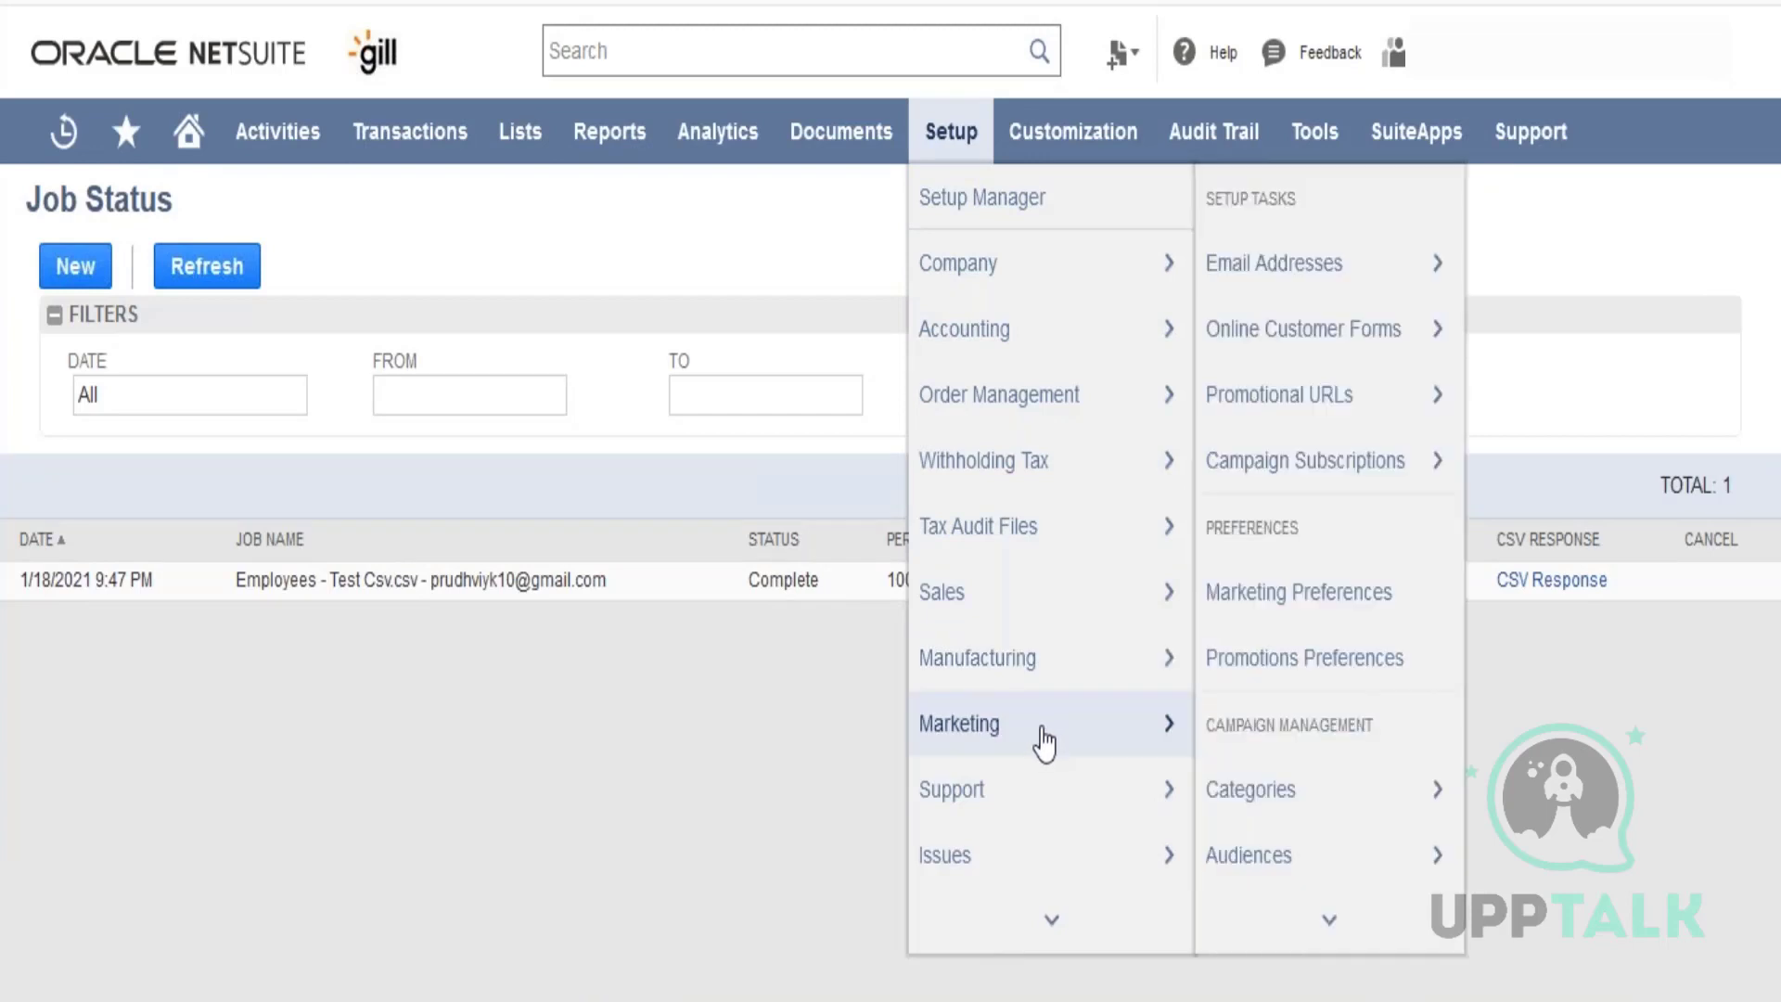
mouse_move(1051, 919)
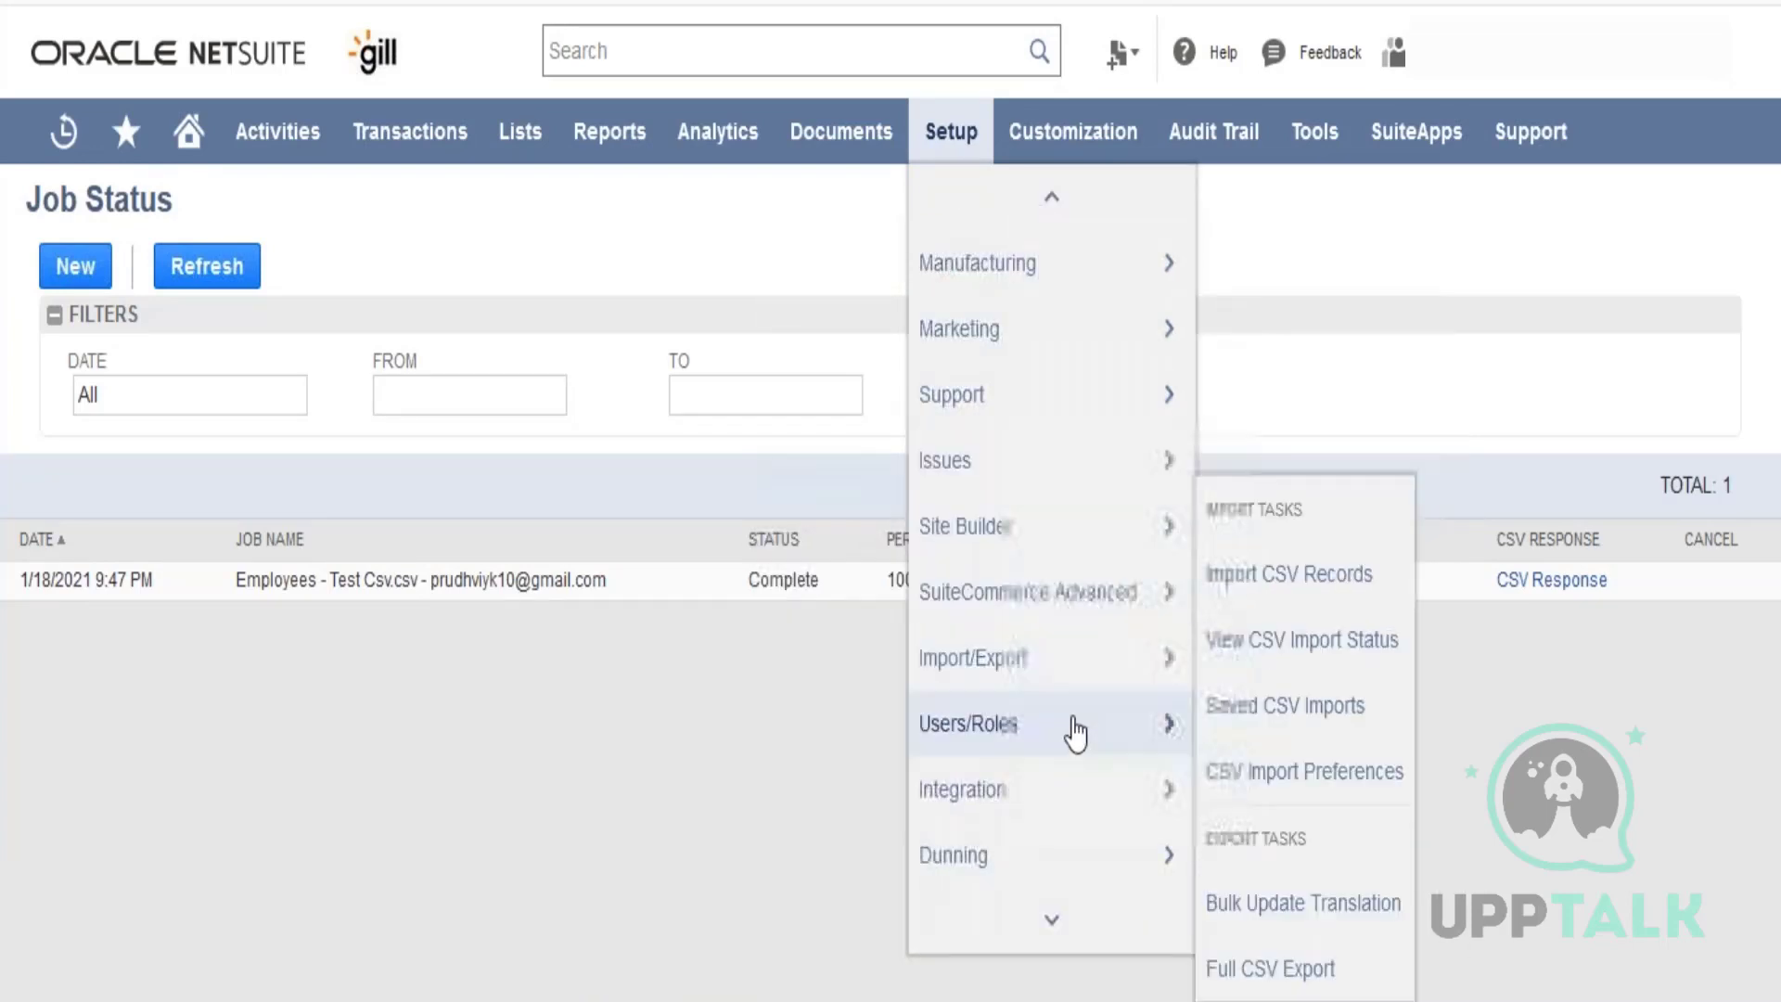
mouse_move(1076, 658)
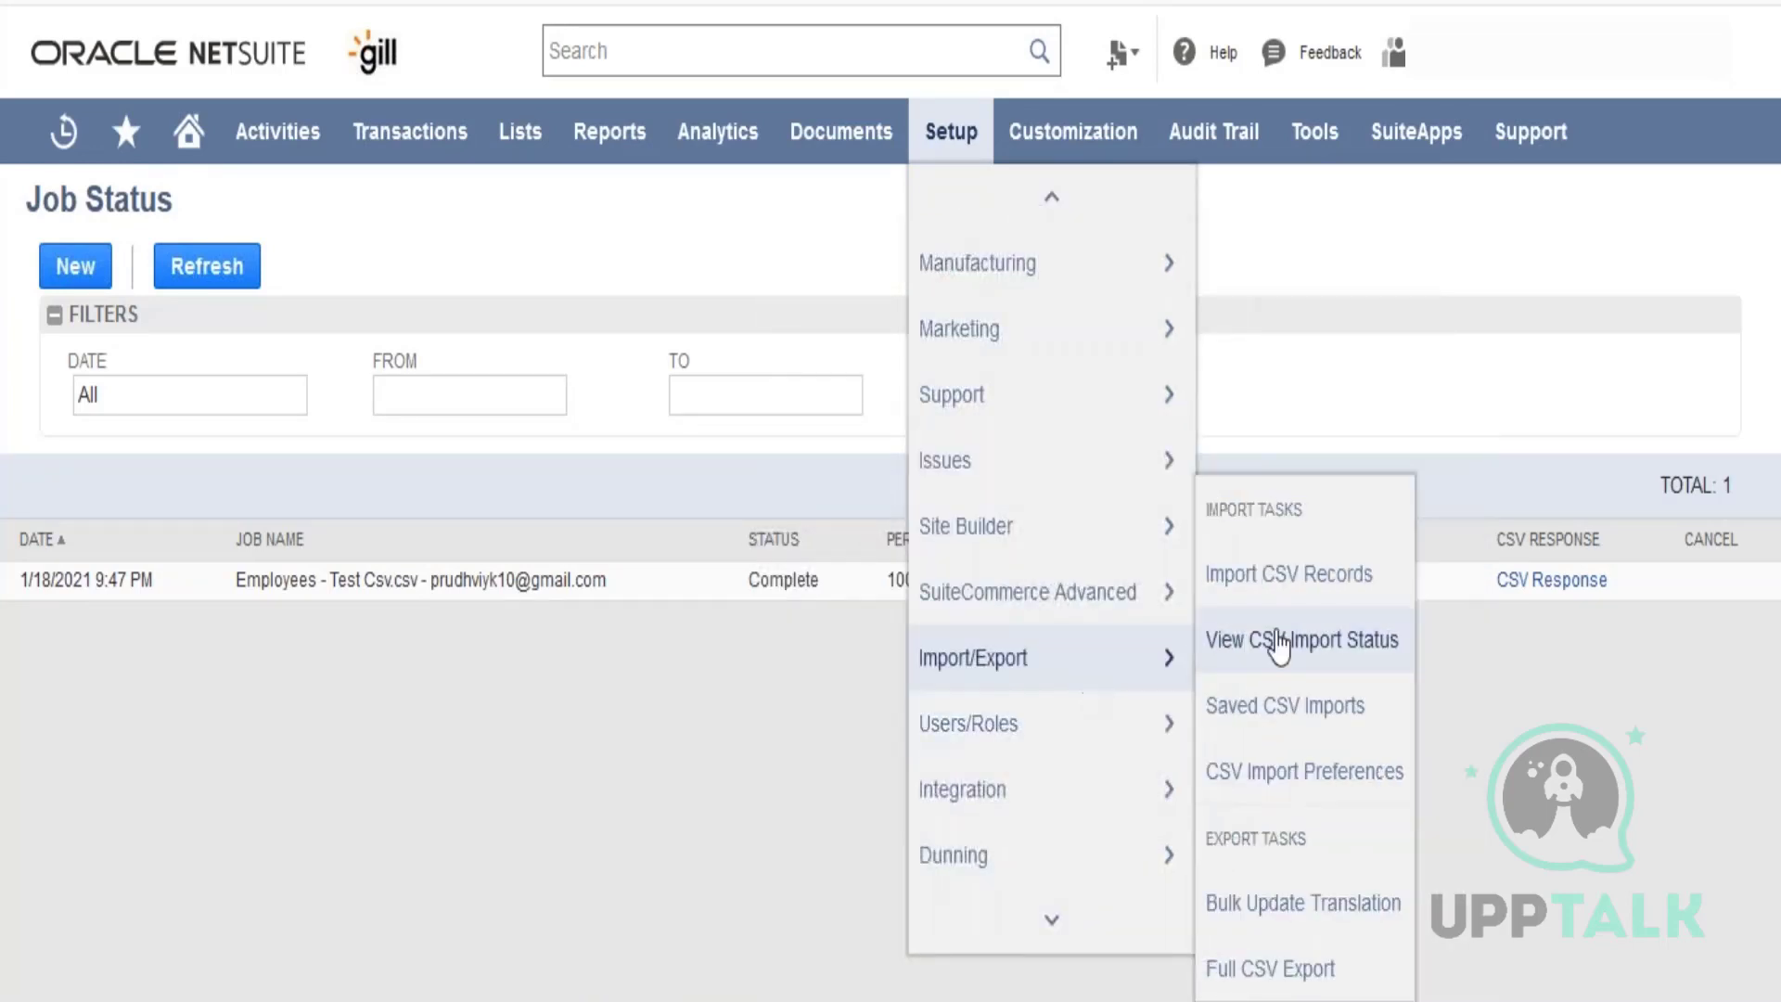
left_click(1289, 579)
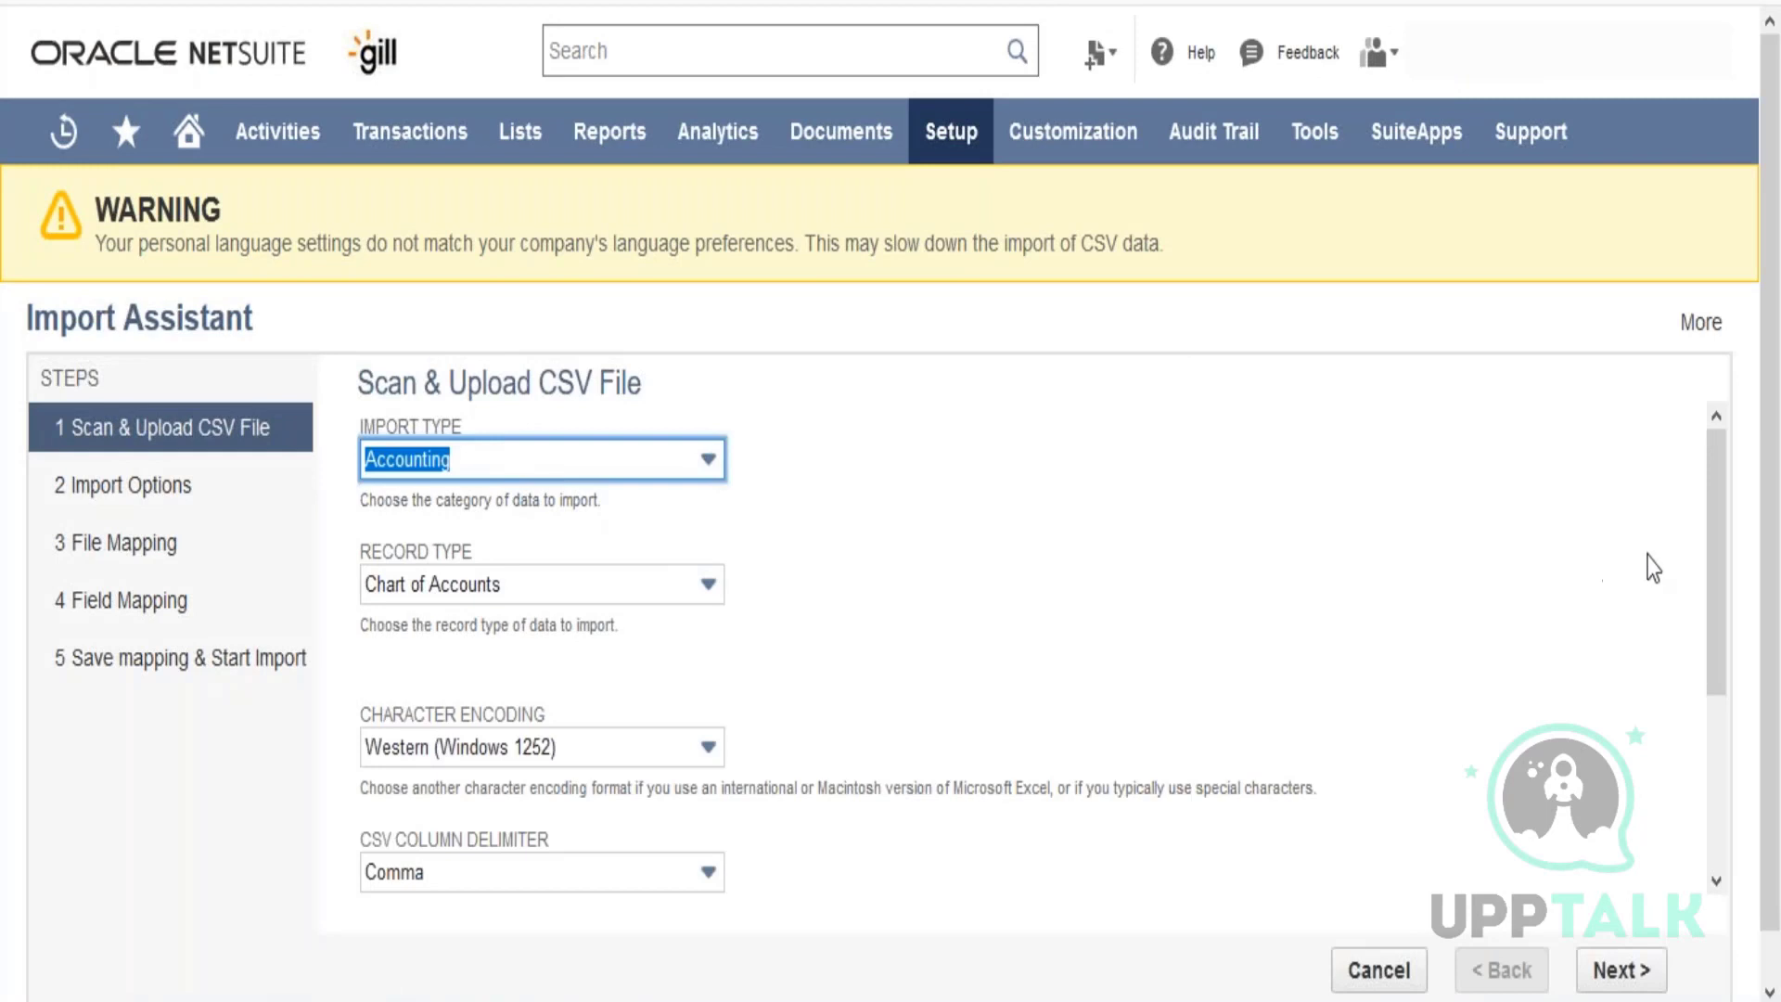
Step: Choose Test Csv from the Downloads folder as the Chart of Accounts import file and continue to the import options
left_click_drag(1706, 586, 1720, 773)
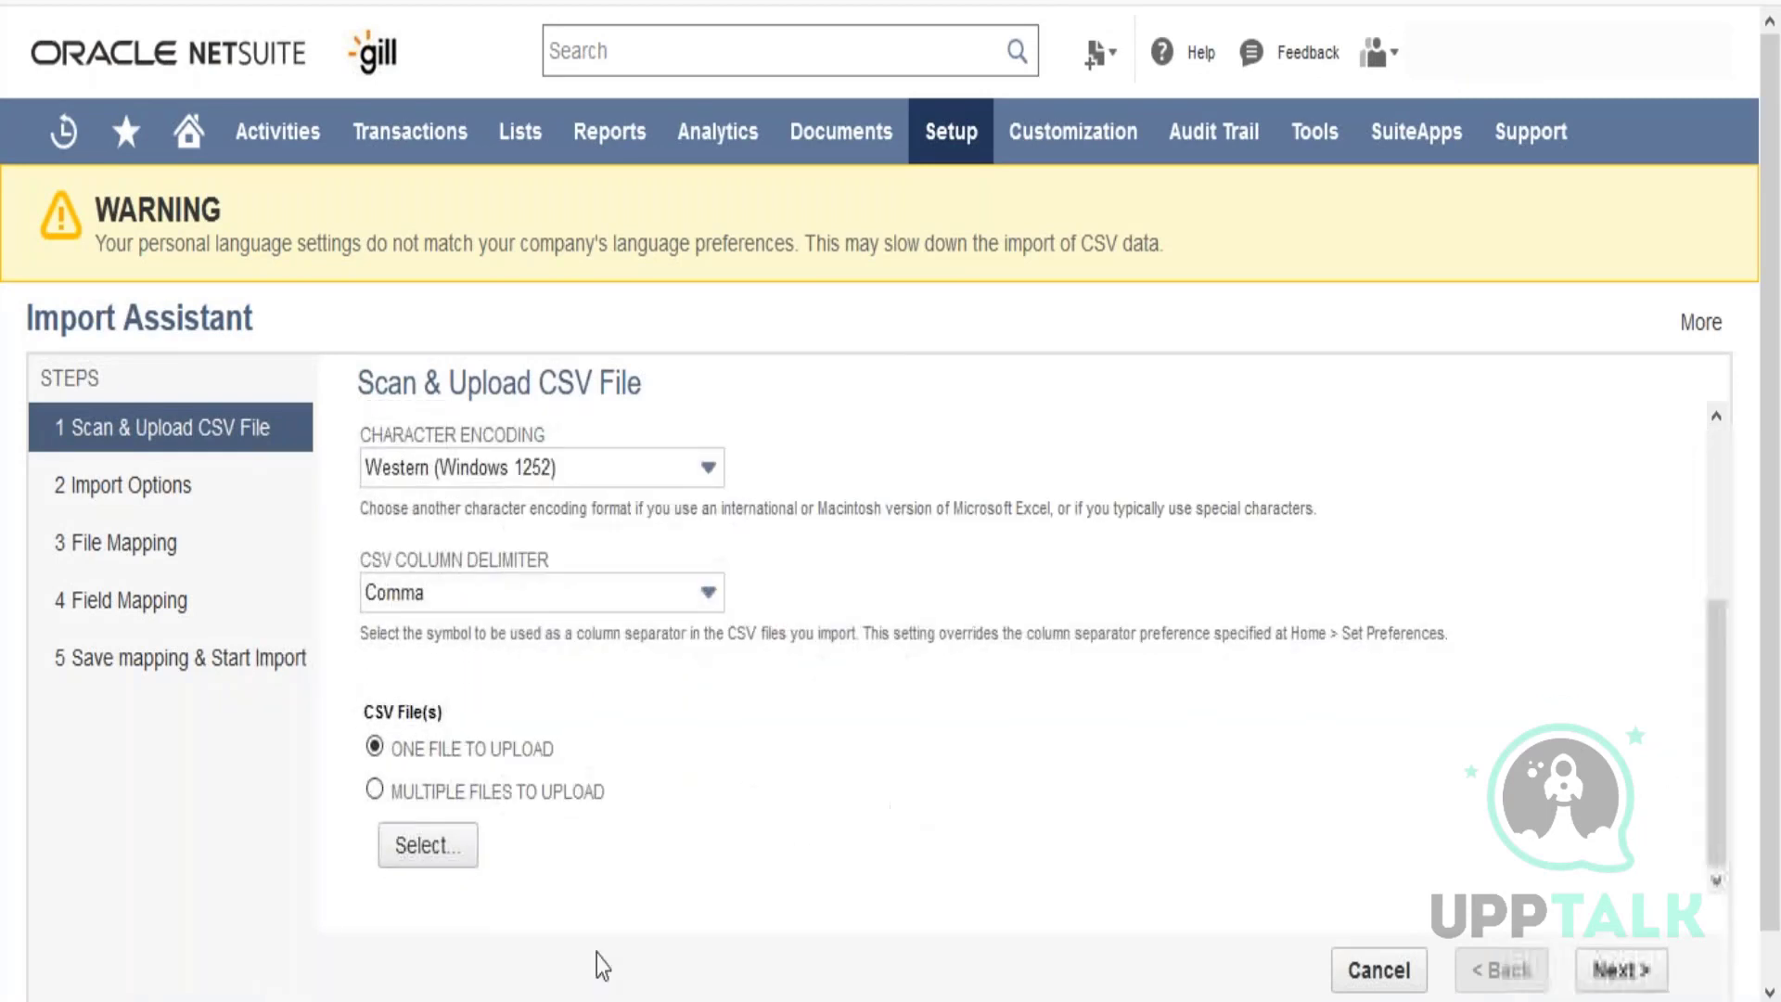
left_click(431, 840)
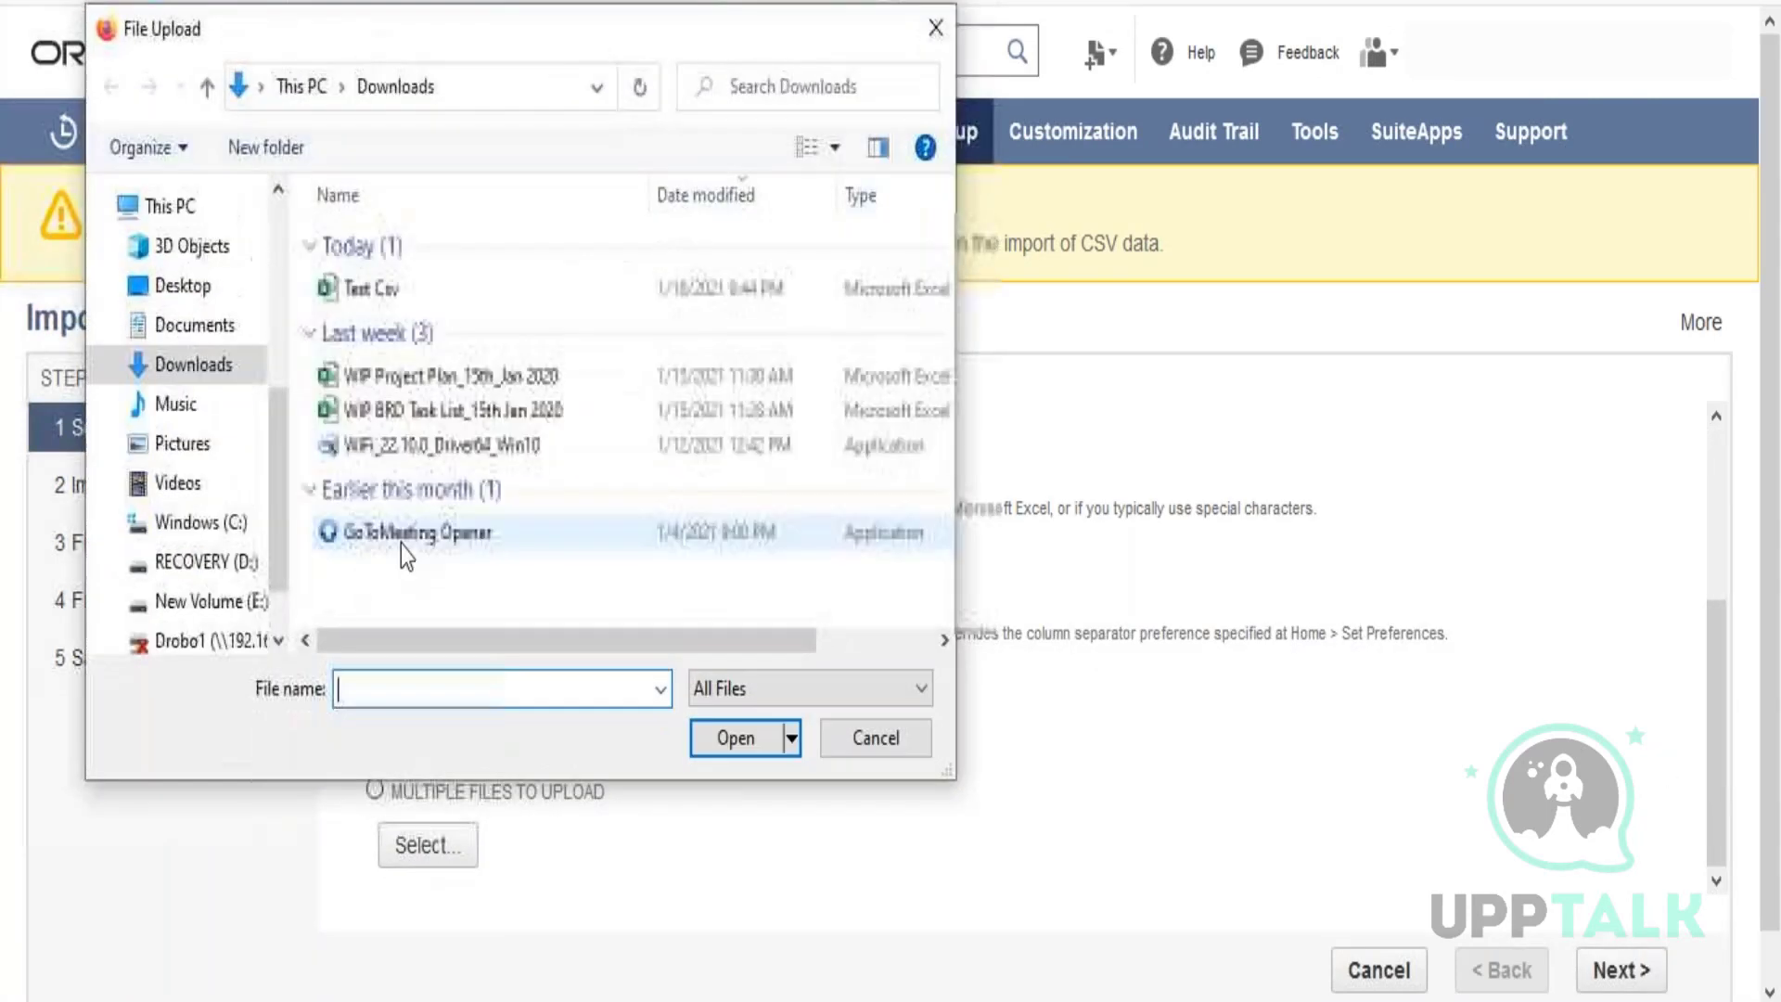
left_click(372, 283)
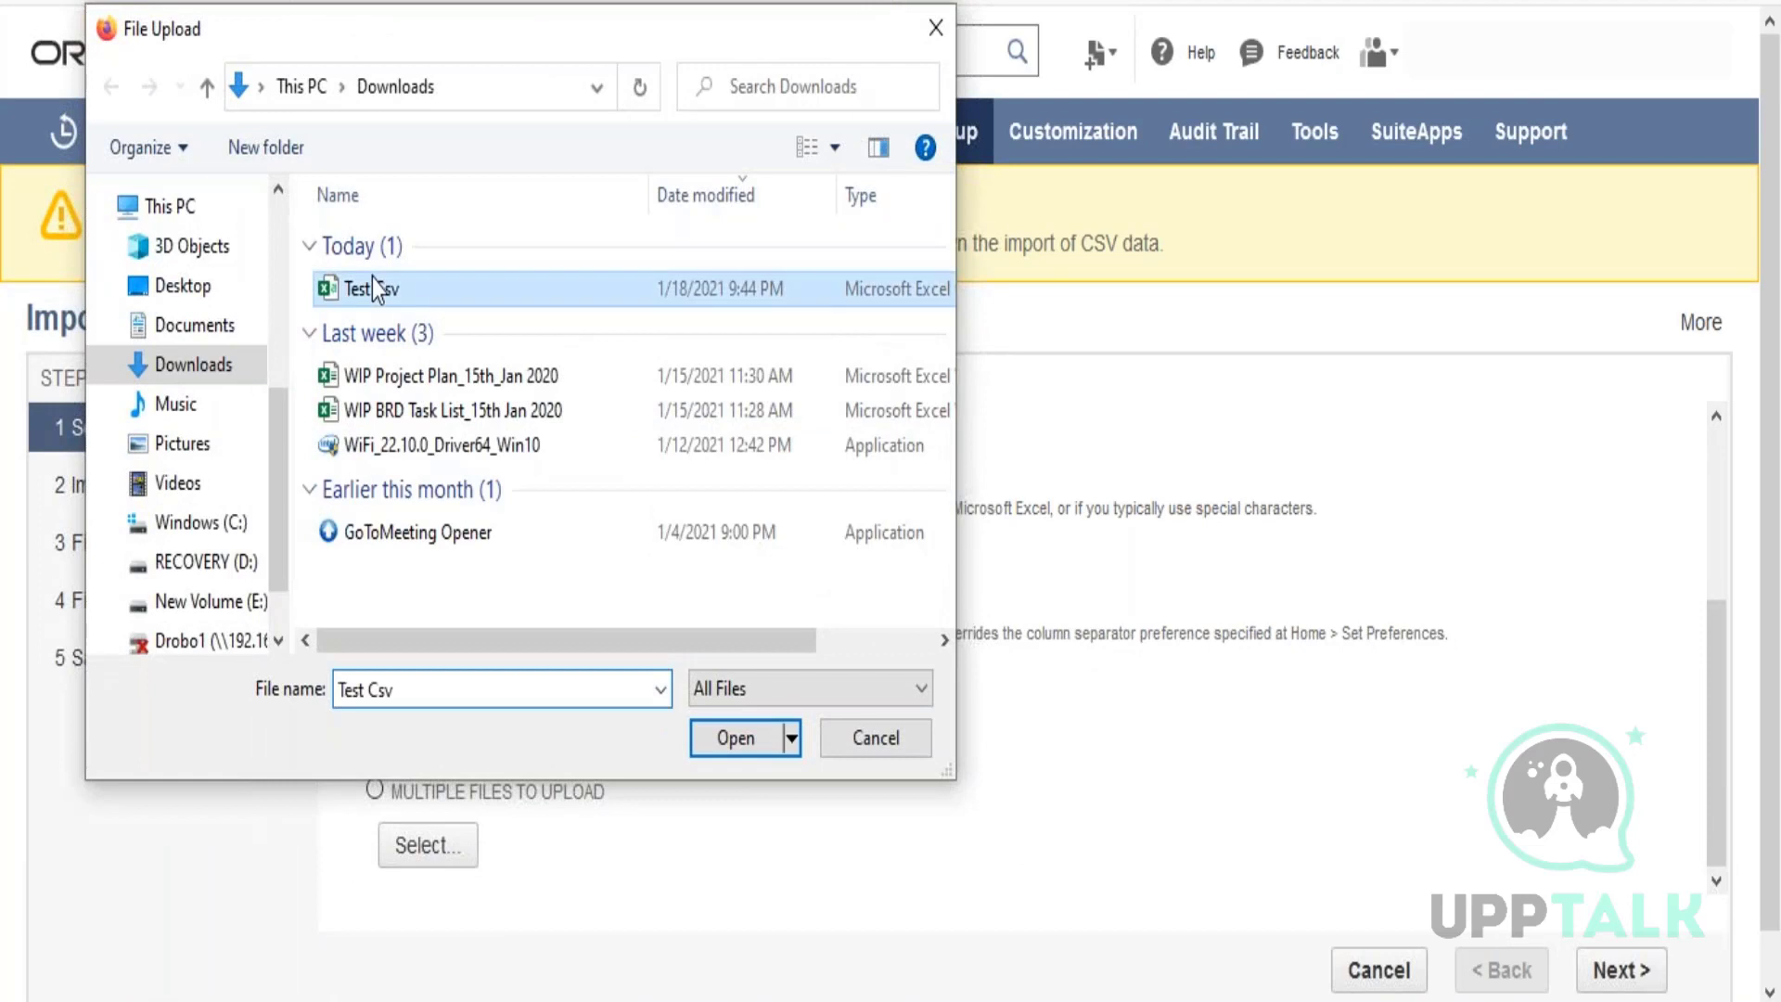
left_click(736, 751)
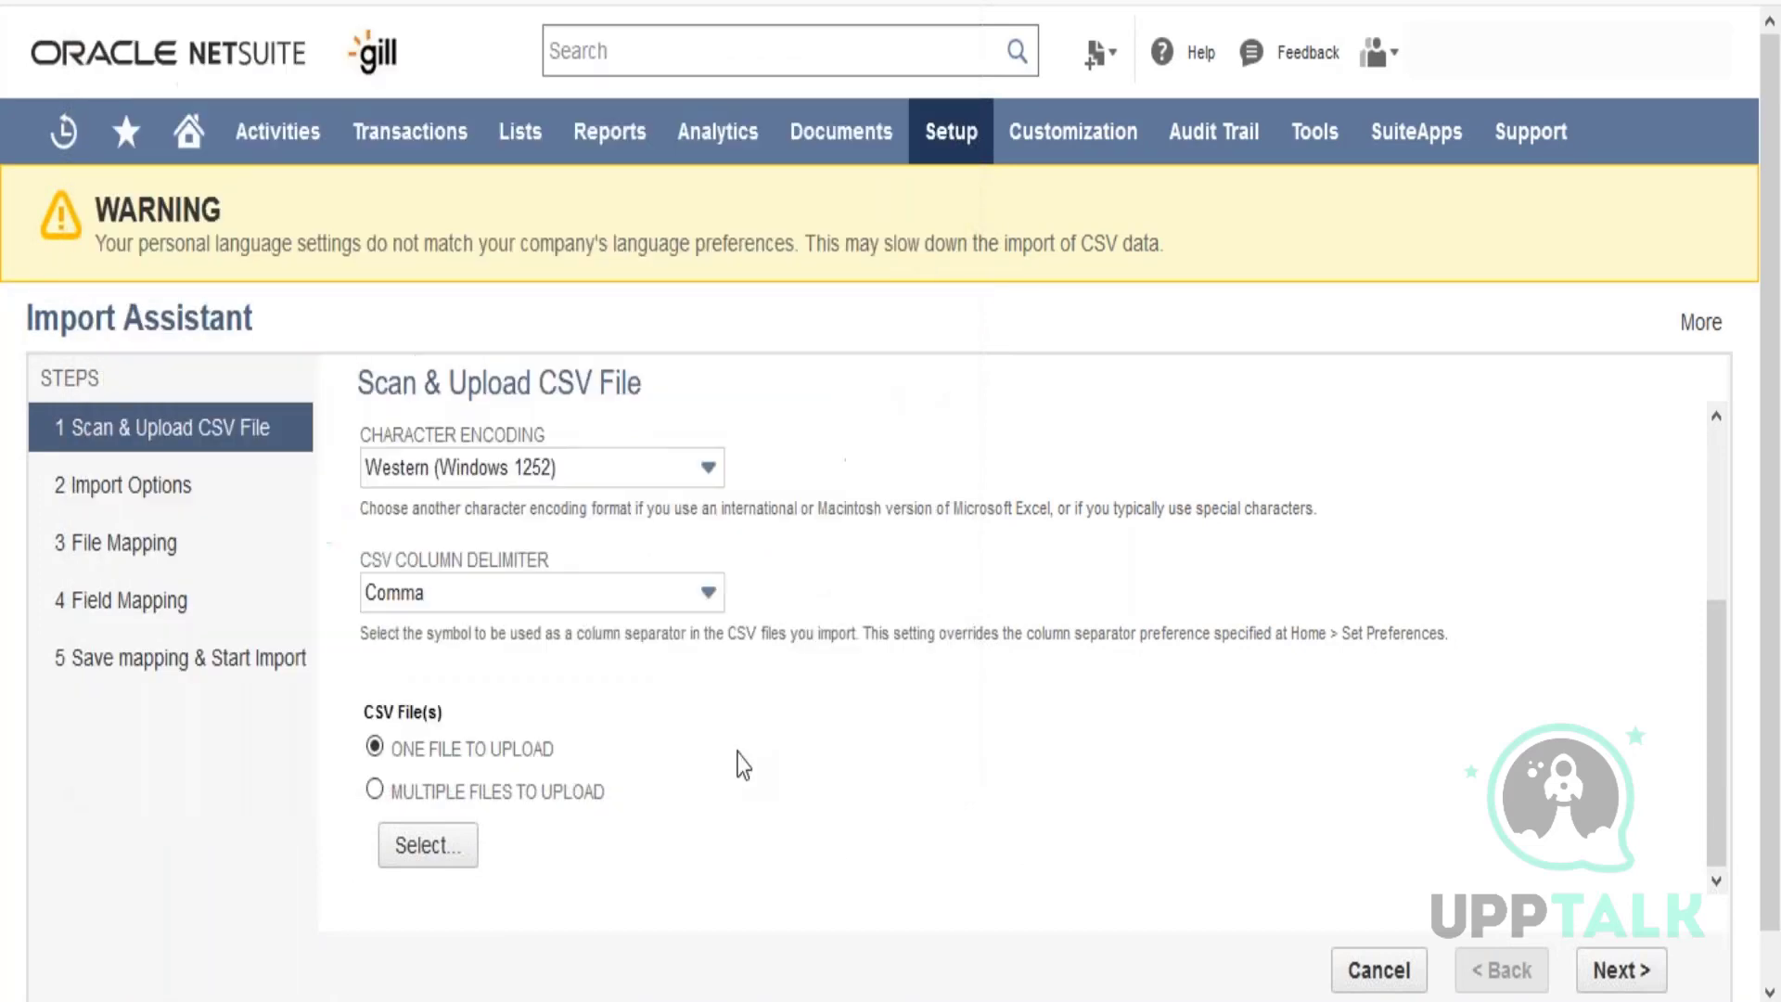
left_click(1606, 974)
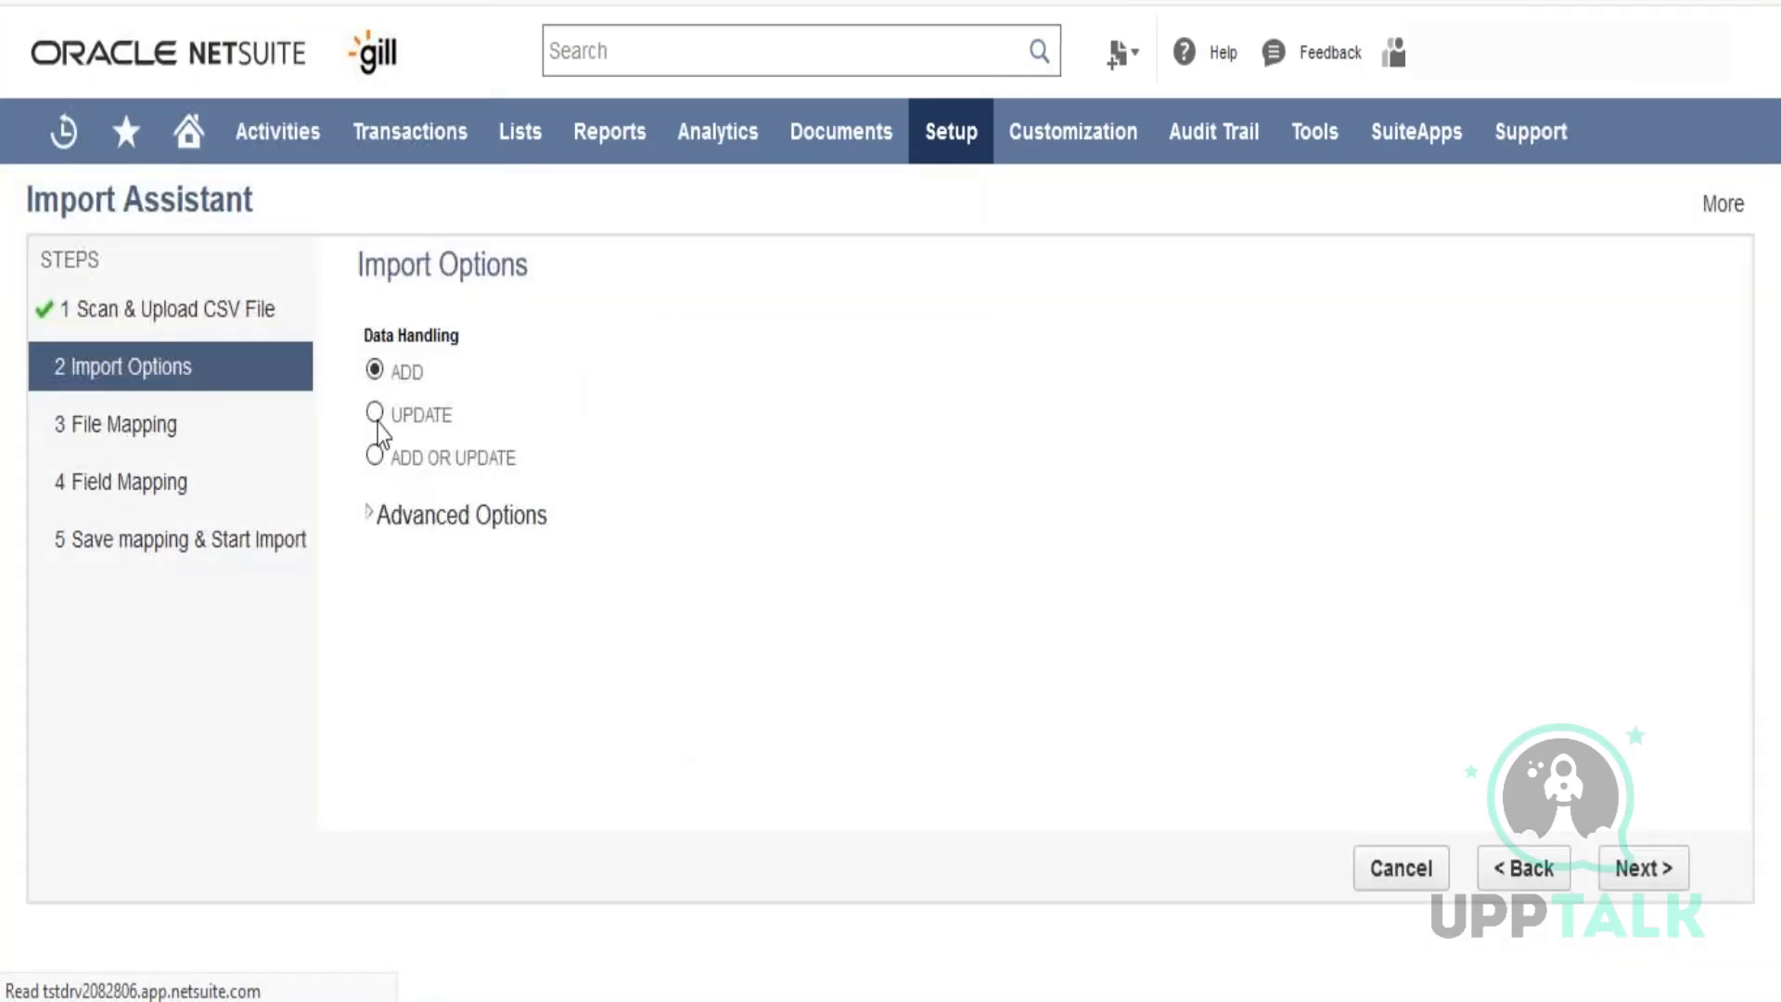
Step: Set the data handling to Update, continue to the field mapping, and add Account : Internal ID to the first mapping row
left_click(376, 417)
left_click(1625, 886)
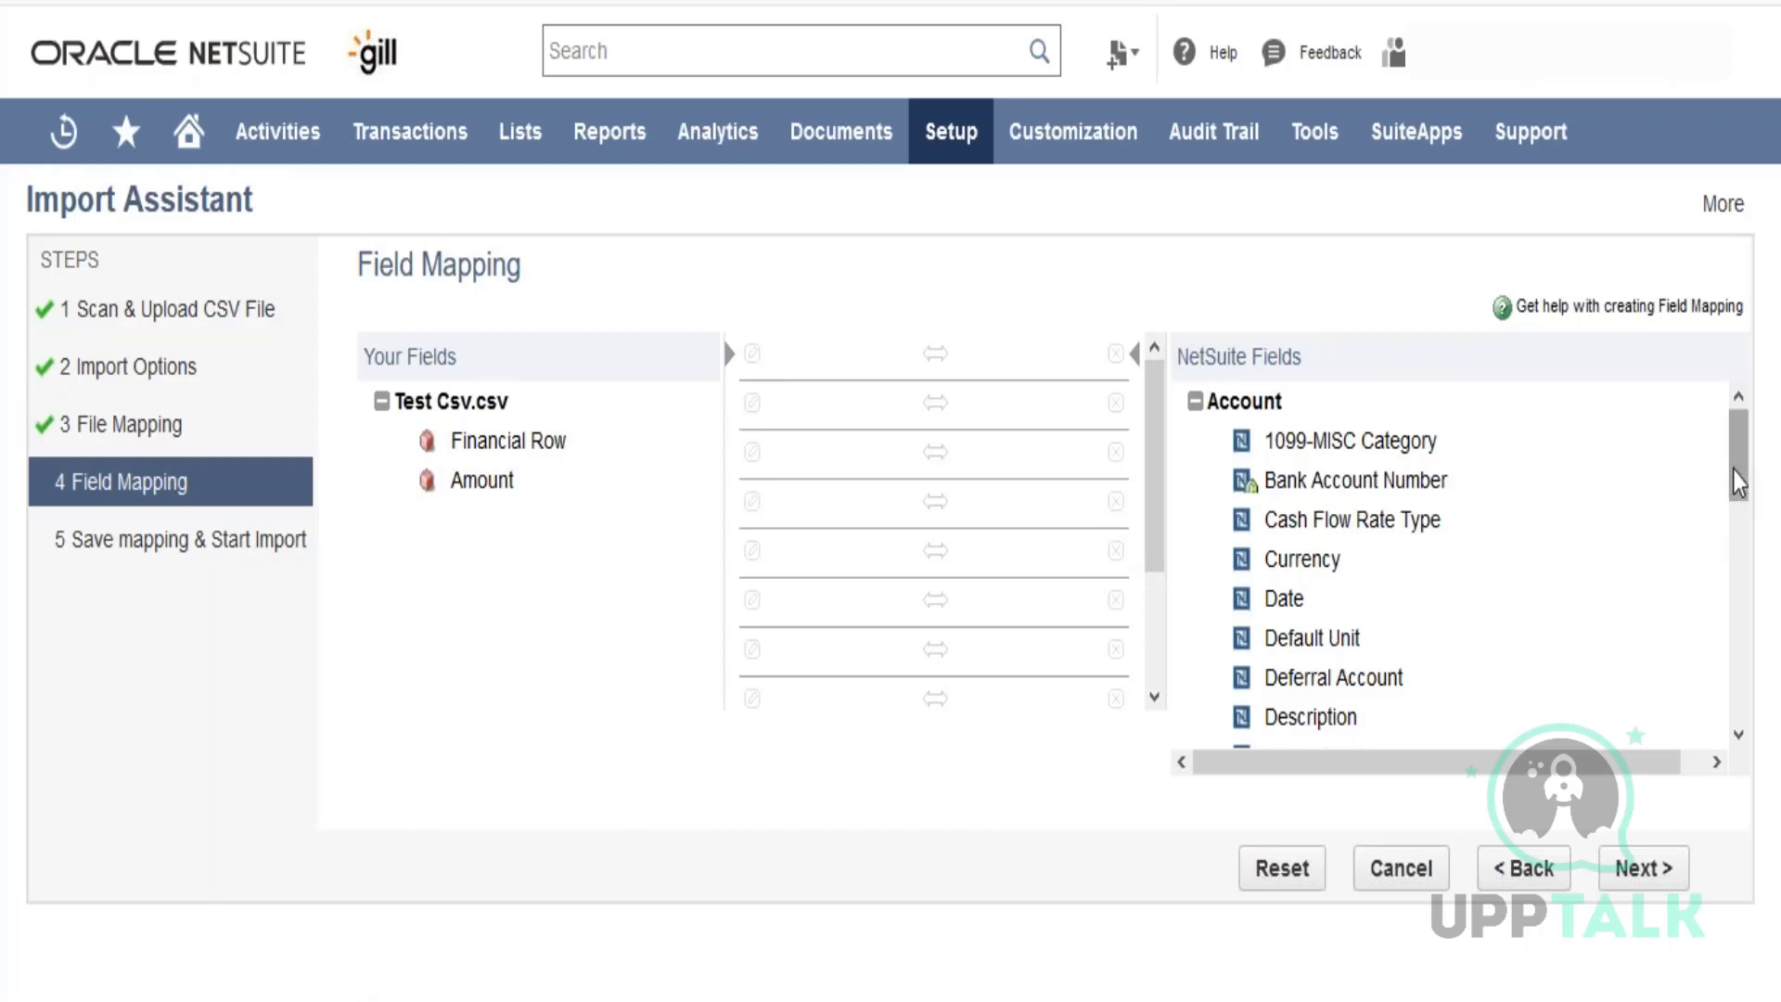
left_click_drag(1739, 477, 1741, 548)
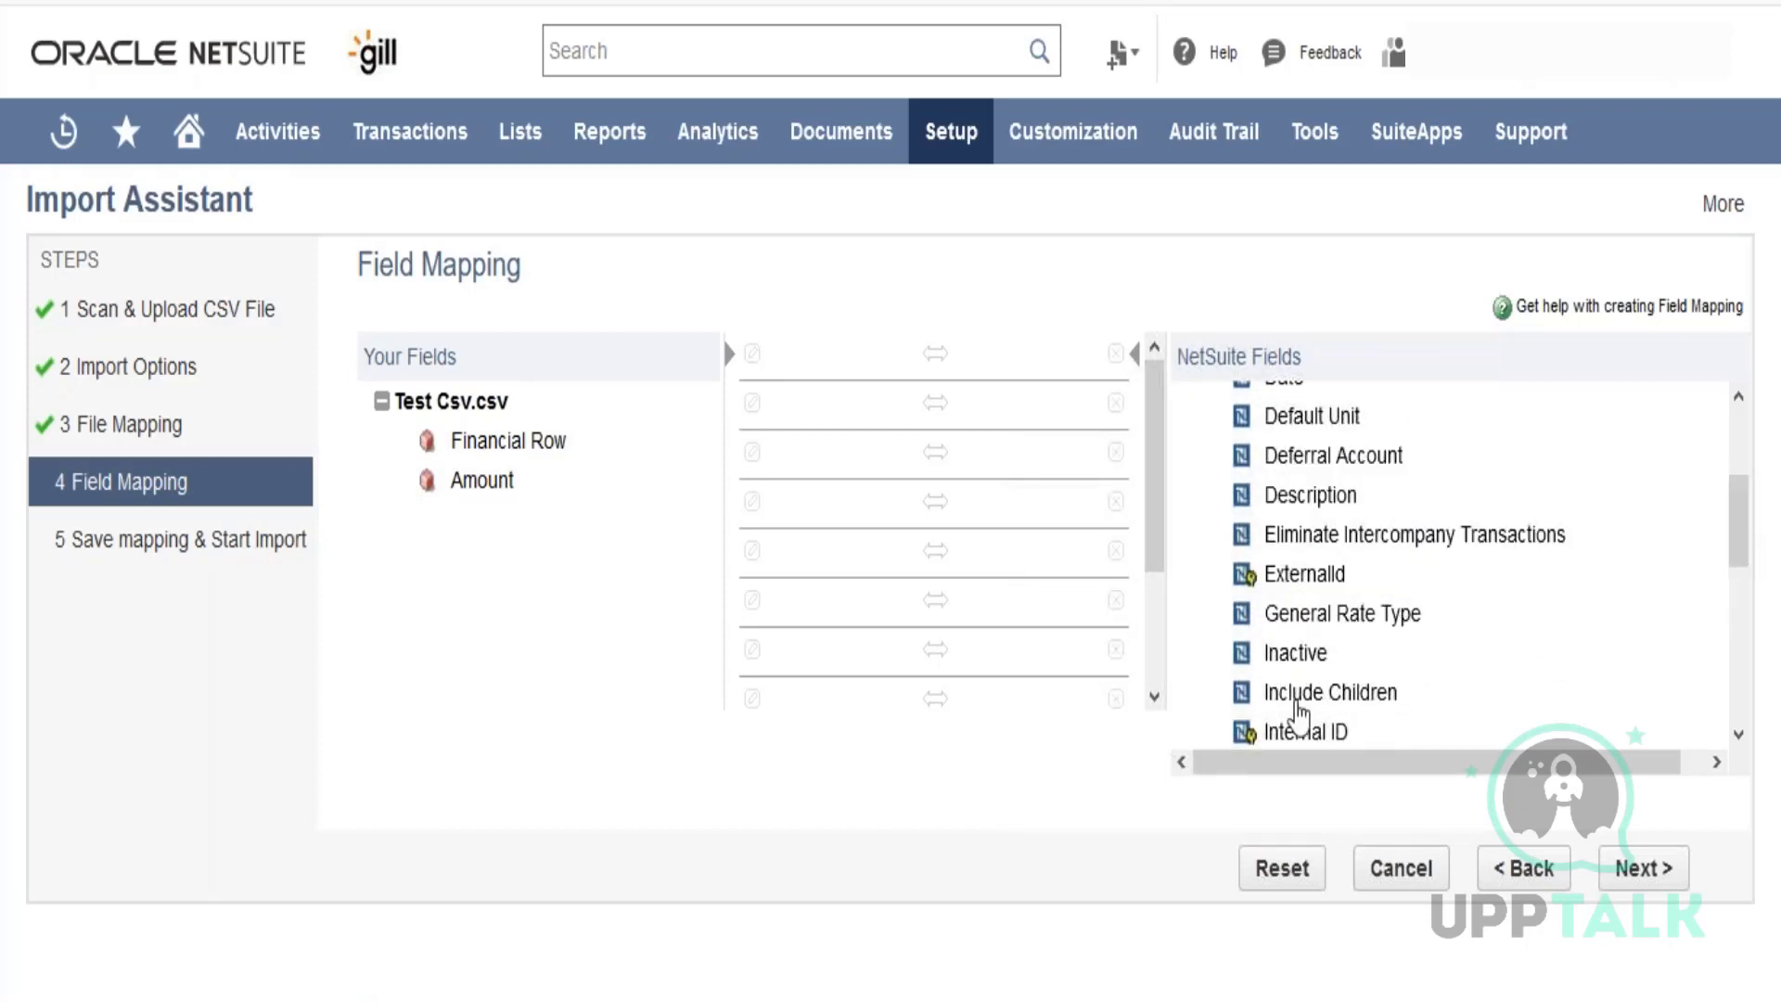
left_click_drag(1299, 739, 865, 360)
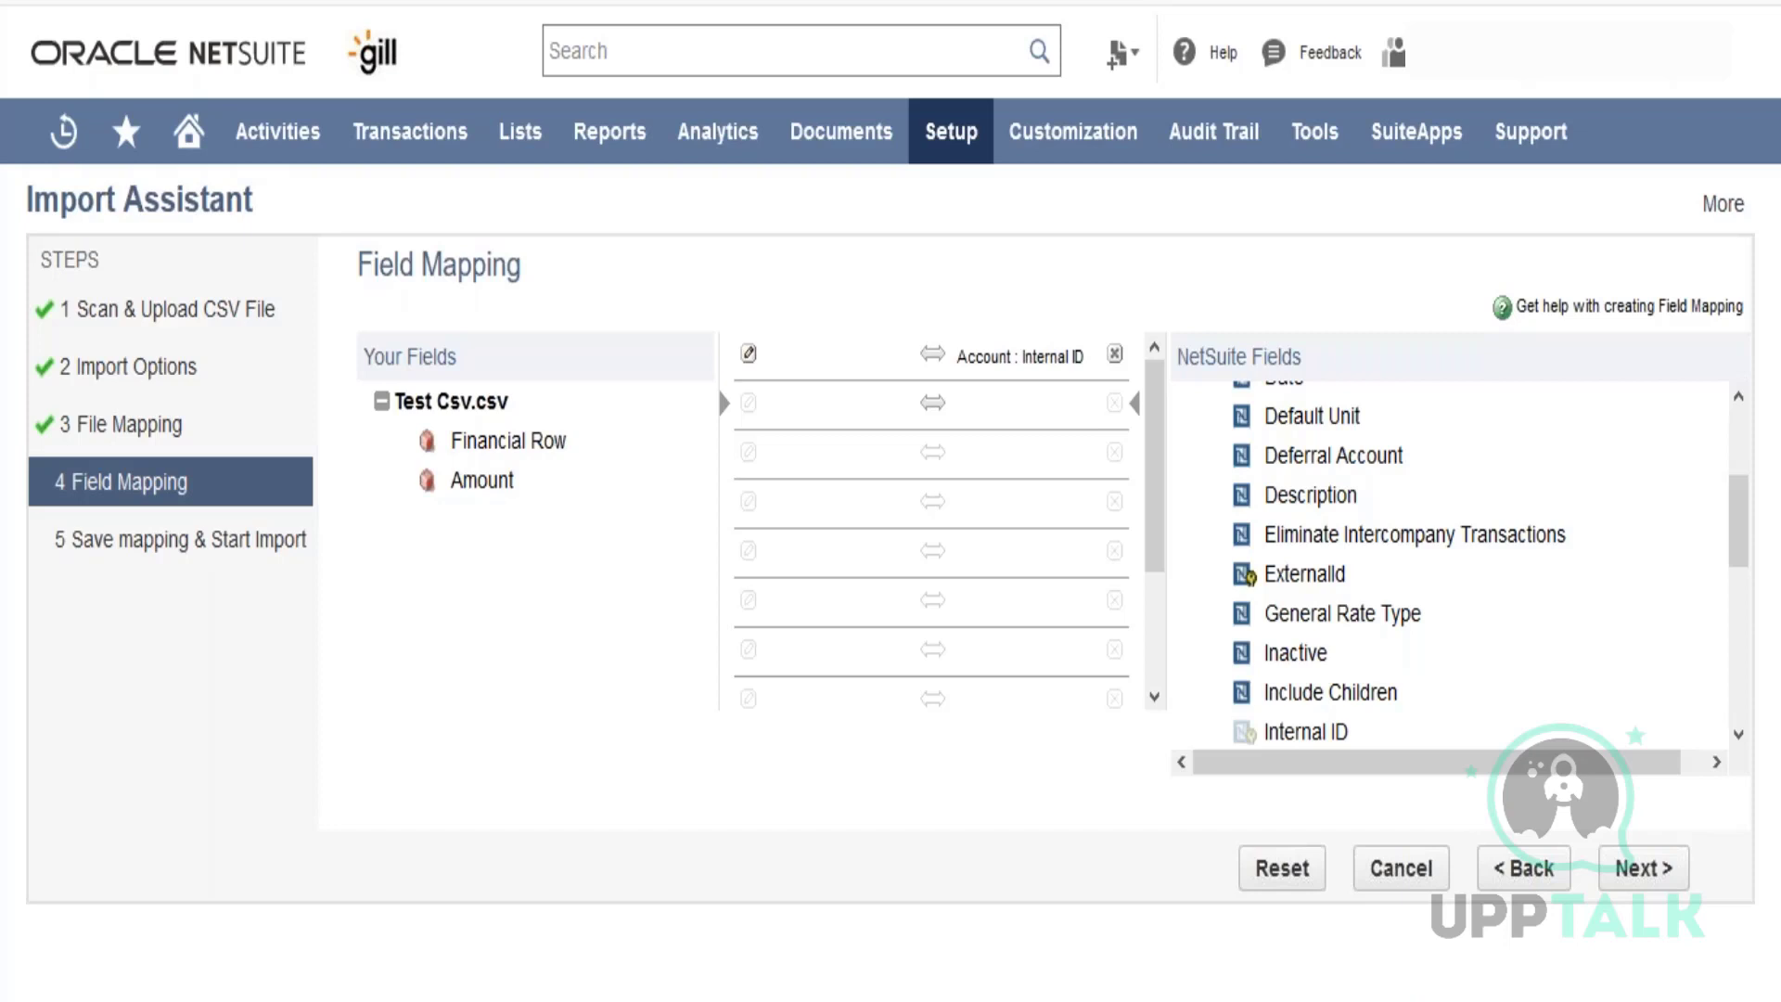
Step: Open the saved CSV imports, review the field map of Test Customer Upload, and close it
mouse_move(964, 162)
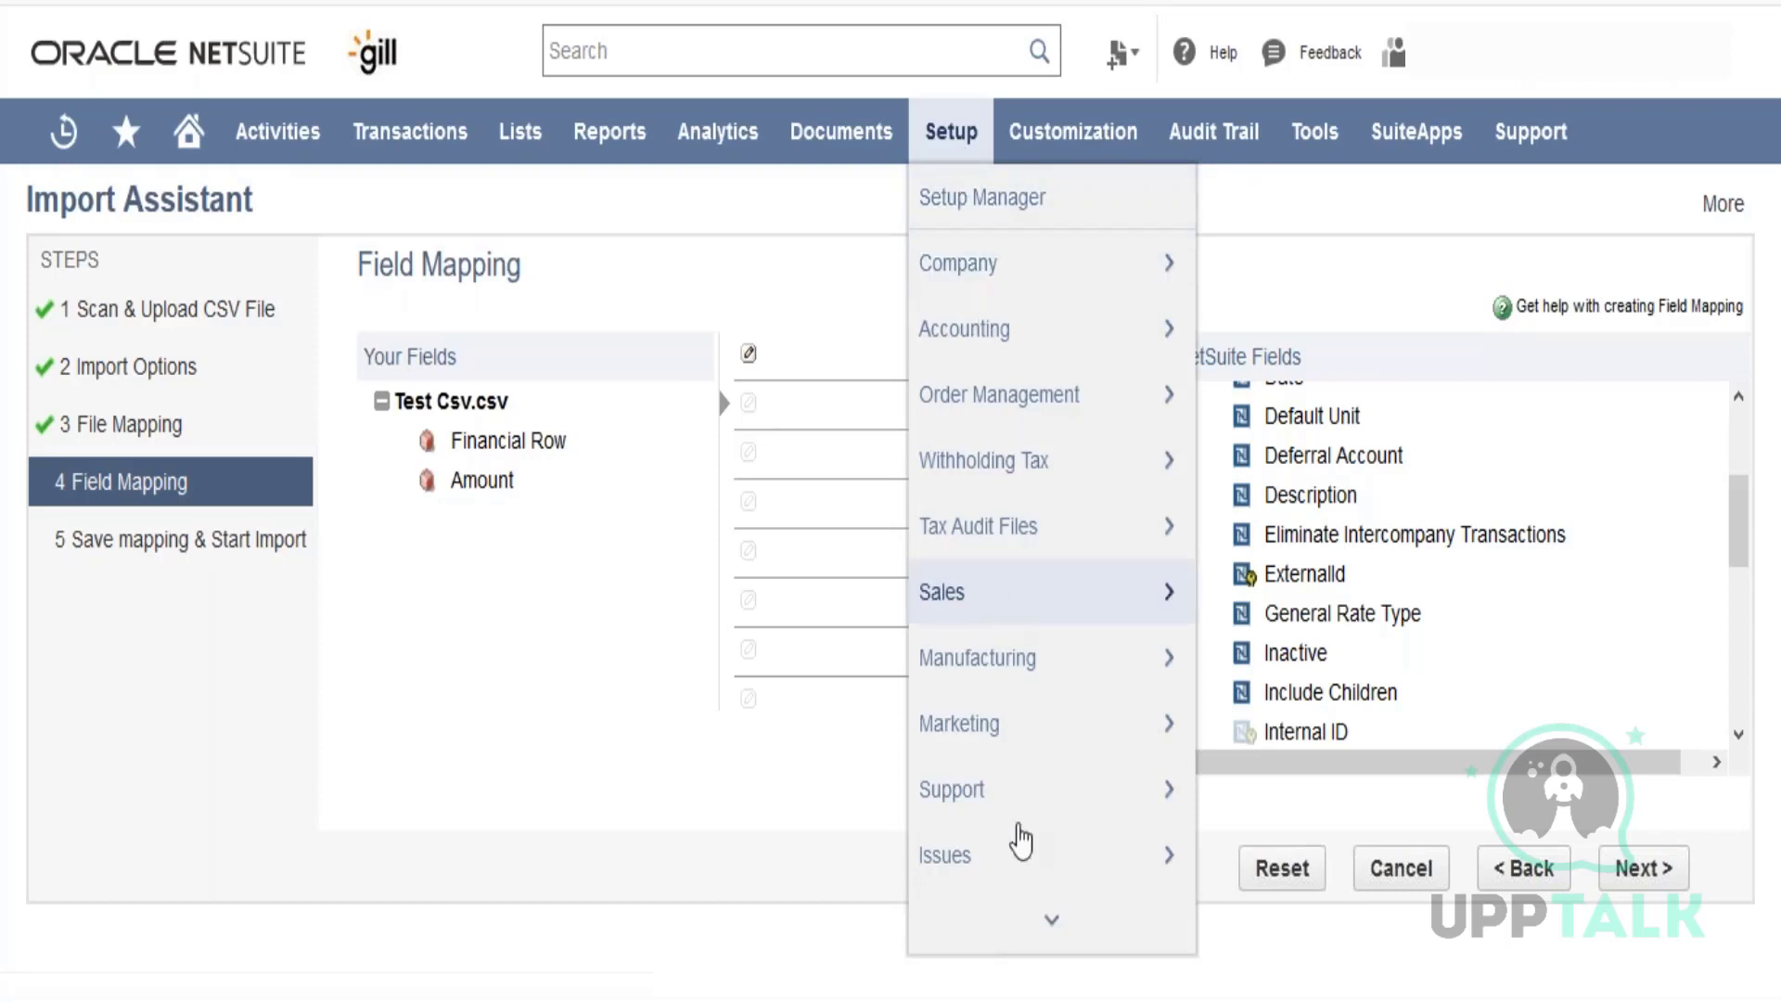
mouse_move(1020, 848)
mouse_move(1029, 918)
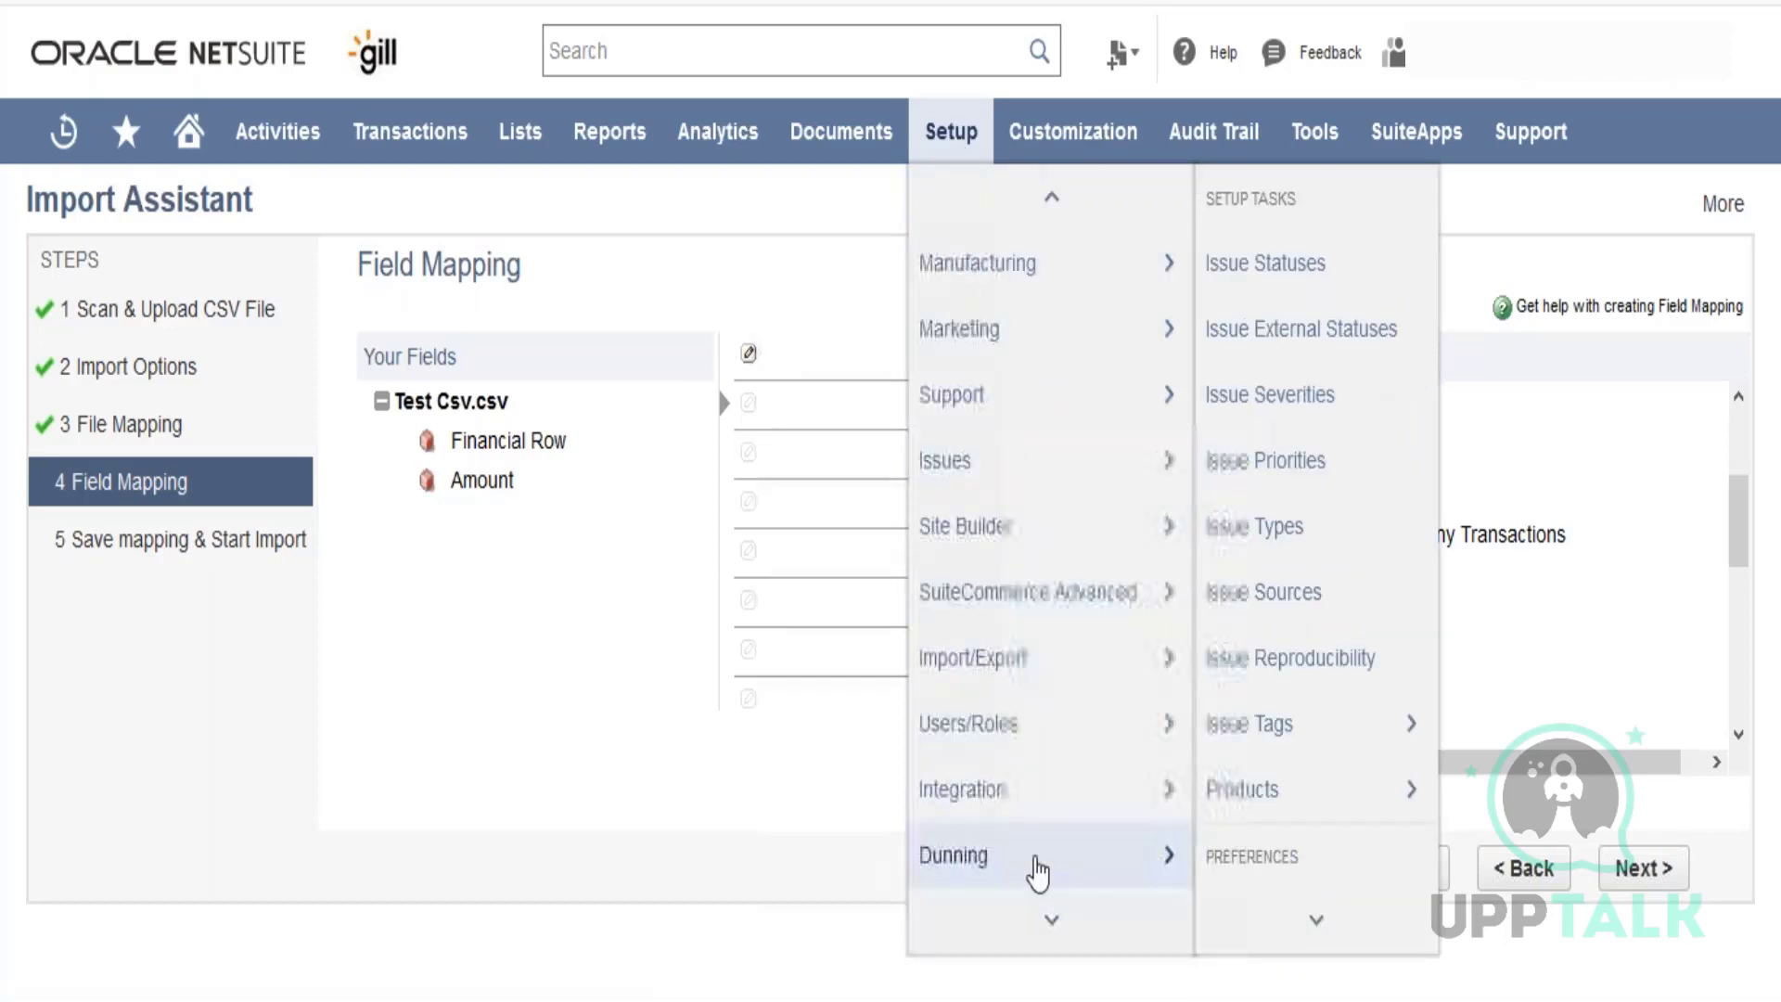
mouse_move(1071, 649)
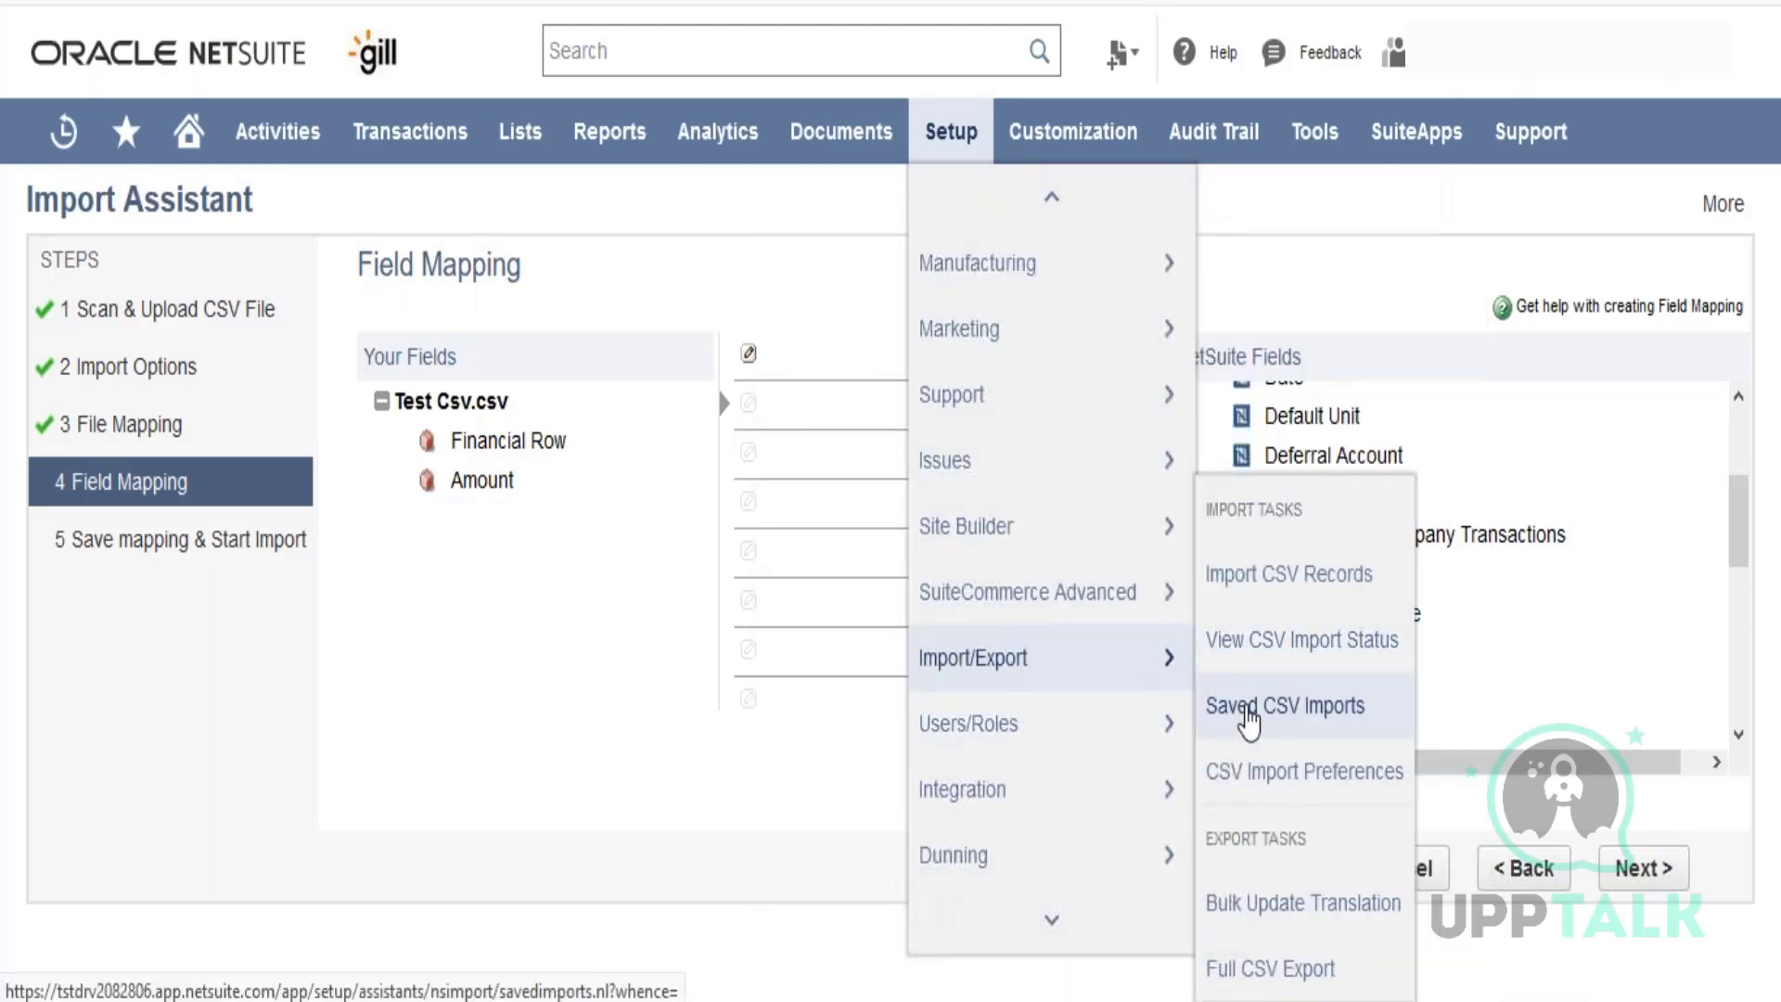
left_click(1248, 714)
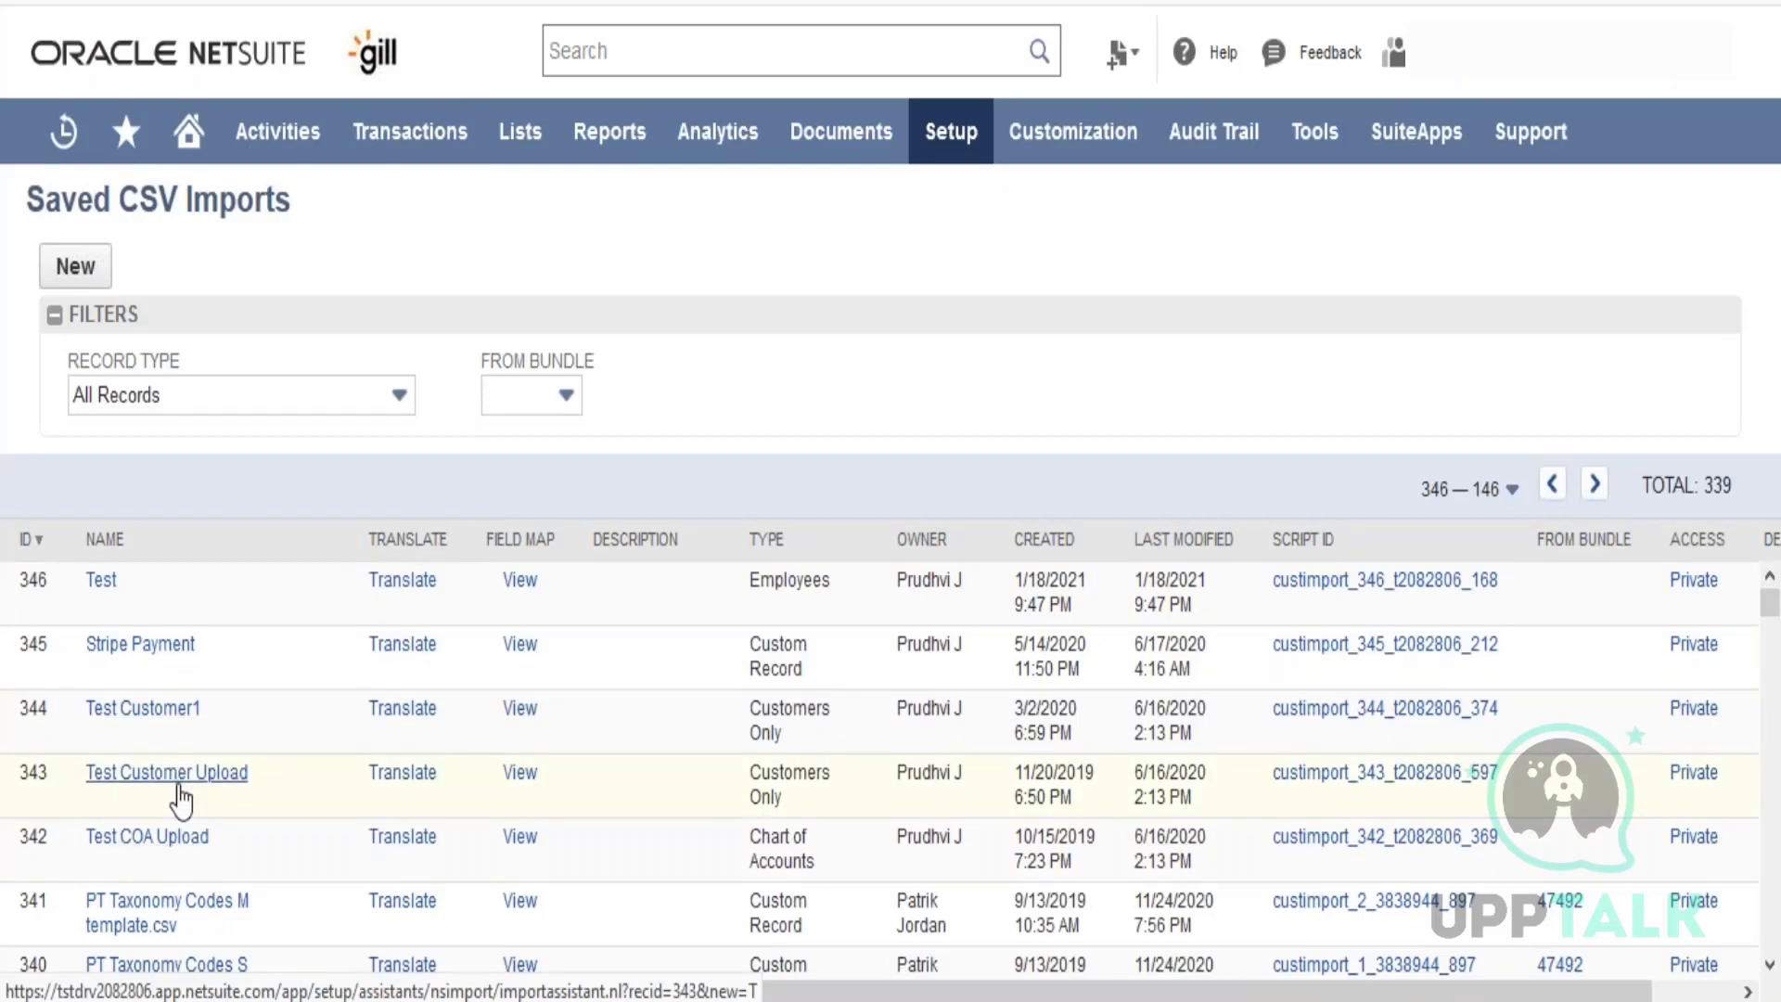
left_click(520, 772)
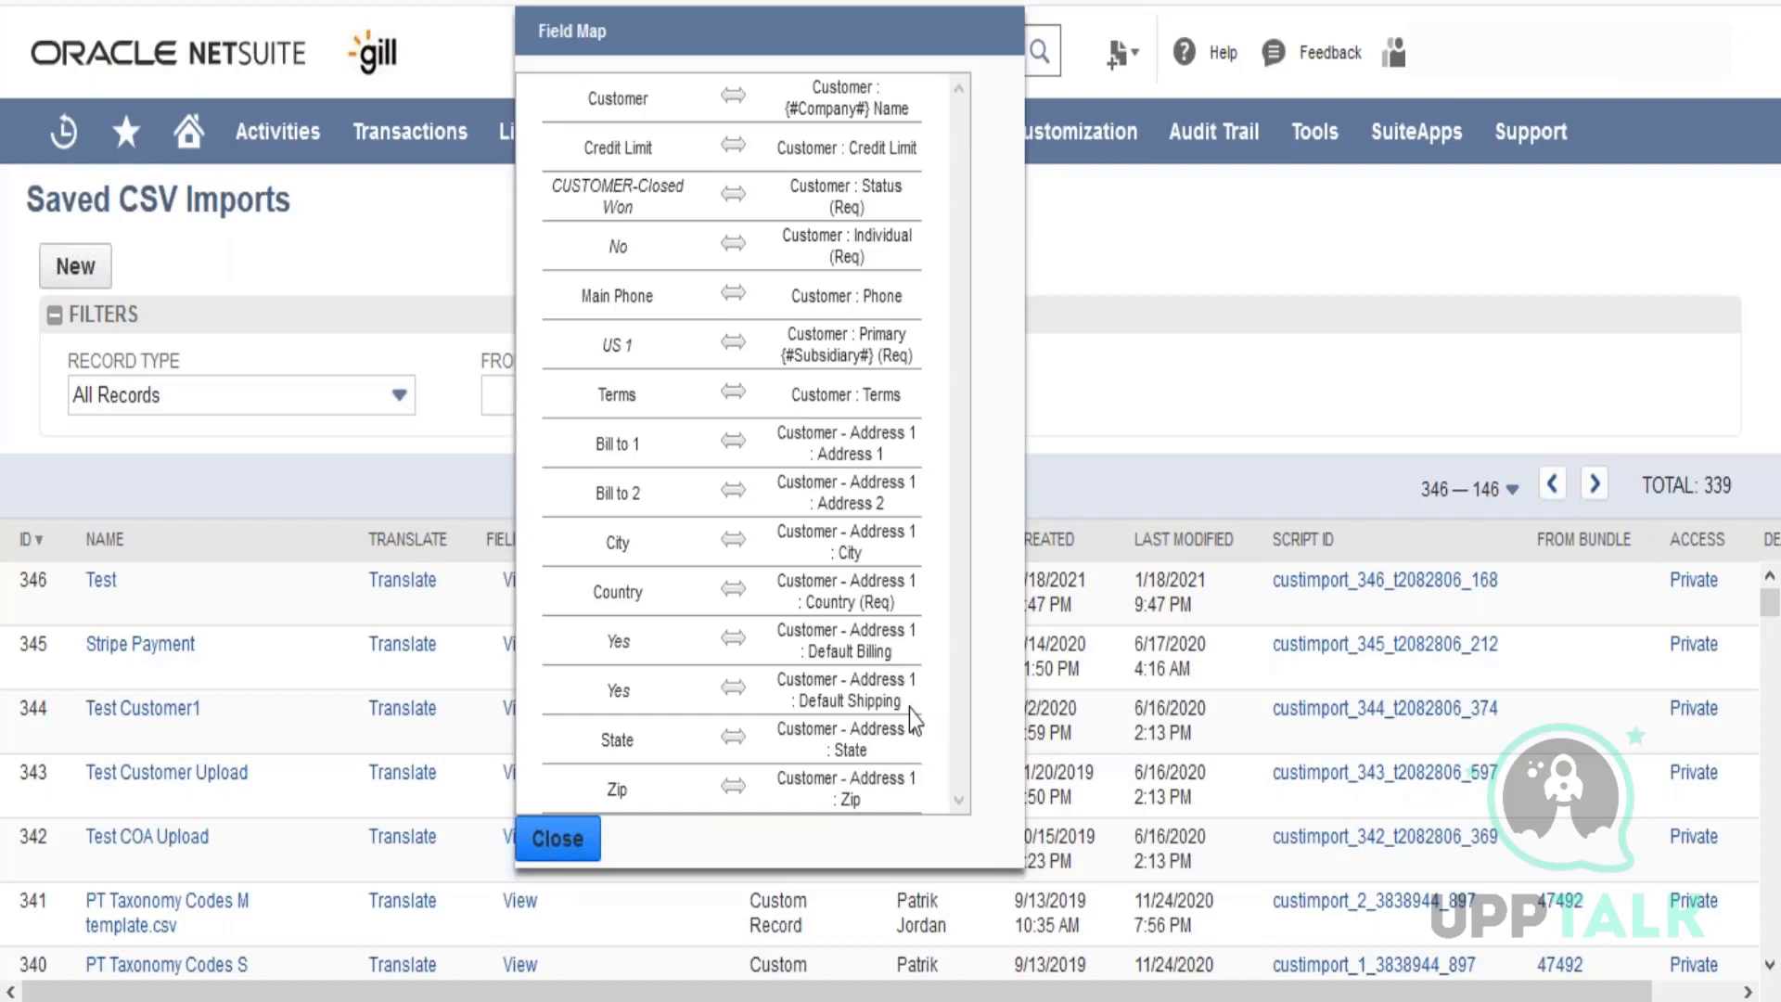
left_click(565, 838)
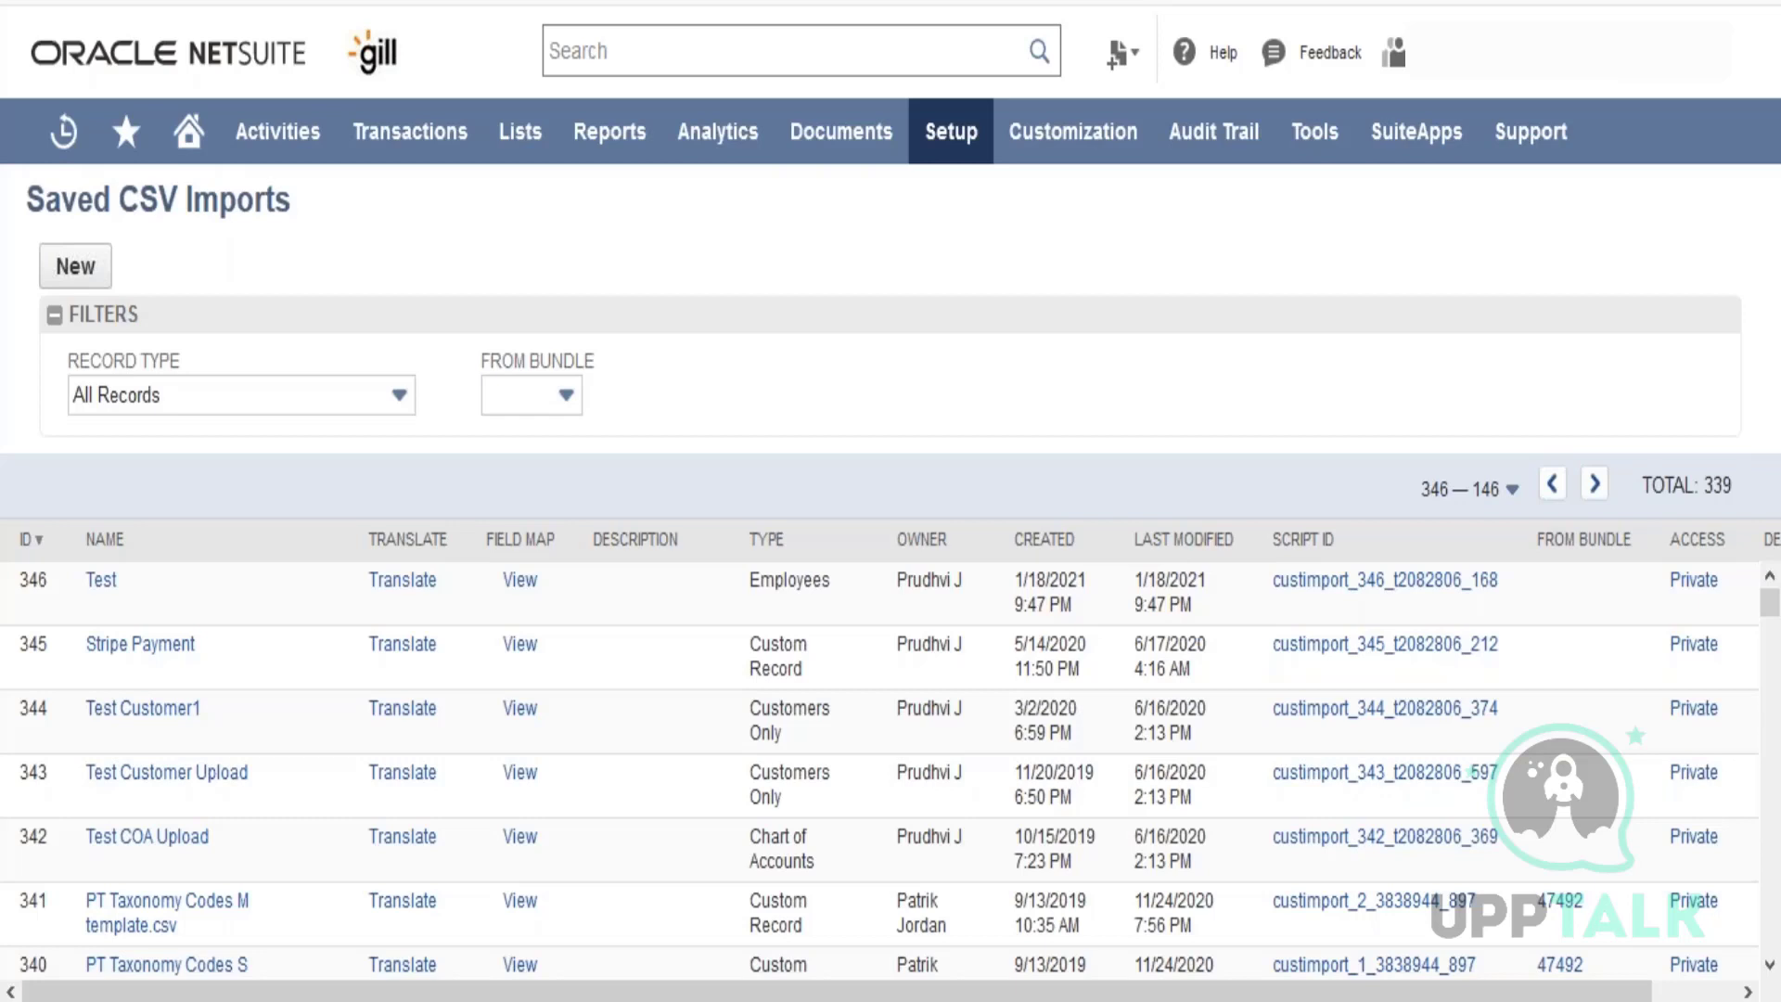
key("XF86AudioRaiseVolume")
mouse_move(516, 135)
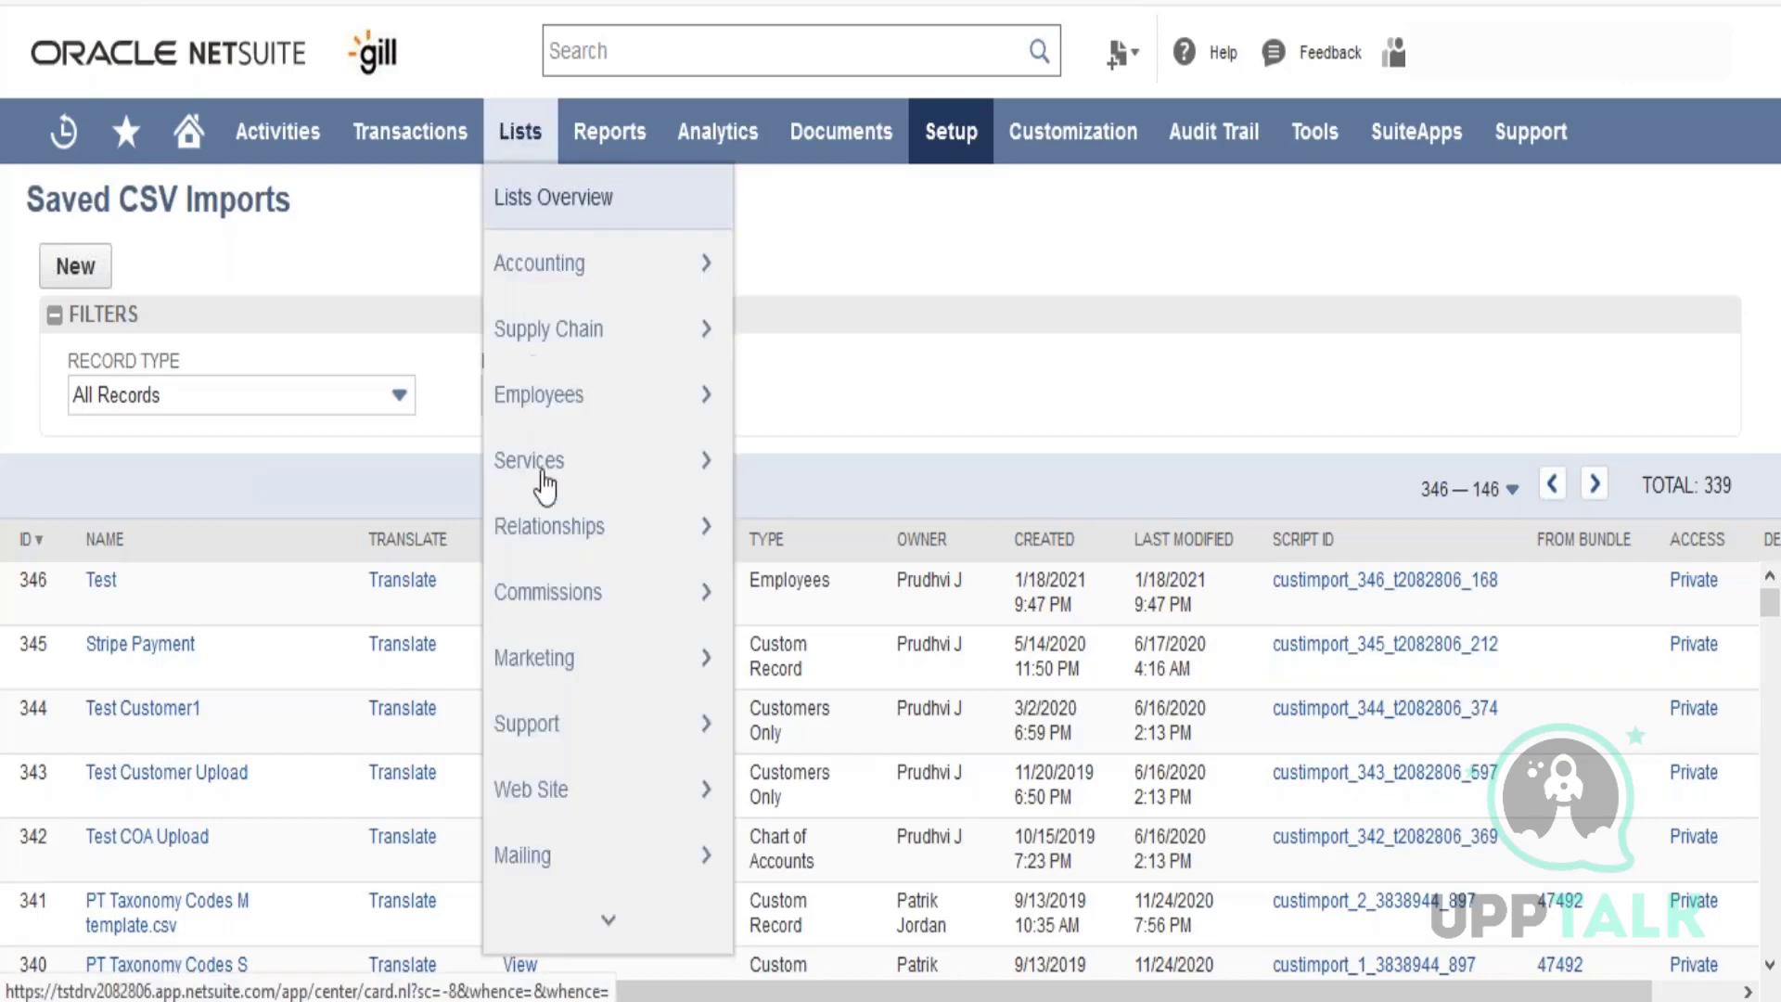
mouse_move(575, 932)
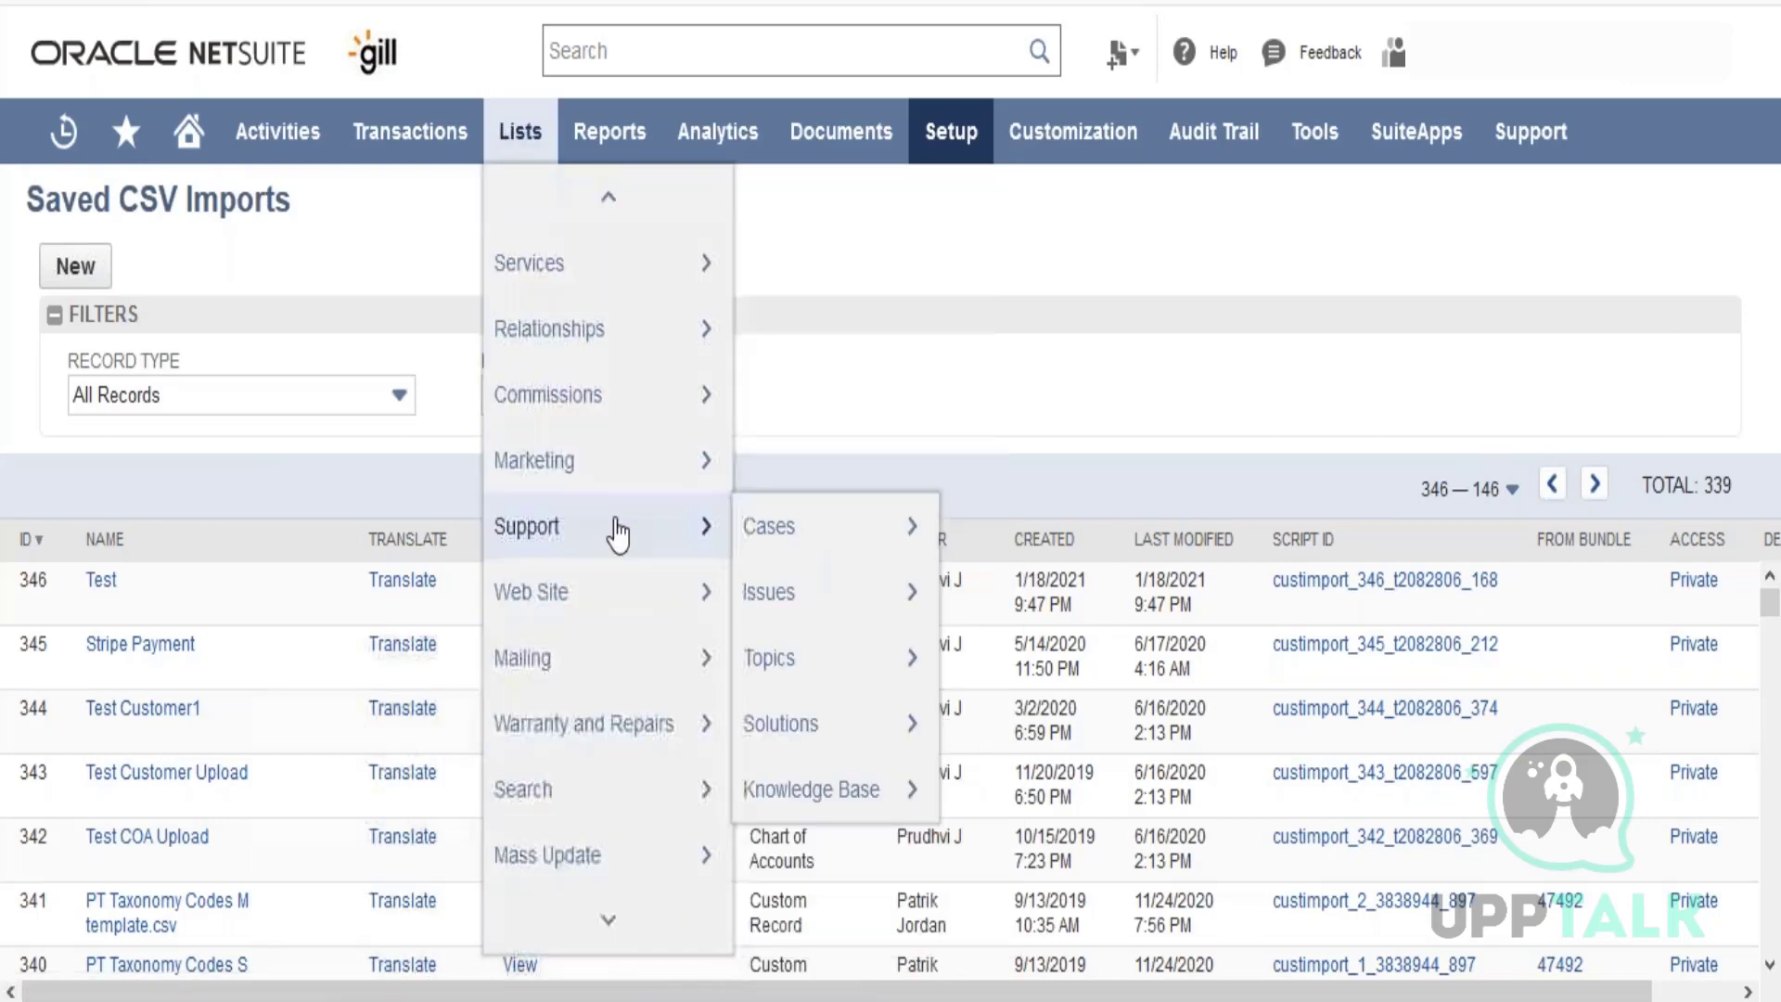
mouse_move(616, 384)
mouse_move(620, 269)
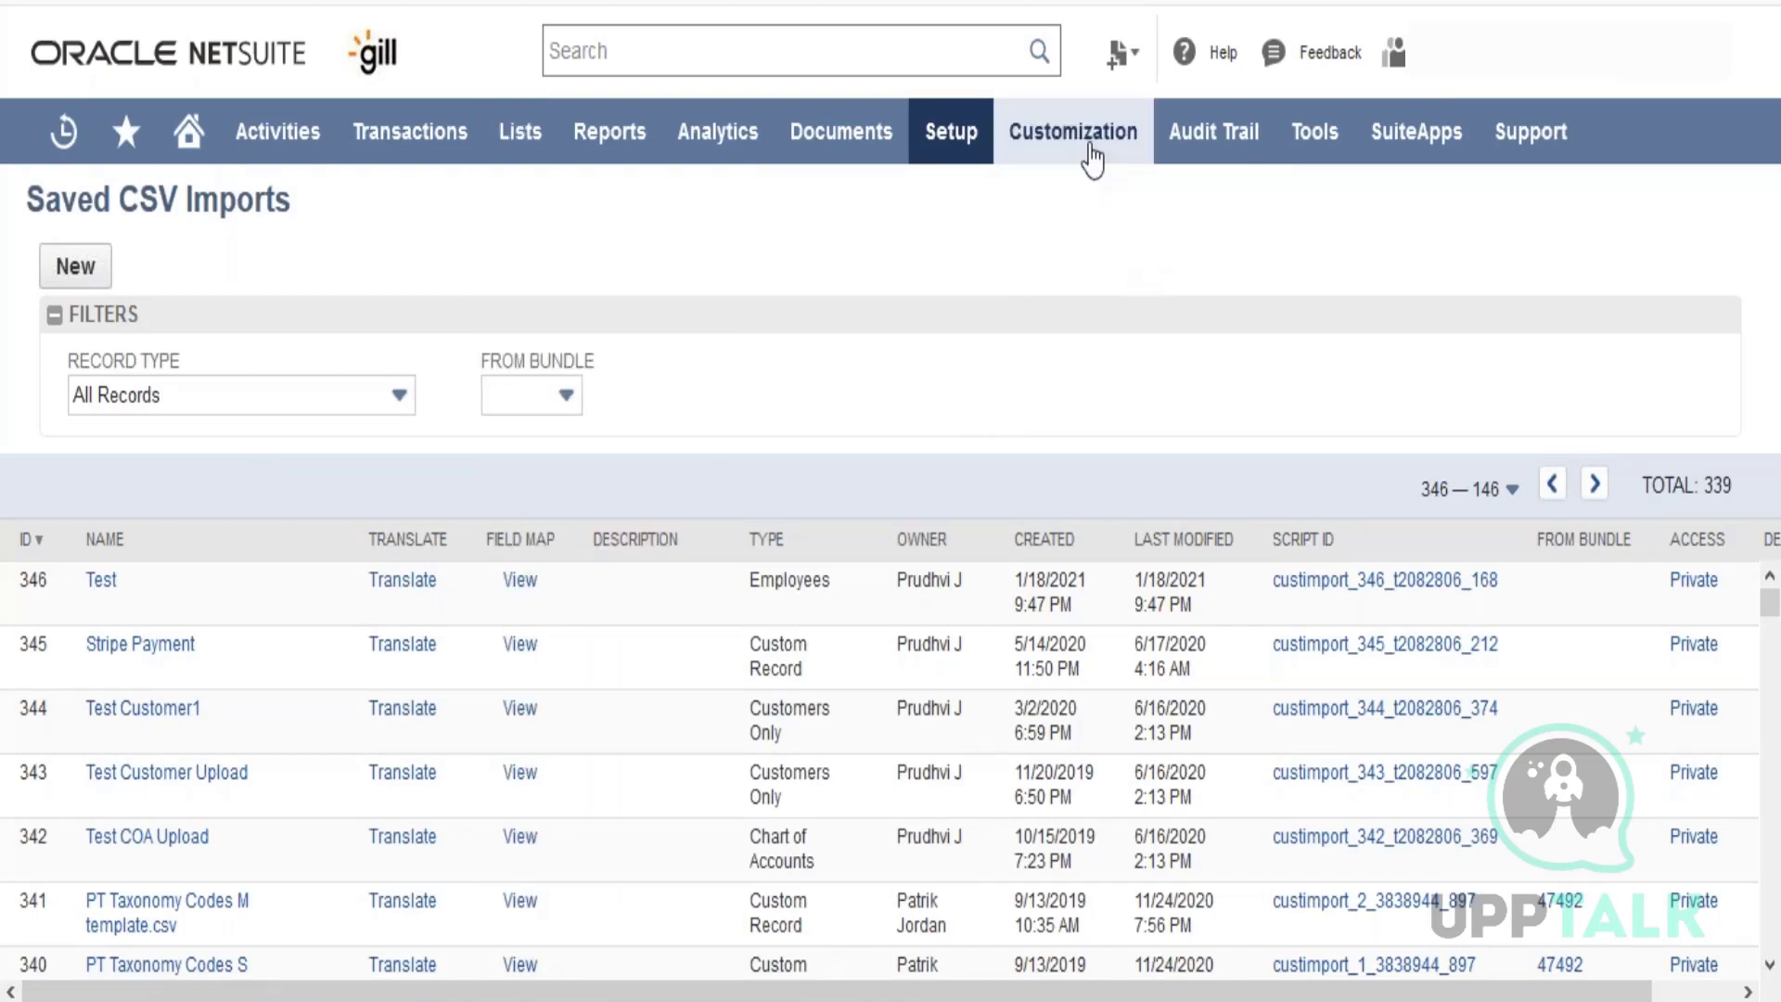
mouse_move(1091, 156)
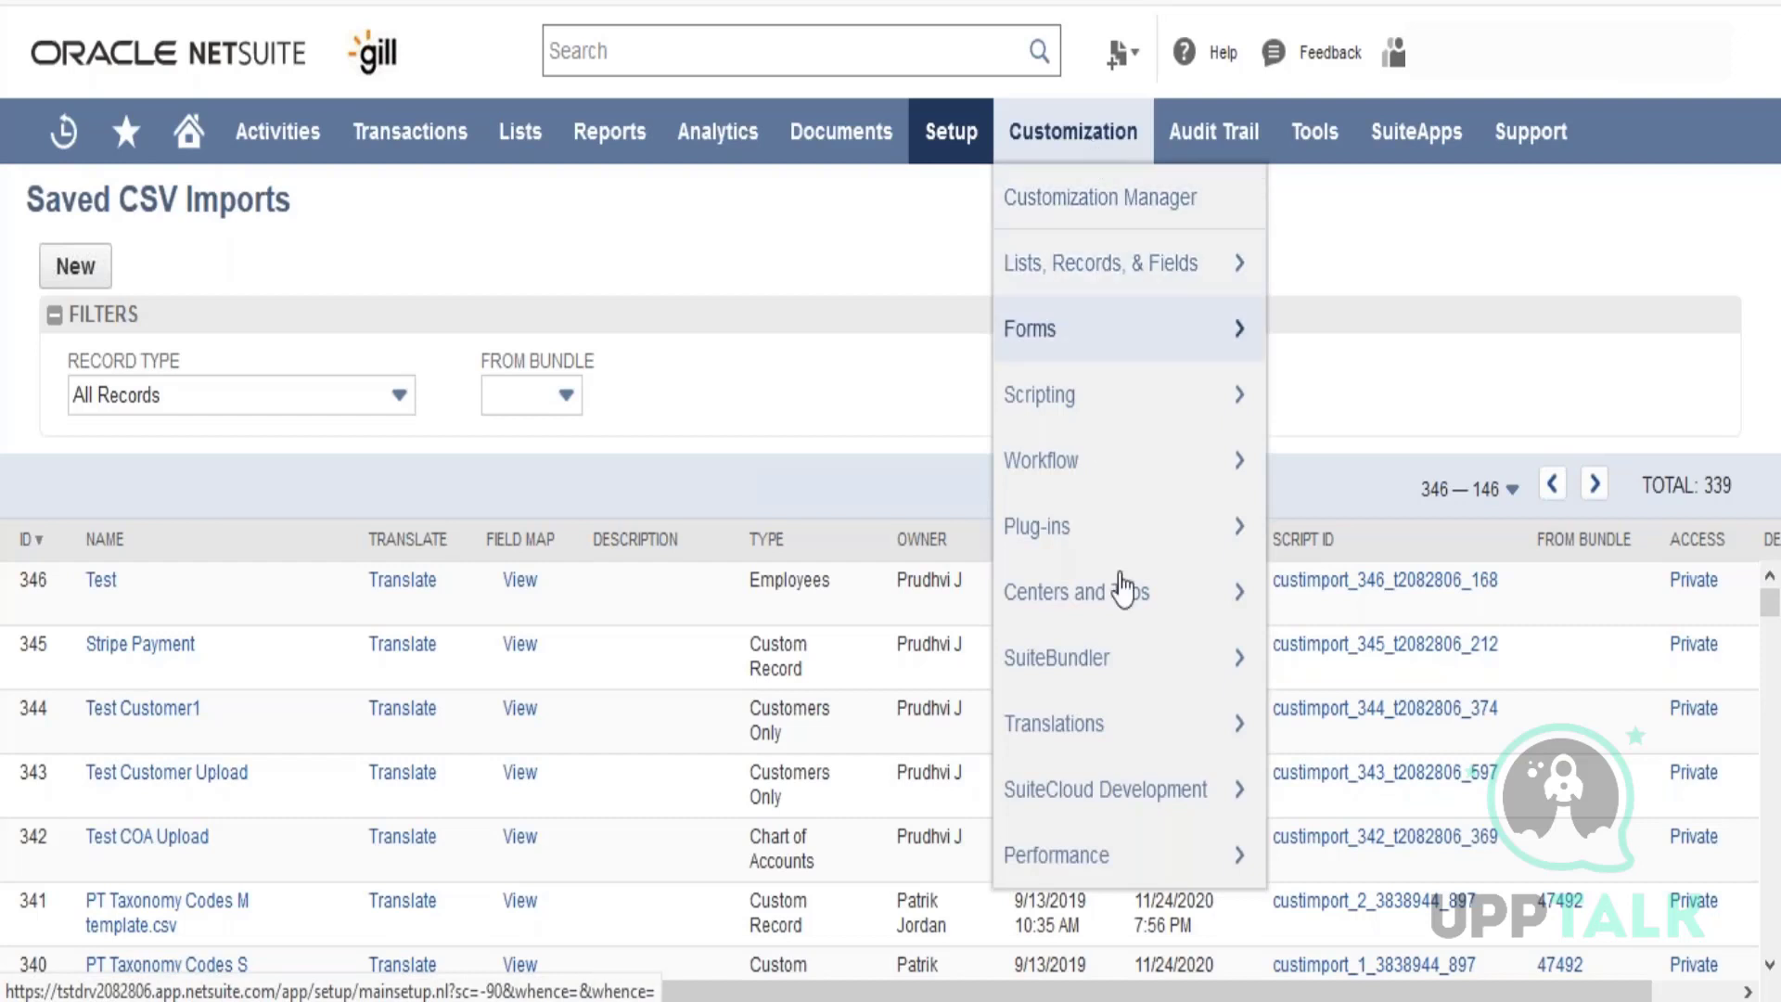
Step: Go to the center tabs list and open the Sales Centre's Transactions tab for editing to review its categories
mouse_move(1127, 624)
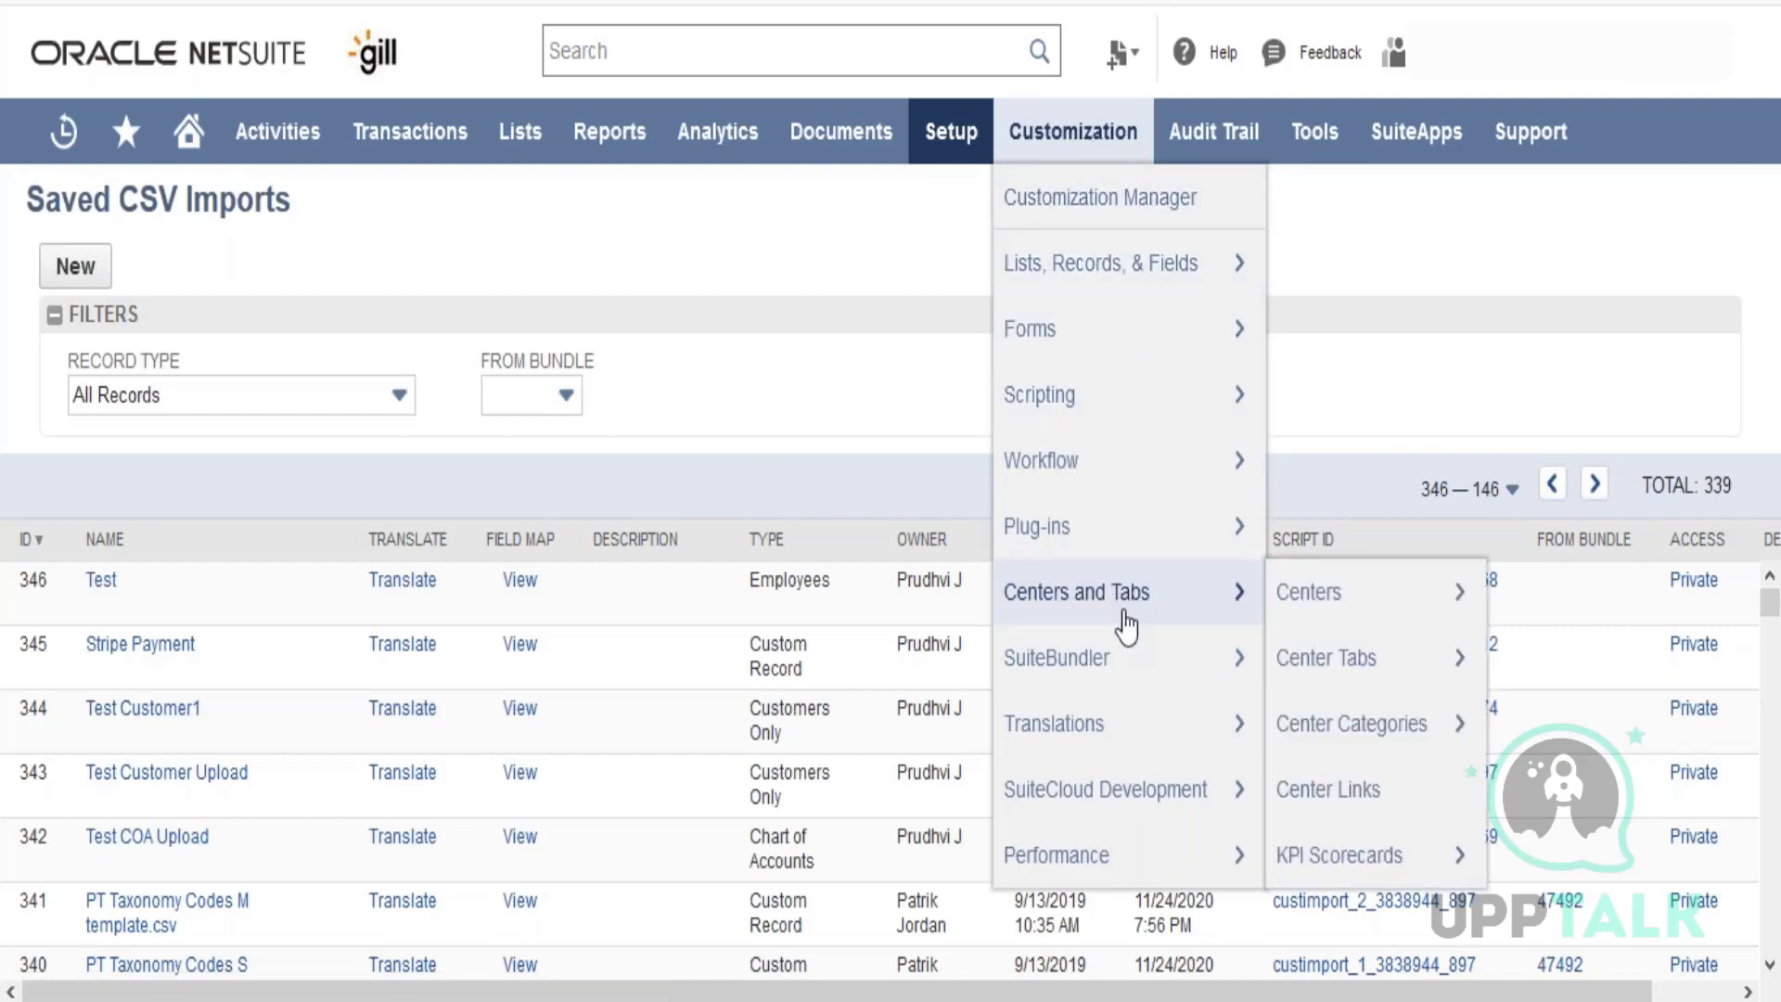
mouse_move(1300, 614)
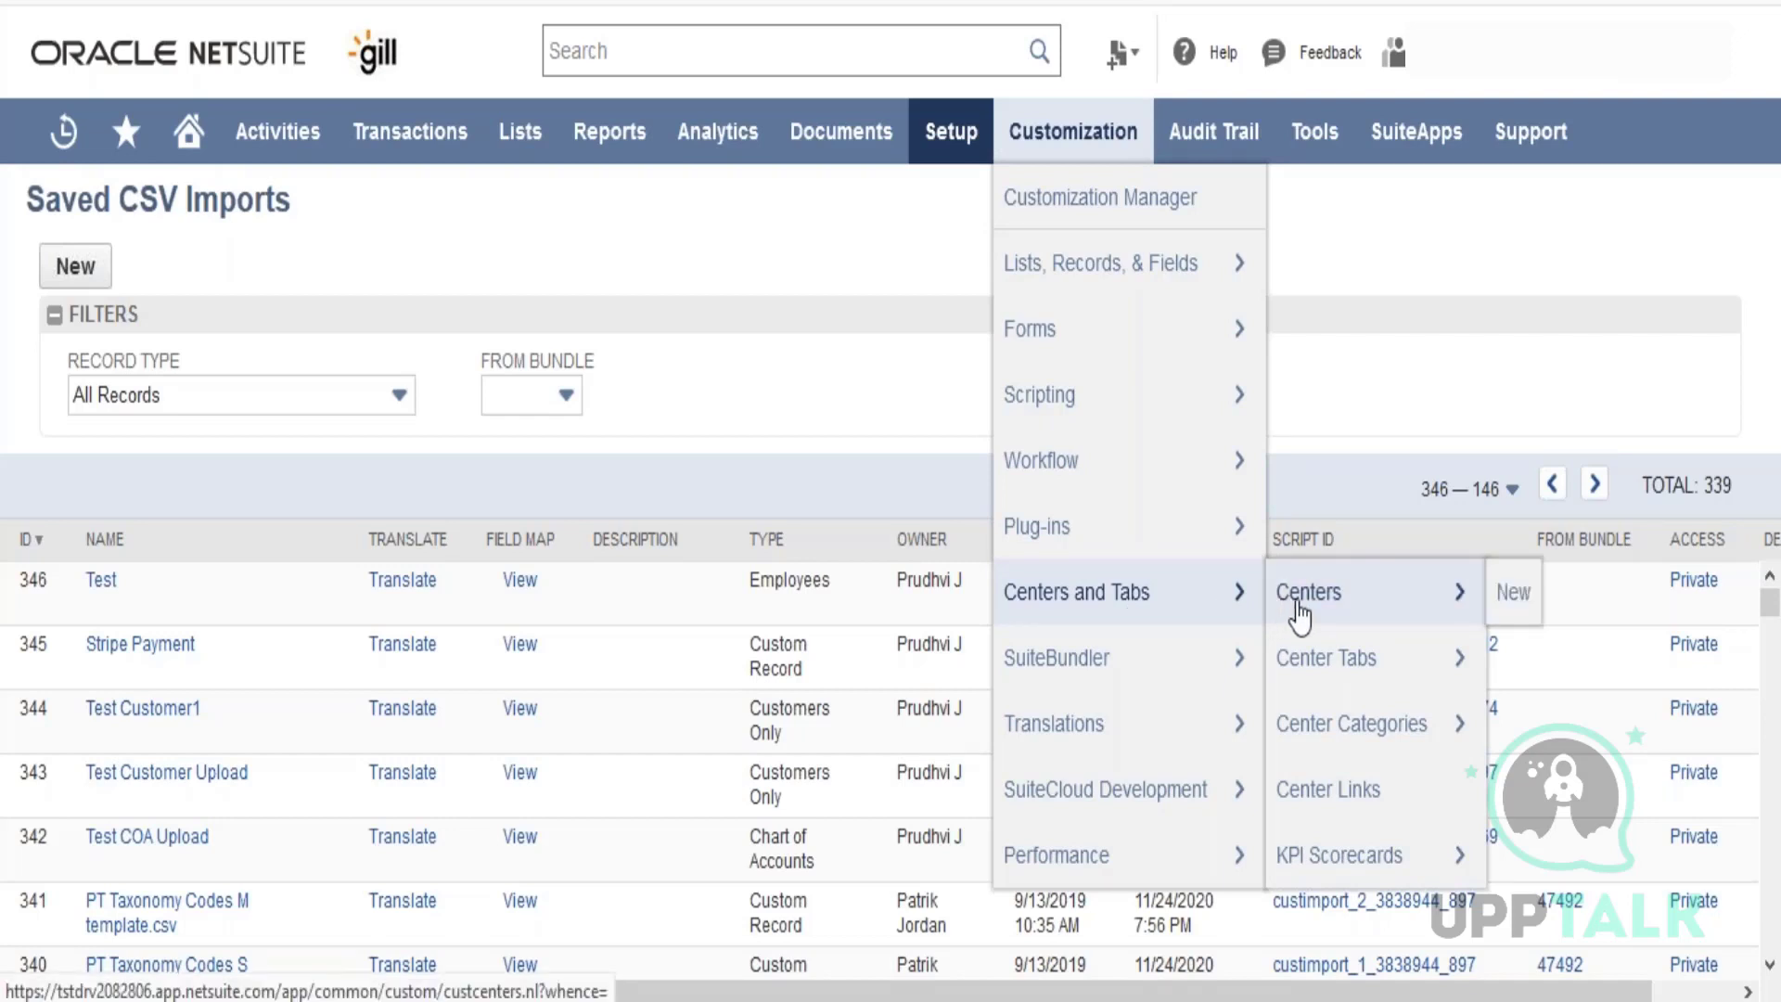
mouse_move(1320, 667)
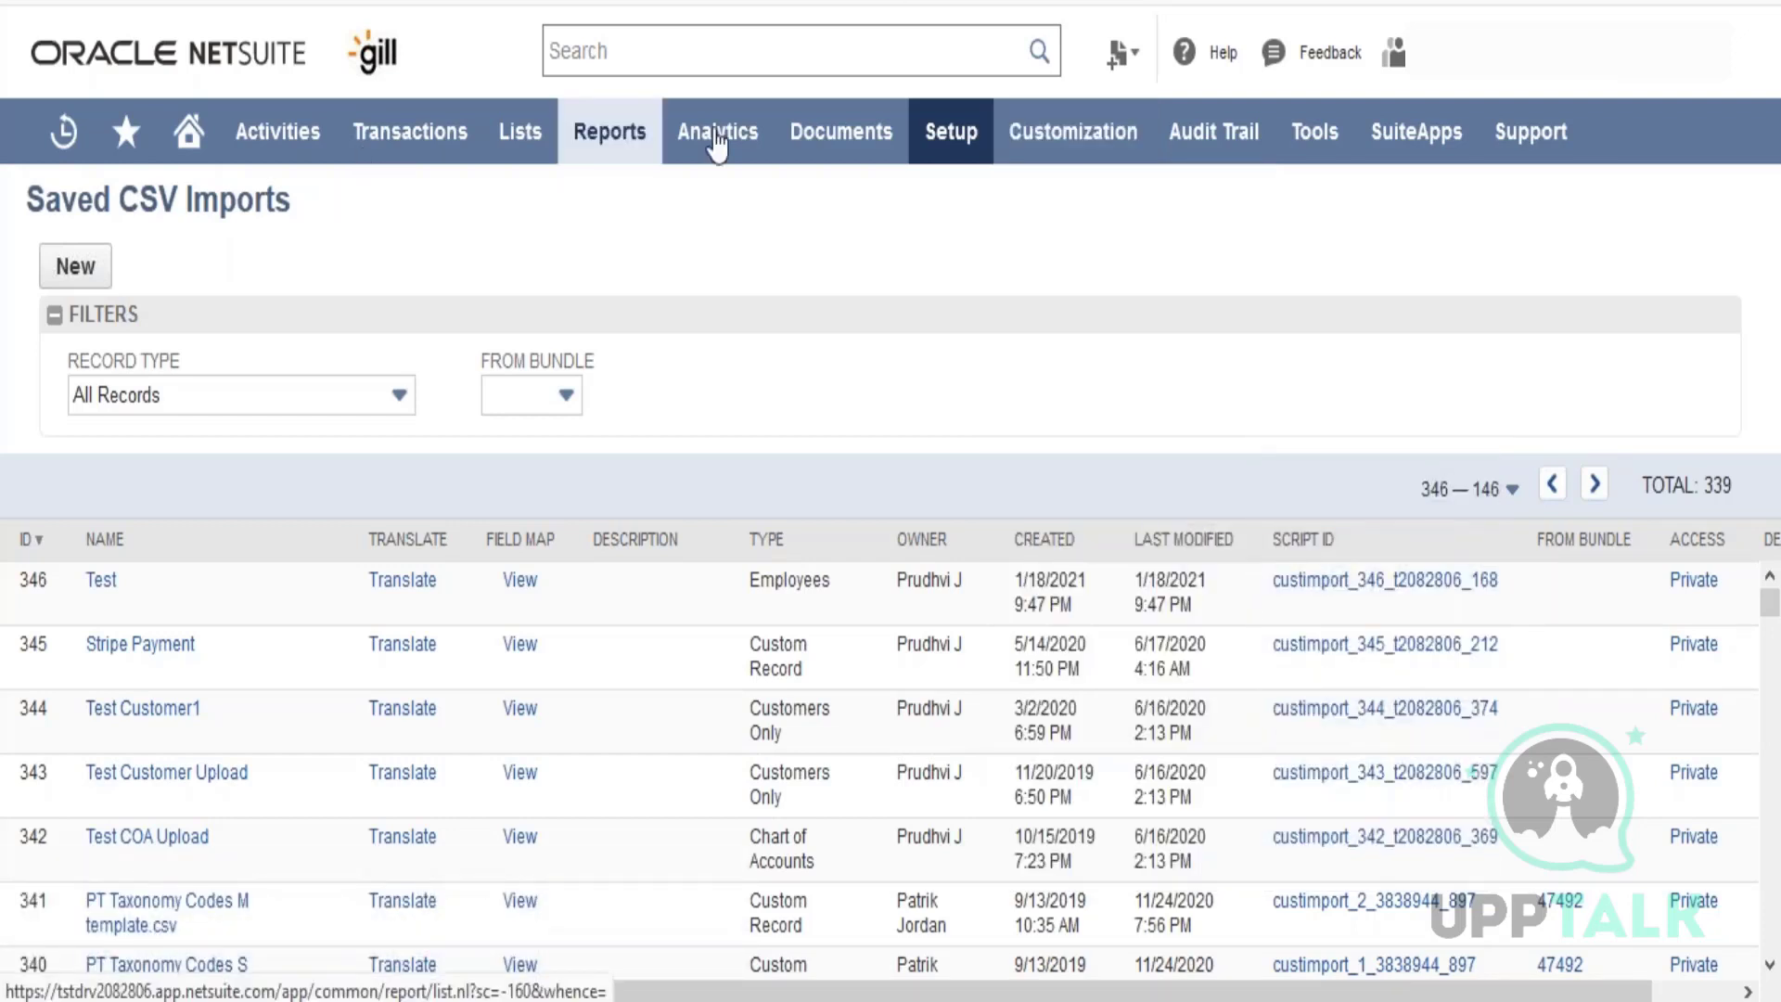
mouse_move(954, 153)
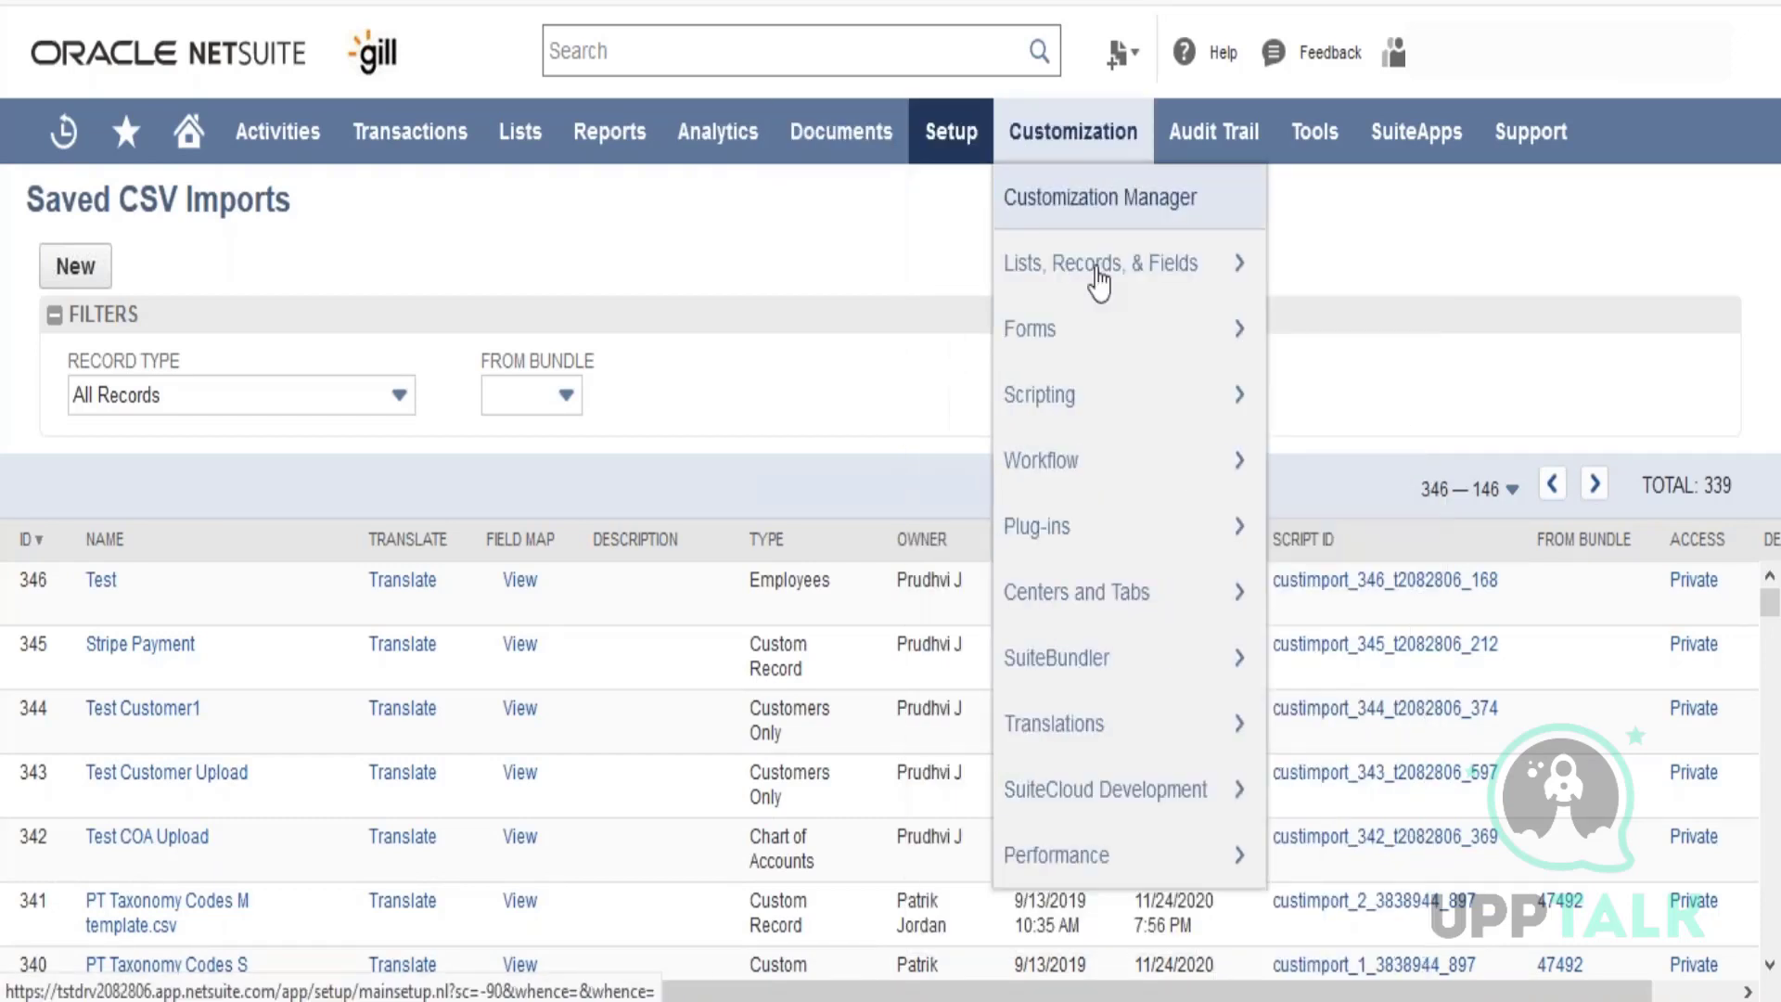
mouse_move(424, 149)
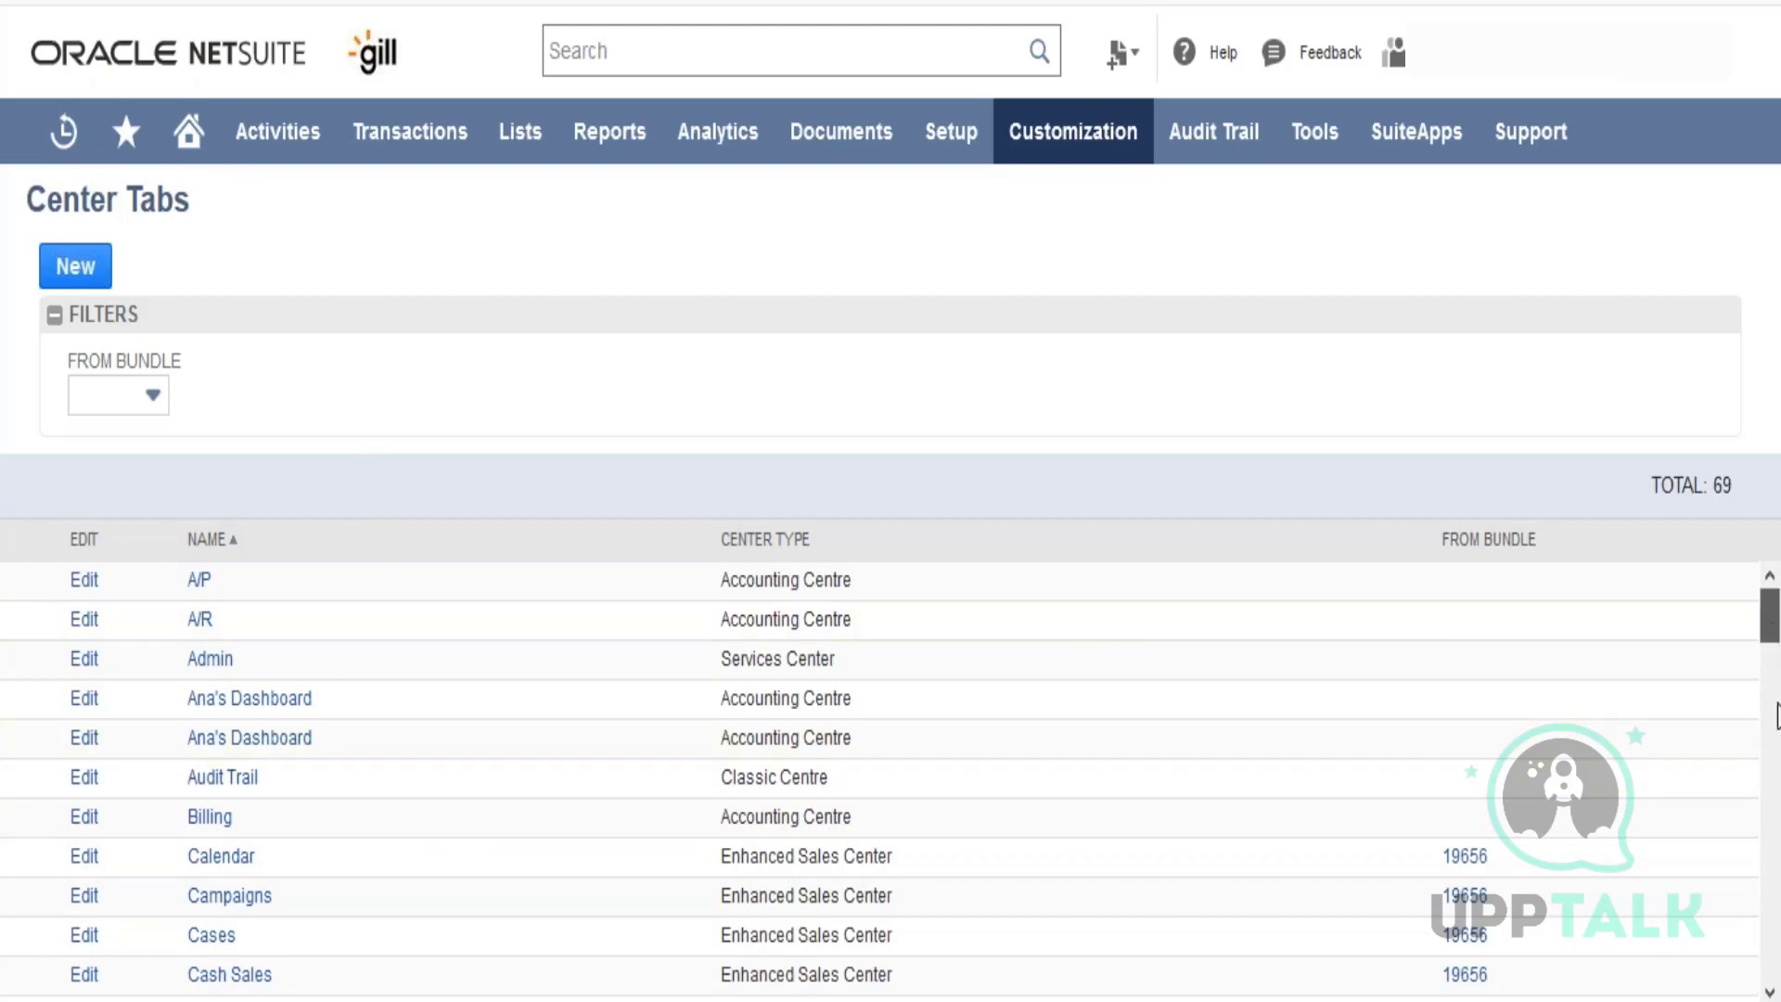
left_click_drag(1772, 637, 1778, 962)
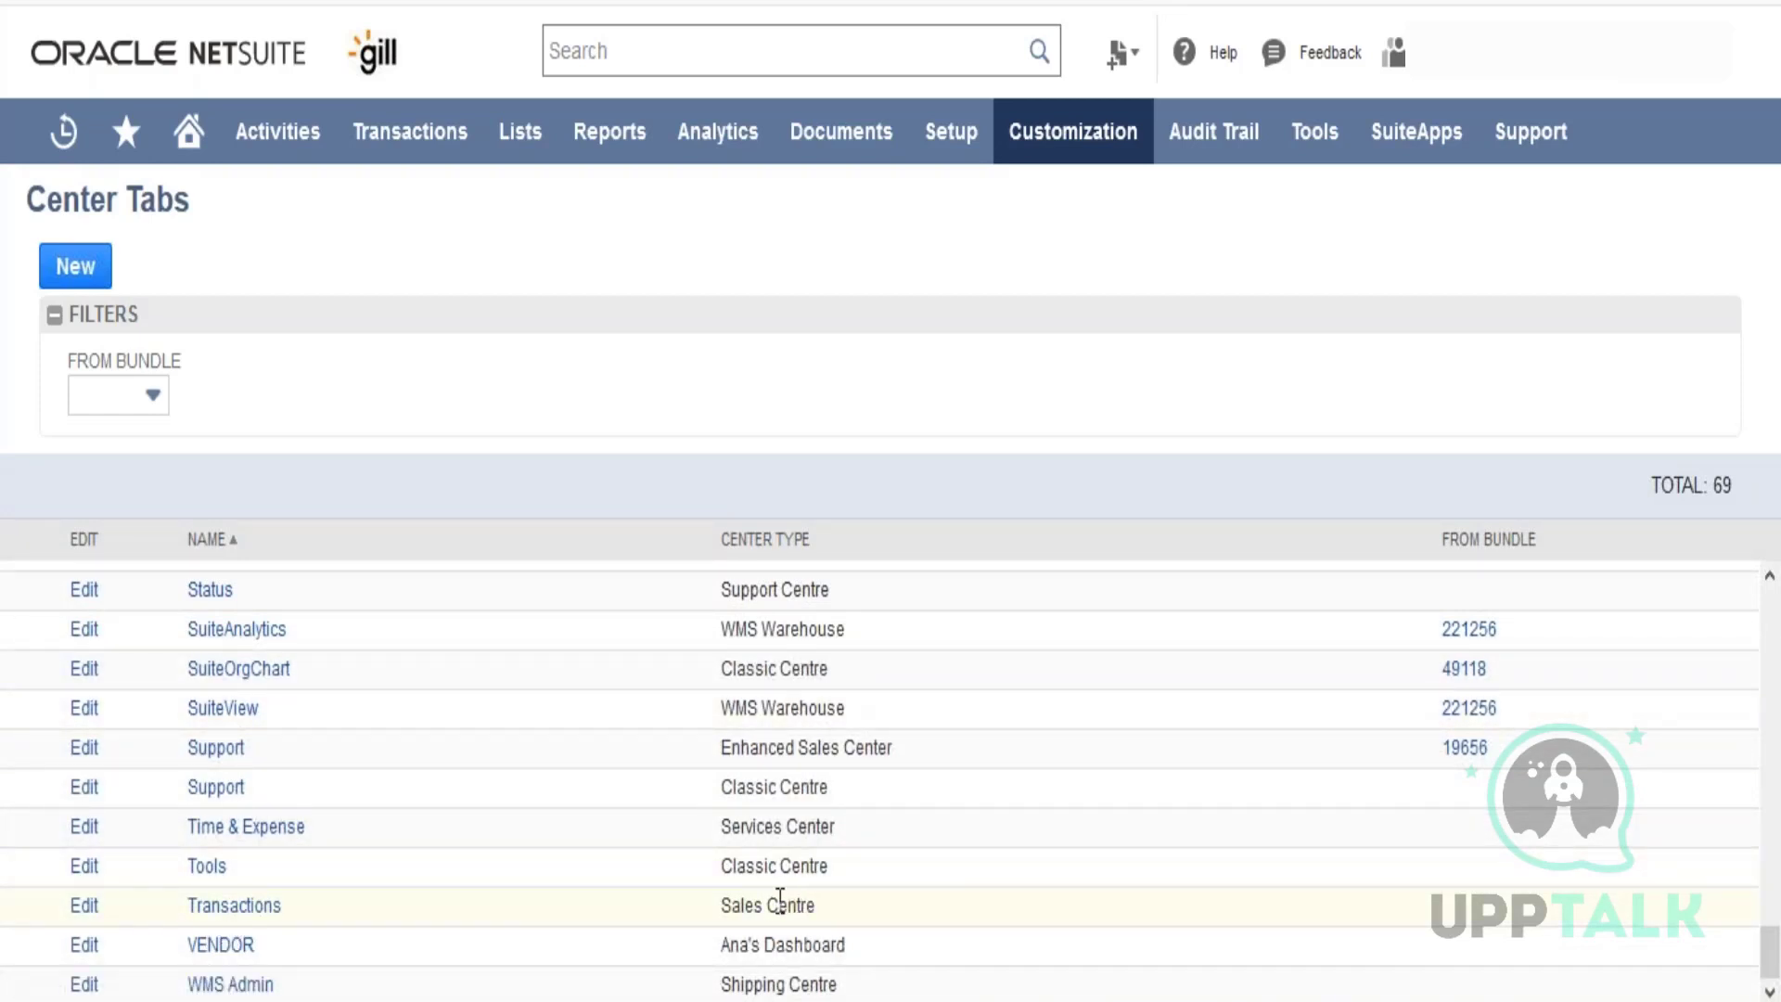
left_click(84, 905)
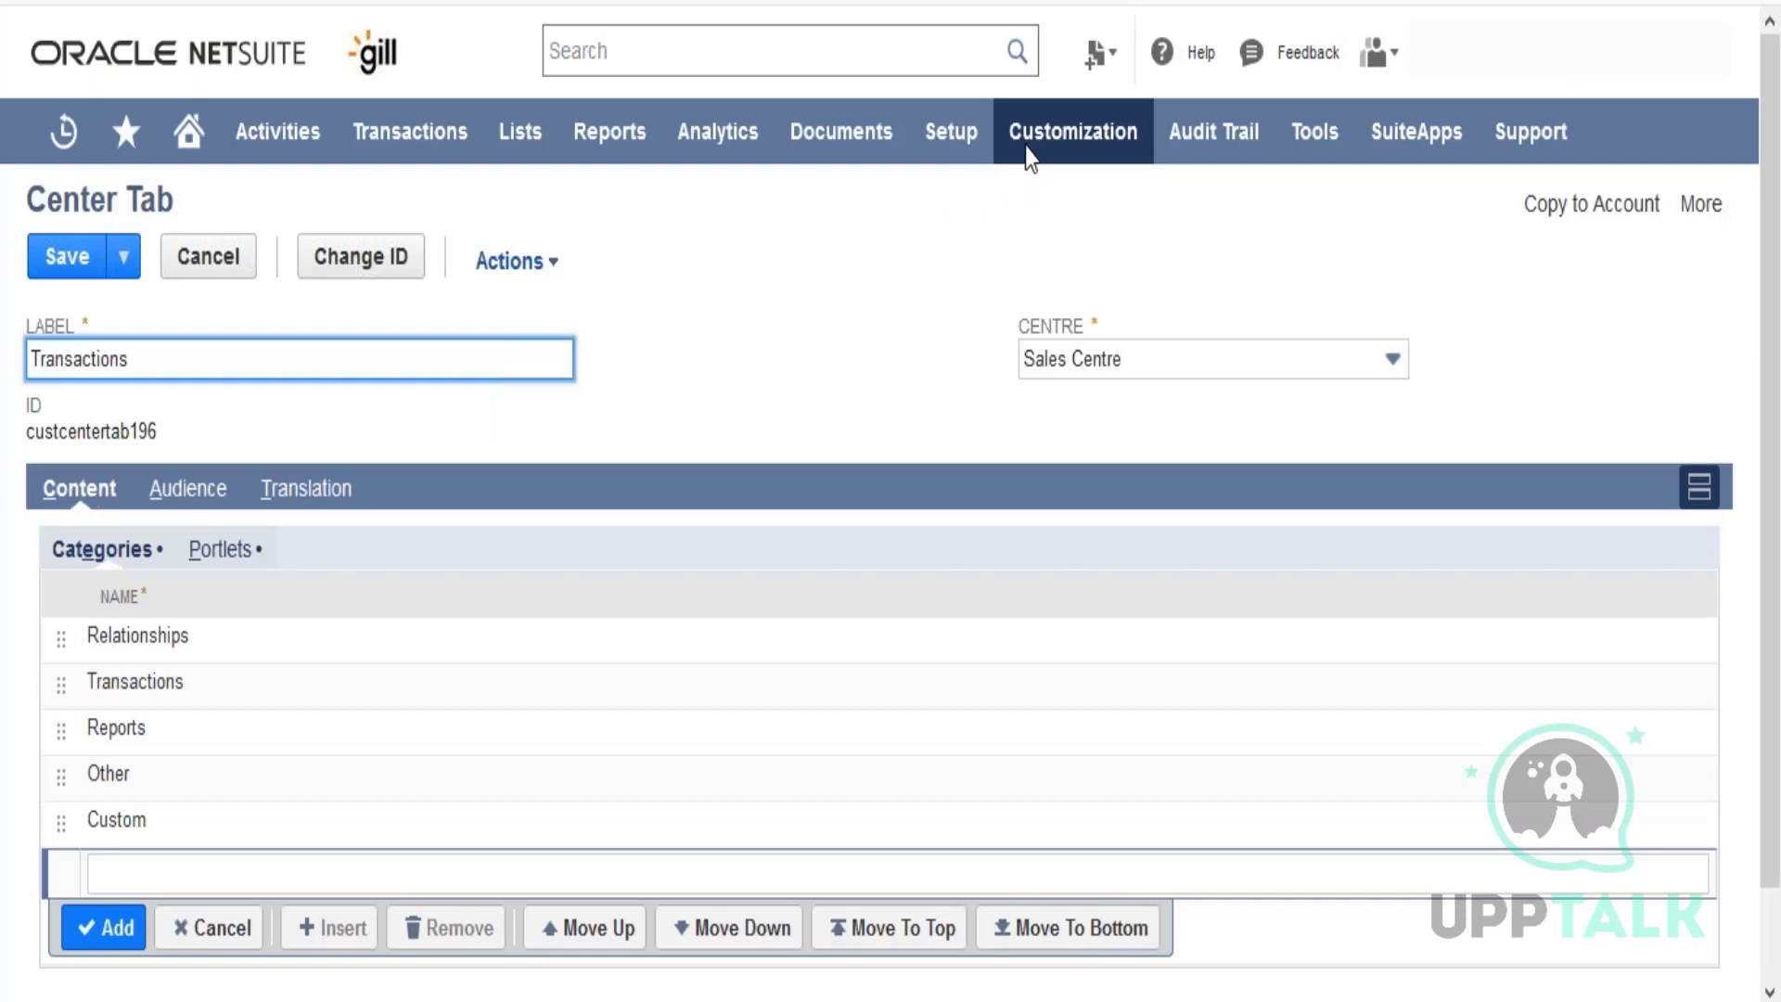
Step: Go to the center categories list, switch to the Site Setup — Zone range, and open the Sales Centre's Transactions category for editing
mouse_move(1026, 147)
mouse_move(1137, 597)
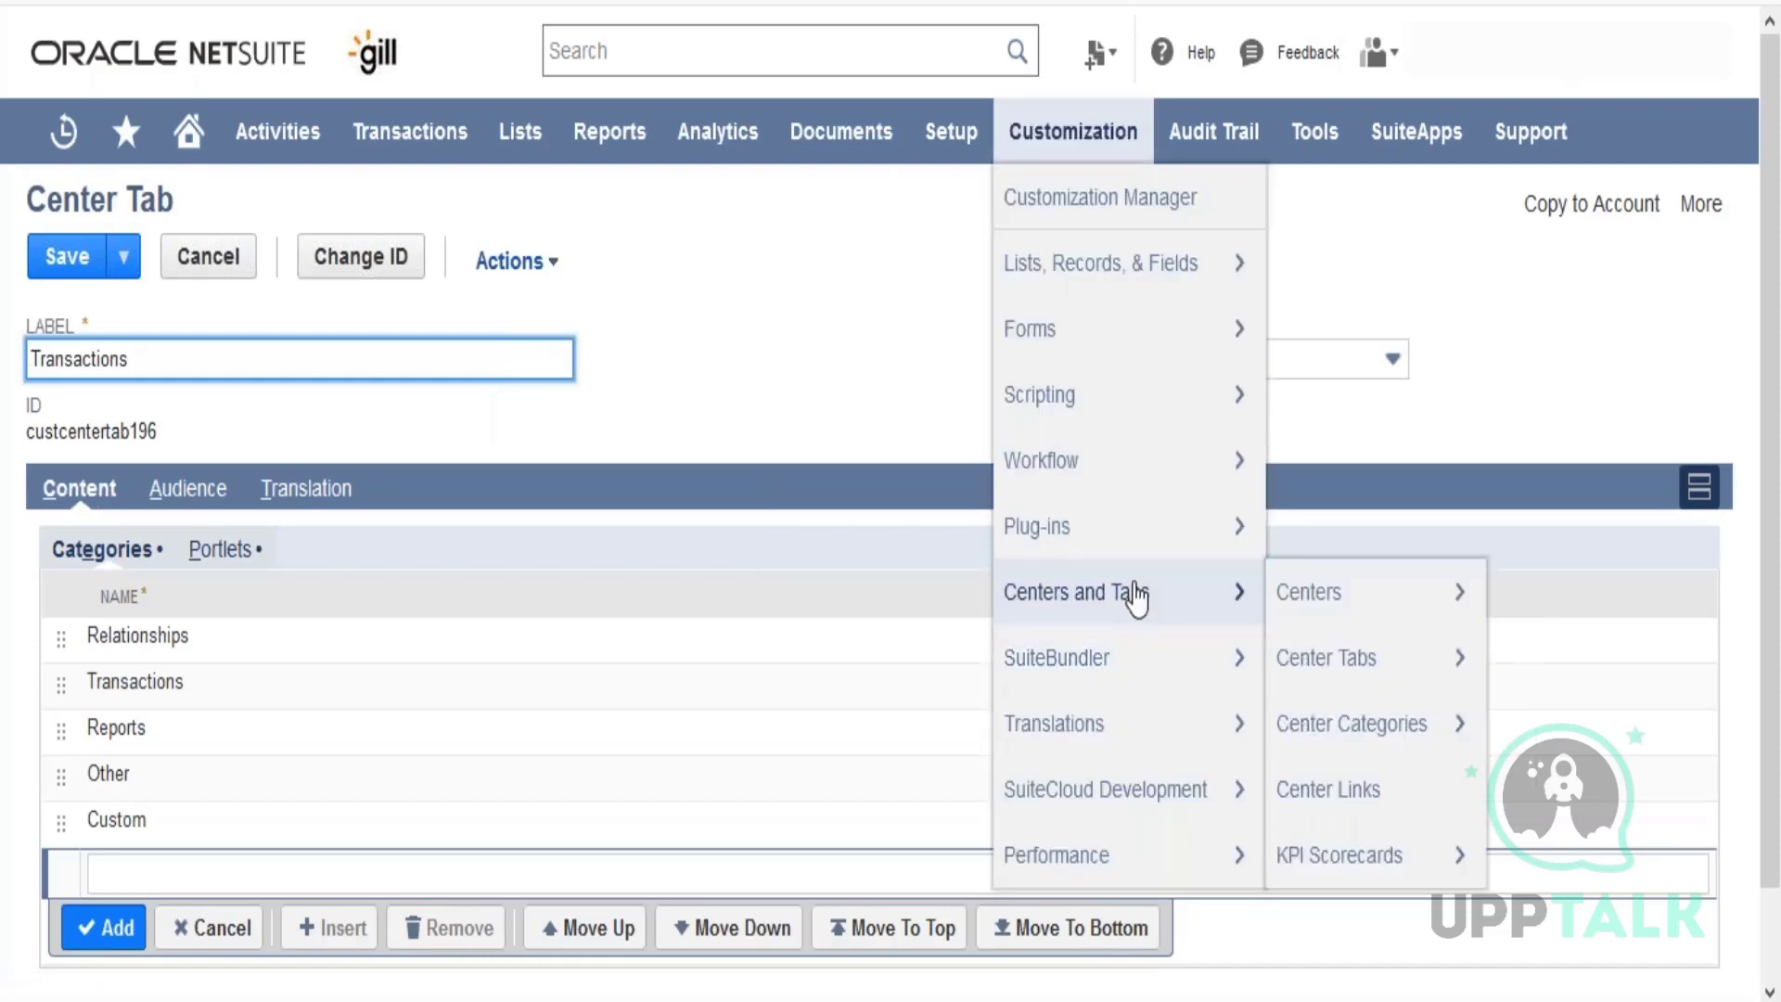
mouse_move(1291, 751)
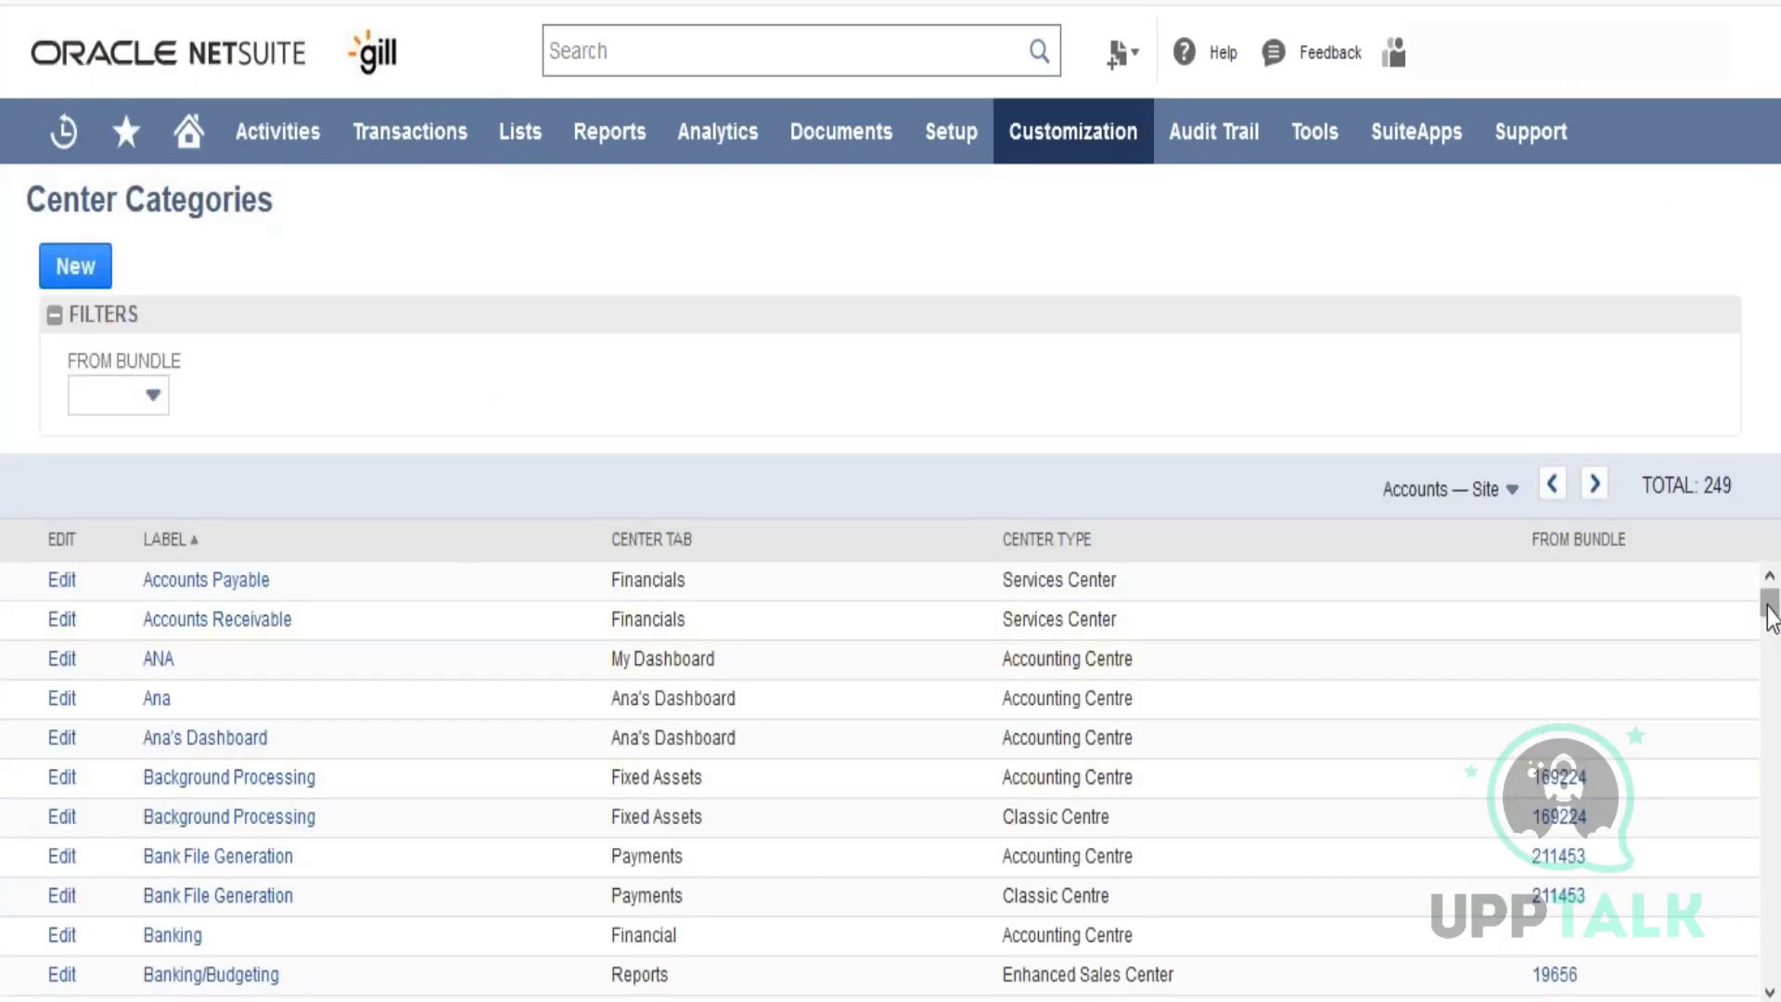
left_click_drag(1769, 603, 1773, 985)
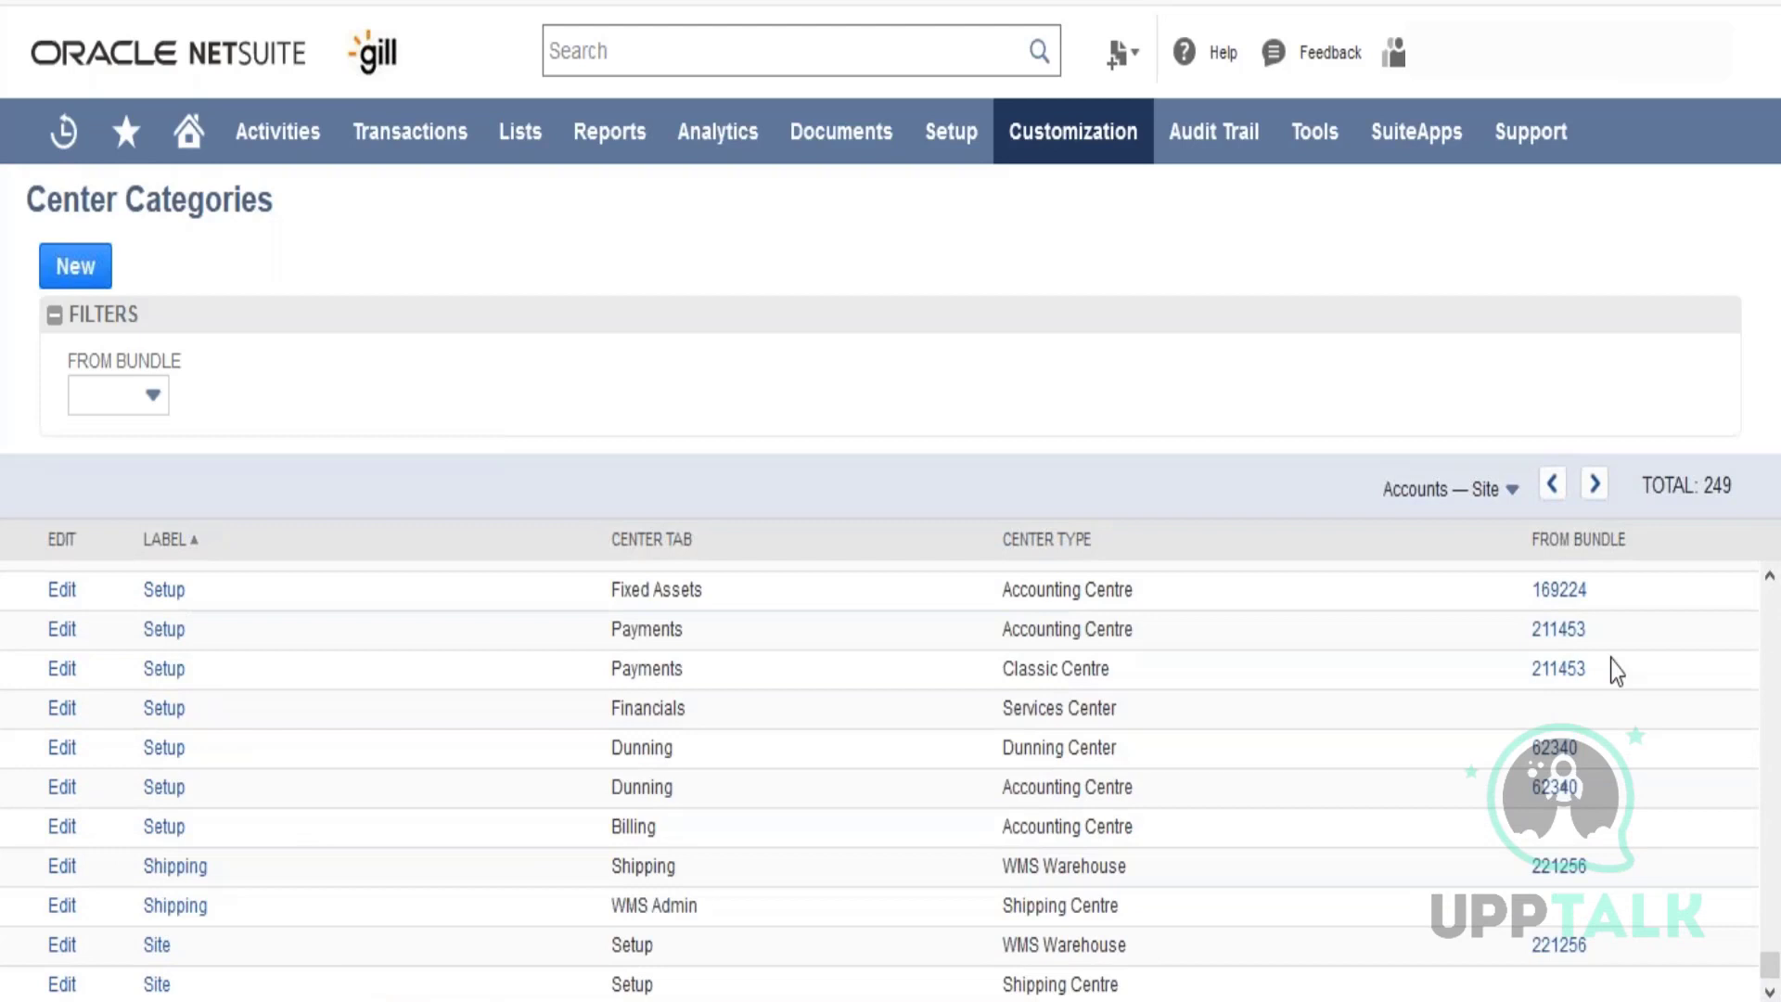
left_click(1497, 497)
left_click(1492, 568)
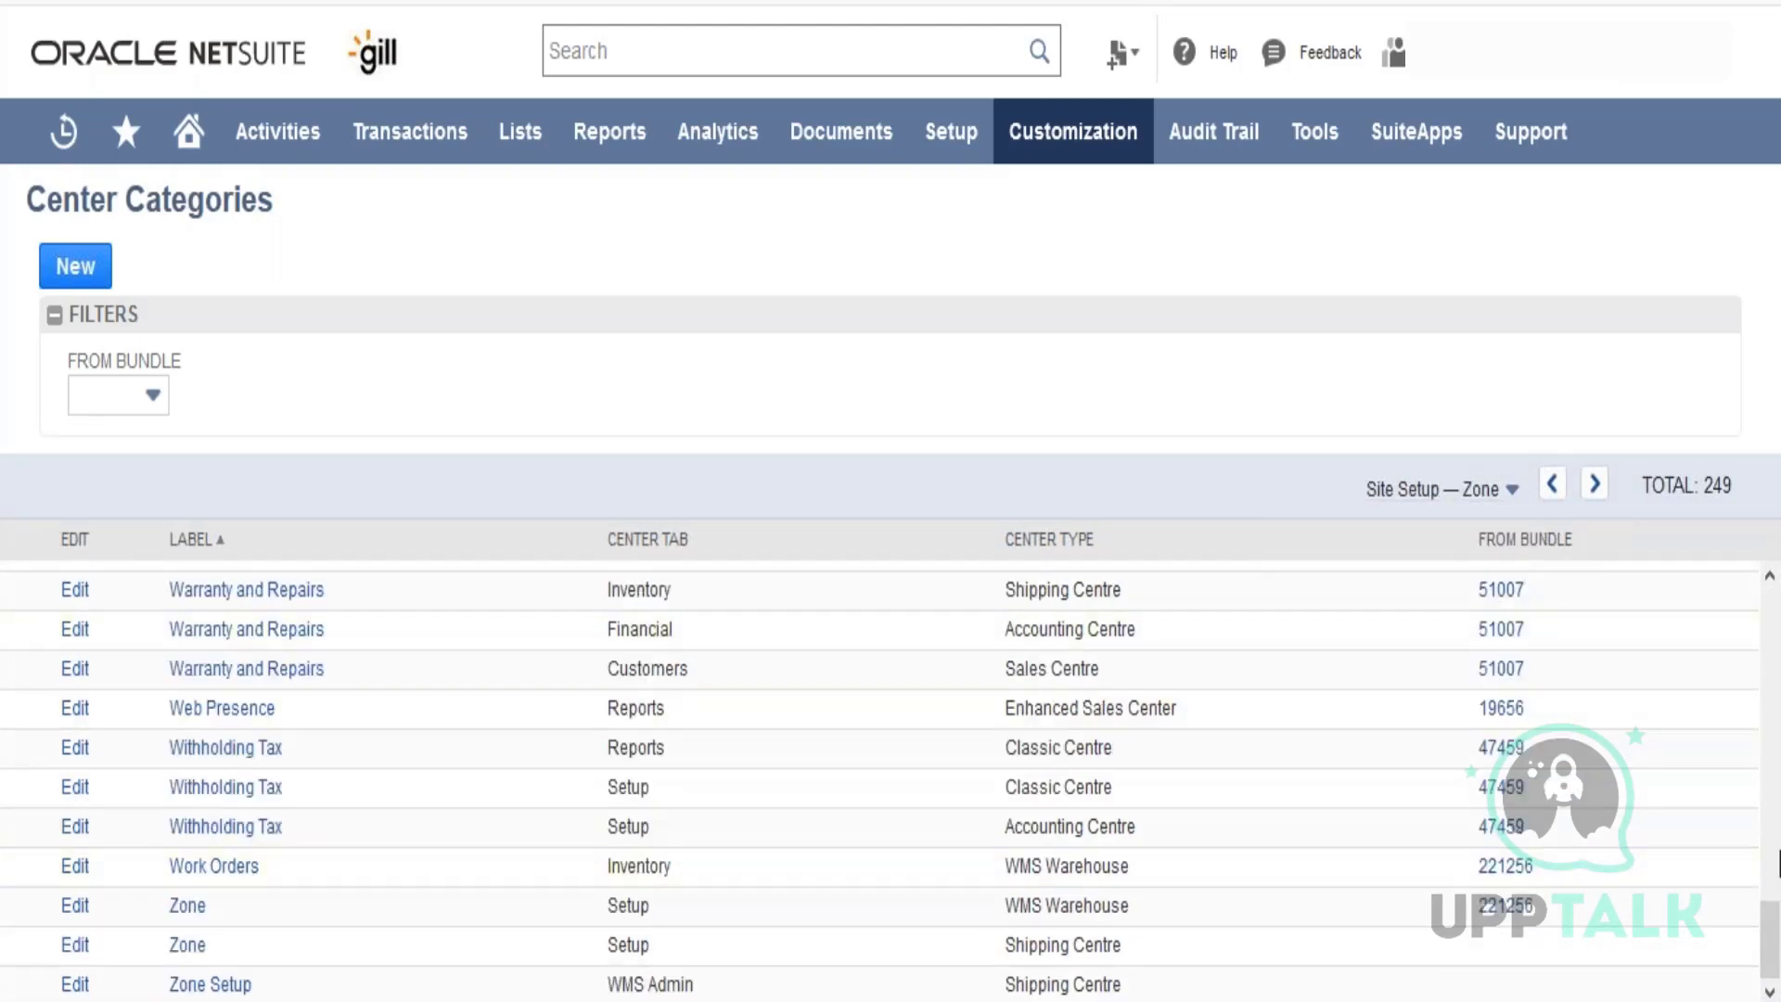
left_click_drag(1771, 927, 1771, 768)
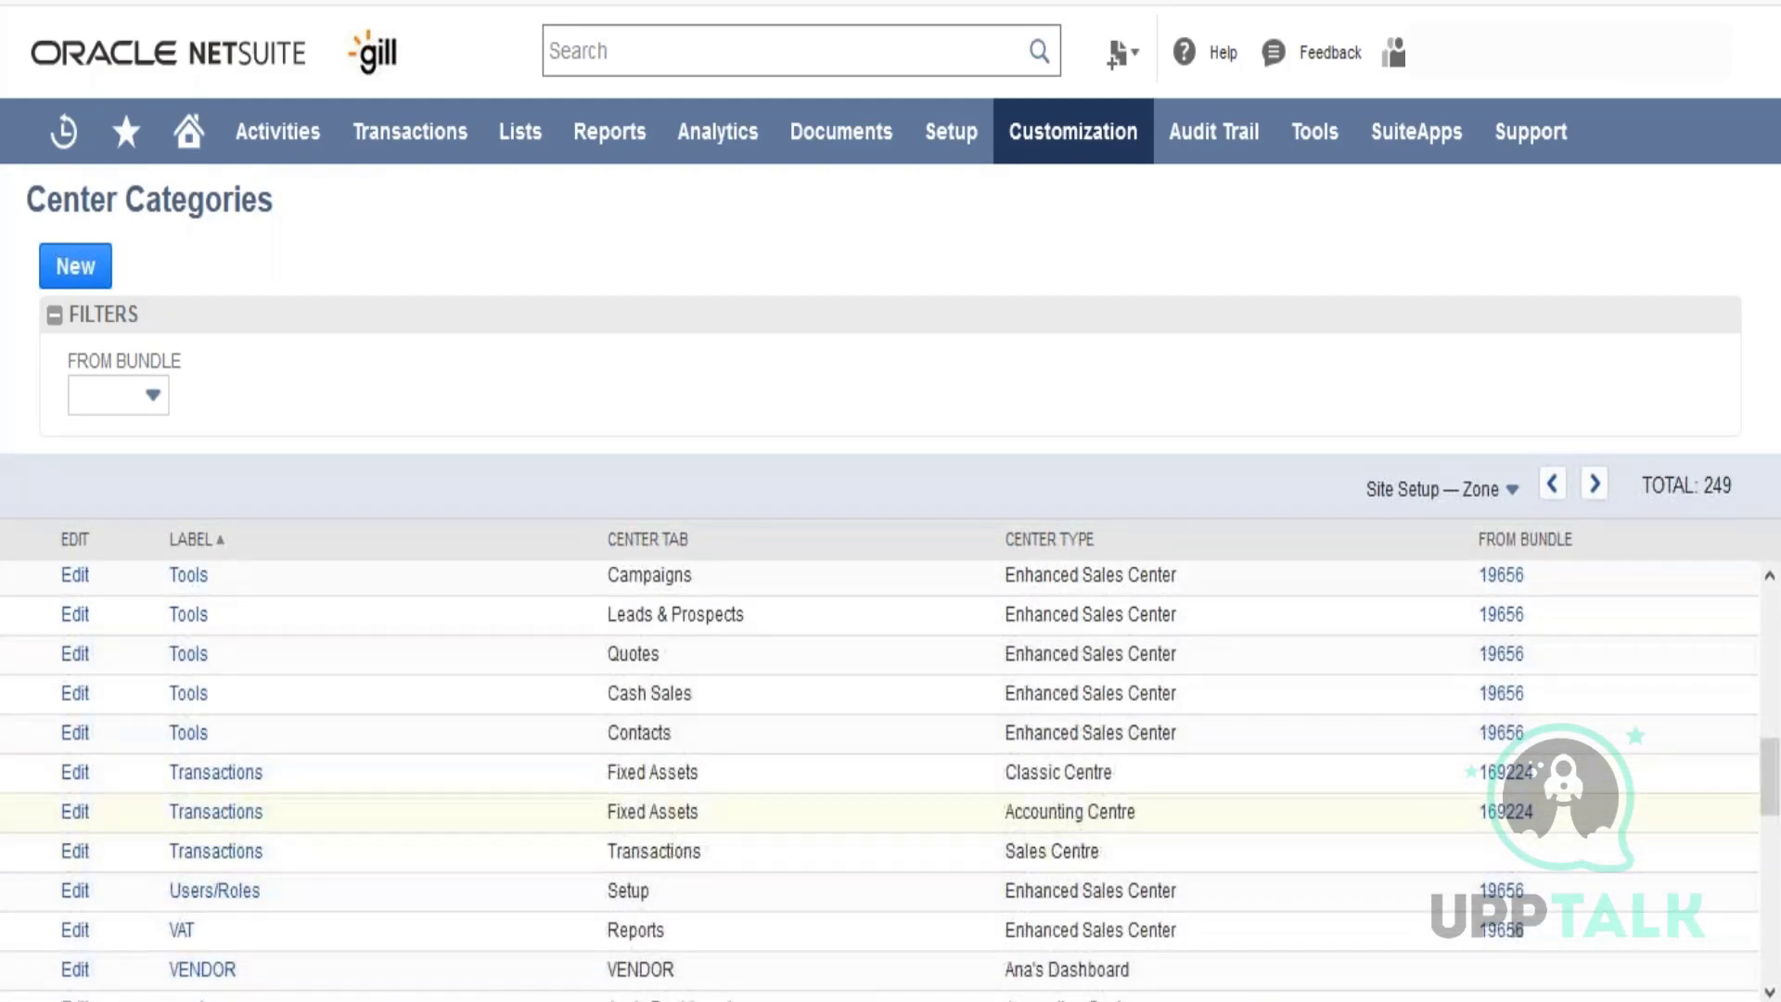
left_click(74, 852)
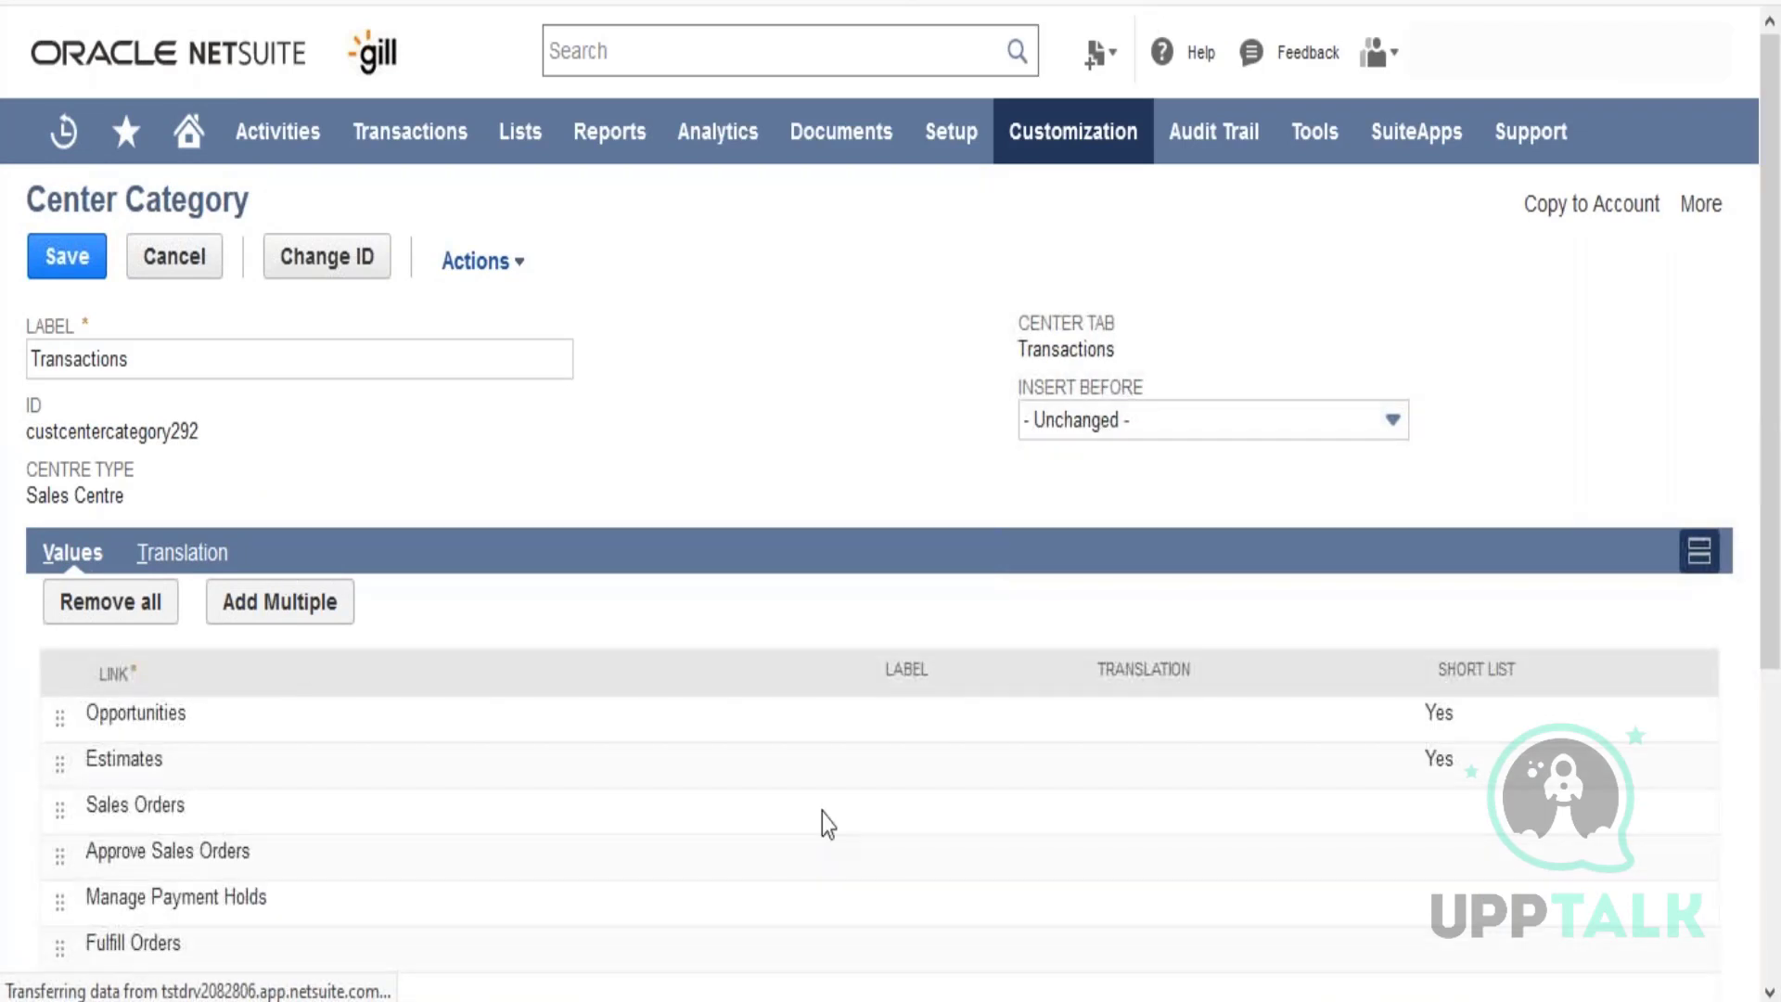
Step: Review the links and translation settings of the Transactions center category
scroll(1771, 707, "down", 3)
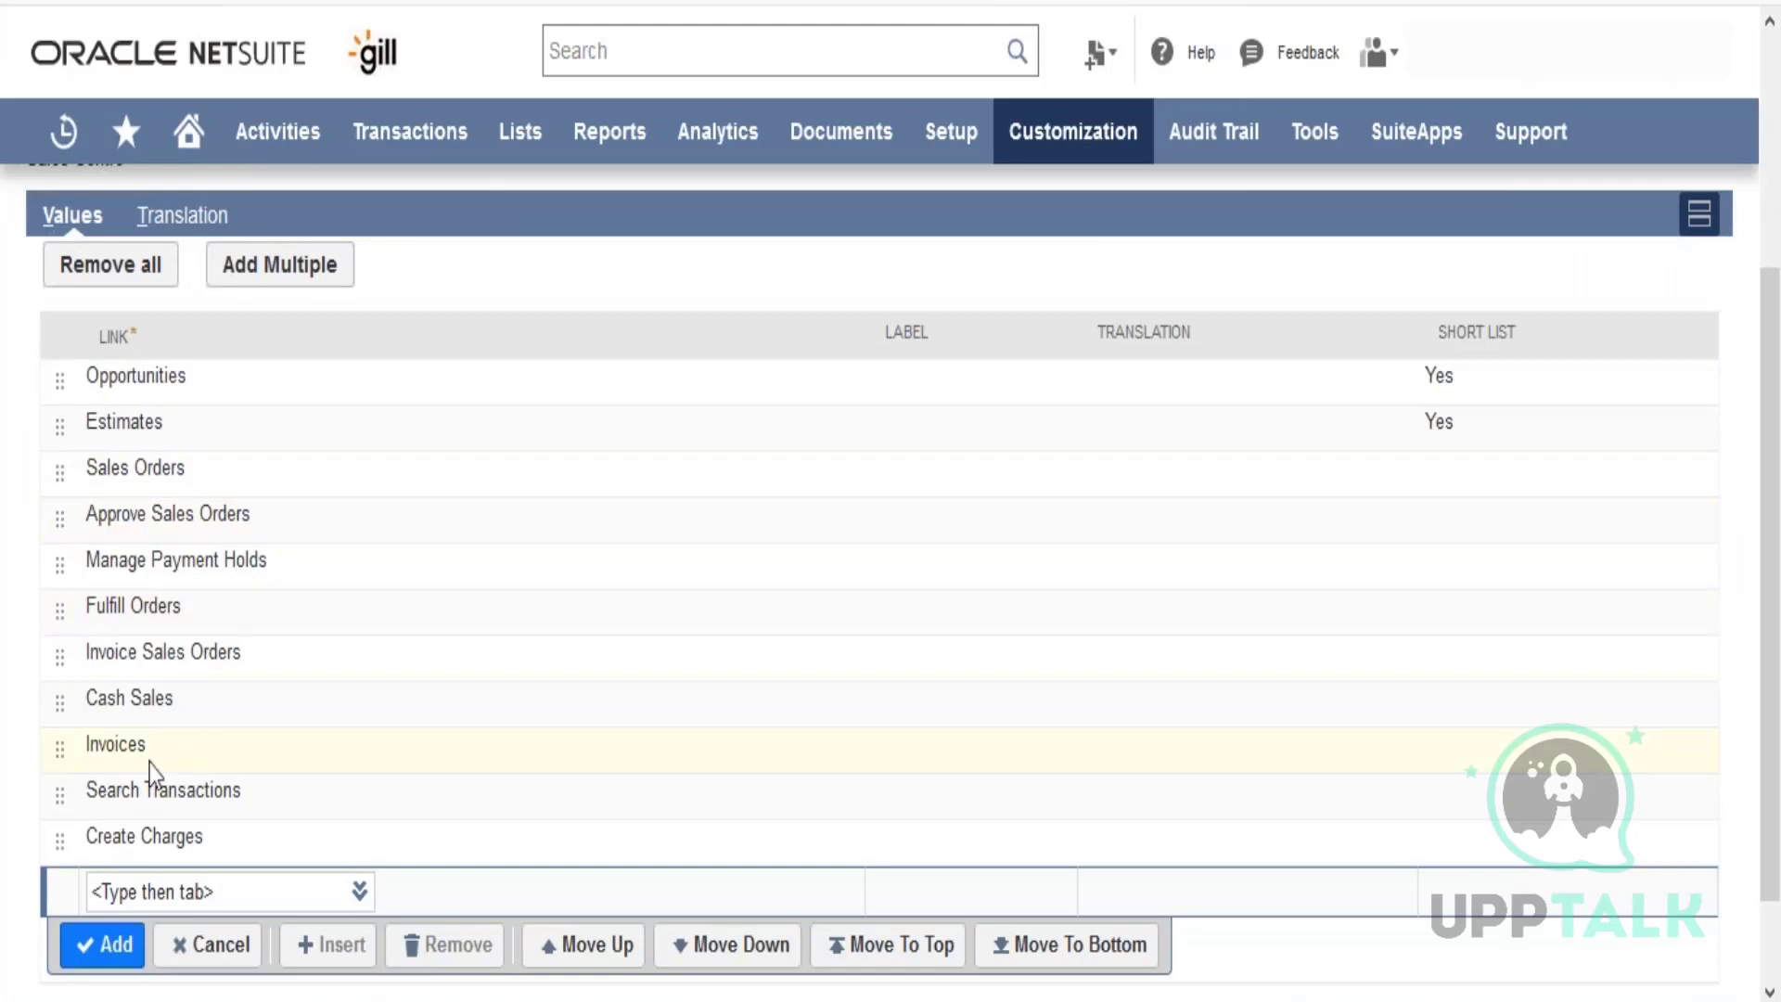
mouse_move(450, 149)
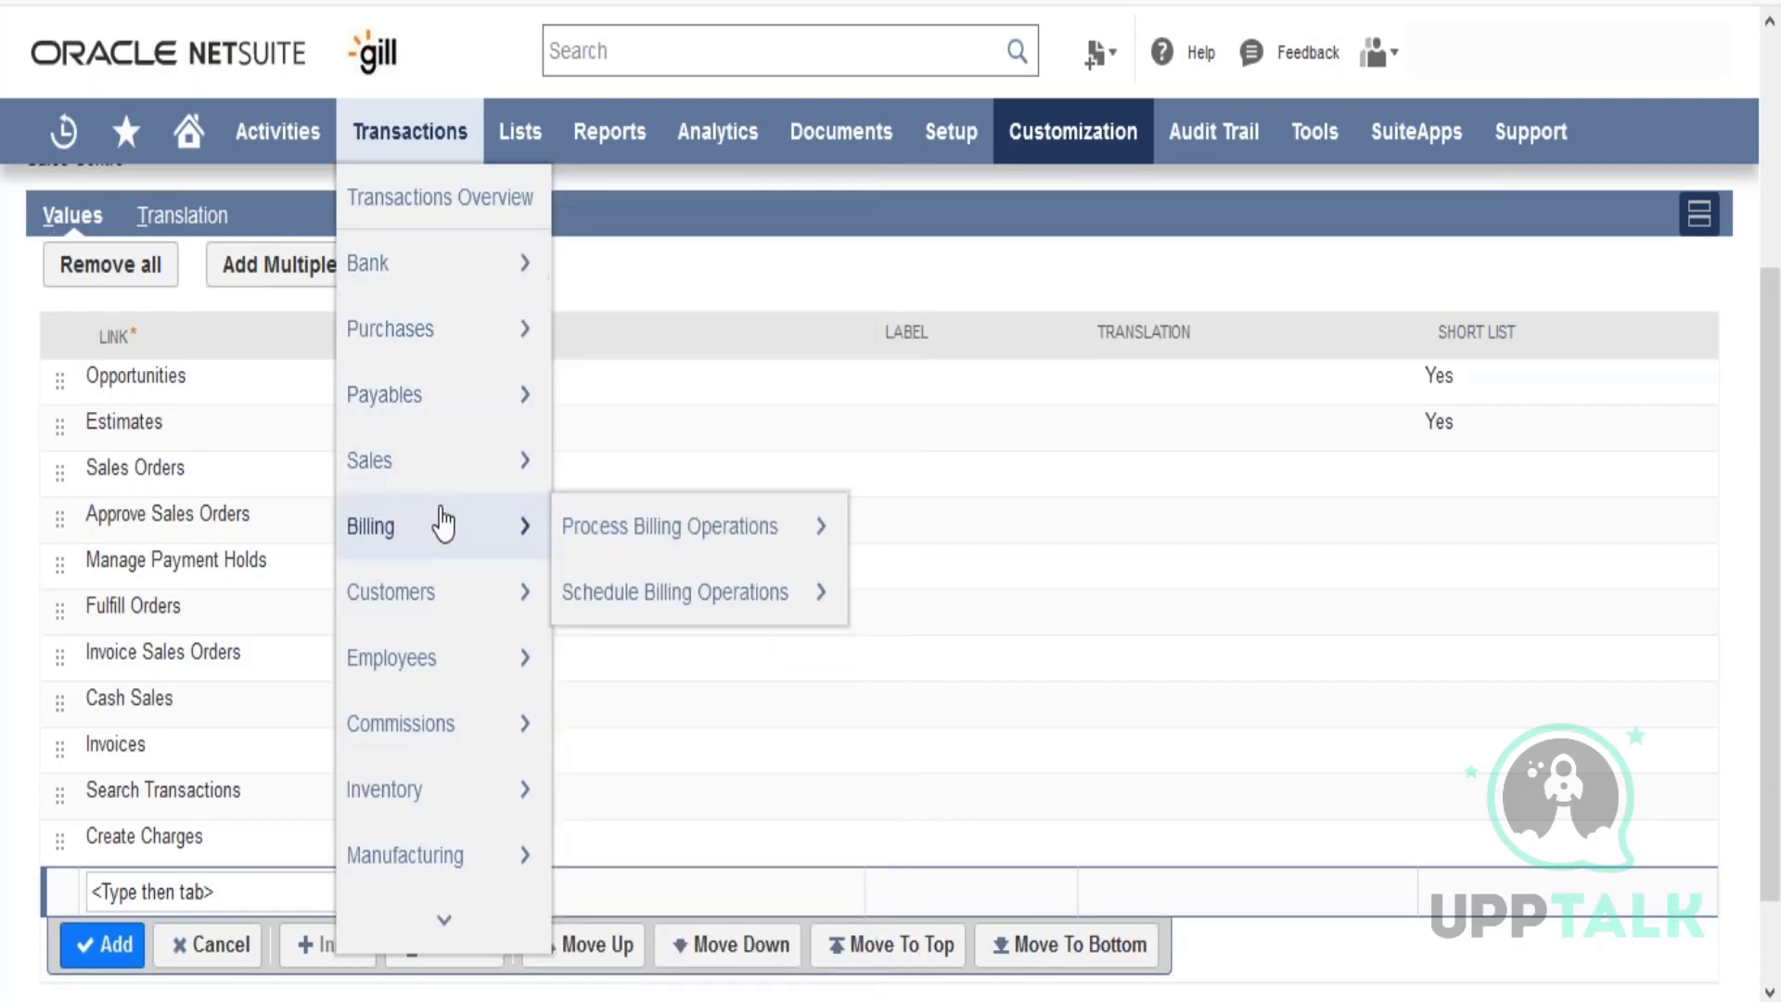
left_click(247, 896)
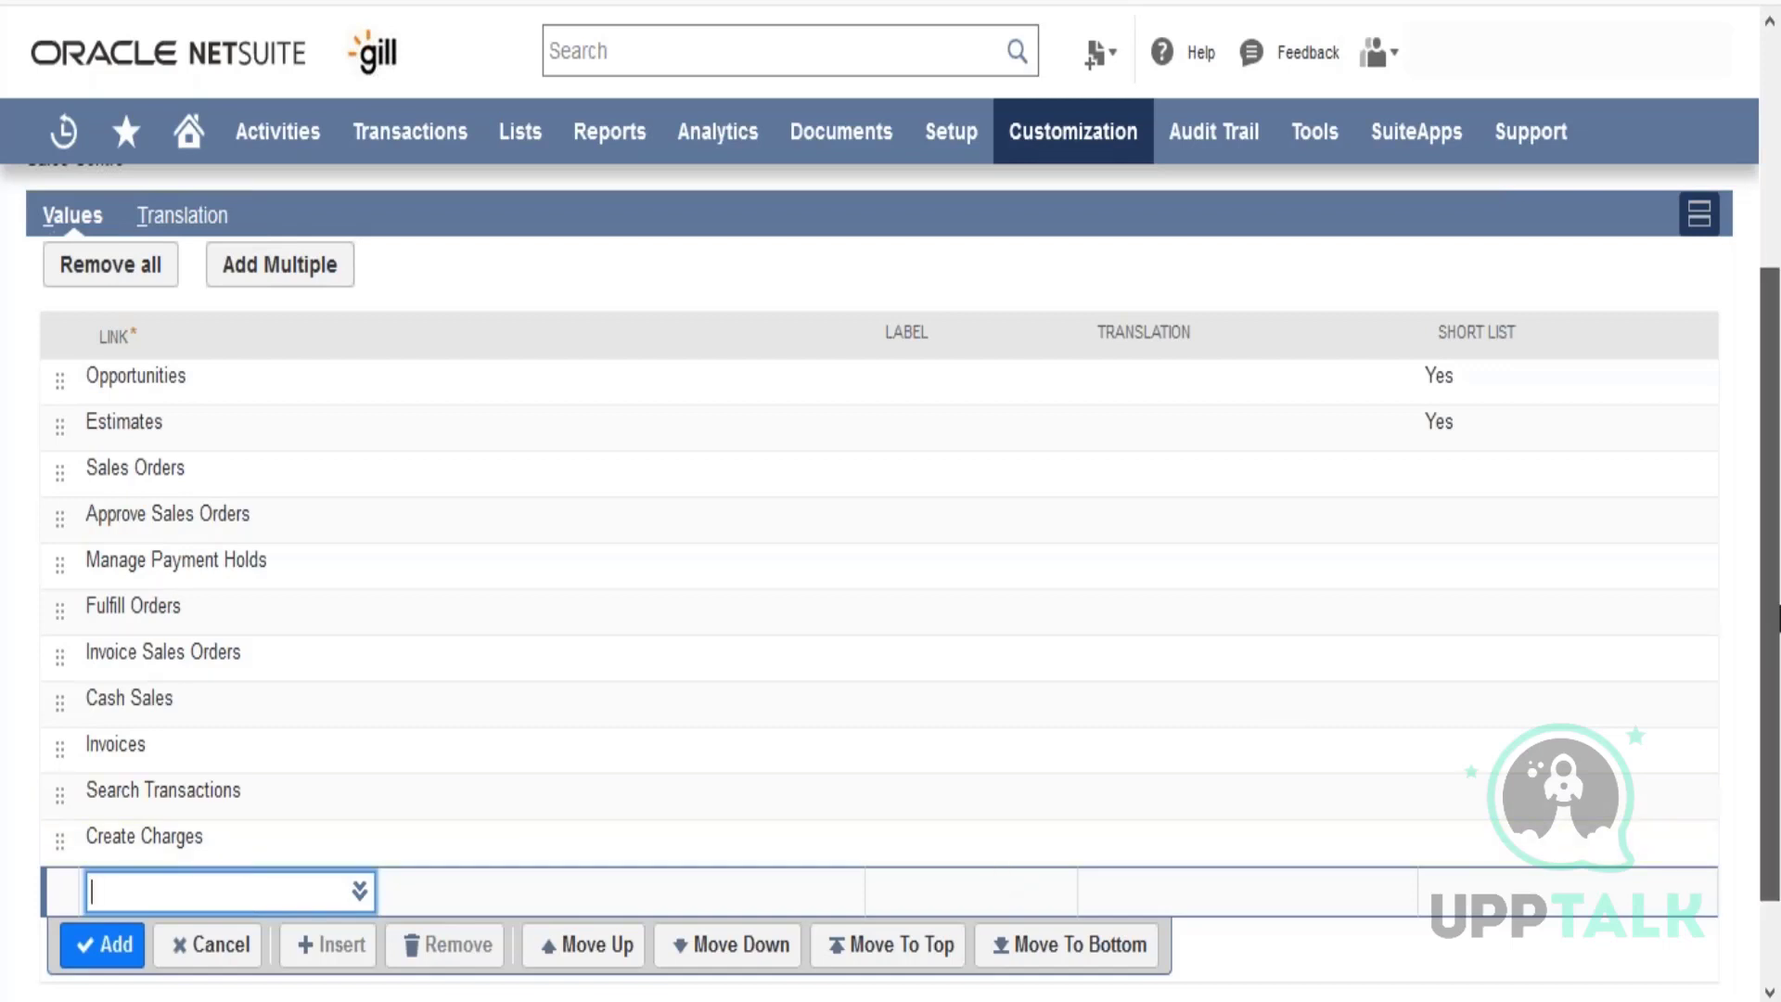
scroll(1059, 648, "up", 4)
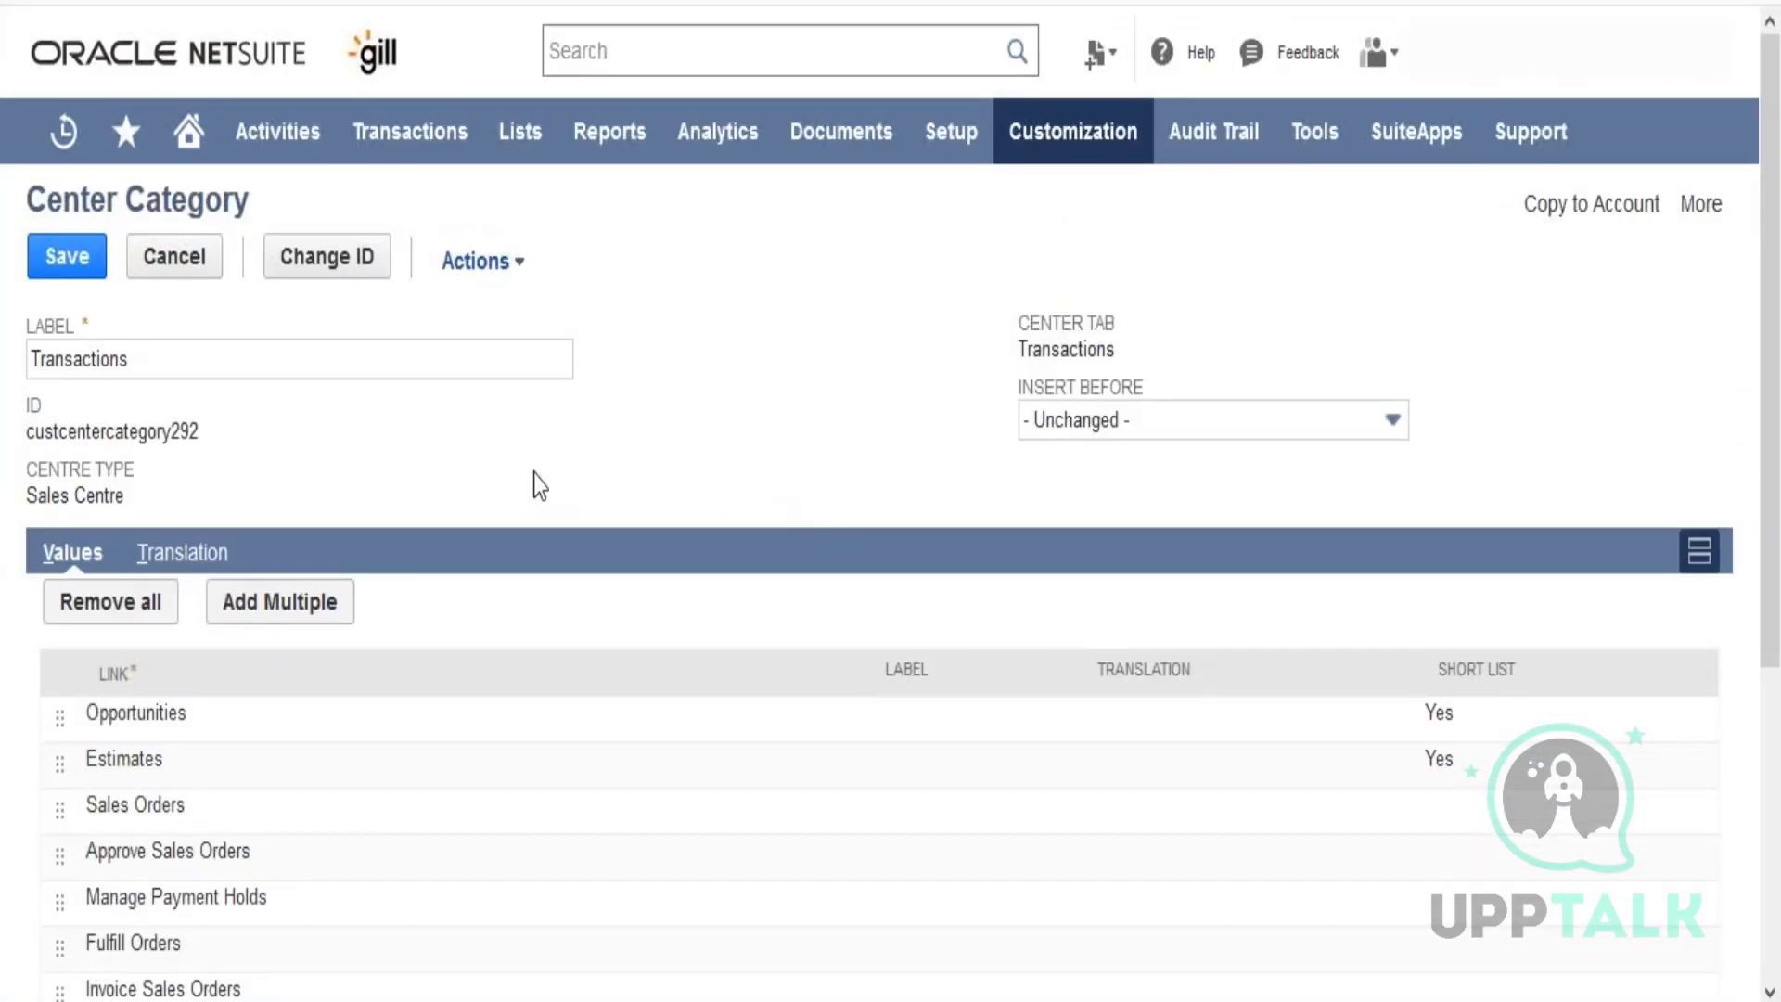
left_click(197, 557)
left_click(69, 553)
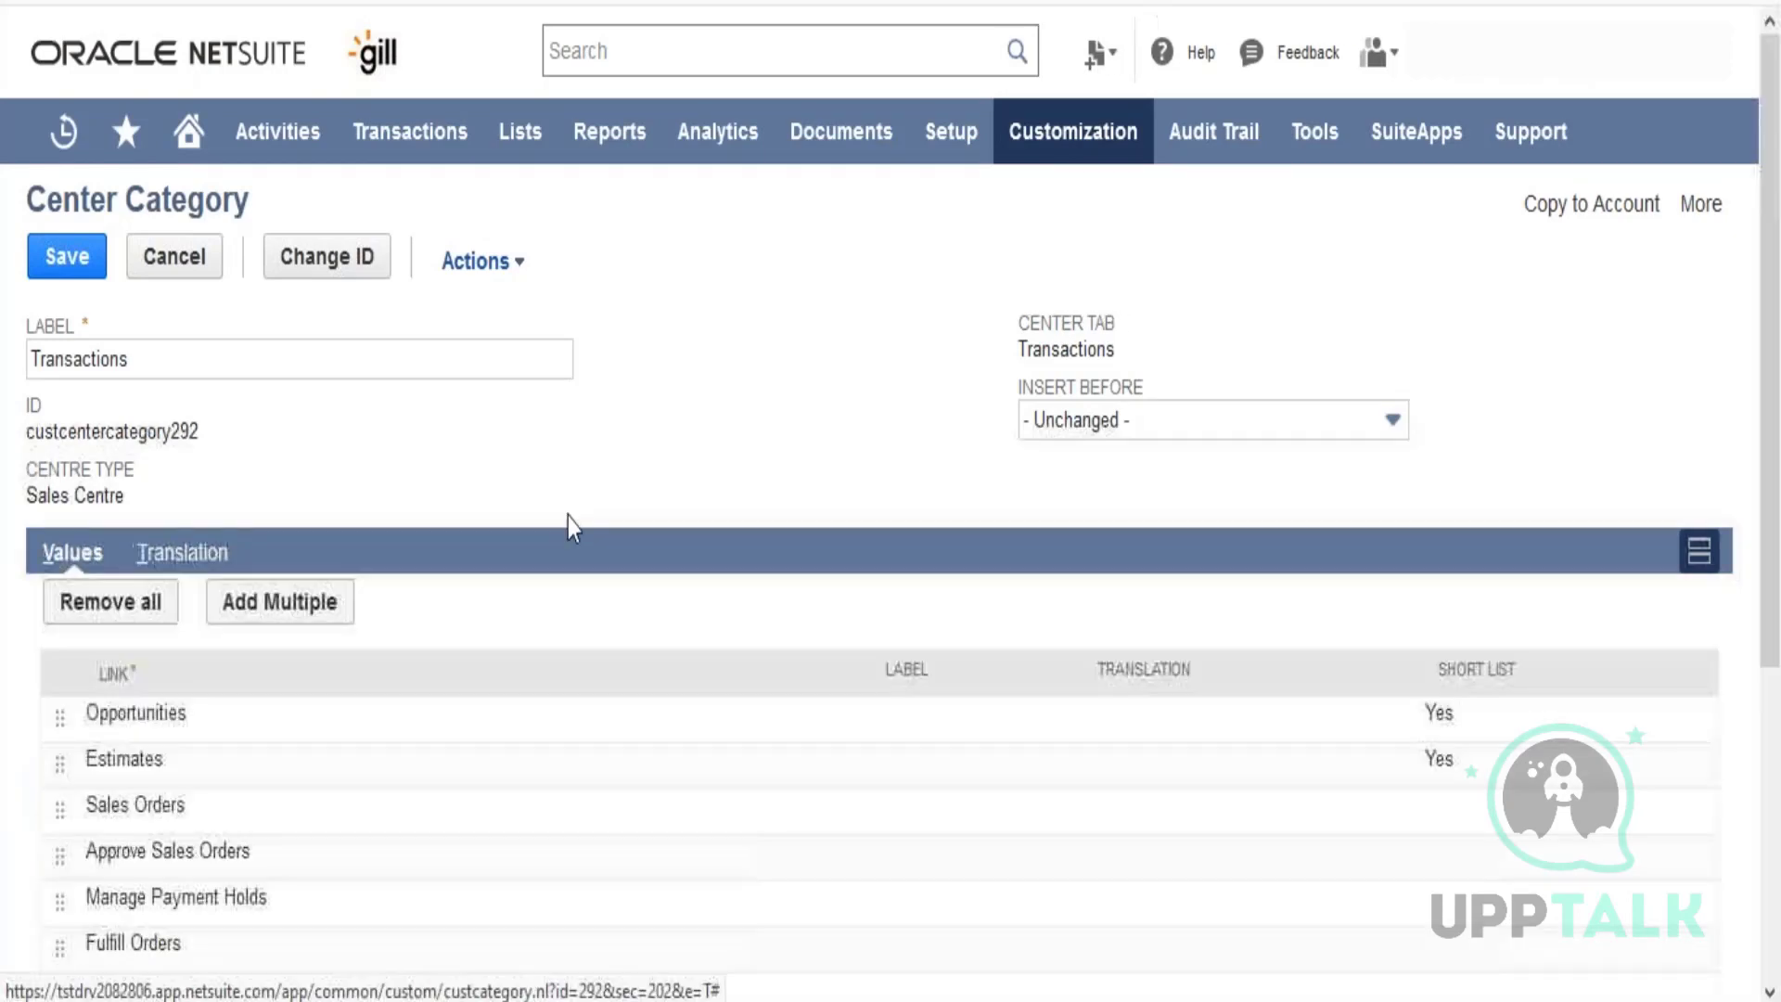
scroll(575, 524, "down", 3)
left_click_drag(1778, 475, 1777, 253)
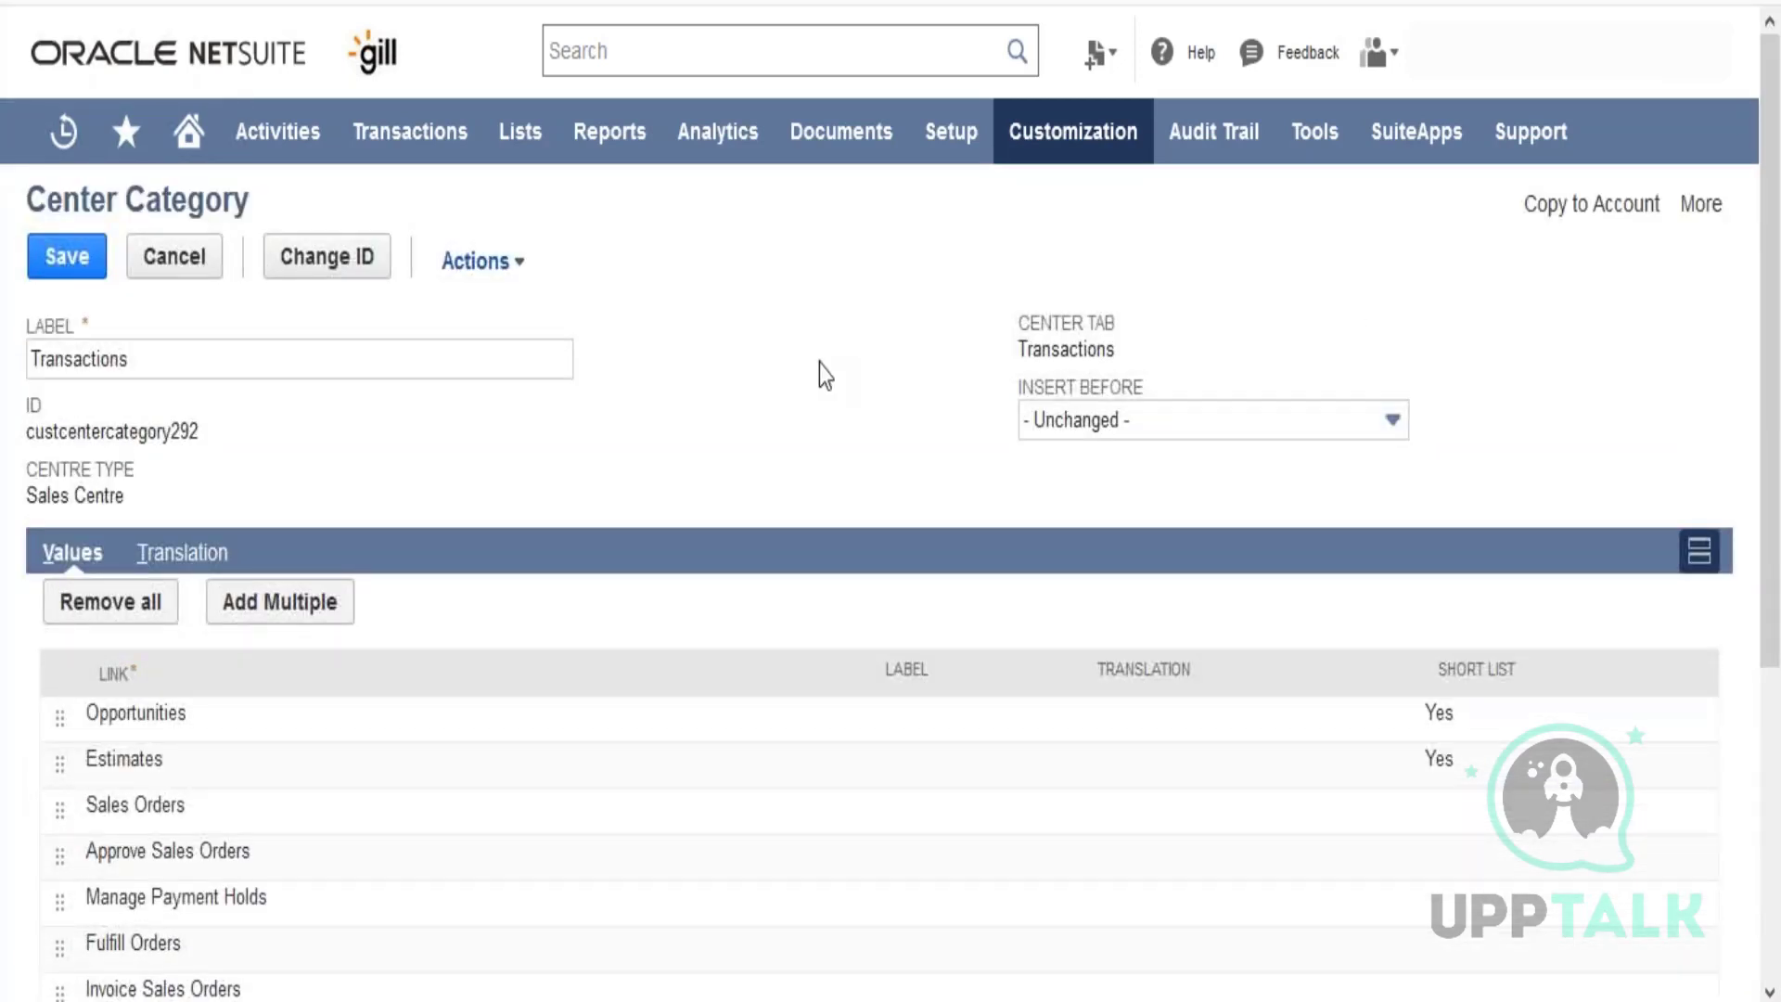
Step: Open the center links page and examine the labels and URLs of the custom links
mouse_move(1087, 135)
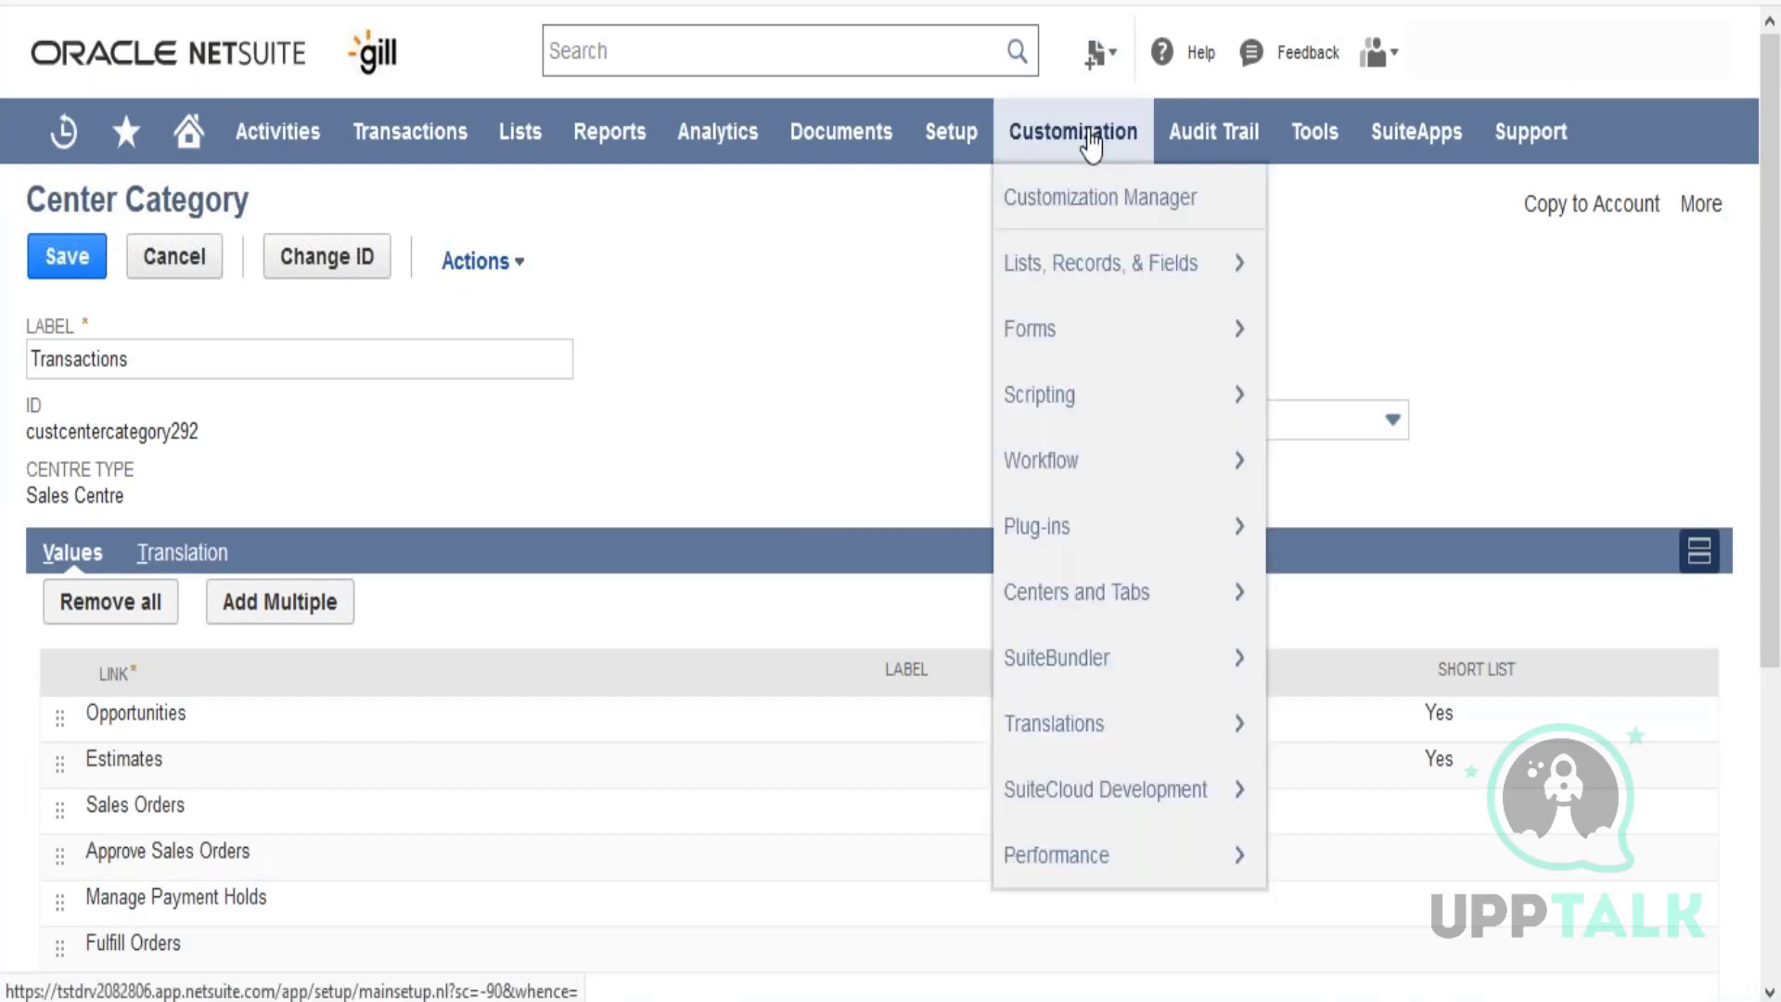
mouse_move(1159, 594)
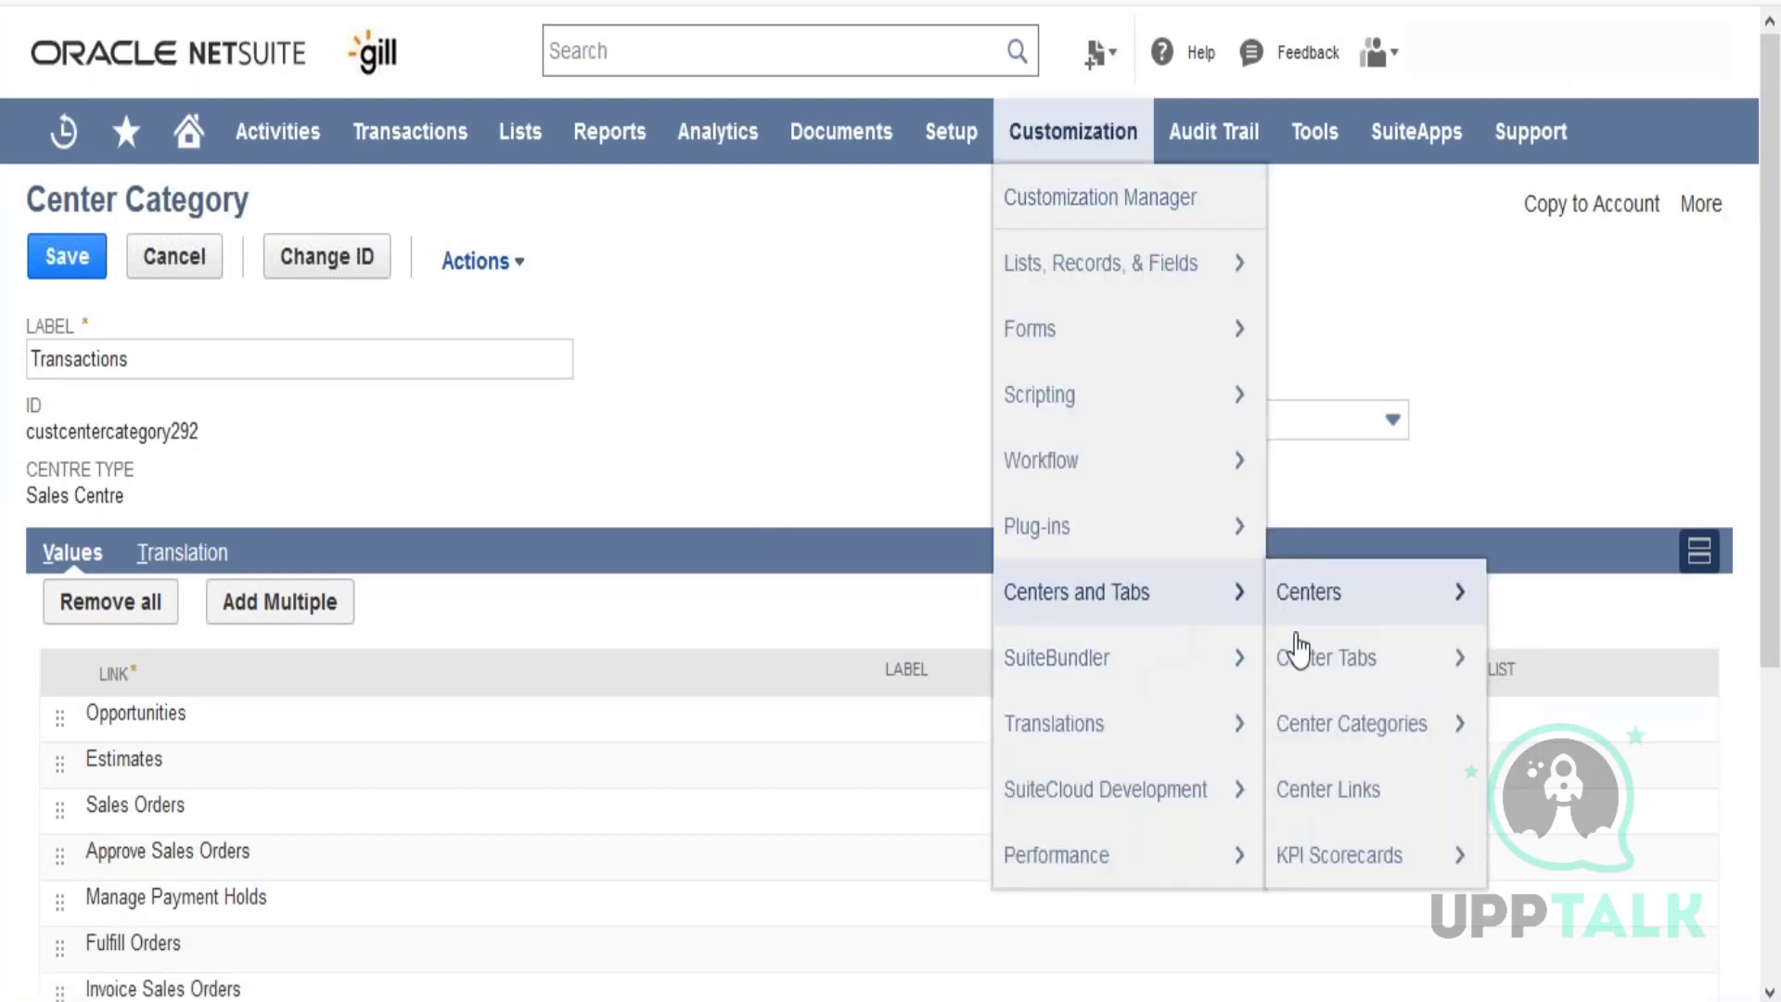
mouse_move(1328, 825)
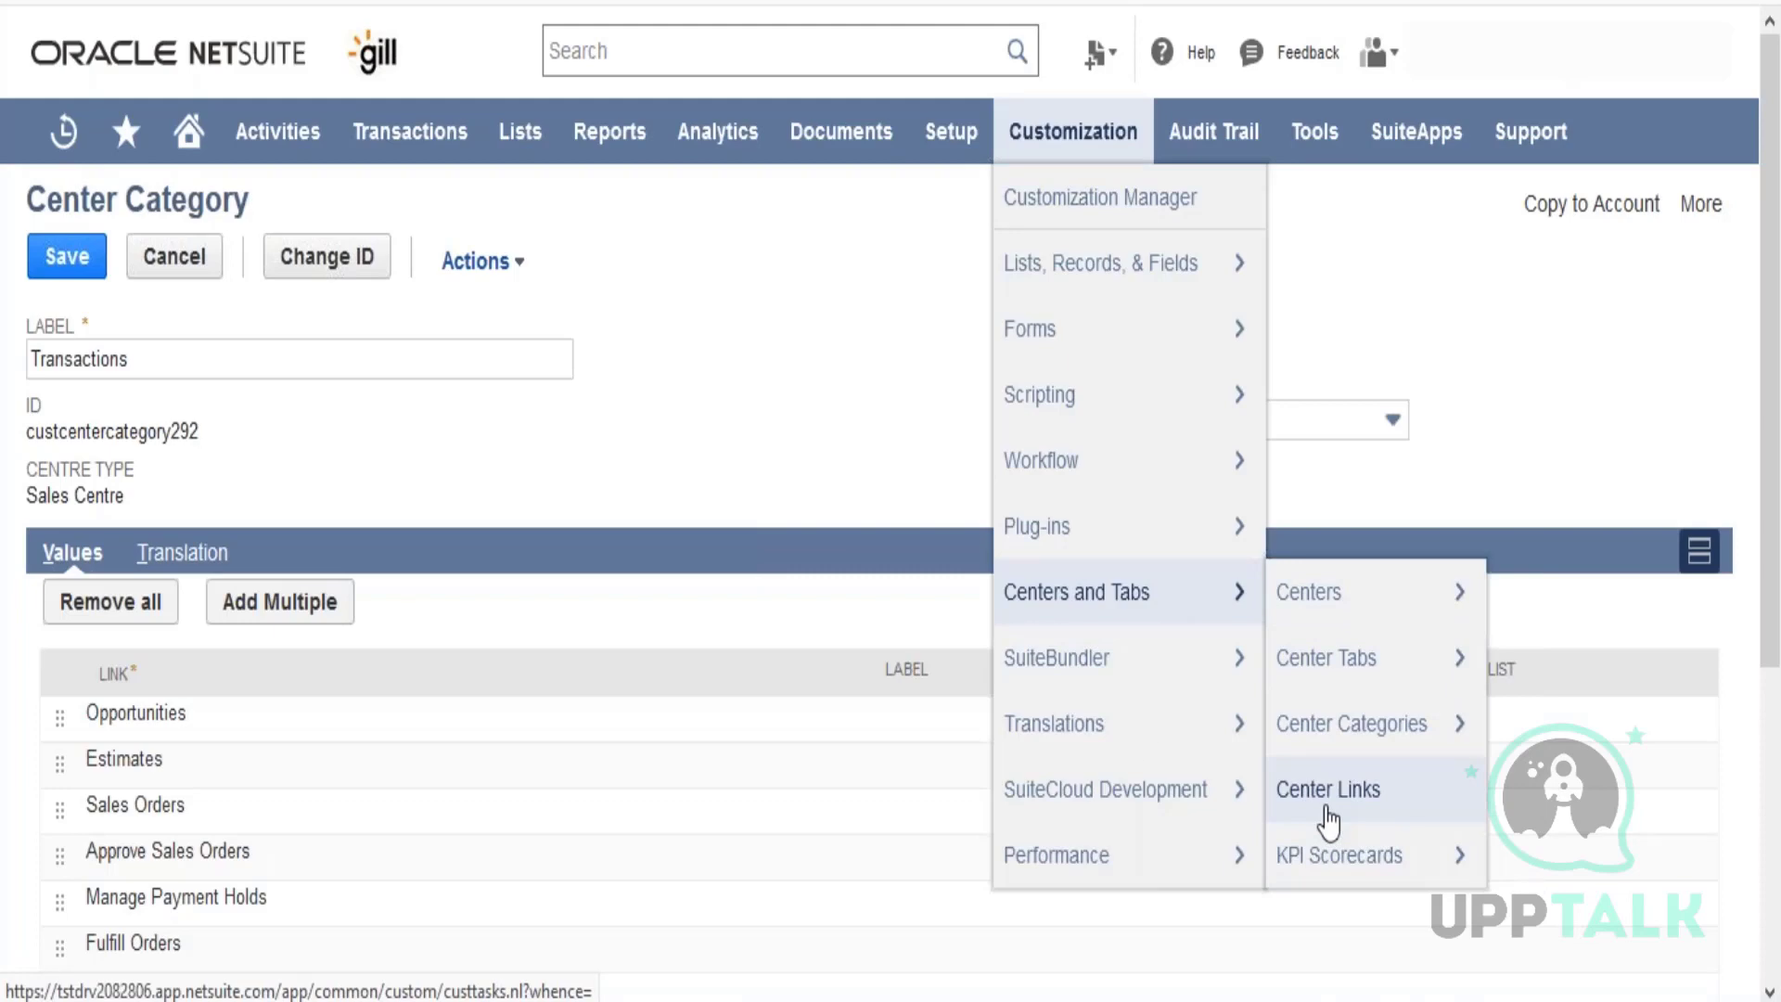
left_click(1328, 816)
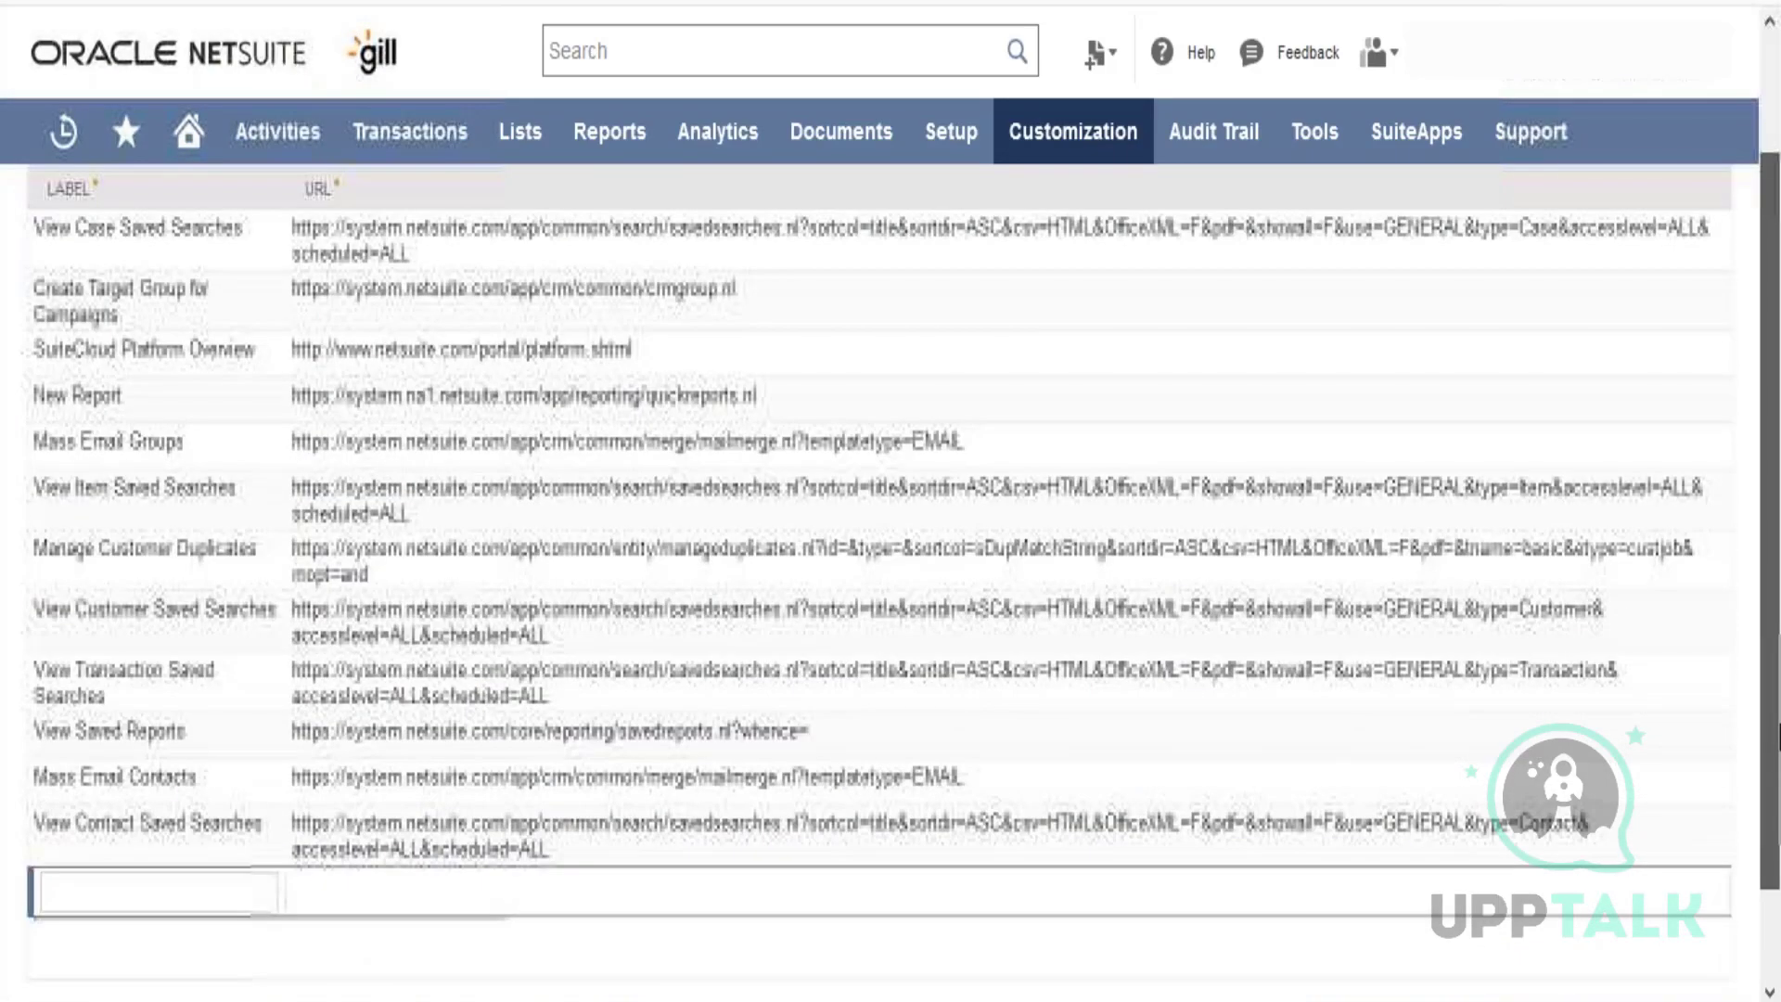
left_click_drag(1775, 777, 1775, 621)
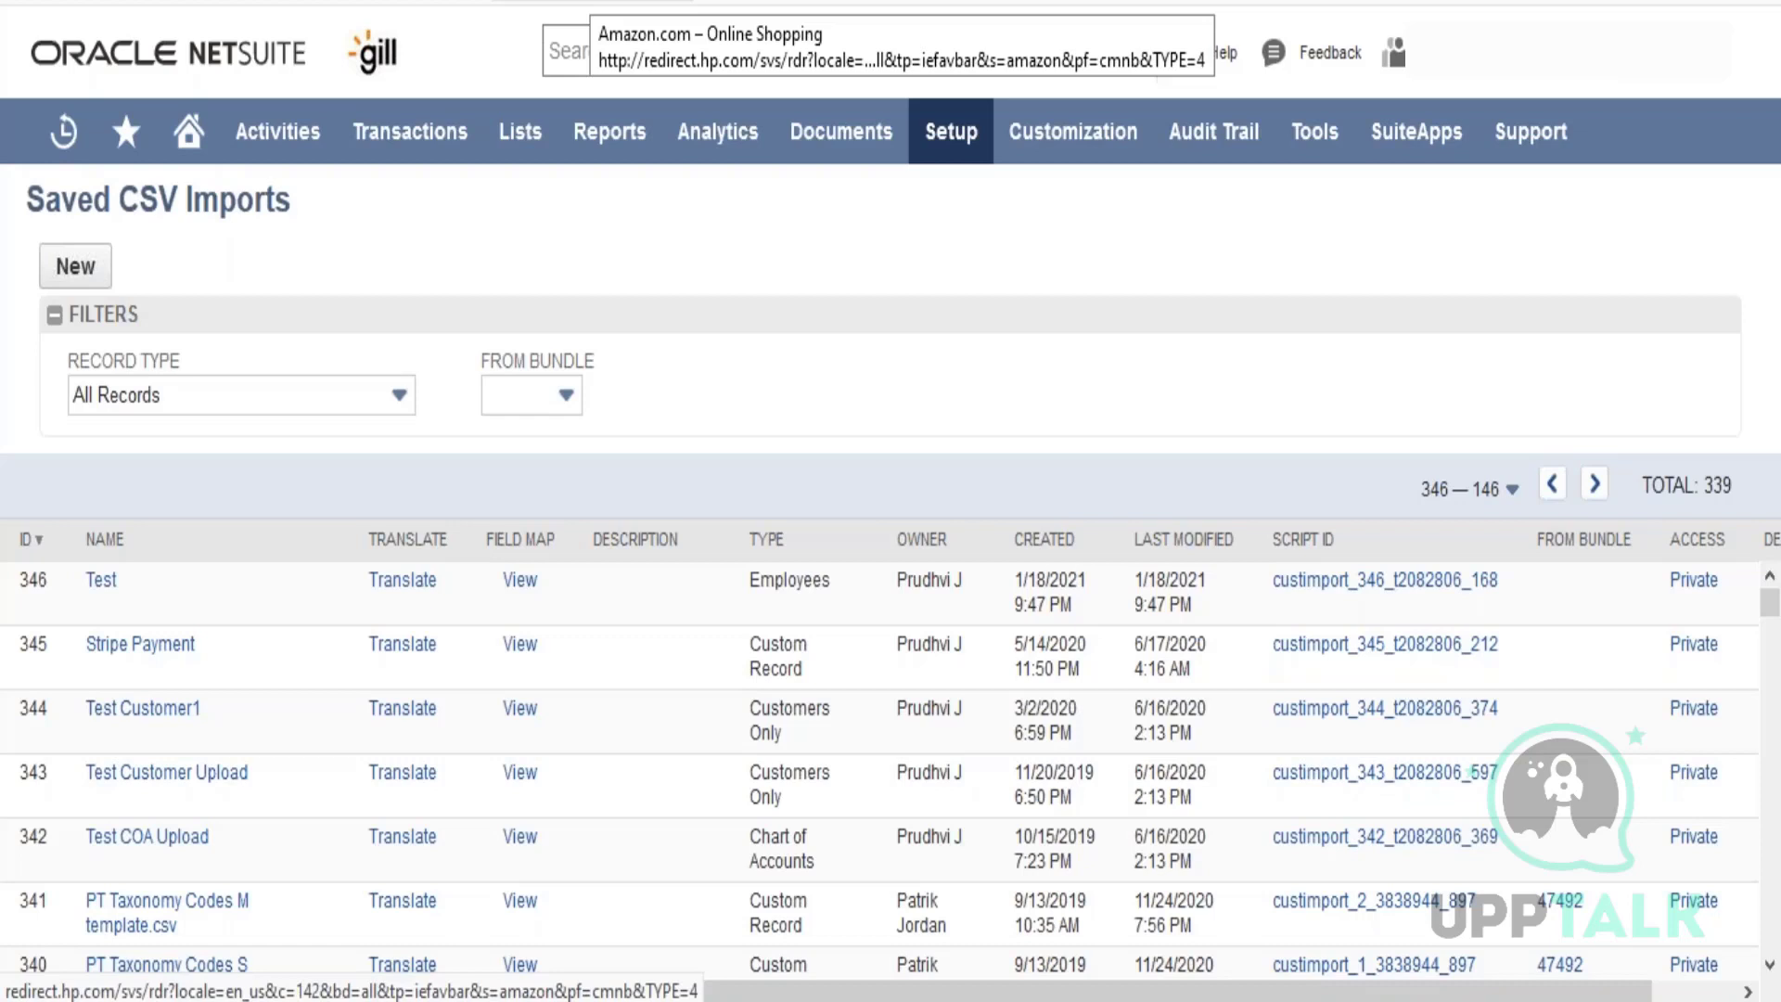
Step: Open the projects list under relationships and view the Install Solar System project
mouse_move(521, 146)
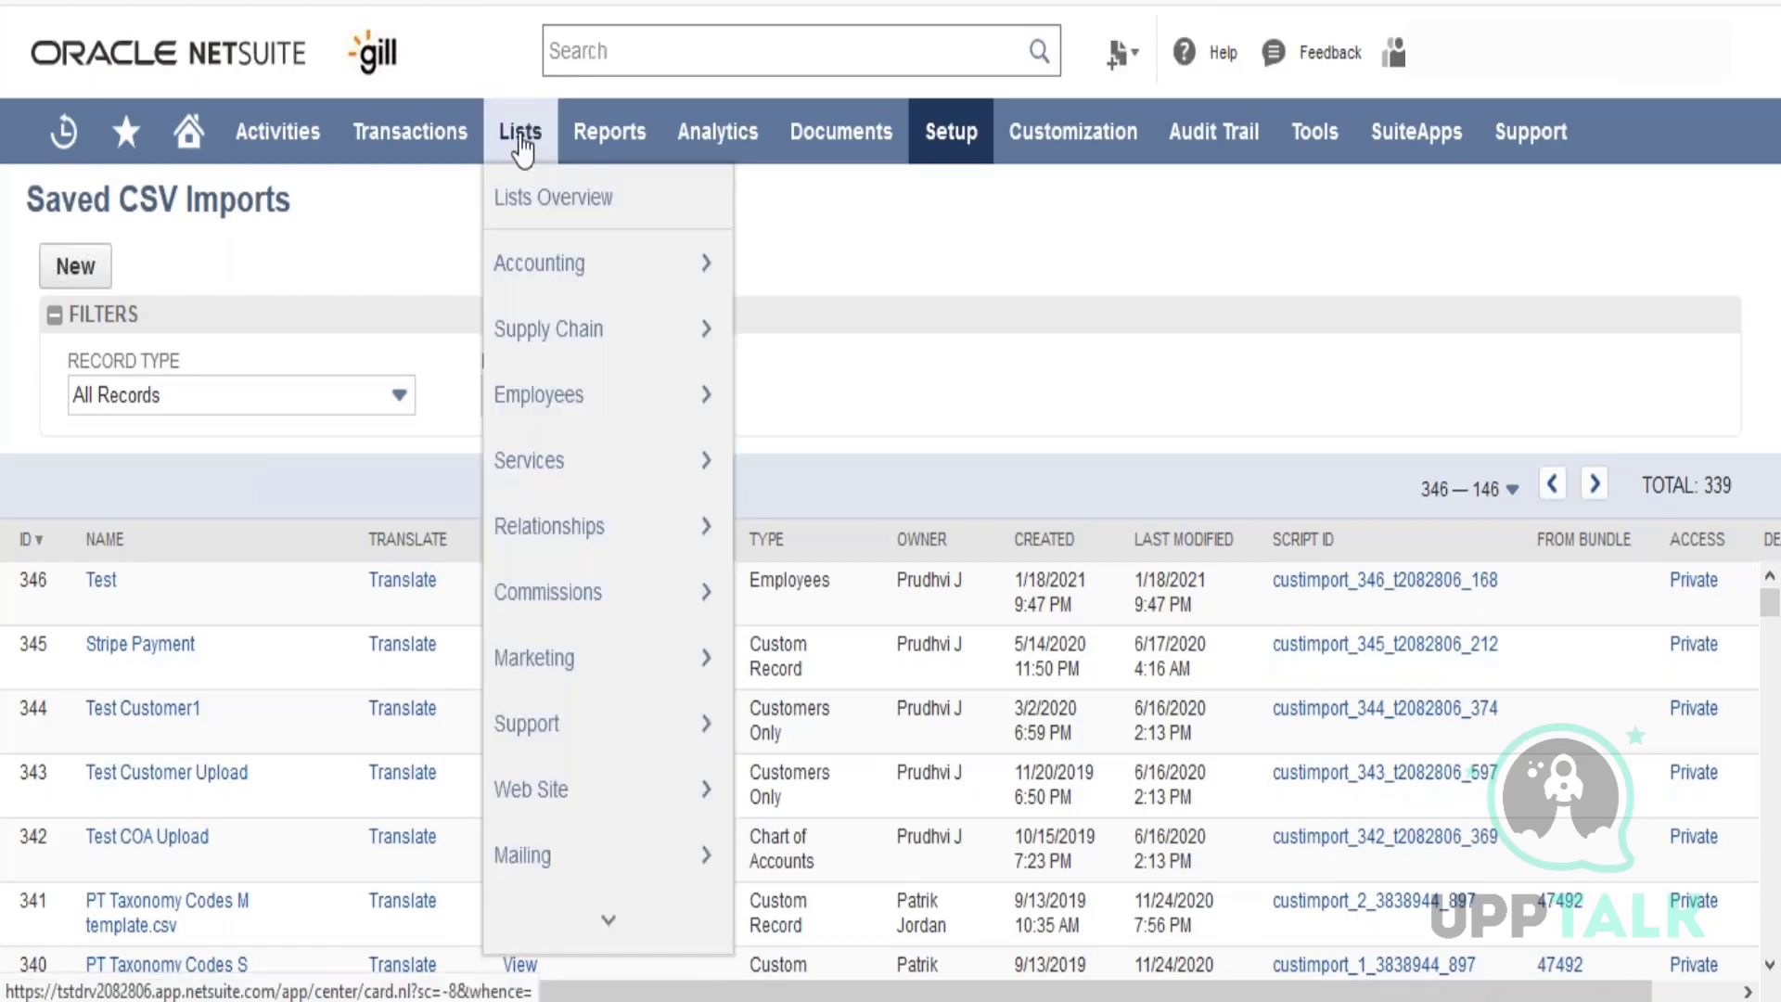
mouse_move(524, 278)
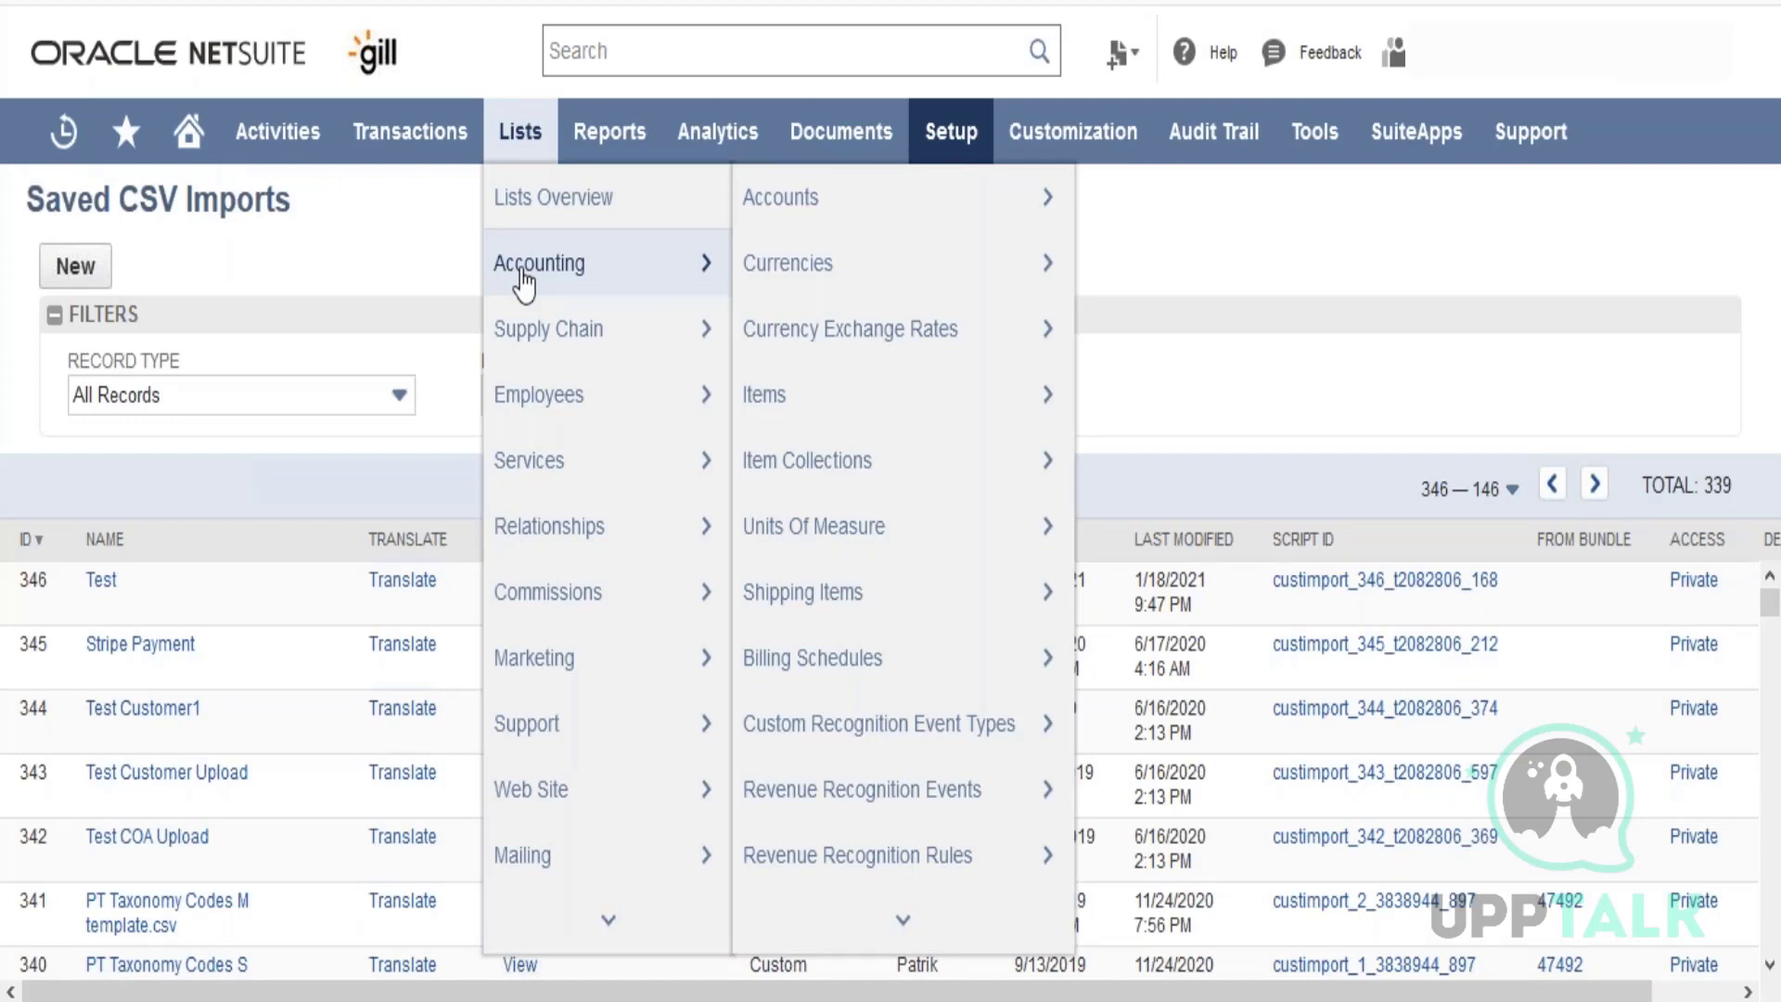
mouse_move(605, 543)
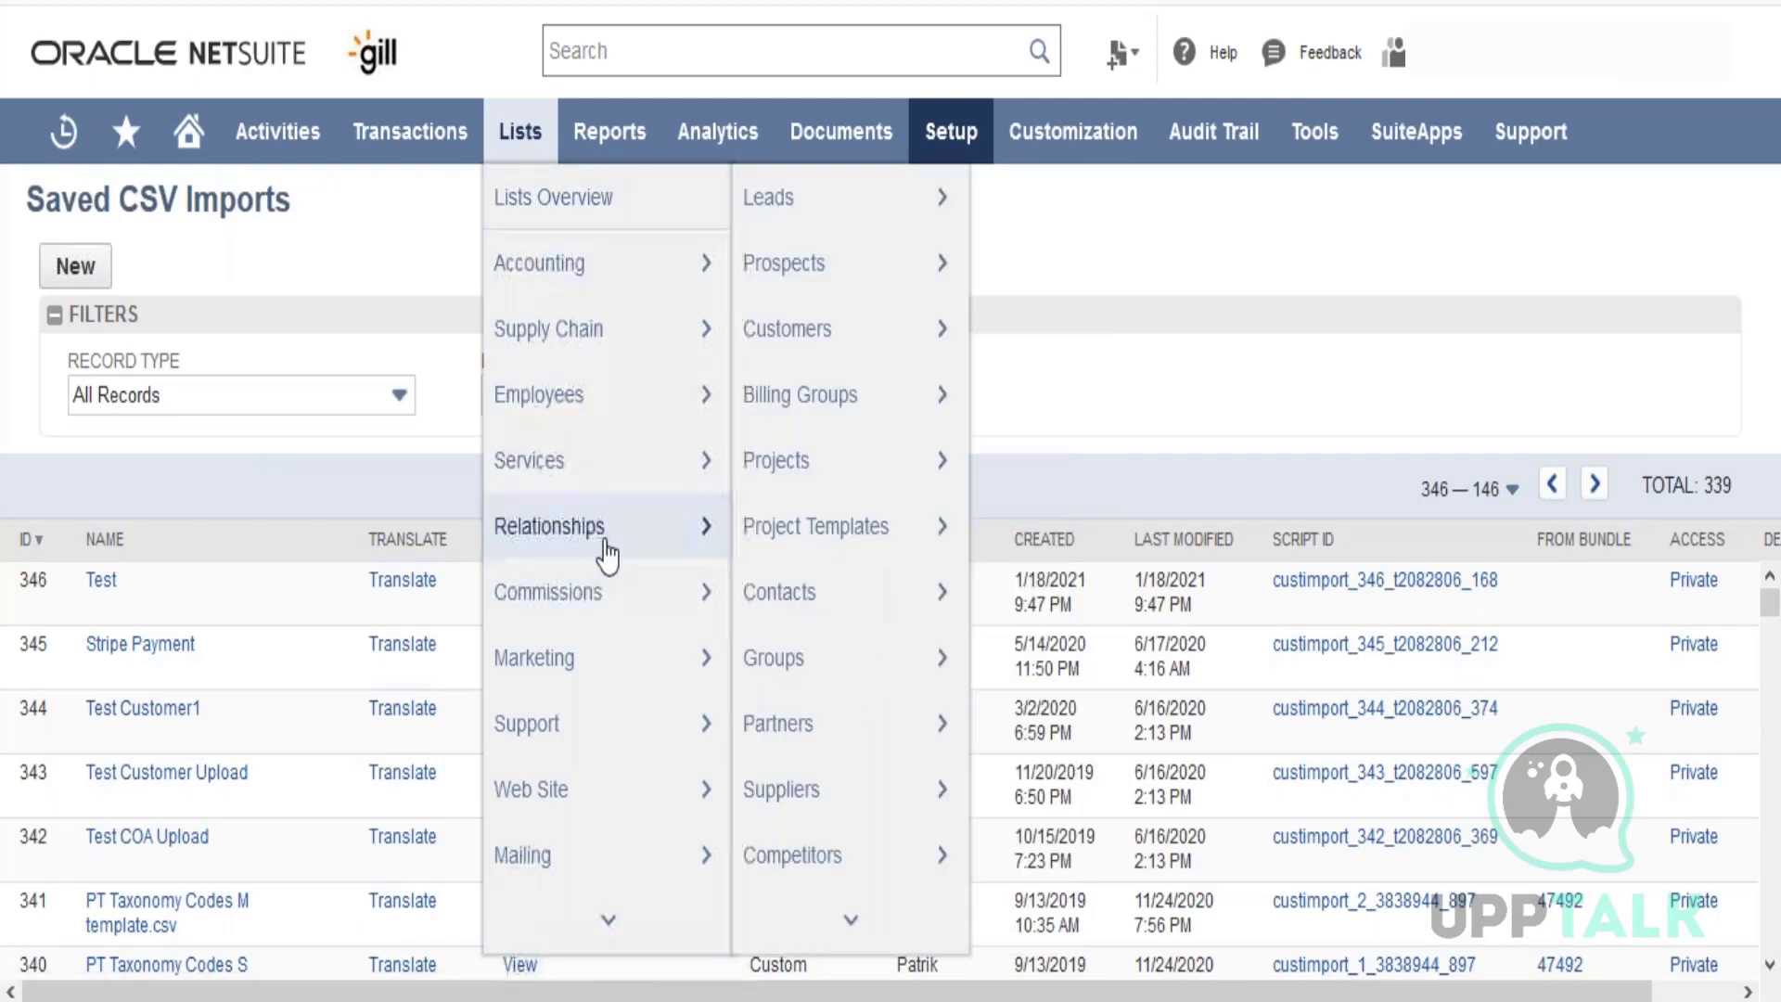
scroll(816, 849, "down", 2)
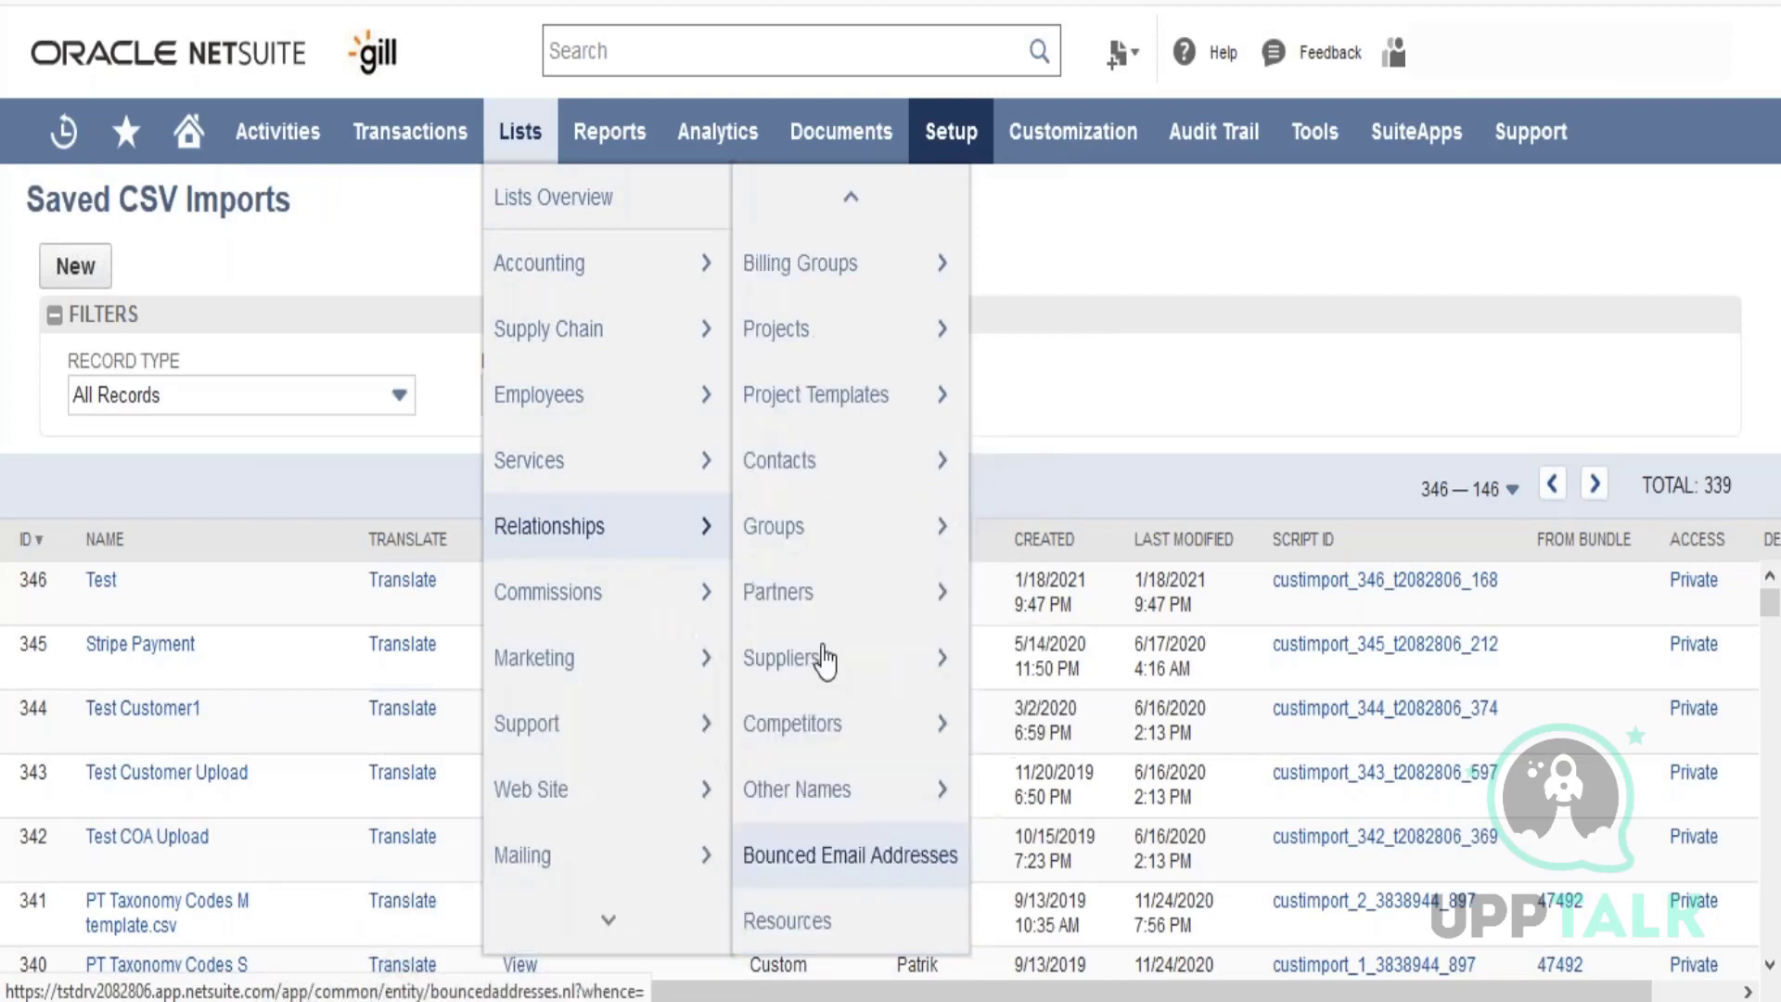
mouse_move(795, 364)
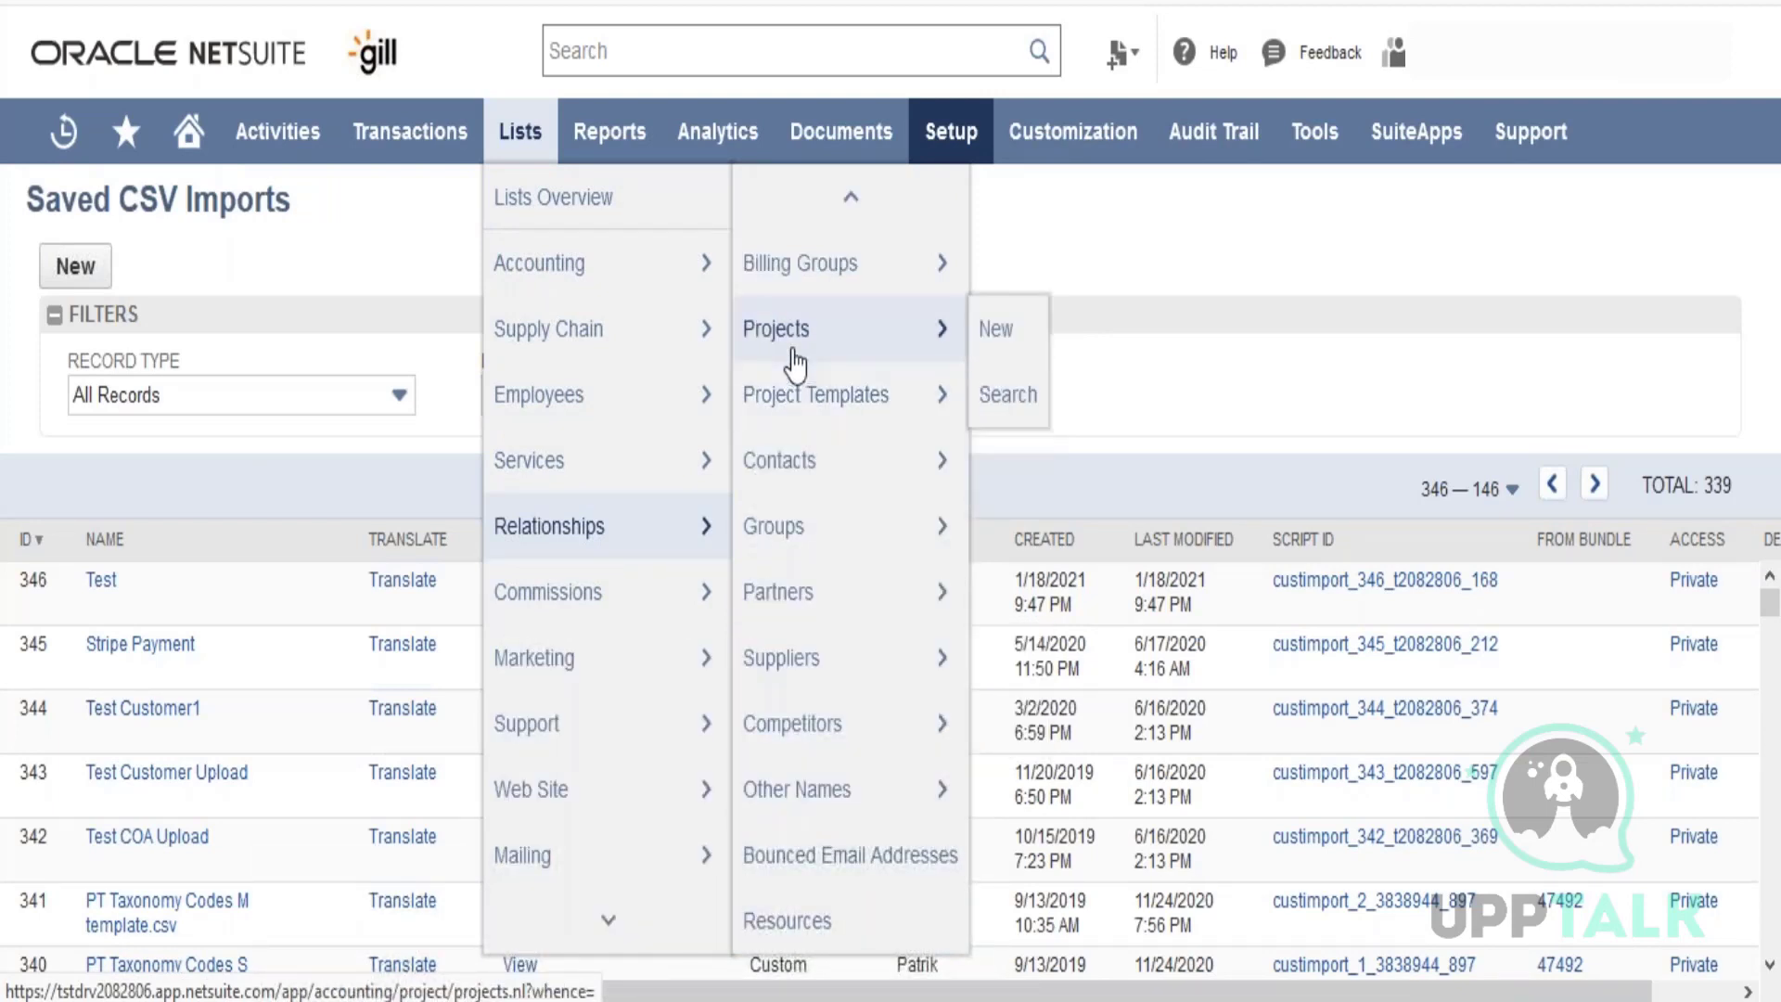
left_click(795, 363)
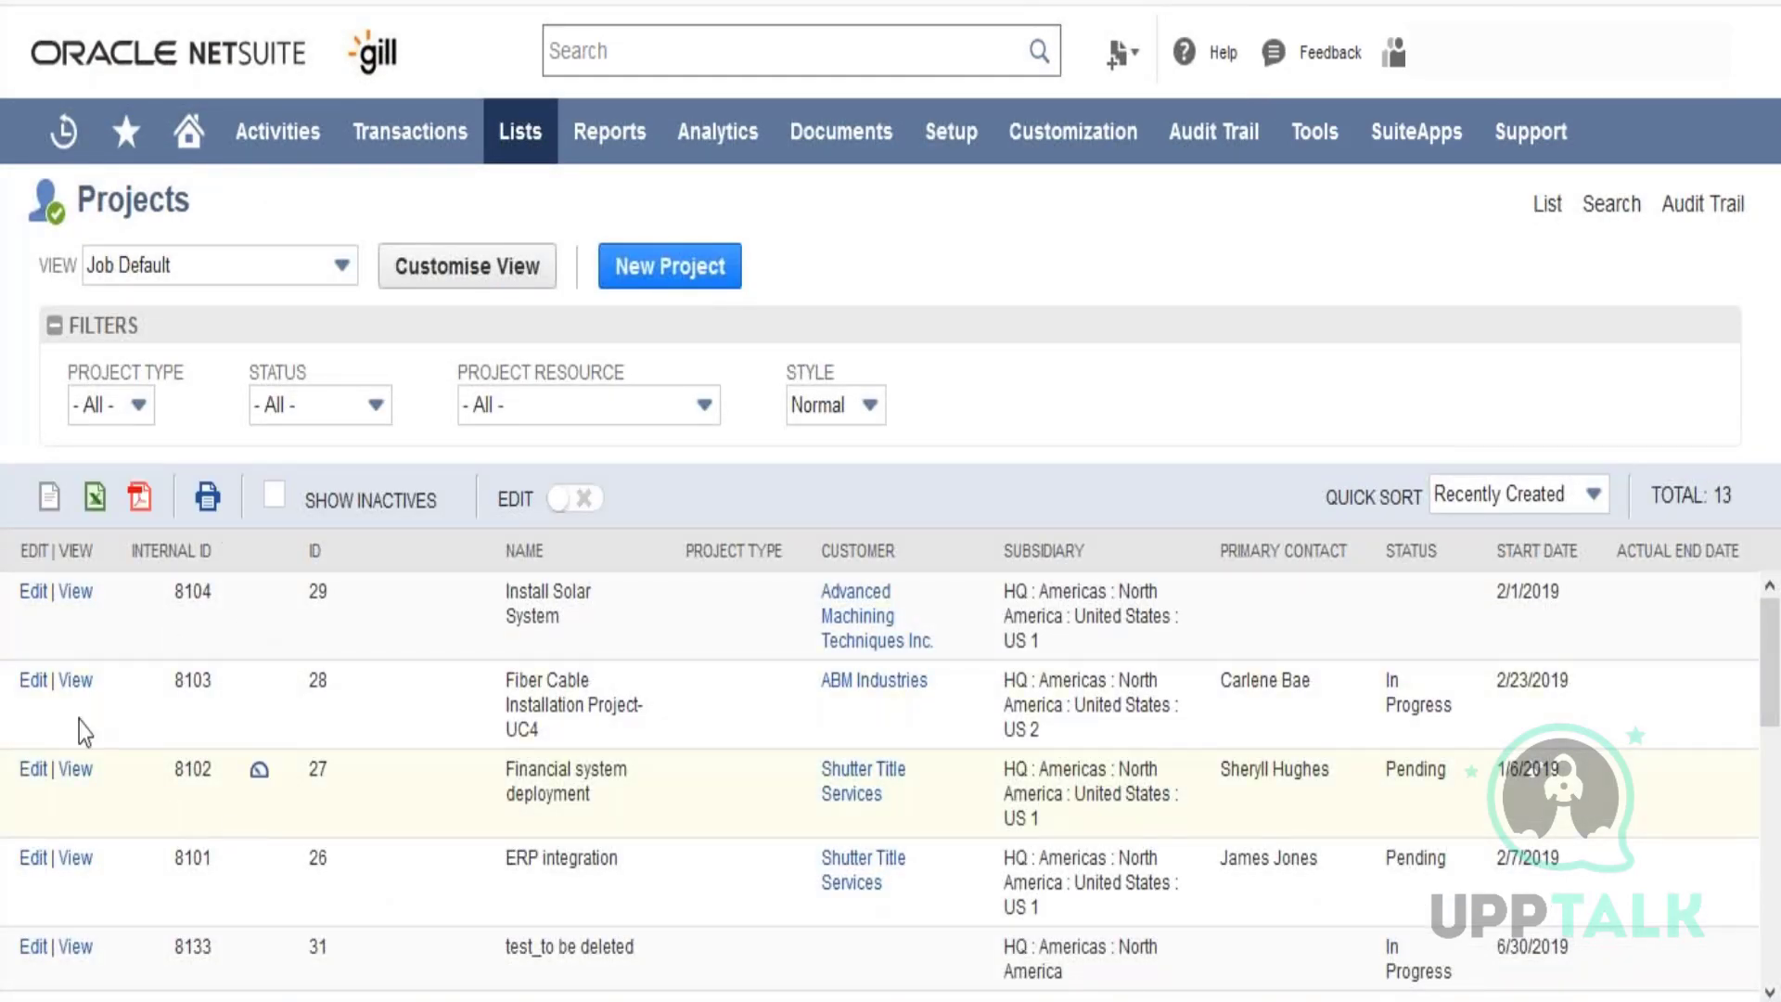
left_click(71, 603)
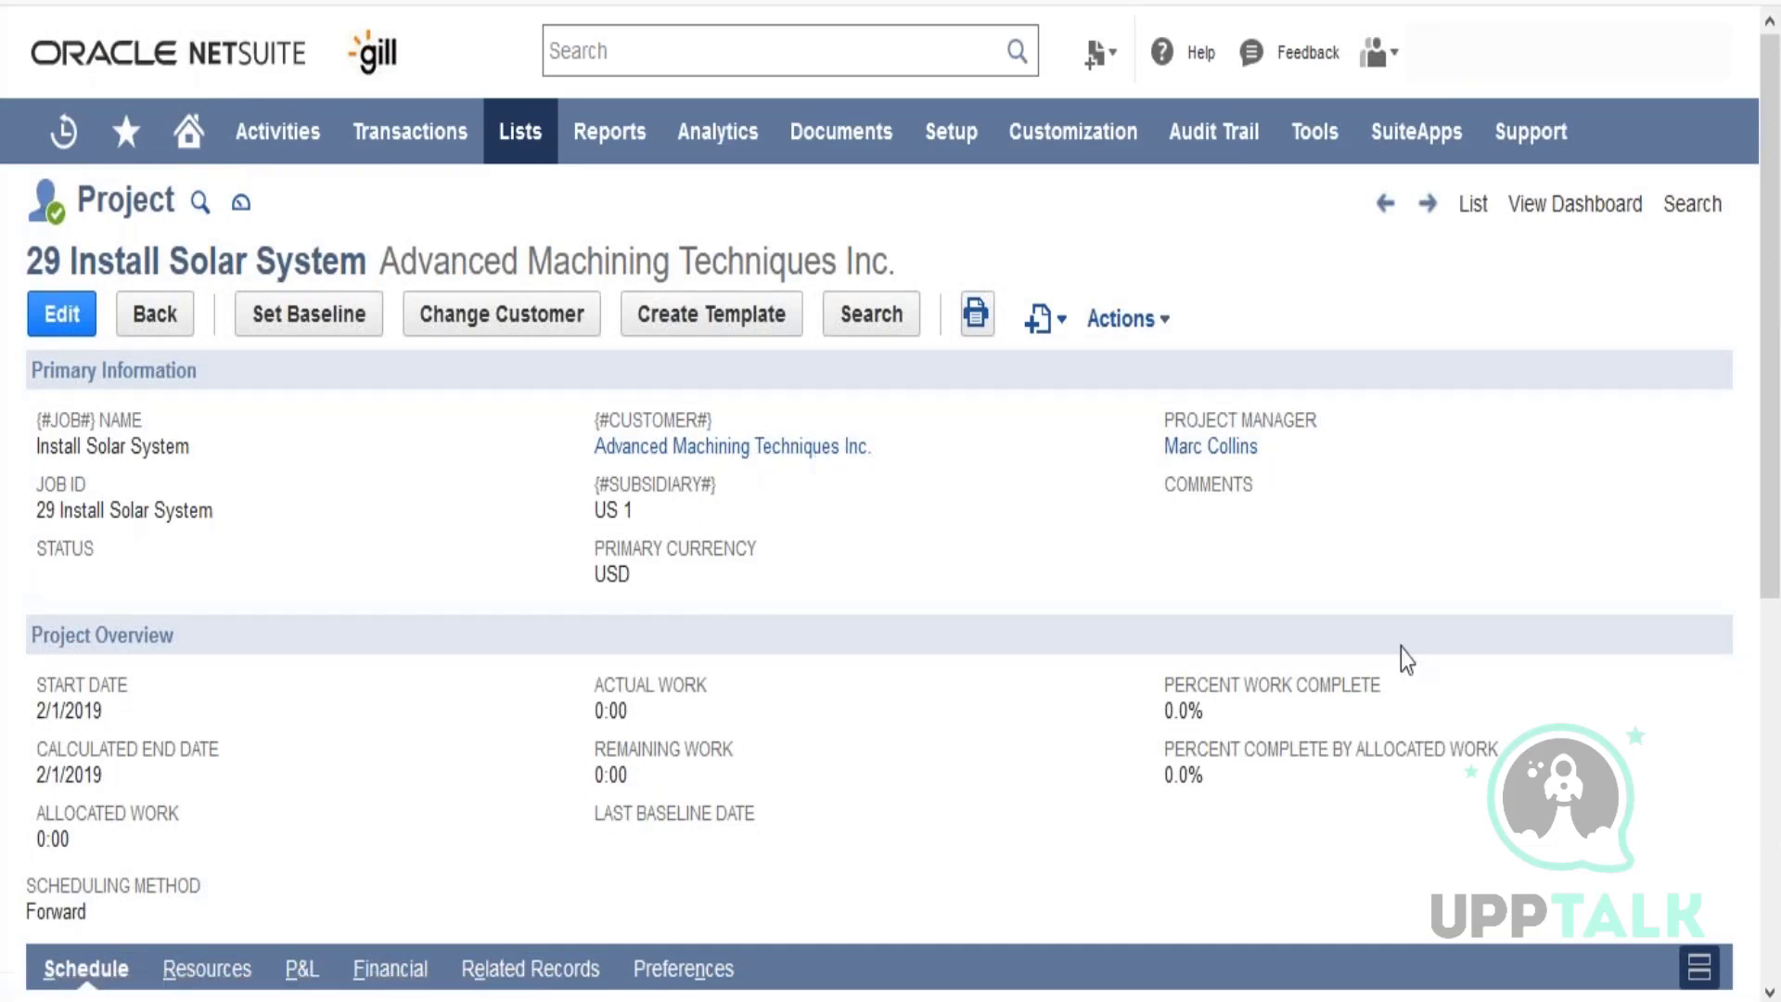
Step: Open the project's Design milestone for editing and set its planned work to 100
left_click_drag(1778, 417, 1778, 796)
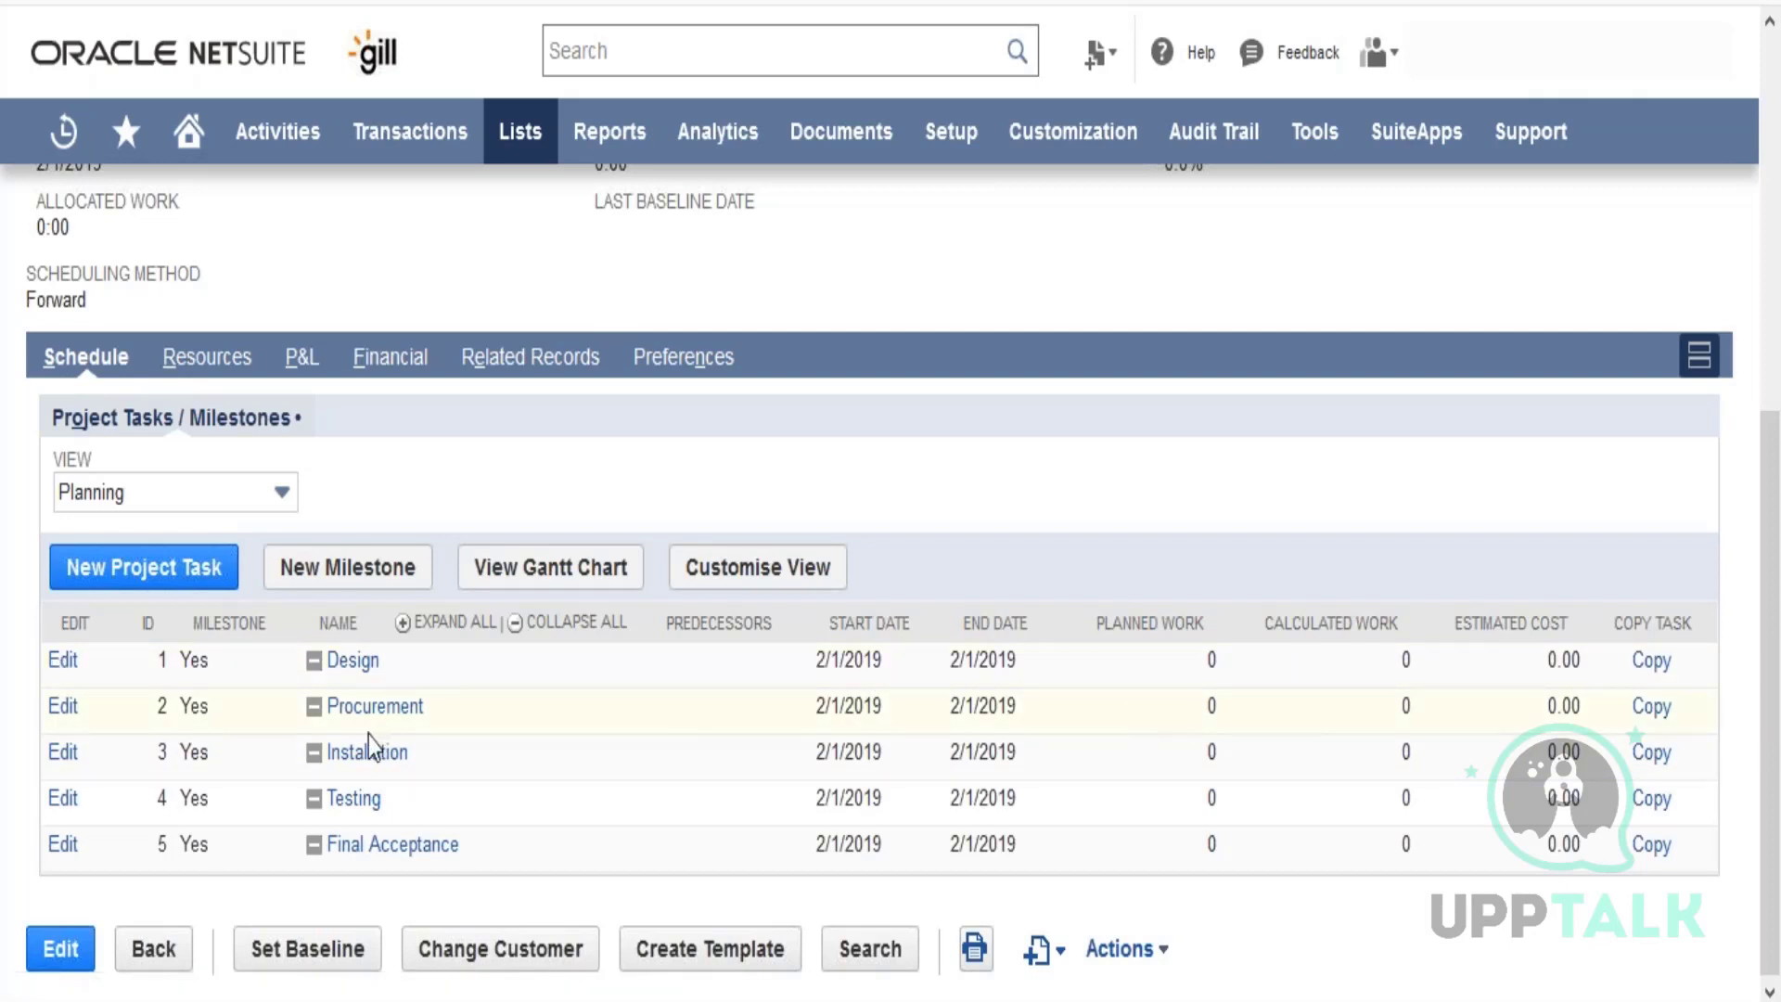
left_click(74, 661)
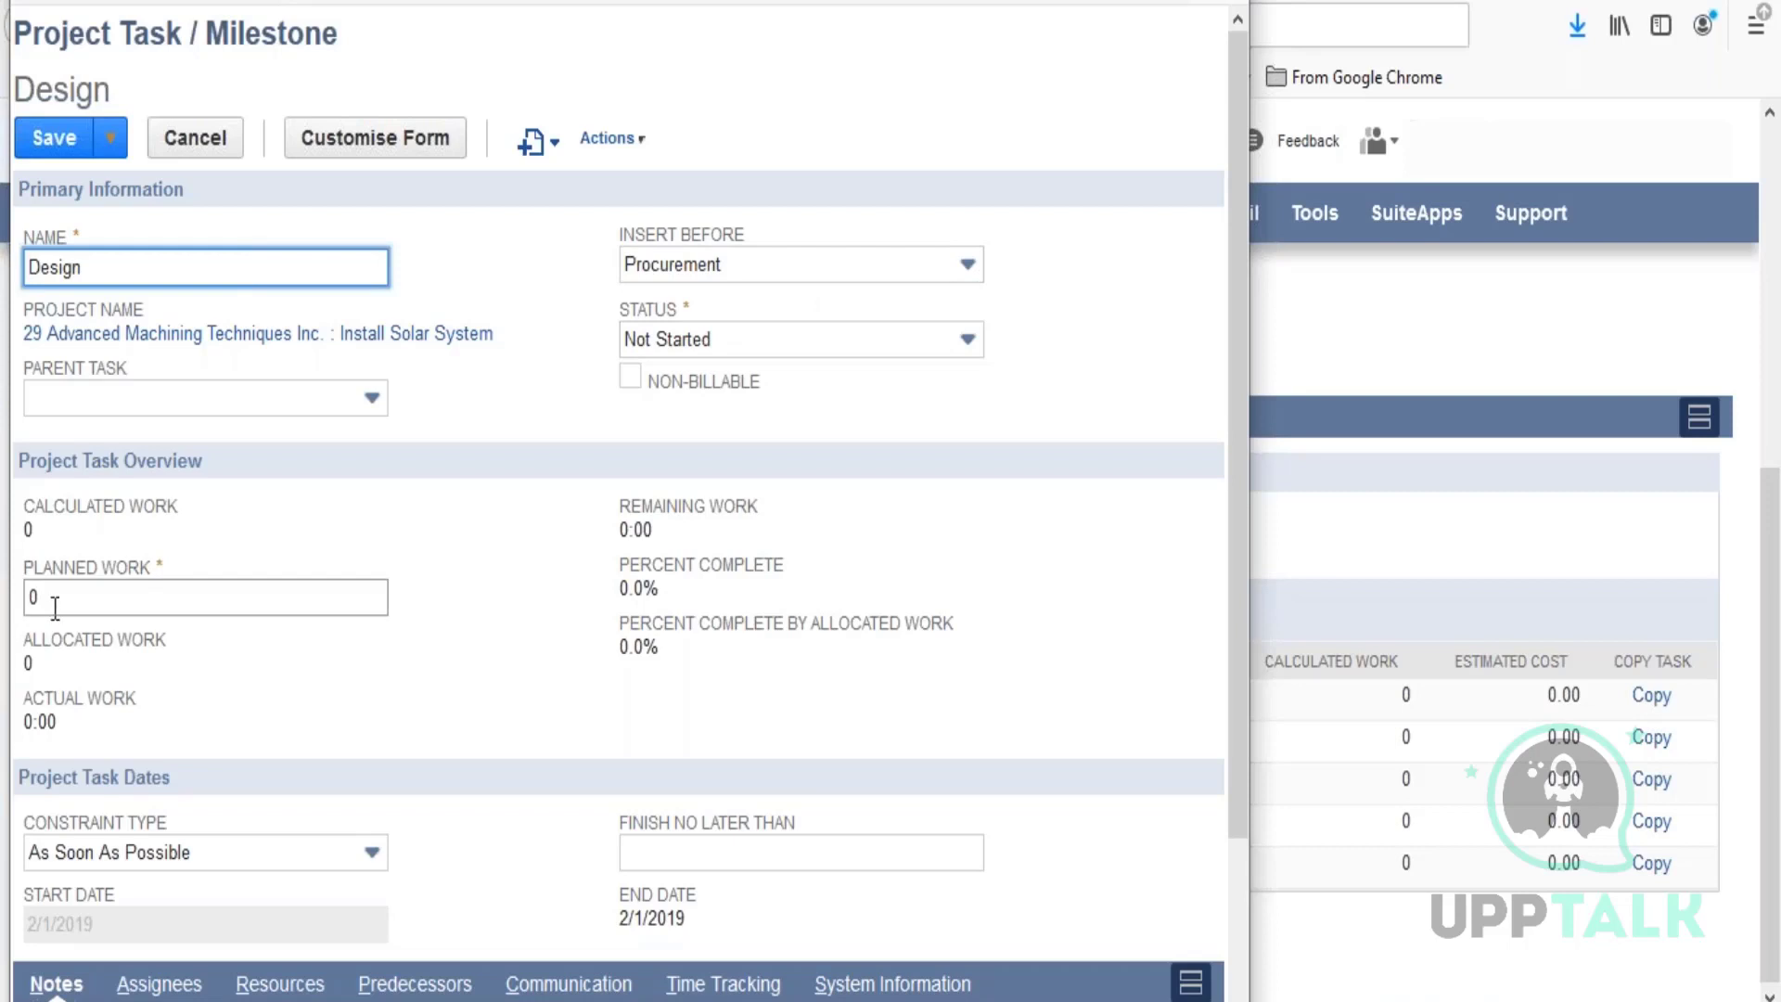
double_click(28, 598)
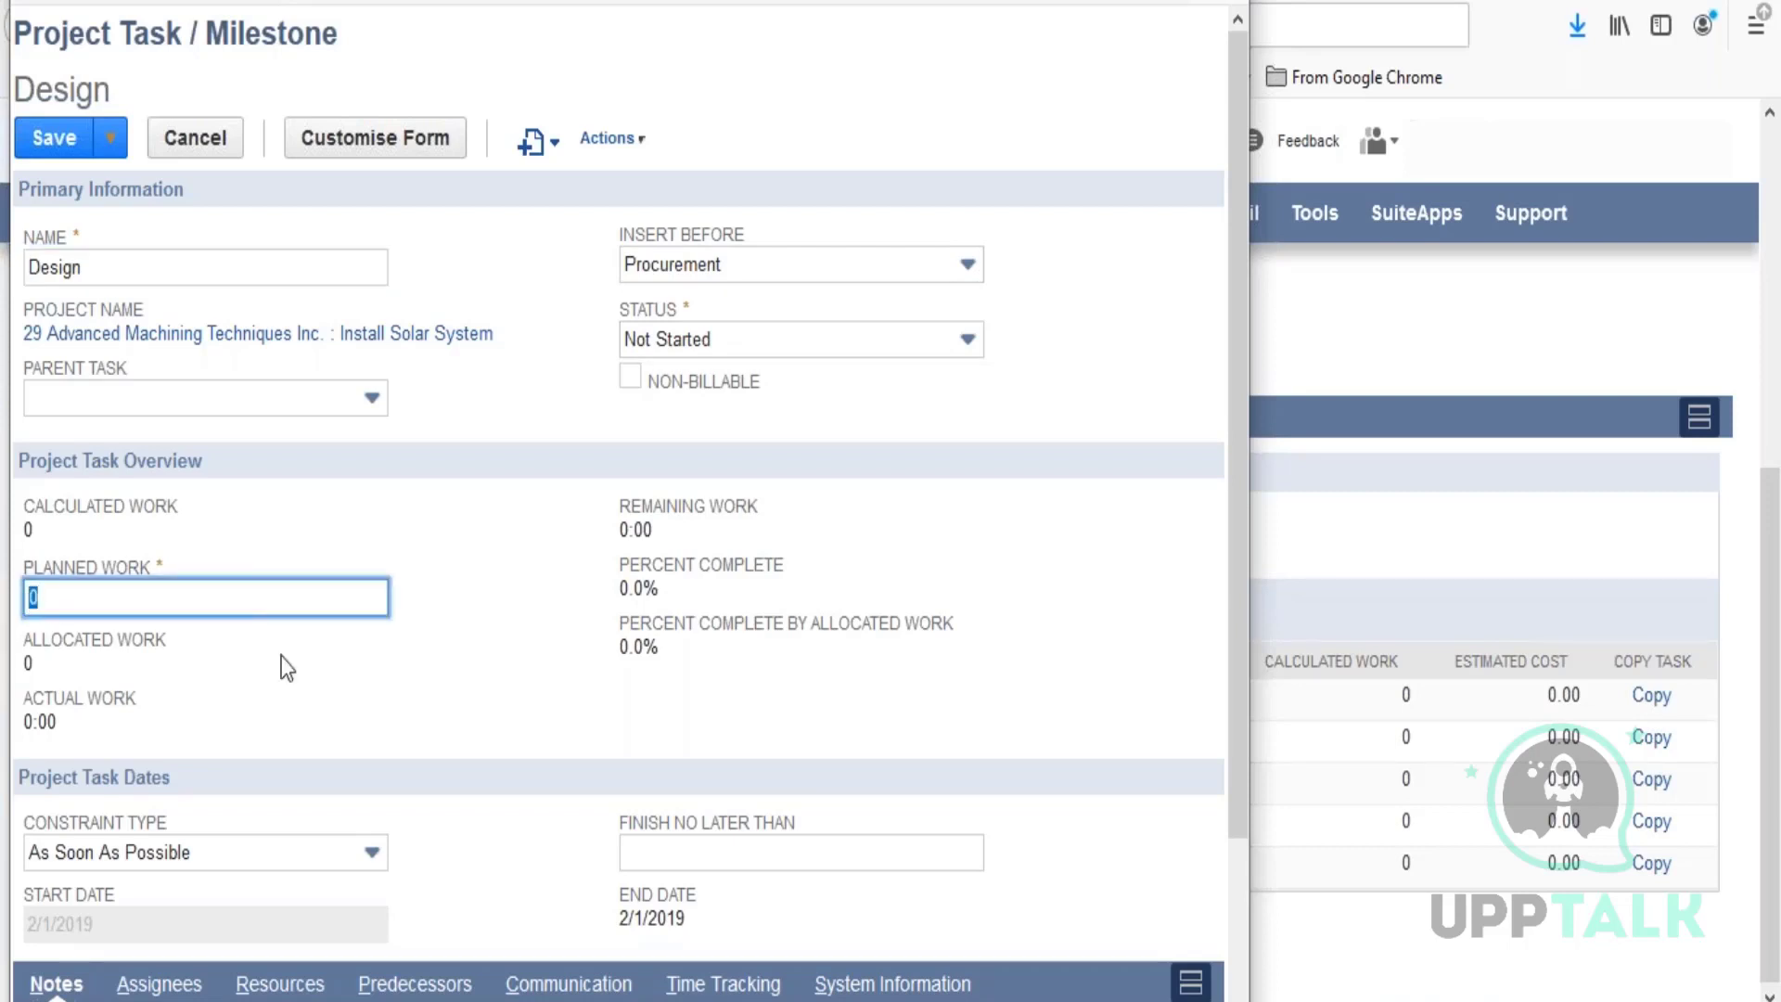
type("100")
left_click(308, 665)
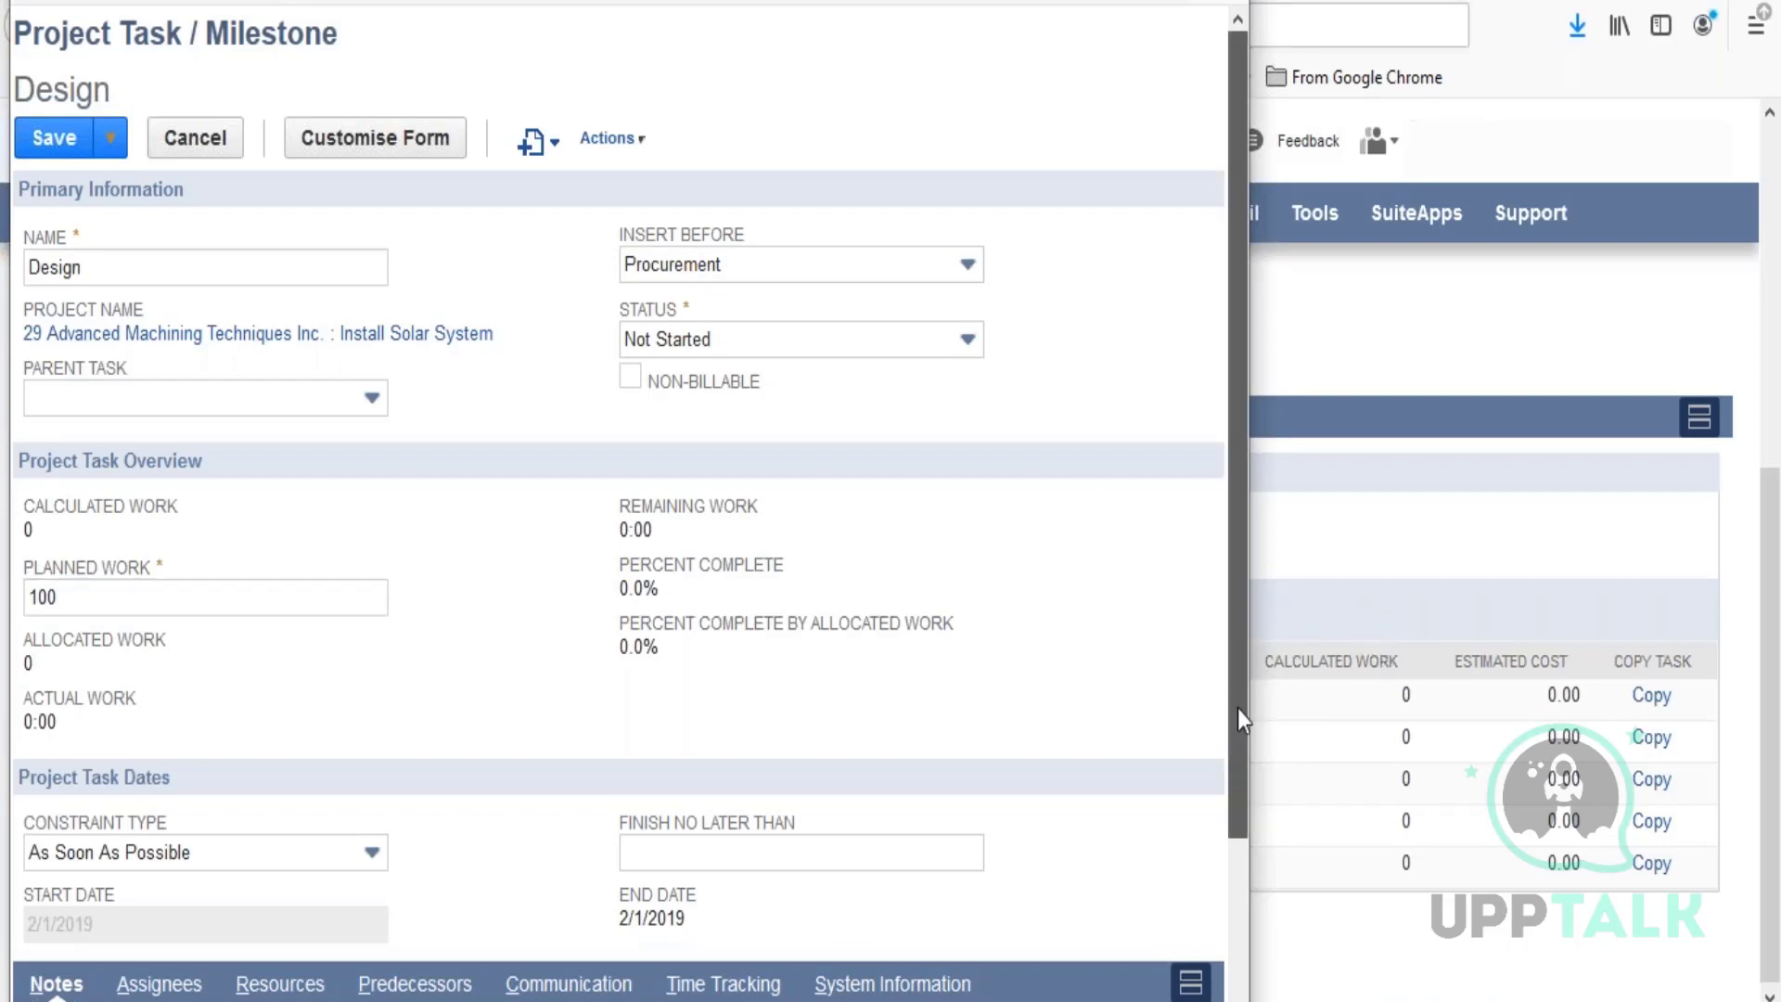
Step: Review the Design milestone's assignees, resource allocations and time tracking, and close the milestone without saving
left_click_drag(1237, 709, 128, 846)
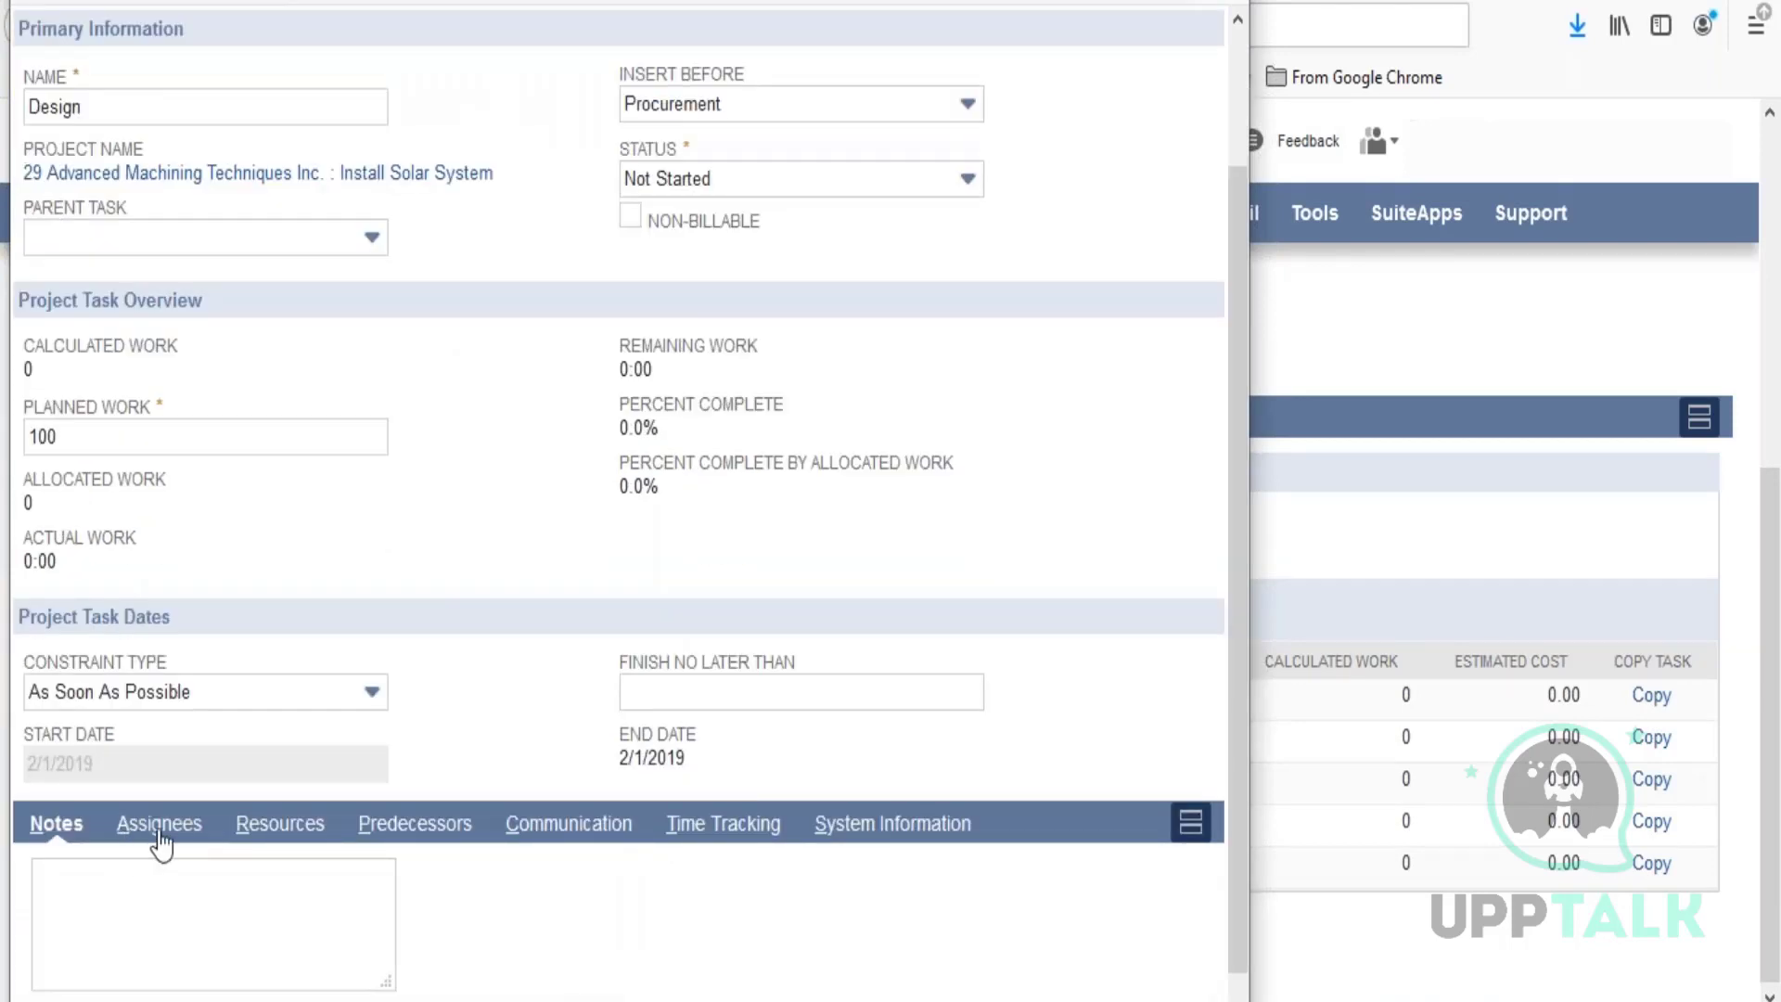
left_click(146, 833)
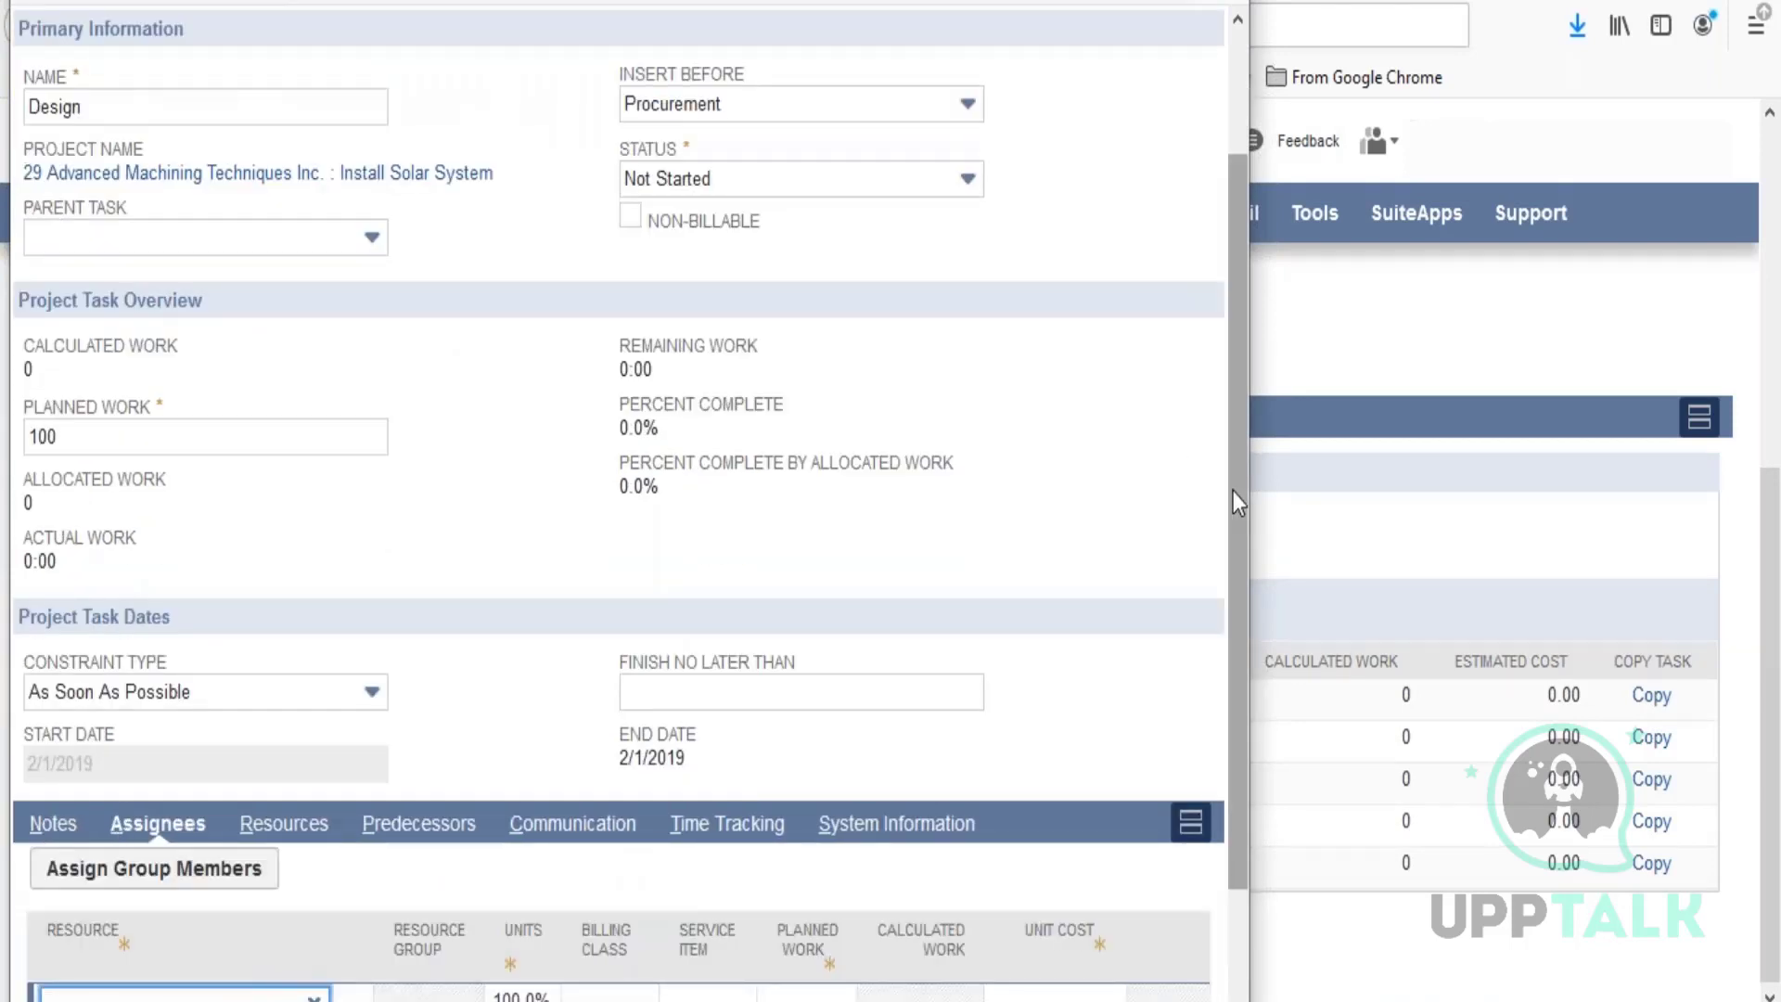
left_click_drag(1235, 493, 1235, 611)
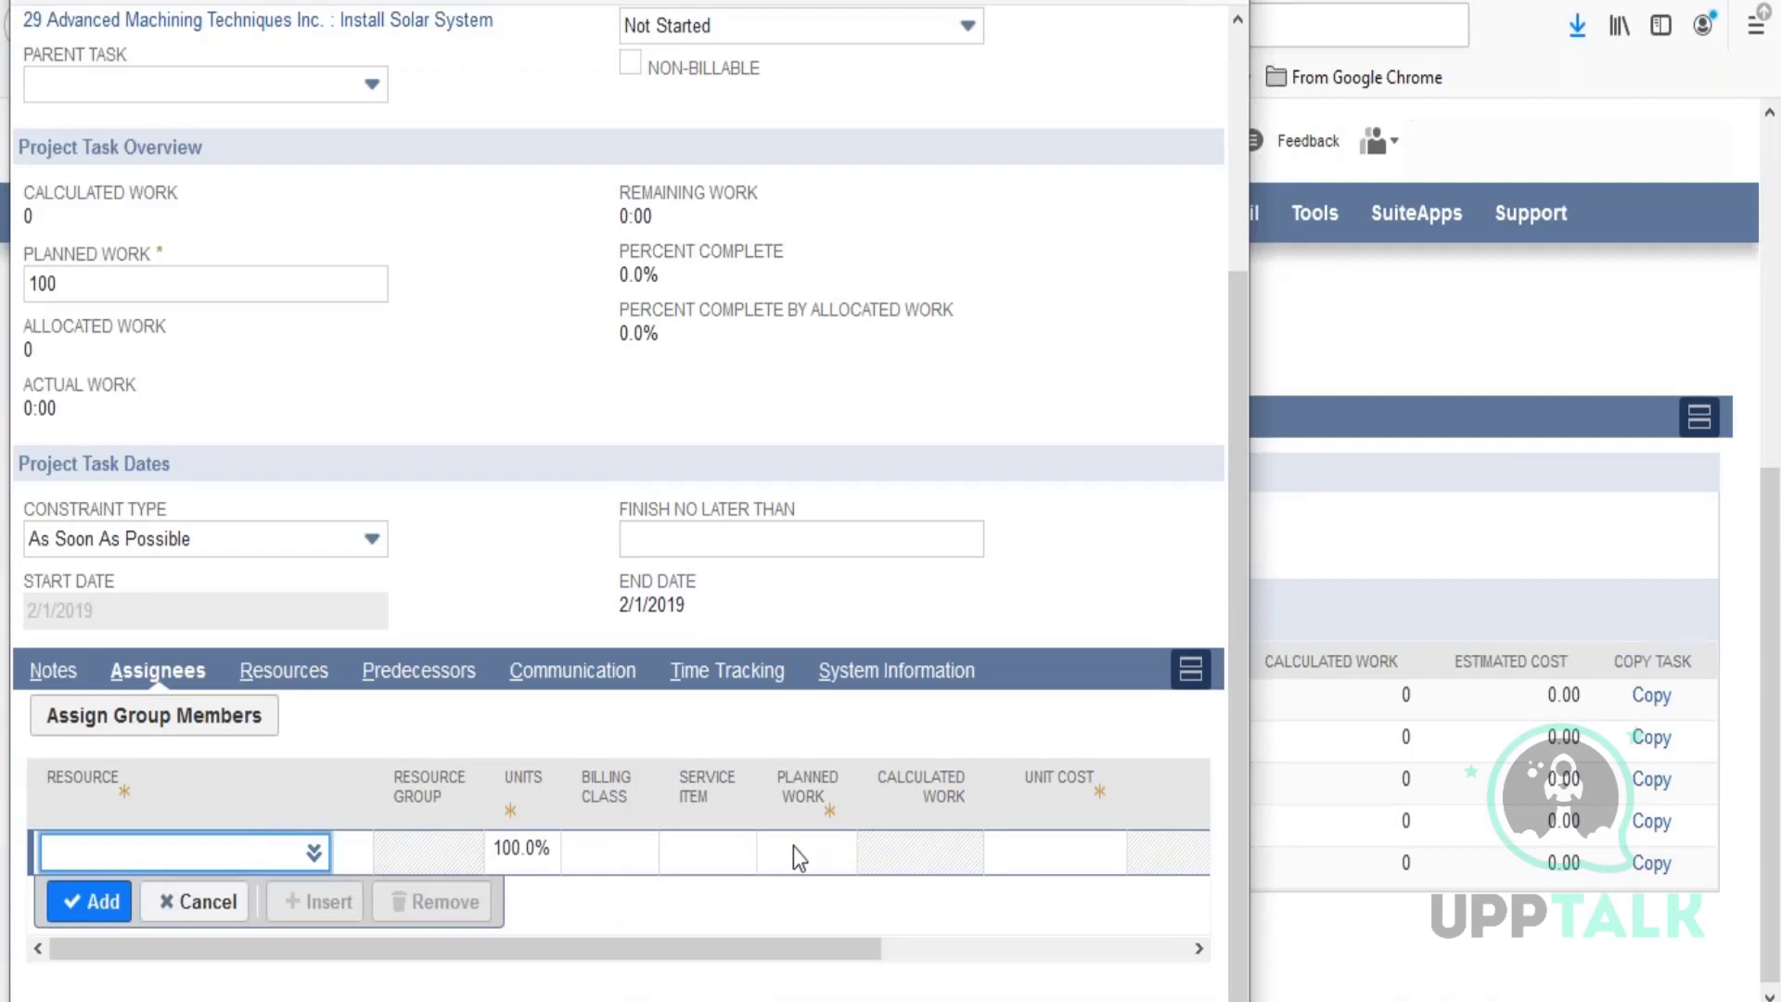
left_click(297, 691)
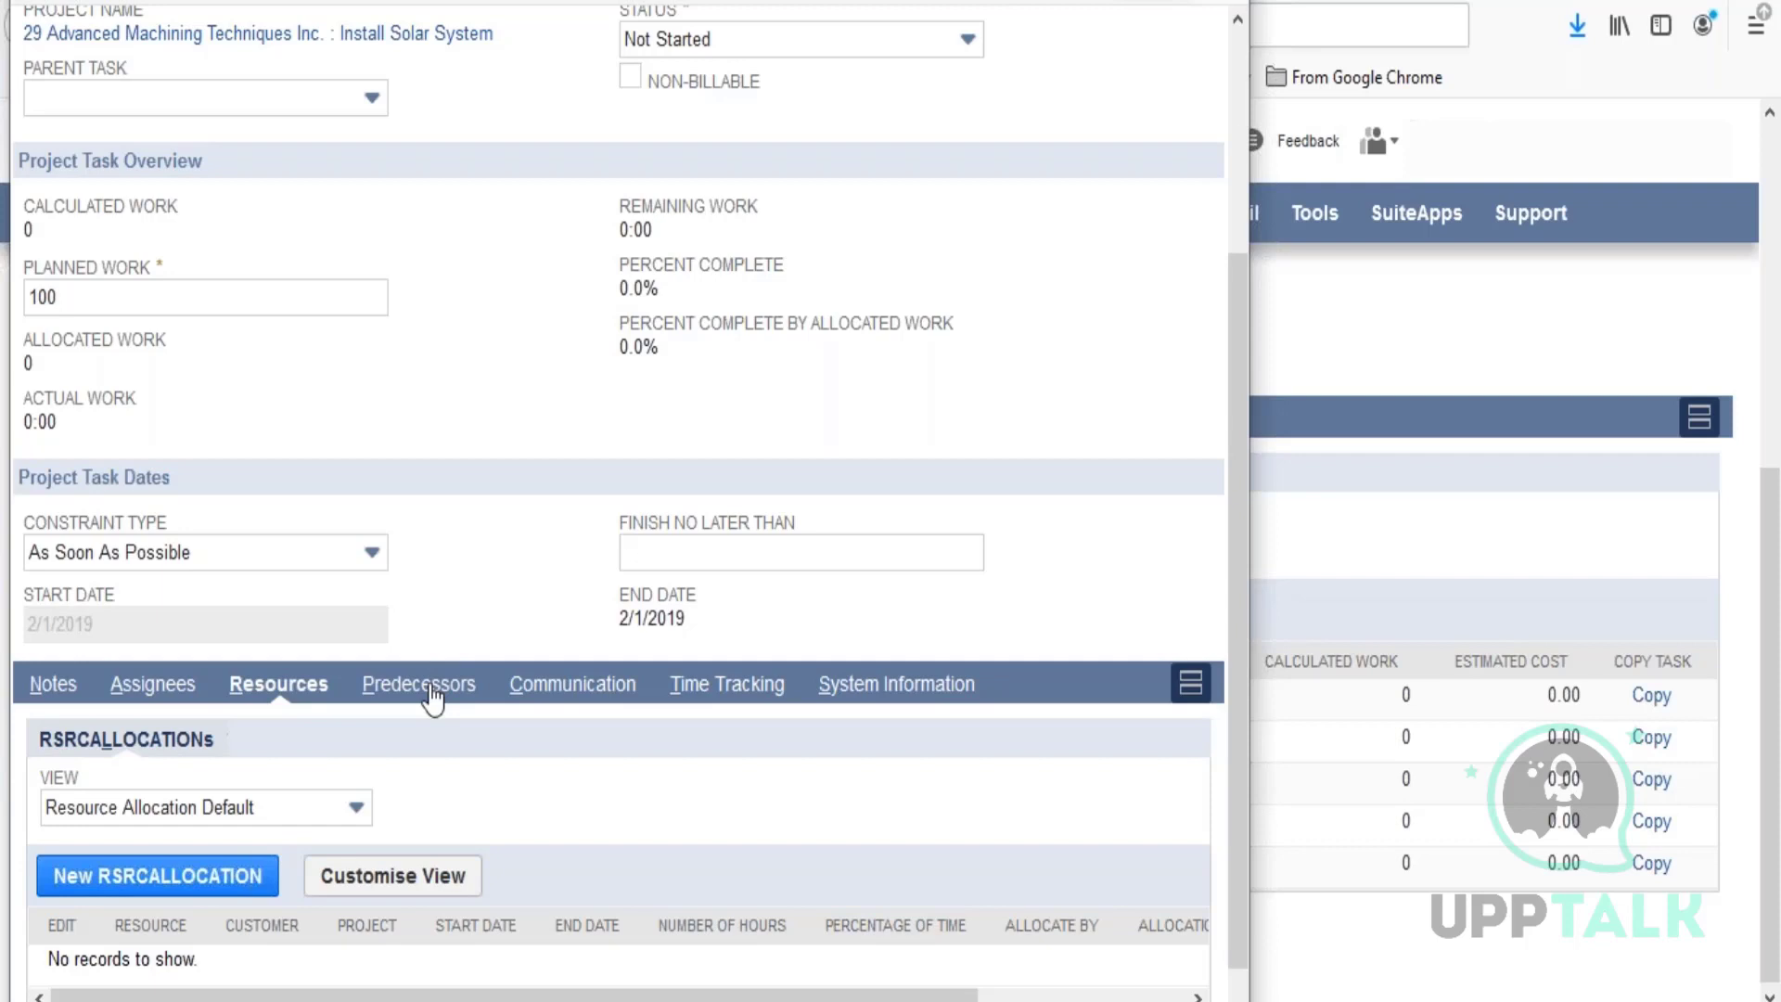
left_click(745, 690)
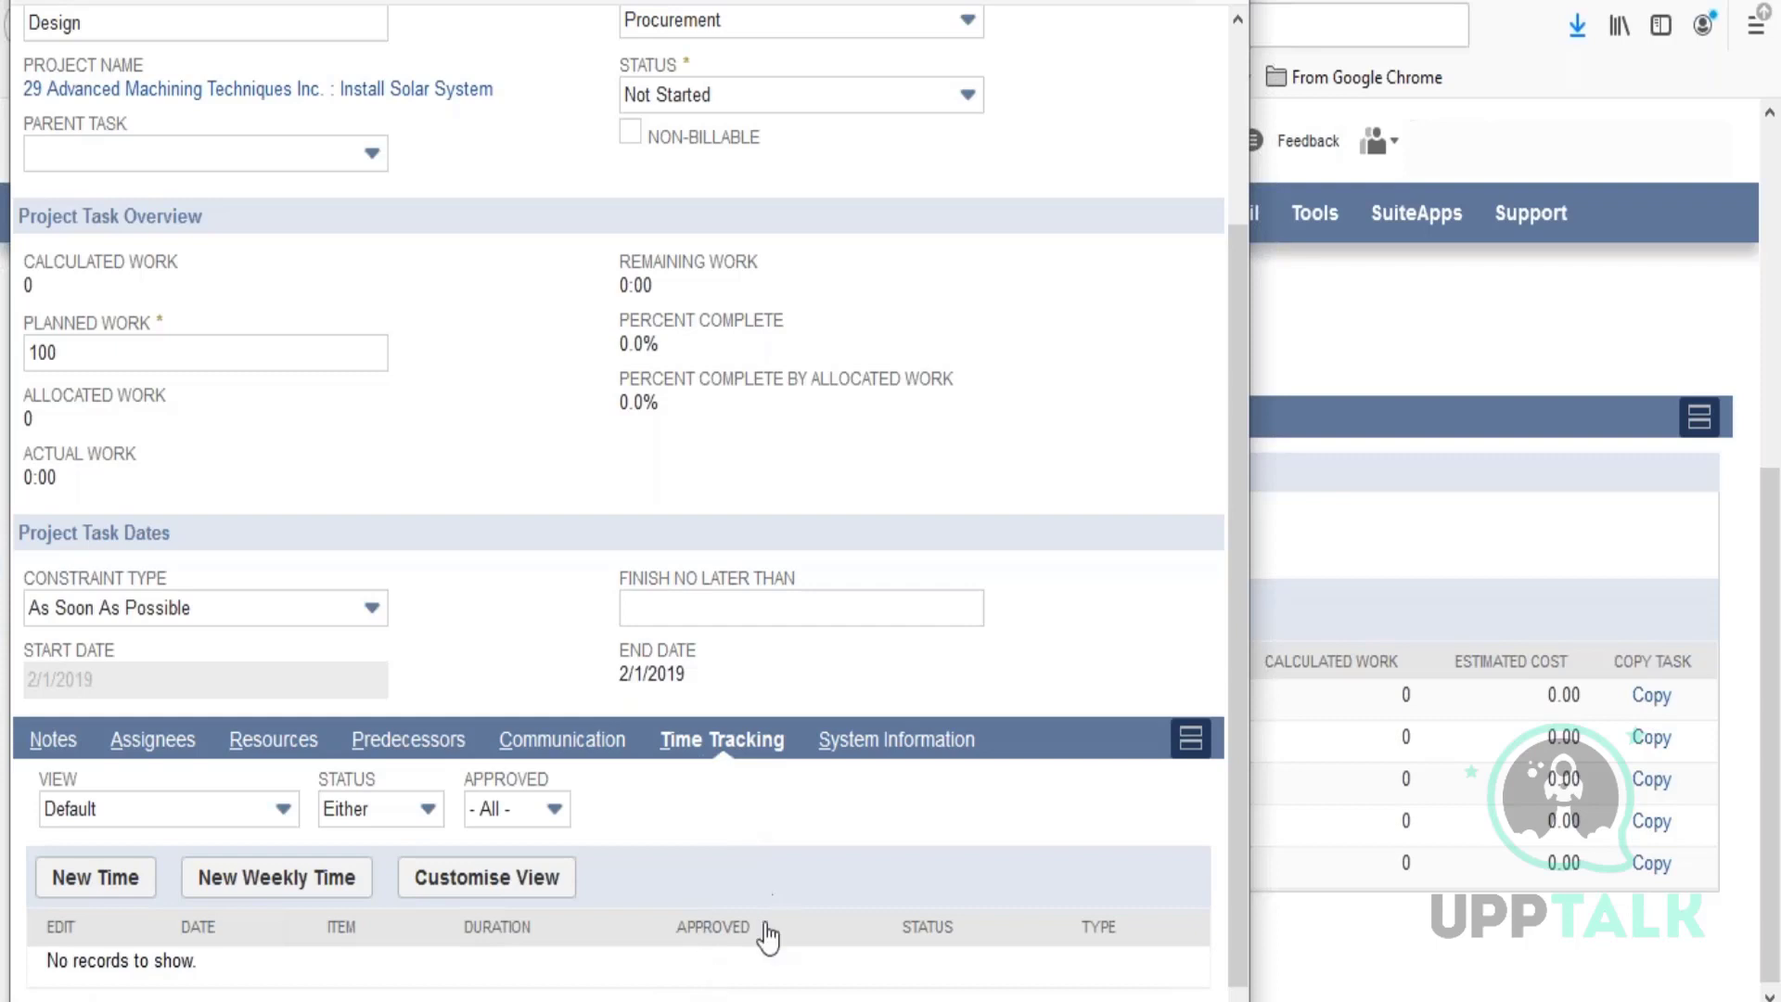
left_click_drag(1229, 909, 1233, 643)
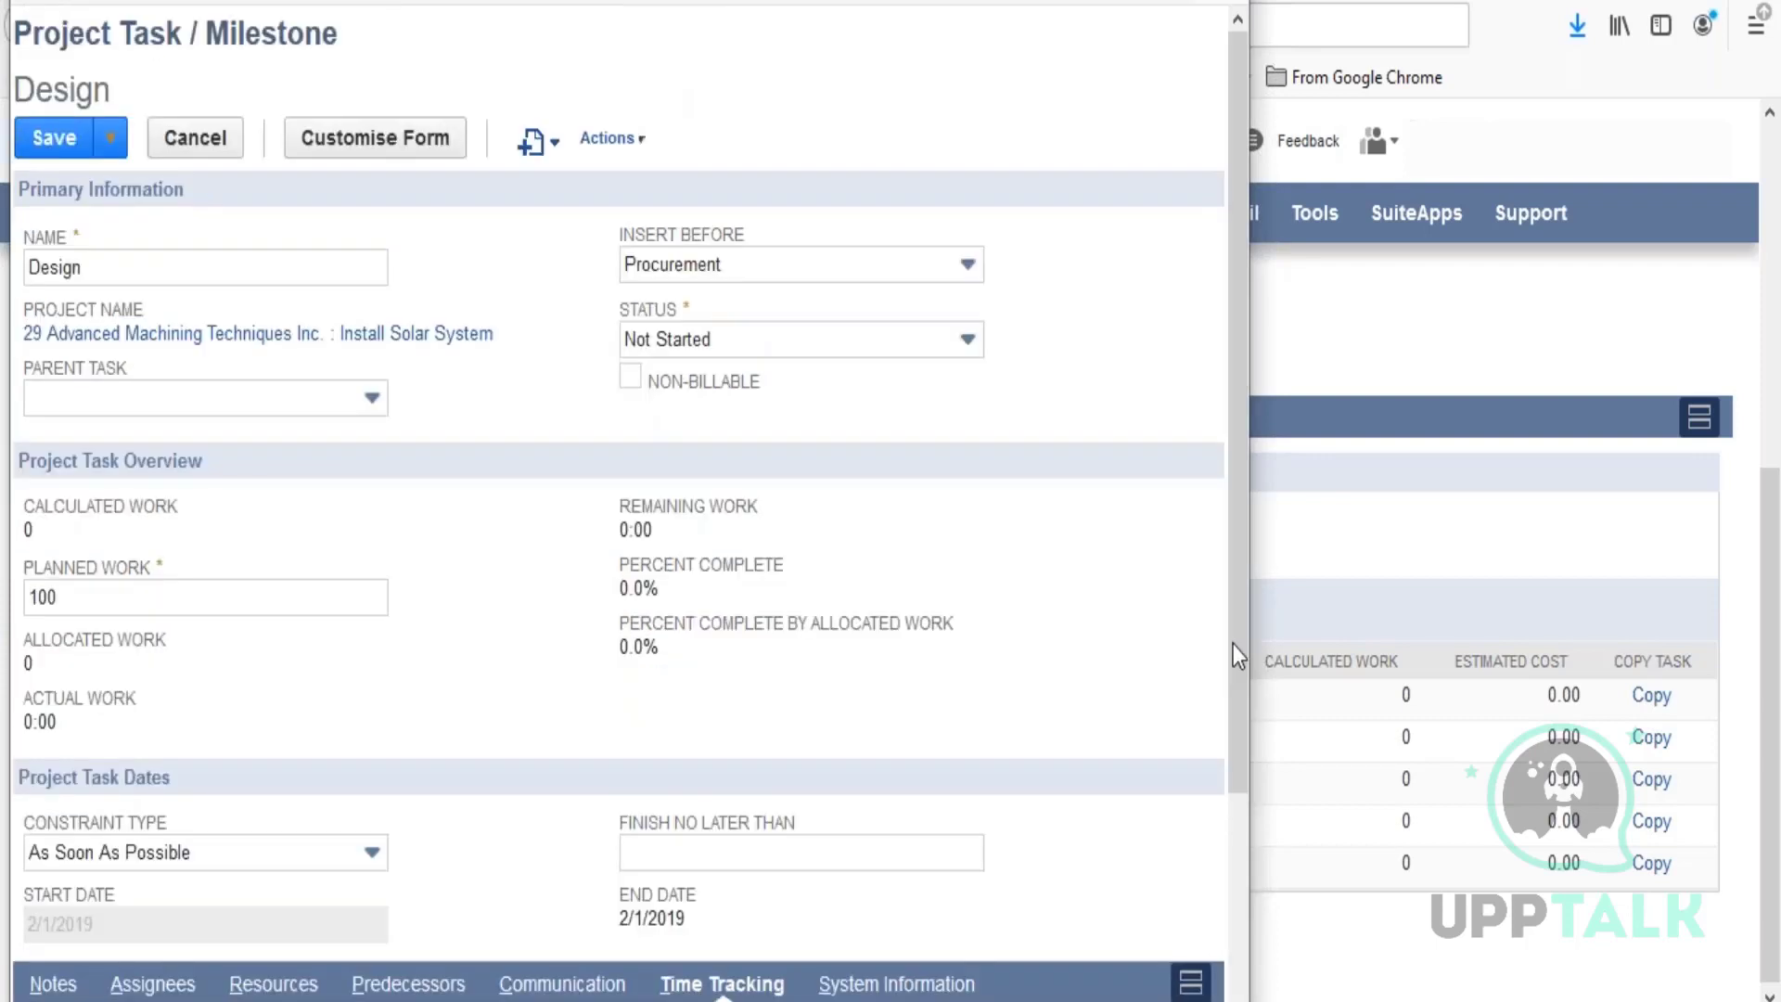
left_click(181, 139)
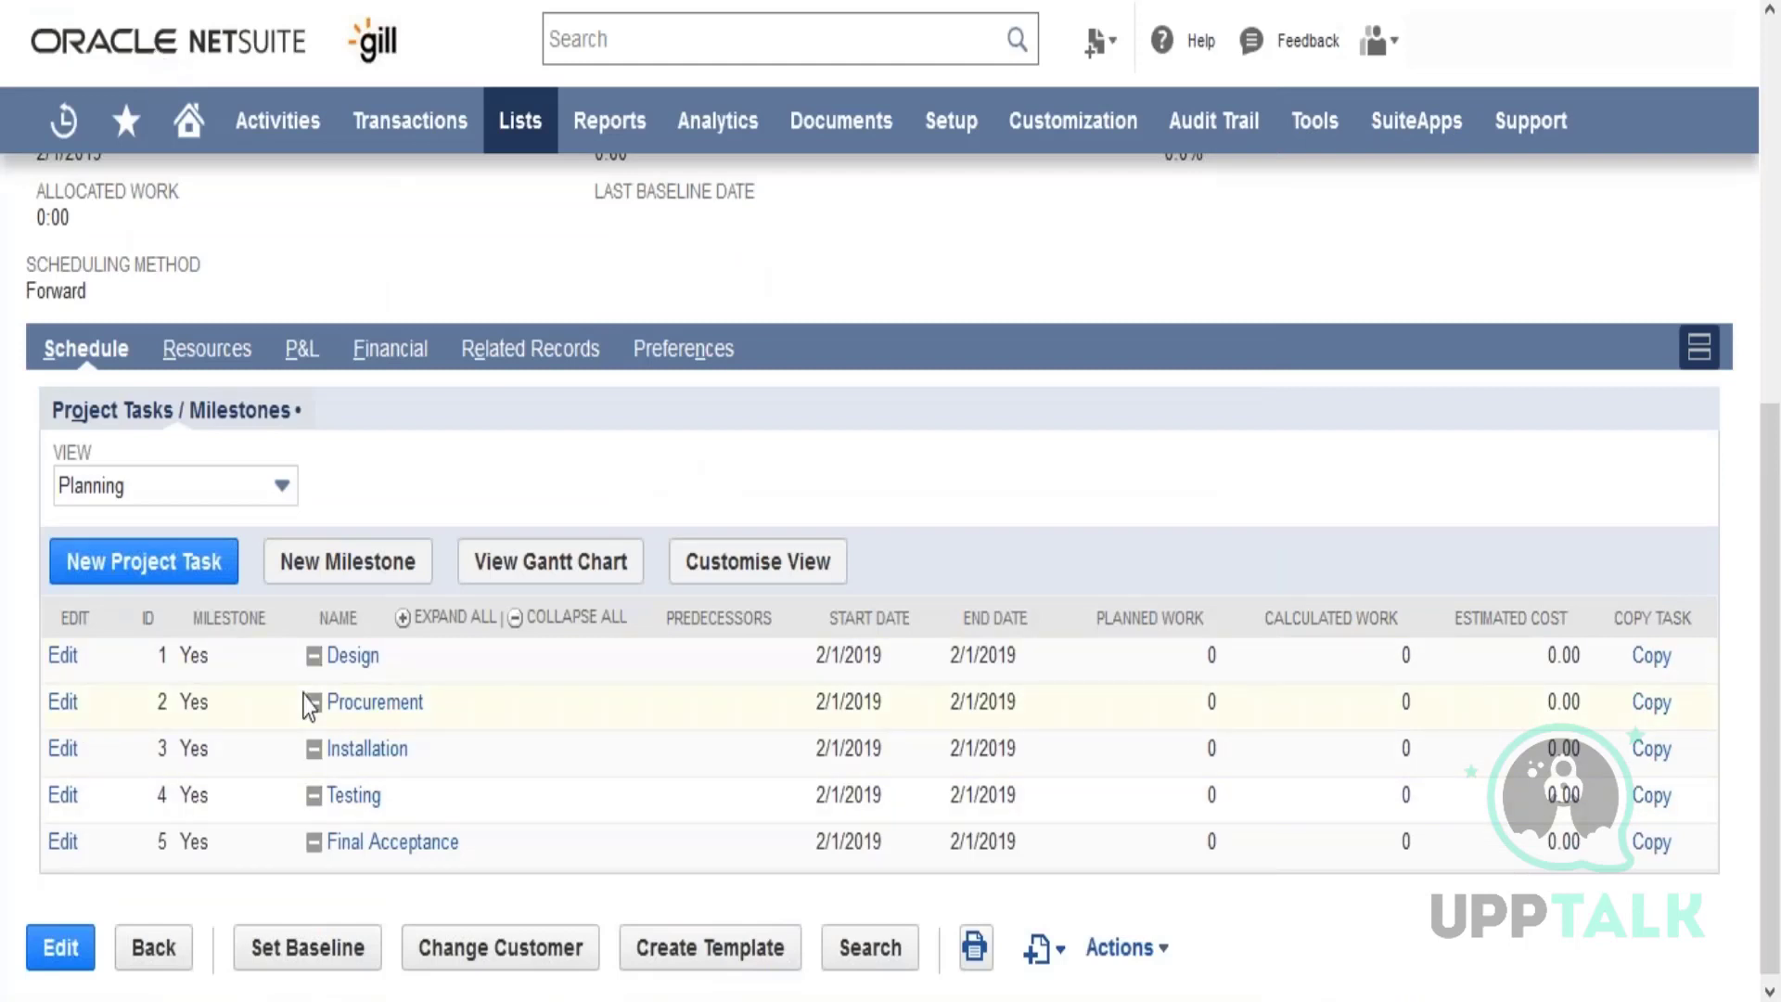
Step: Examine the Install Solar System project's resource allocations, financial billing setup, and profit and loss figures
left_click(225, 347)
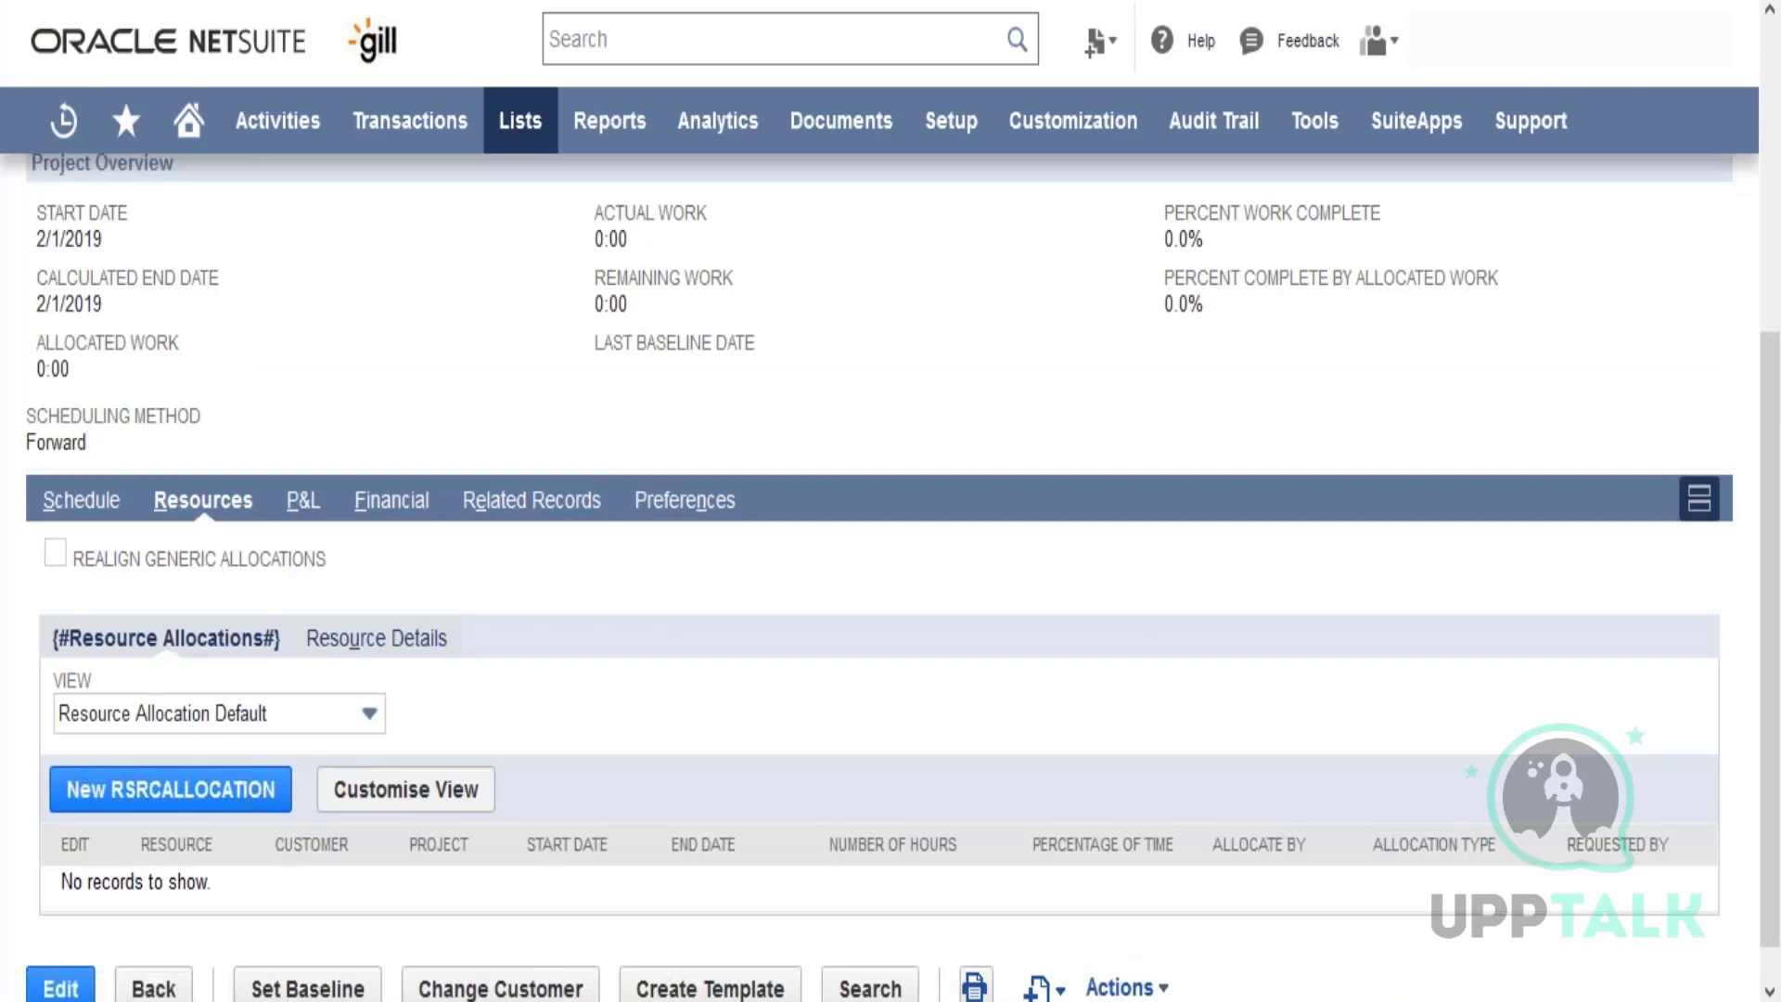
left_click(386, 519)
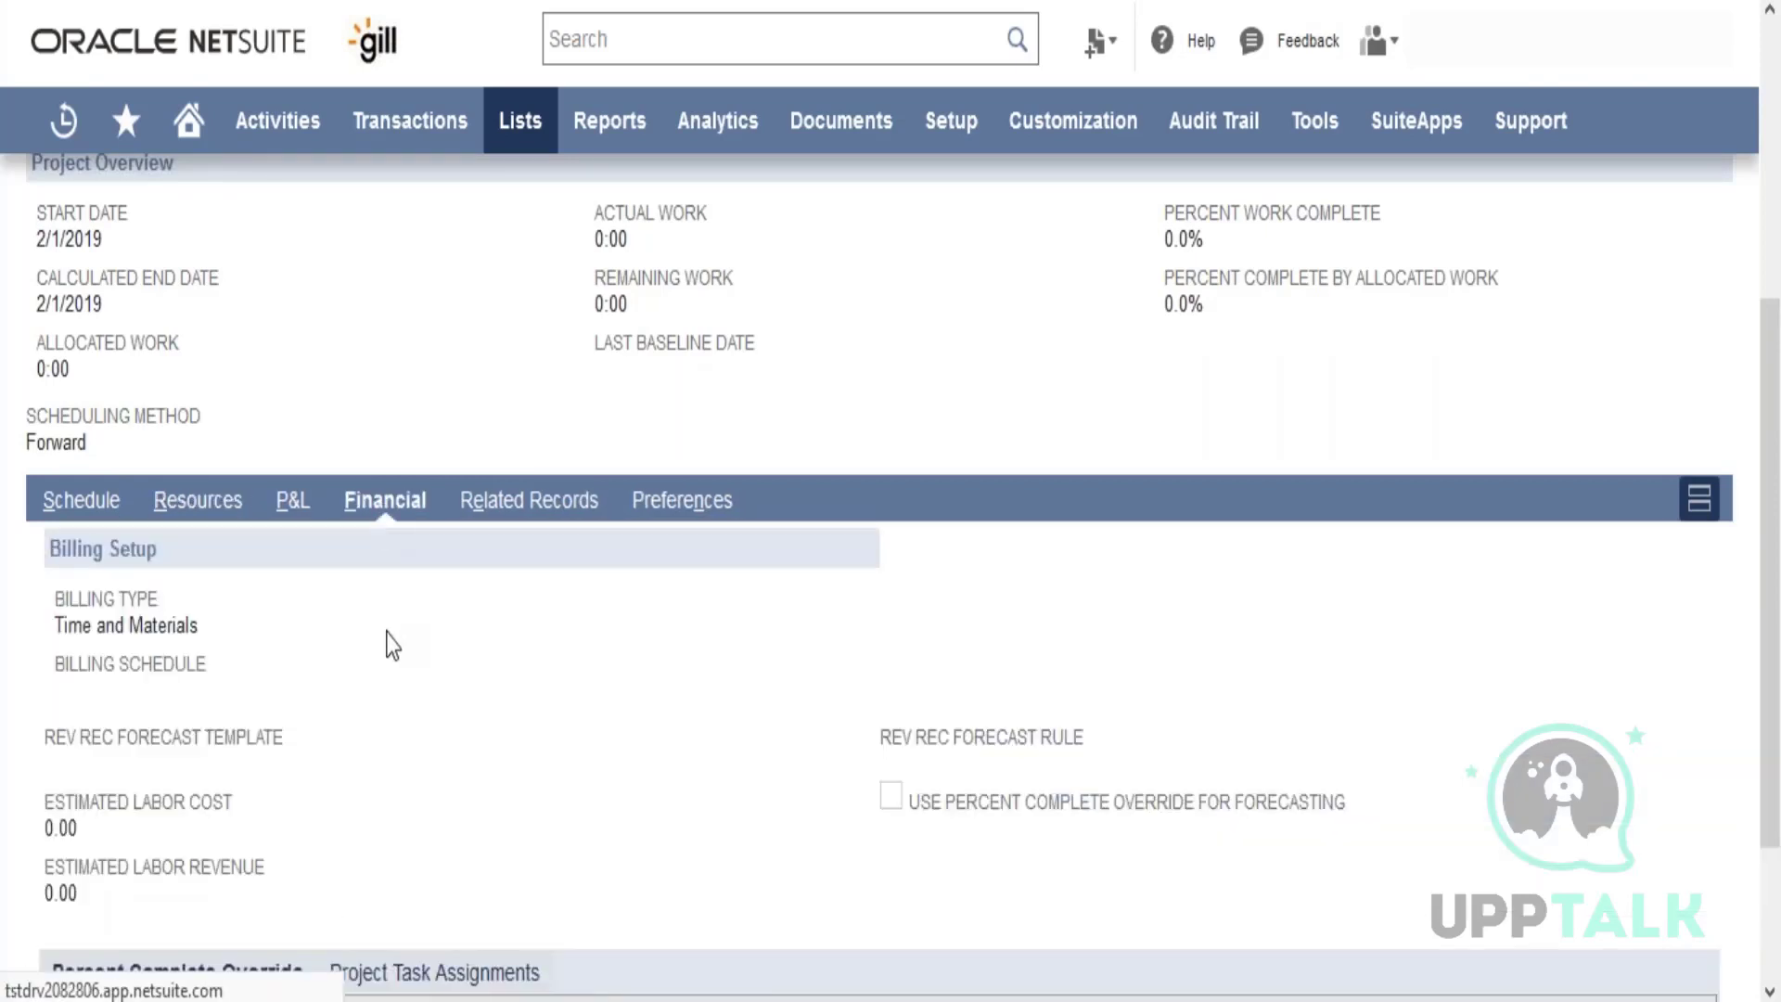
scroll(391, 645, "down", 1)
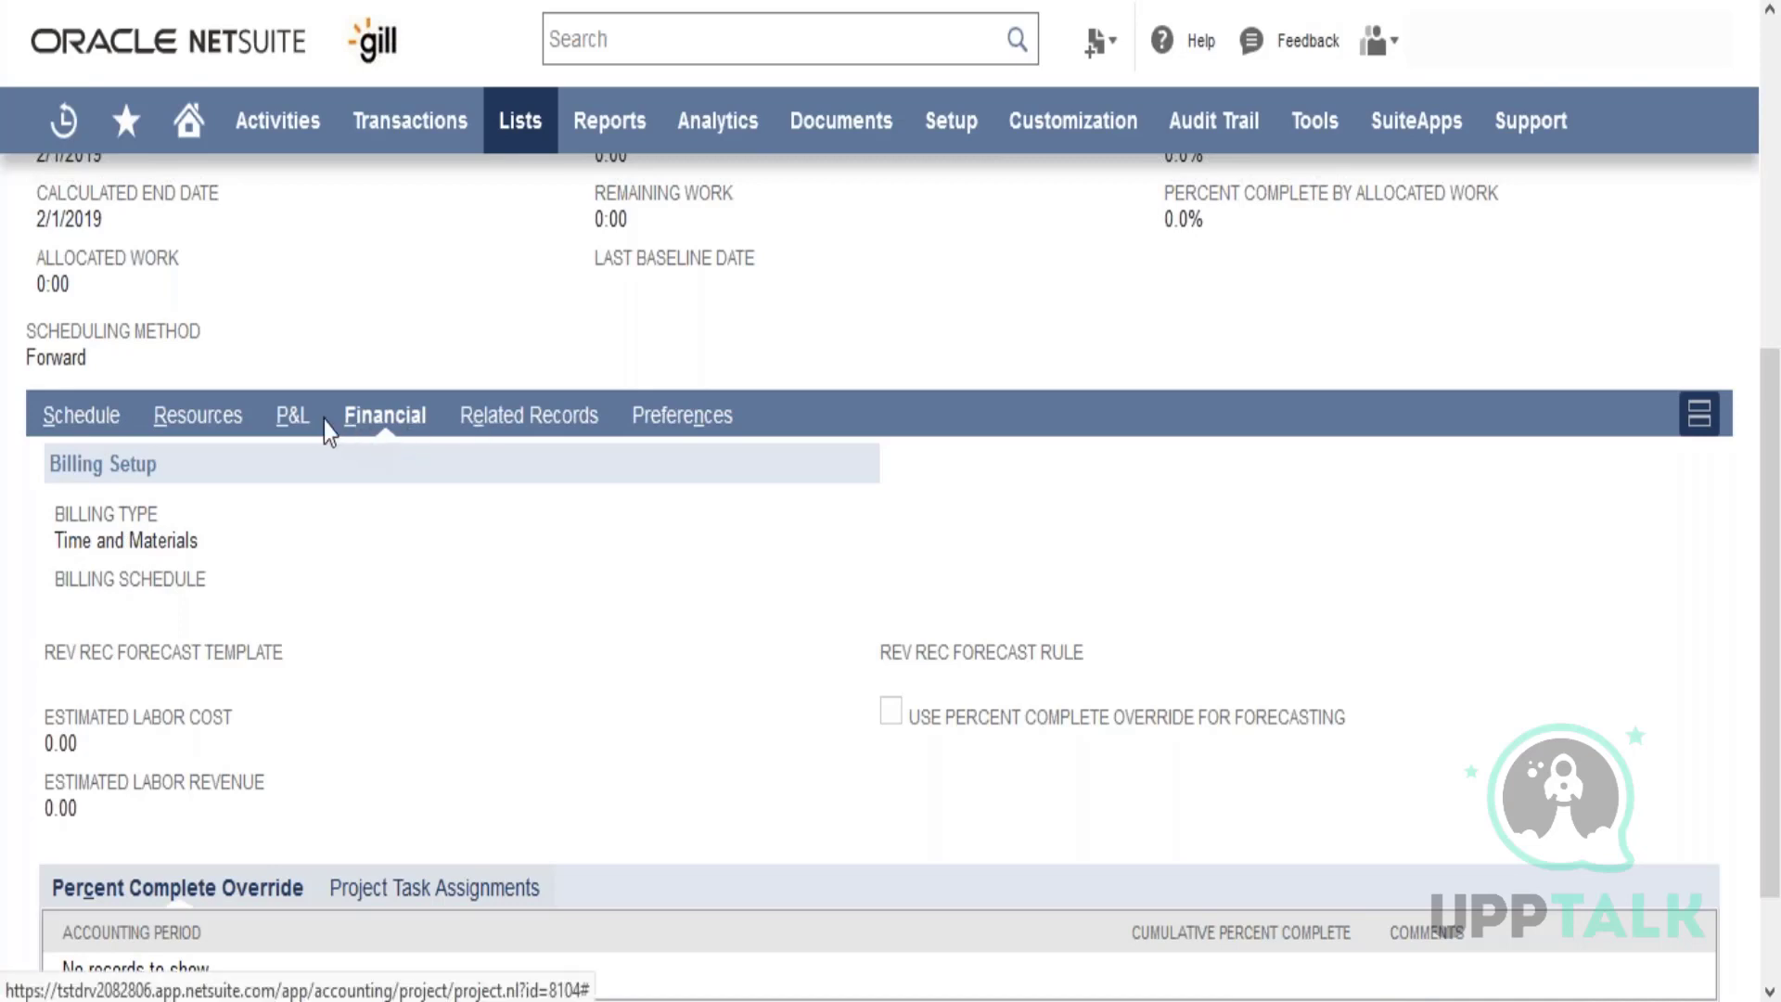
left_click(293, 422)
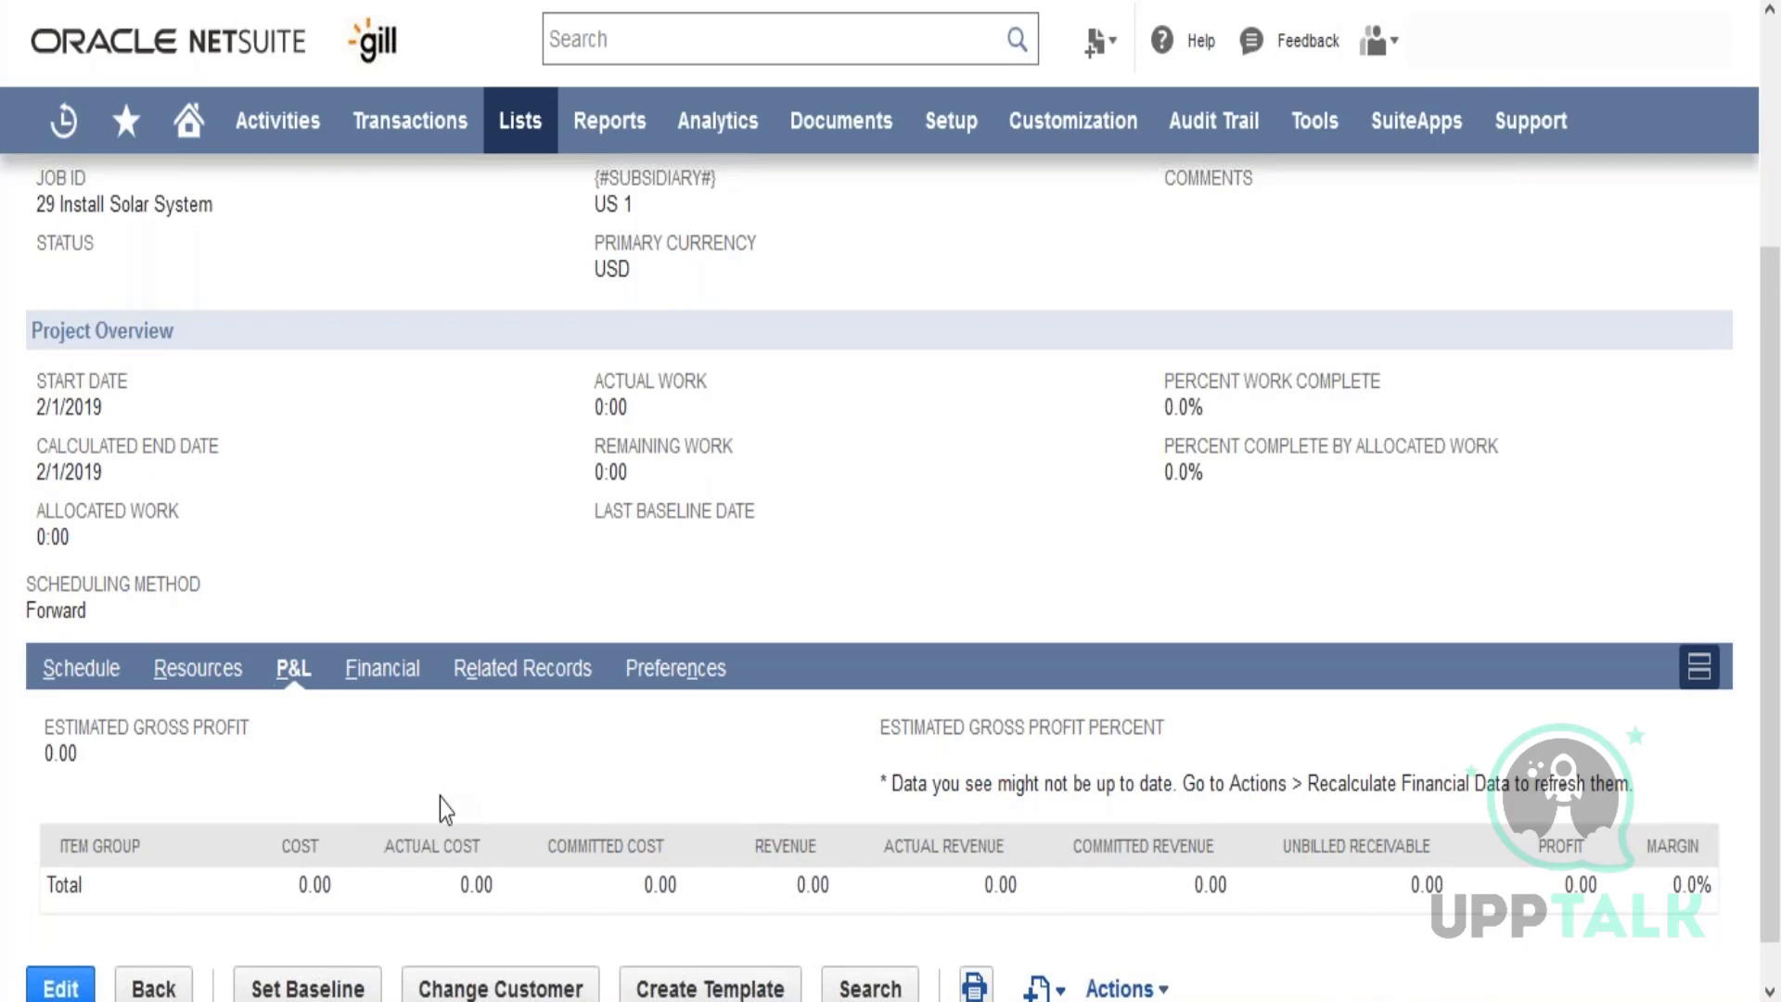
scroll(440, 799, "up", 1)
scroll(440, 799, "down", 2)
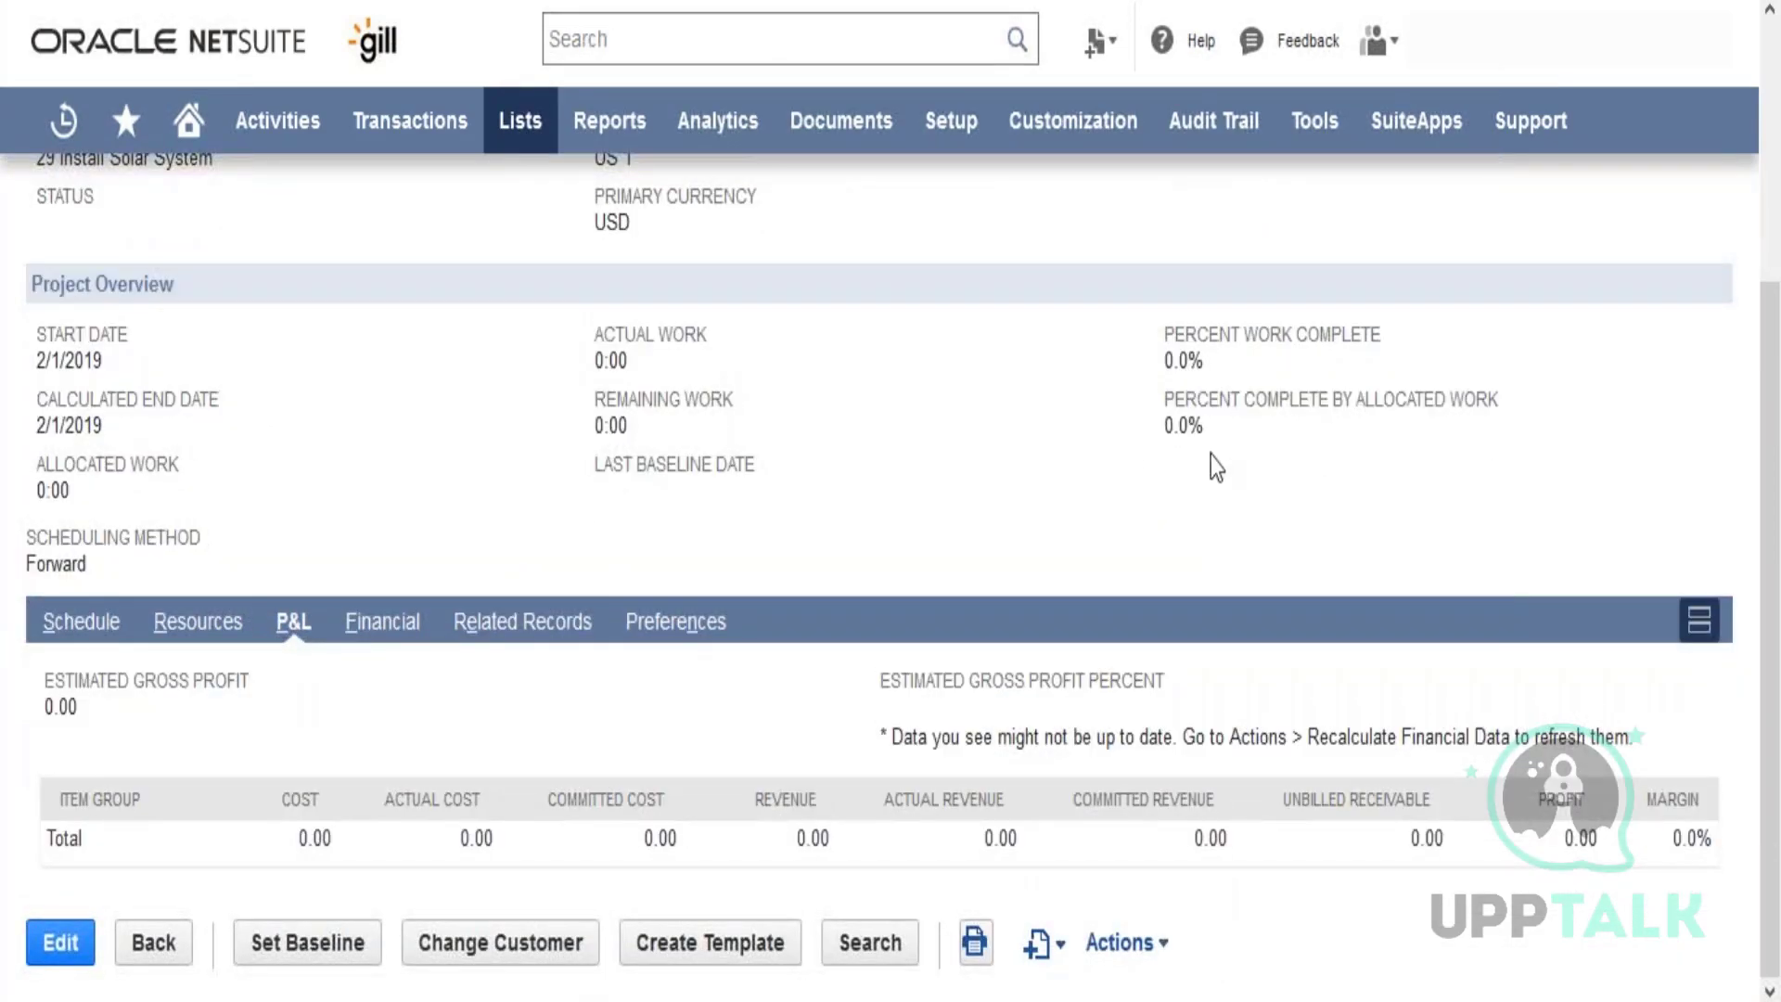
Step: Review the project's schedule of tasks and milestones together with its overview and primary information
left_click(82, 621)
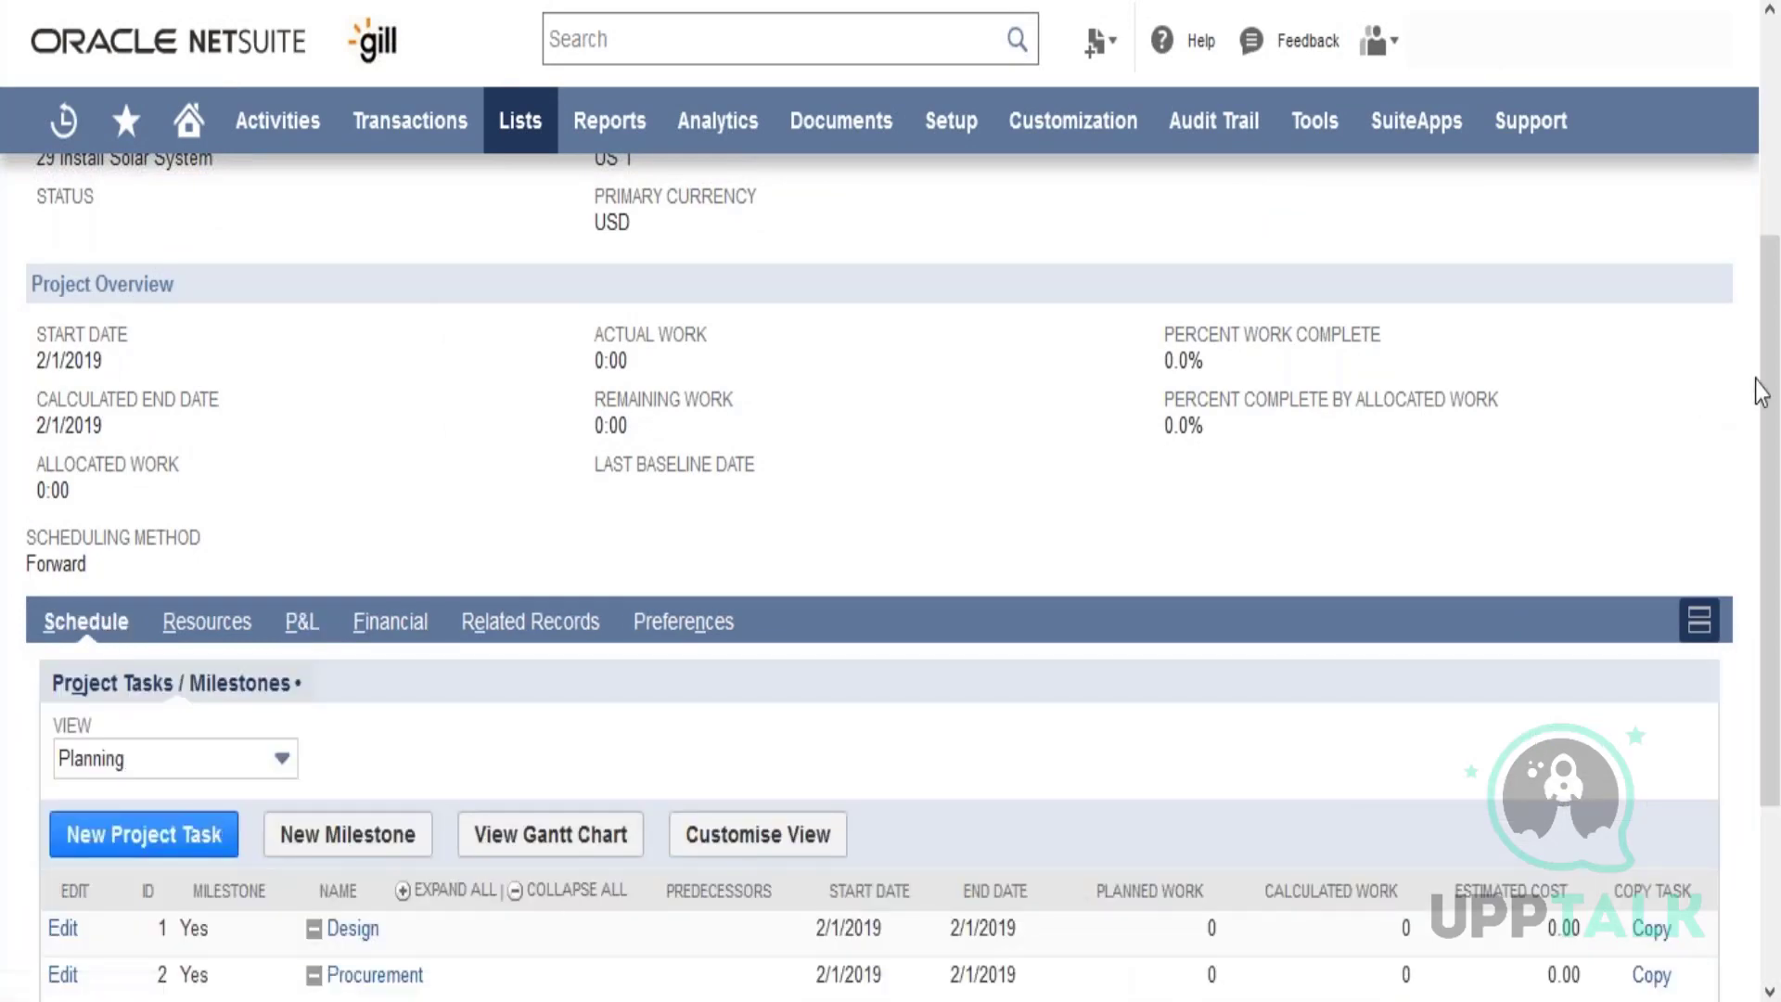
scroll(1286, 545, "down", 2)
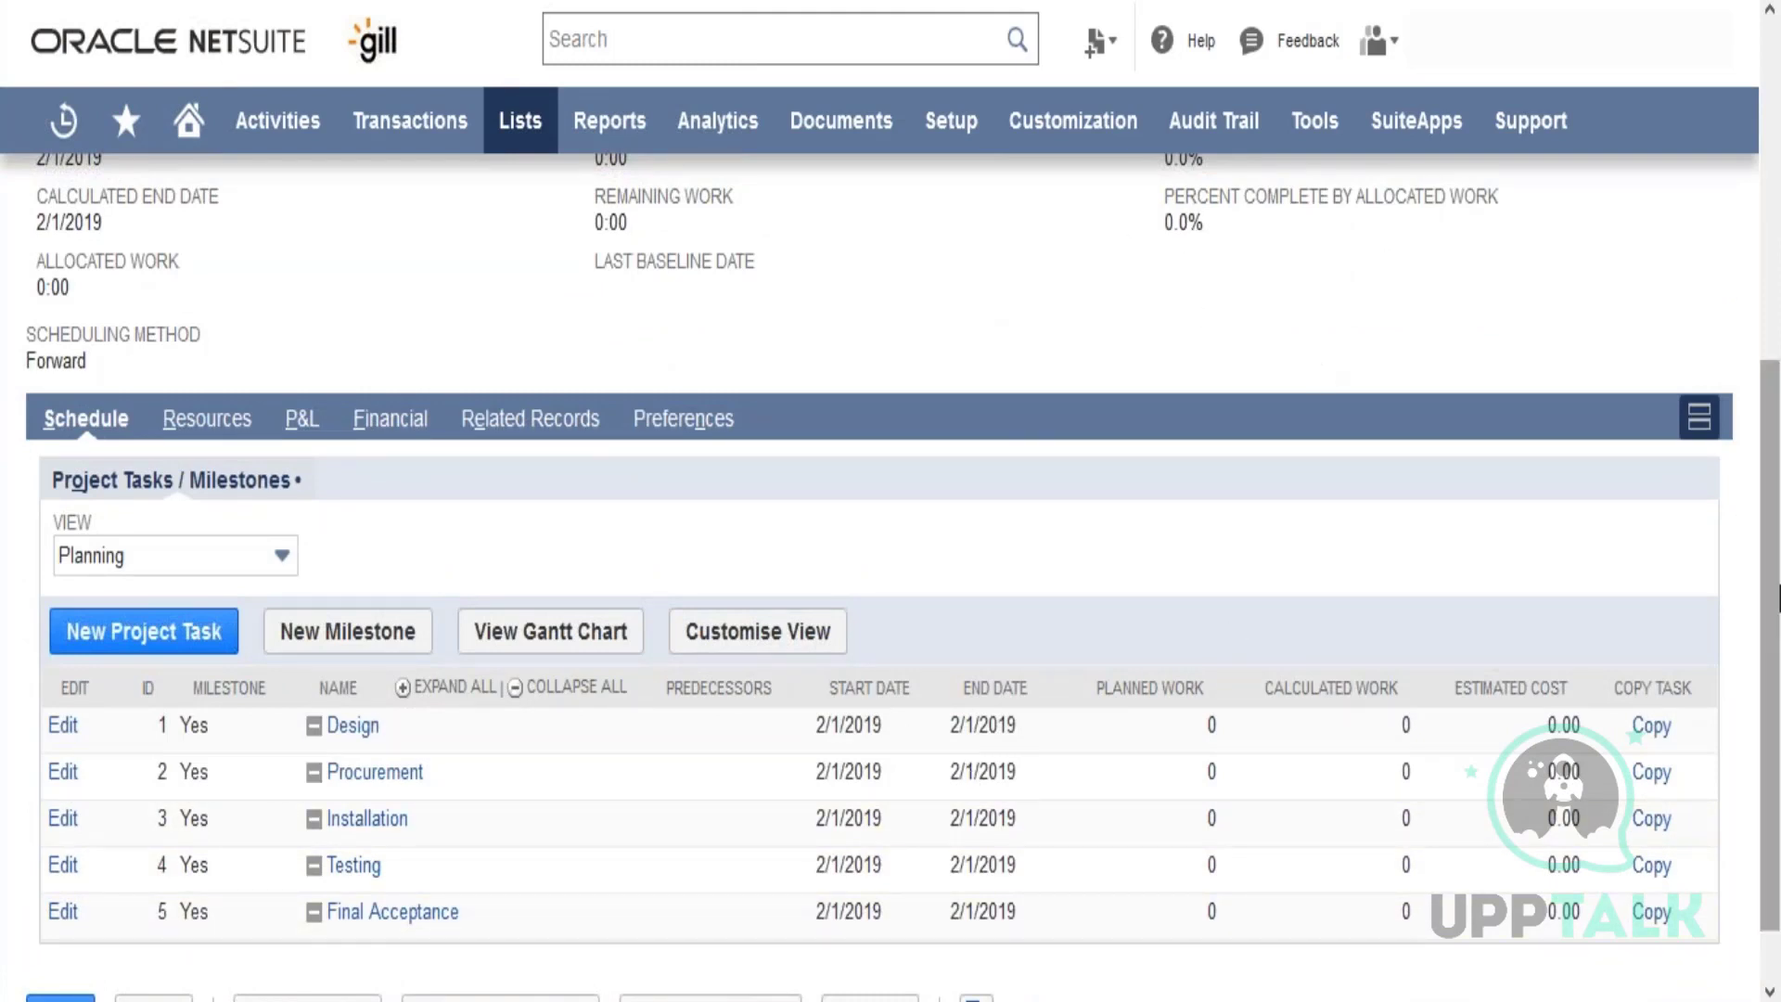
scroll(1776, 566, "up", 3)
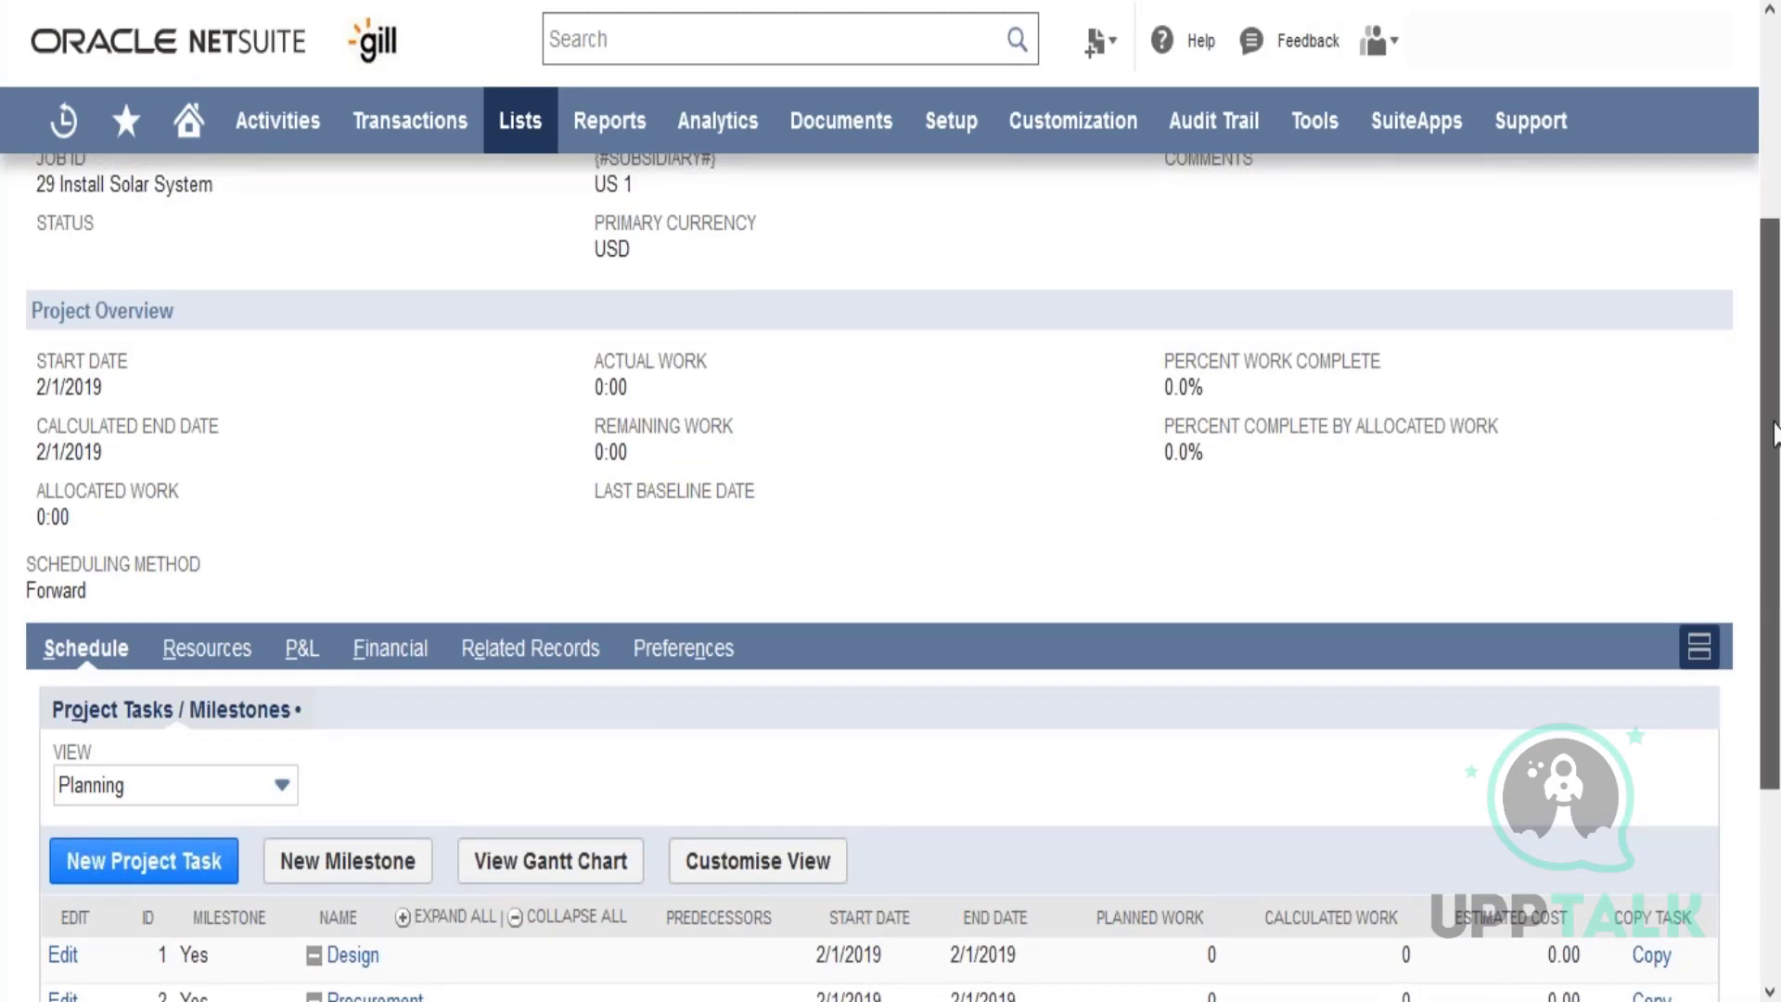
scroll(942, 545, "up", 4)
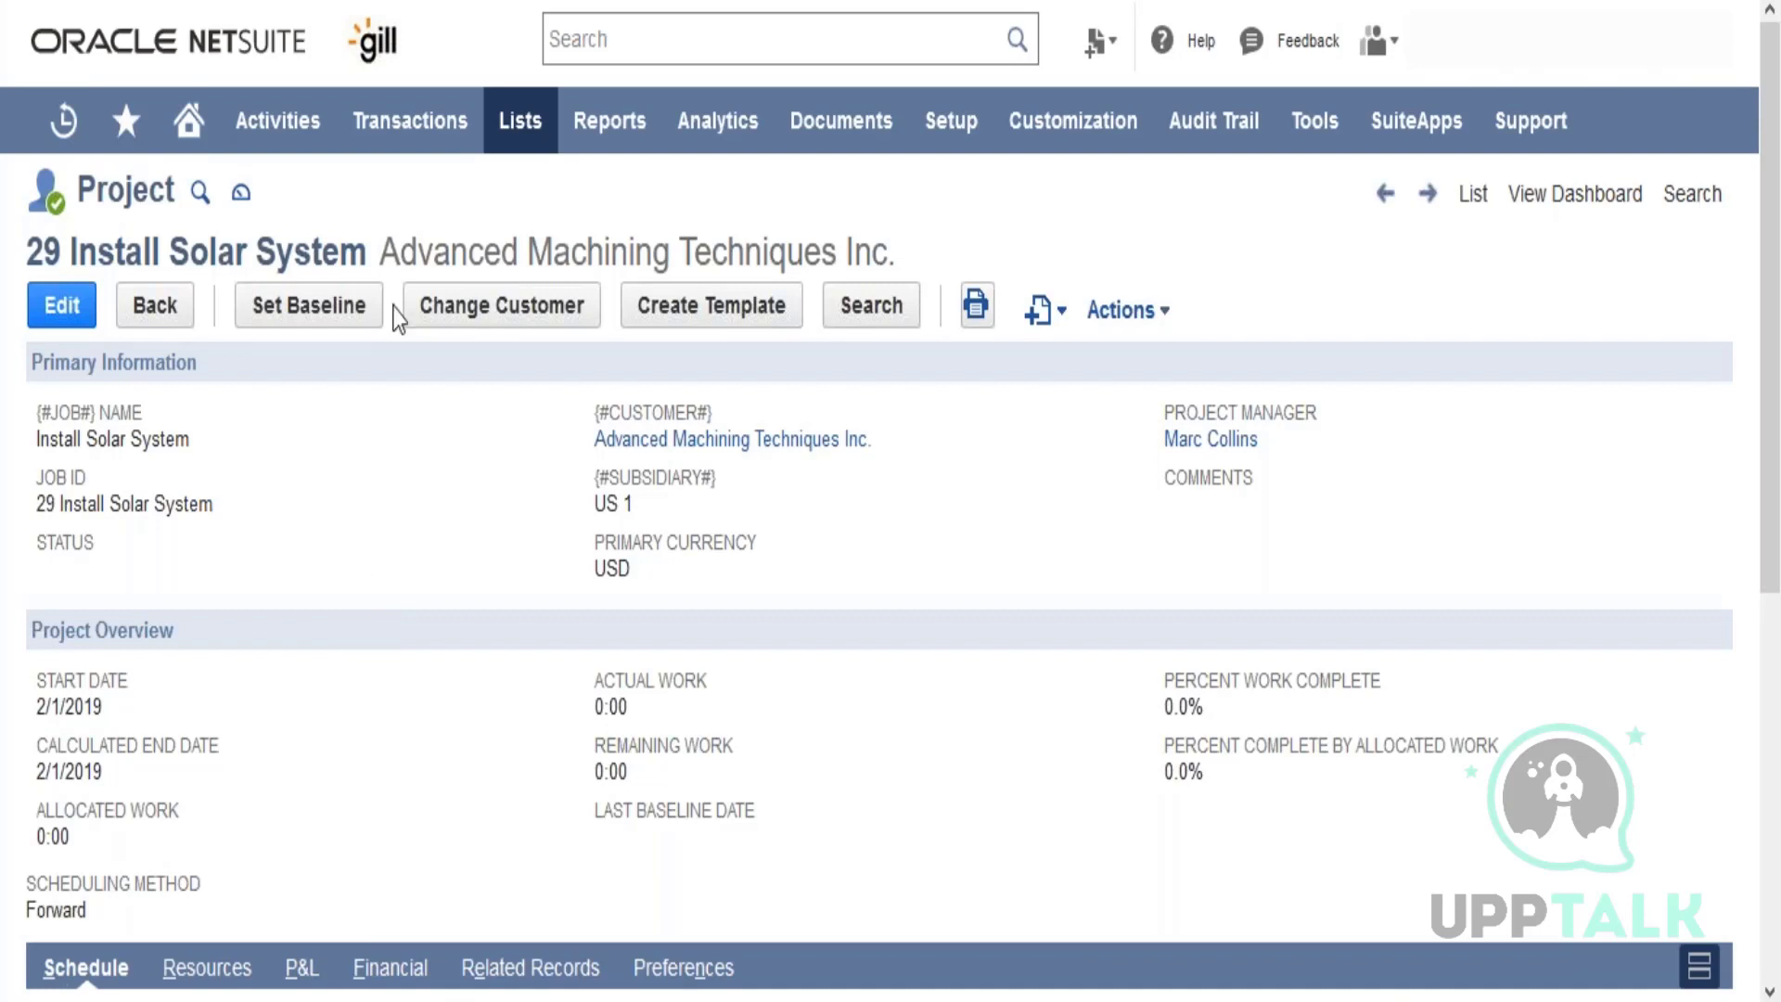
Step: Look through the bank, manufacturing and financial transaction types and open a new cheque form
mouse_move(409, 120)
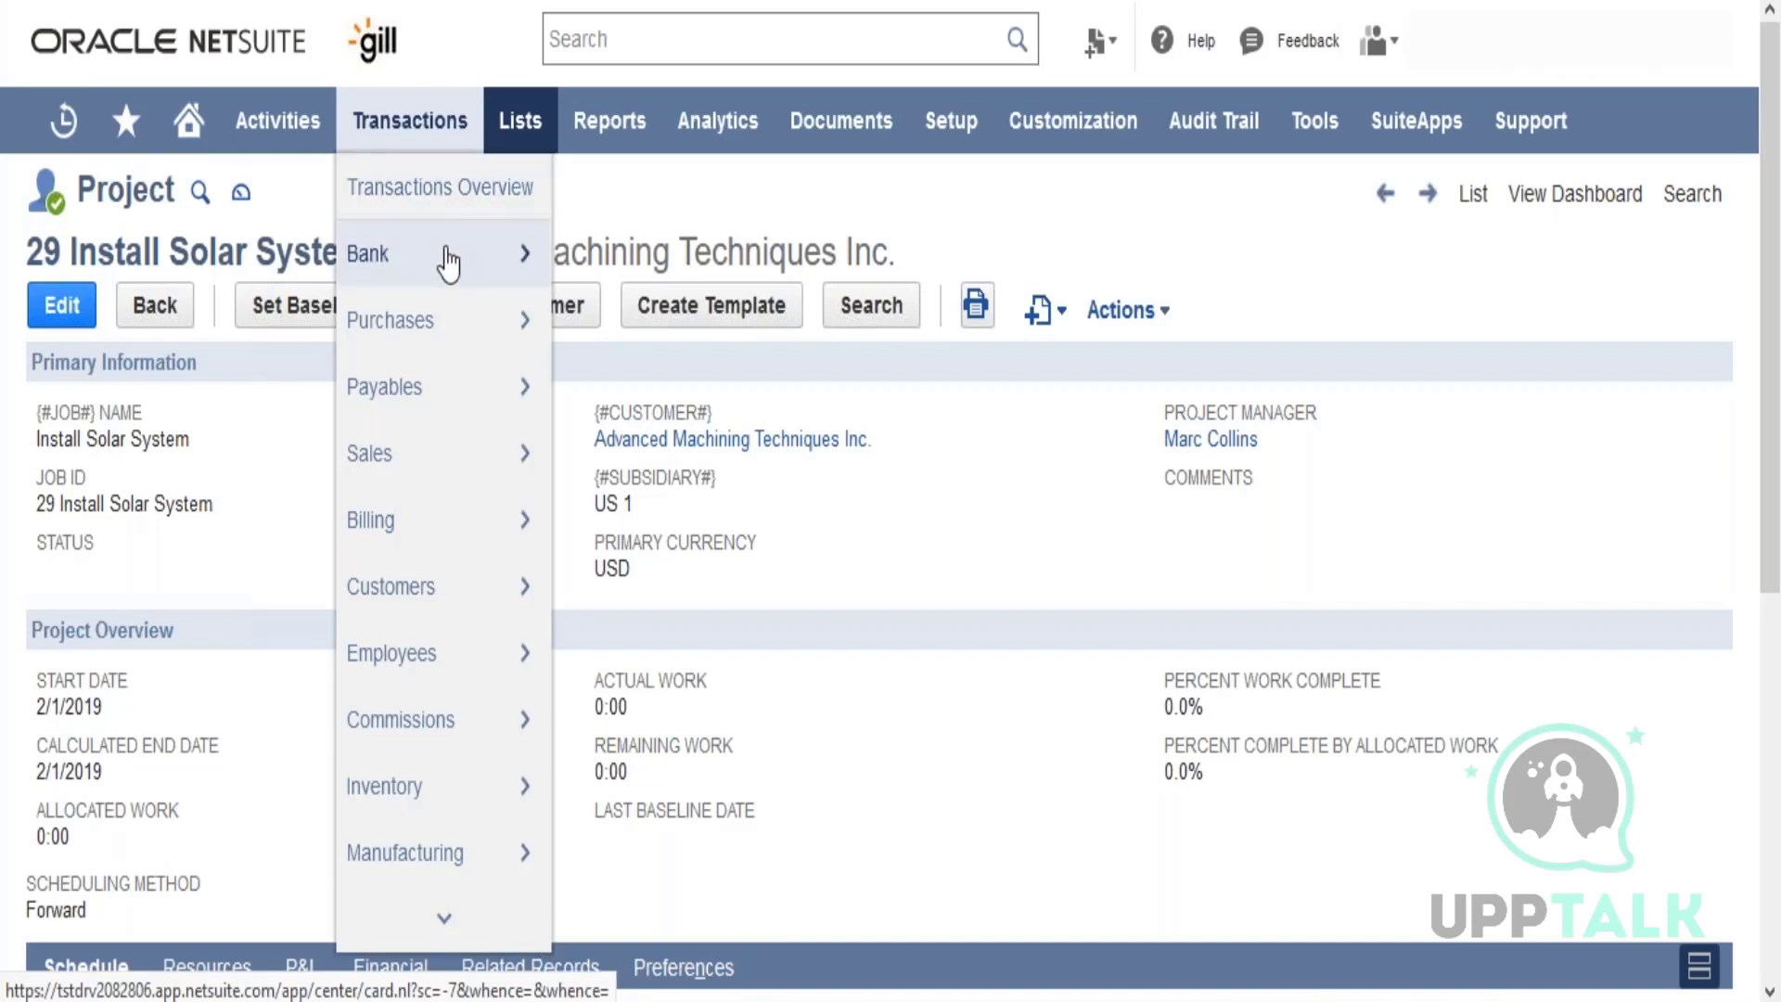
mouse_move(449, 259)
mouse_move(639, 195)
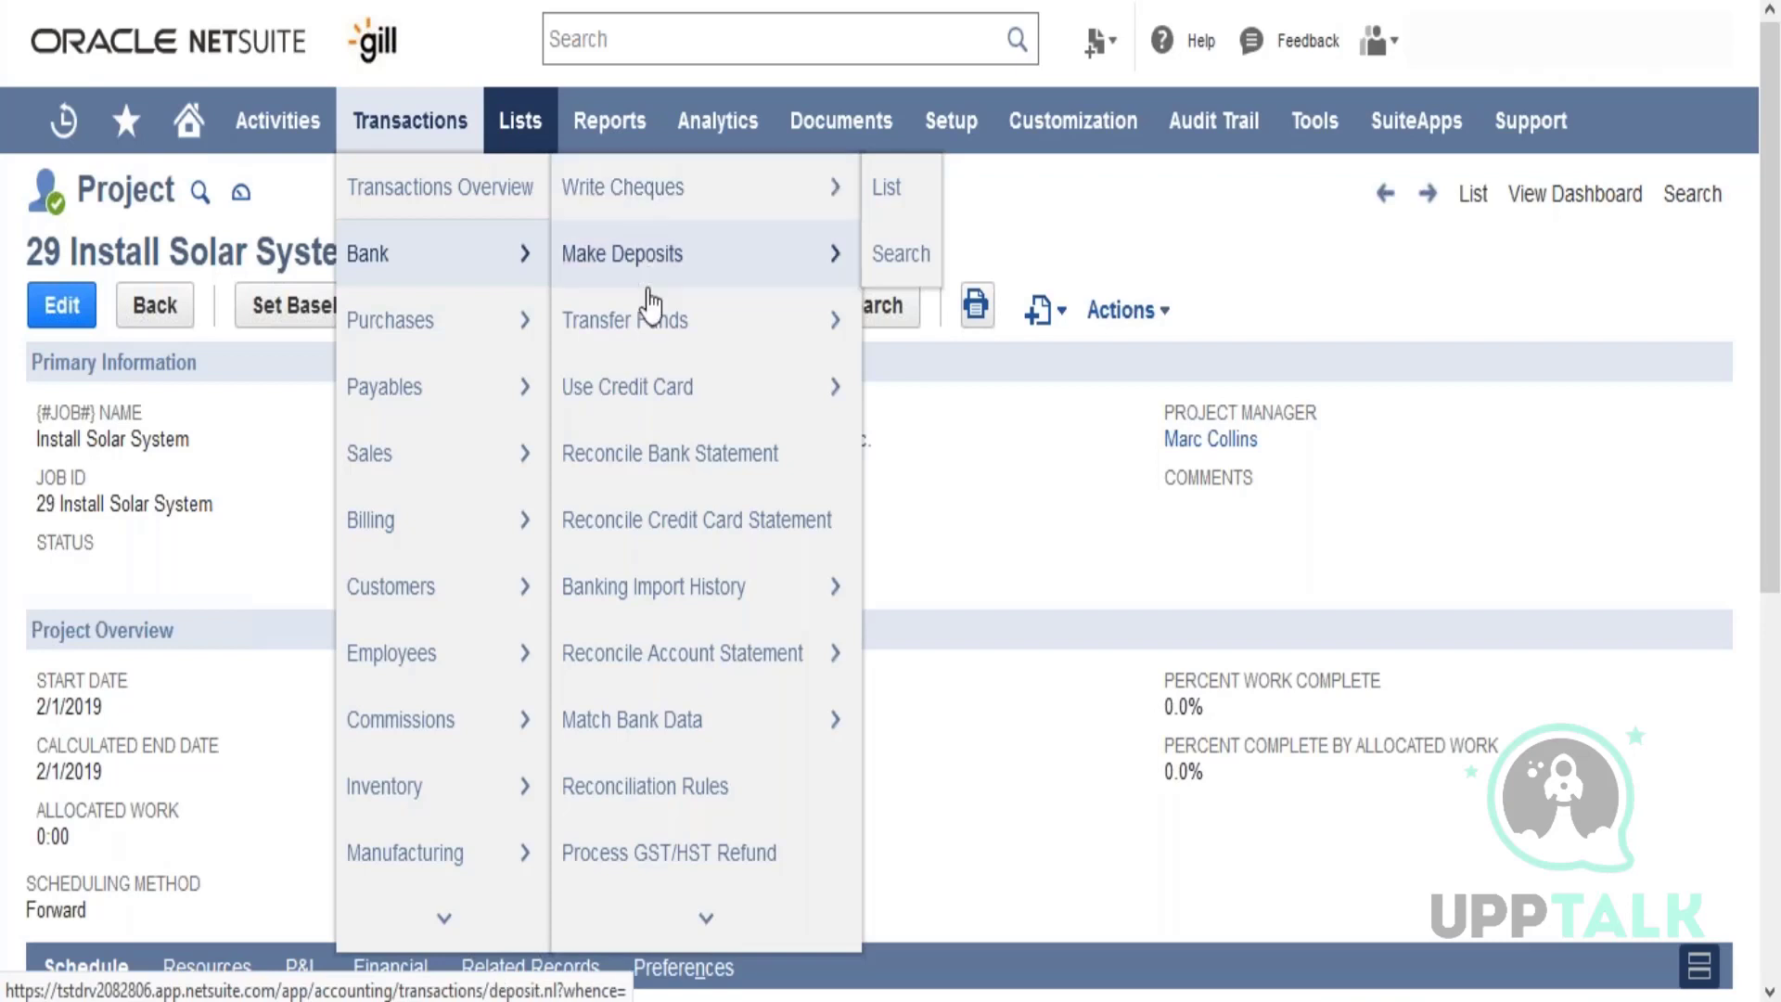
mouse_move(647, 326)
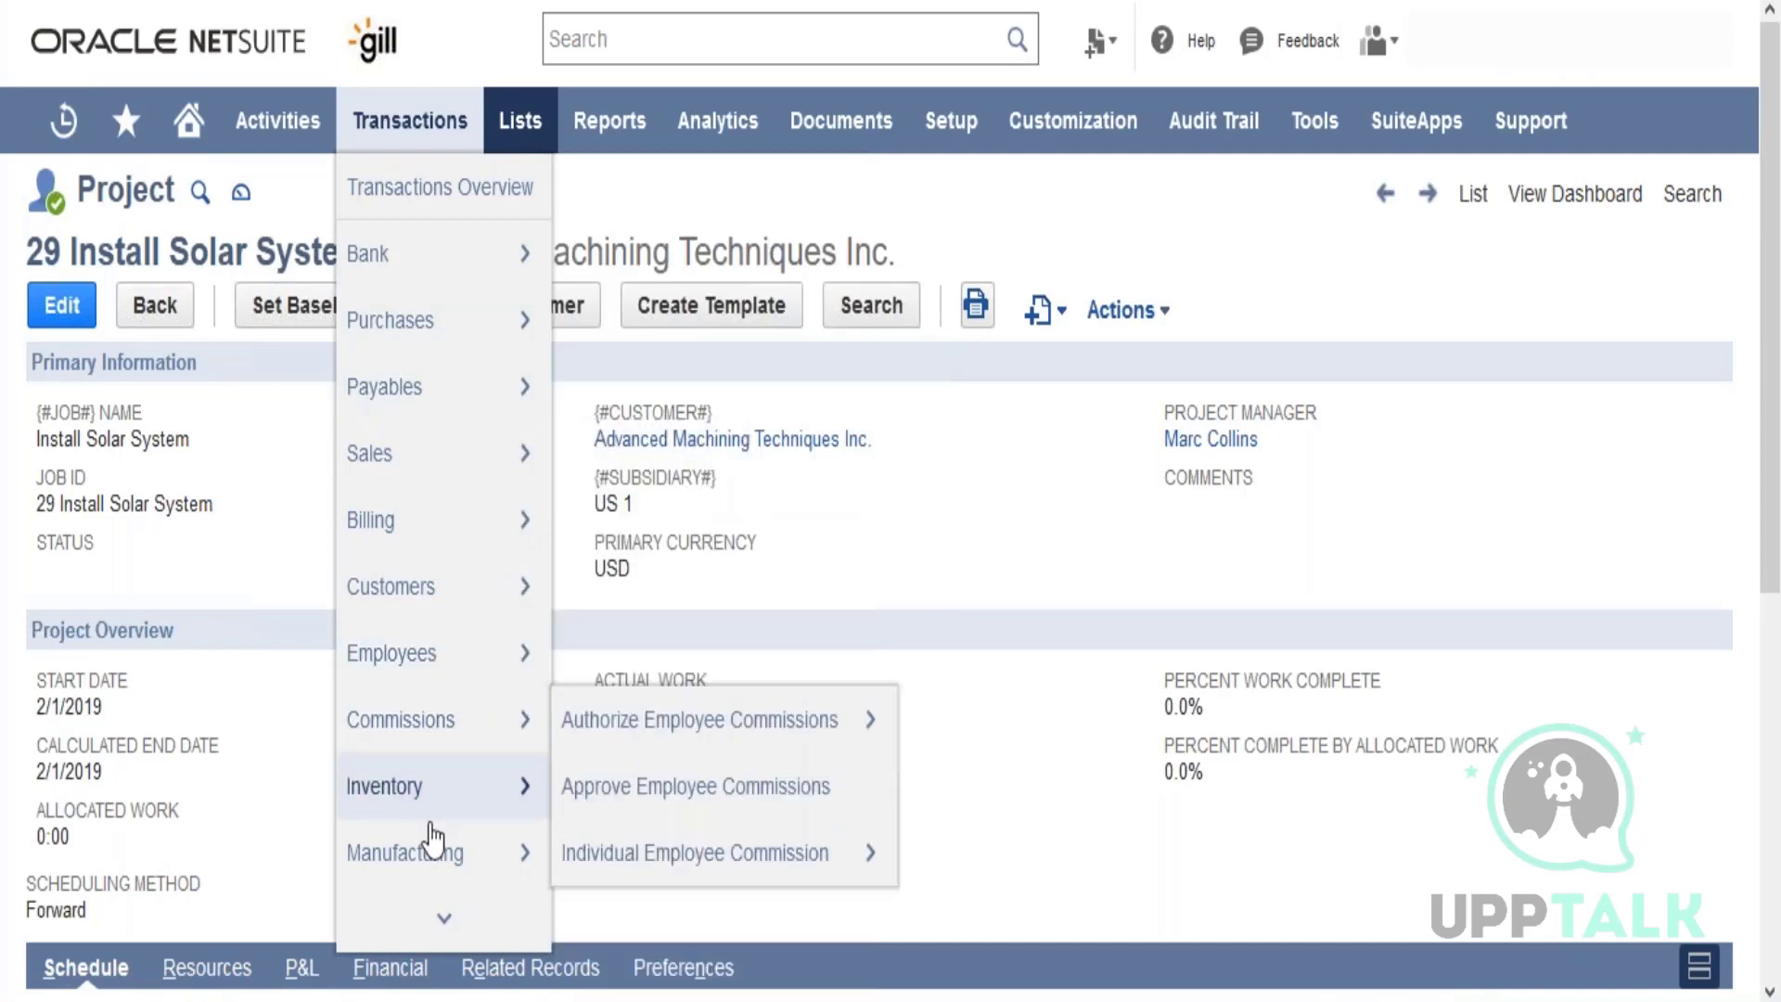
mouse_move(429, 849)
mouse_move(444, 916)
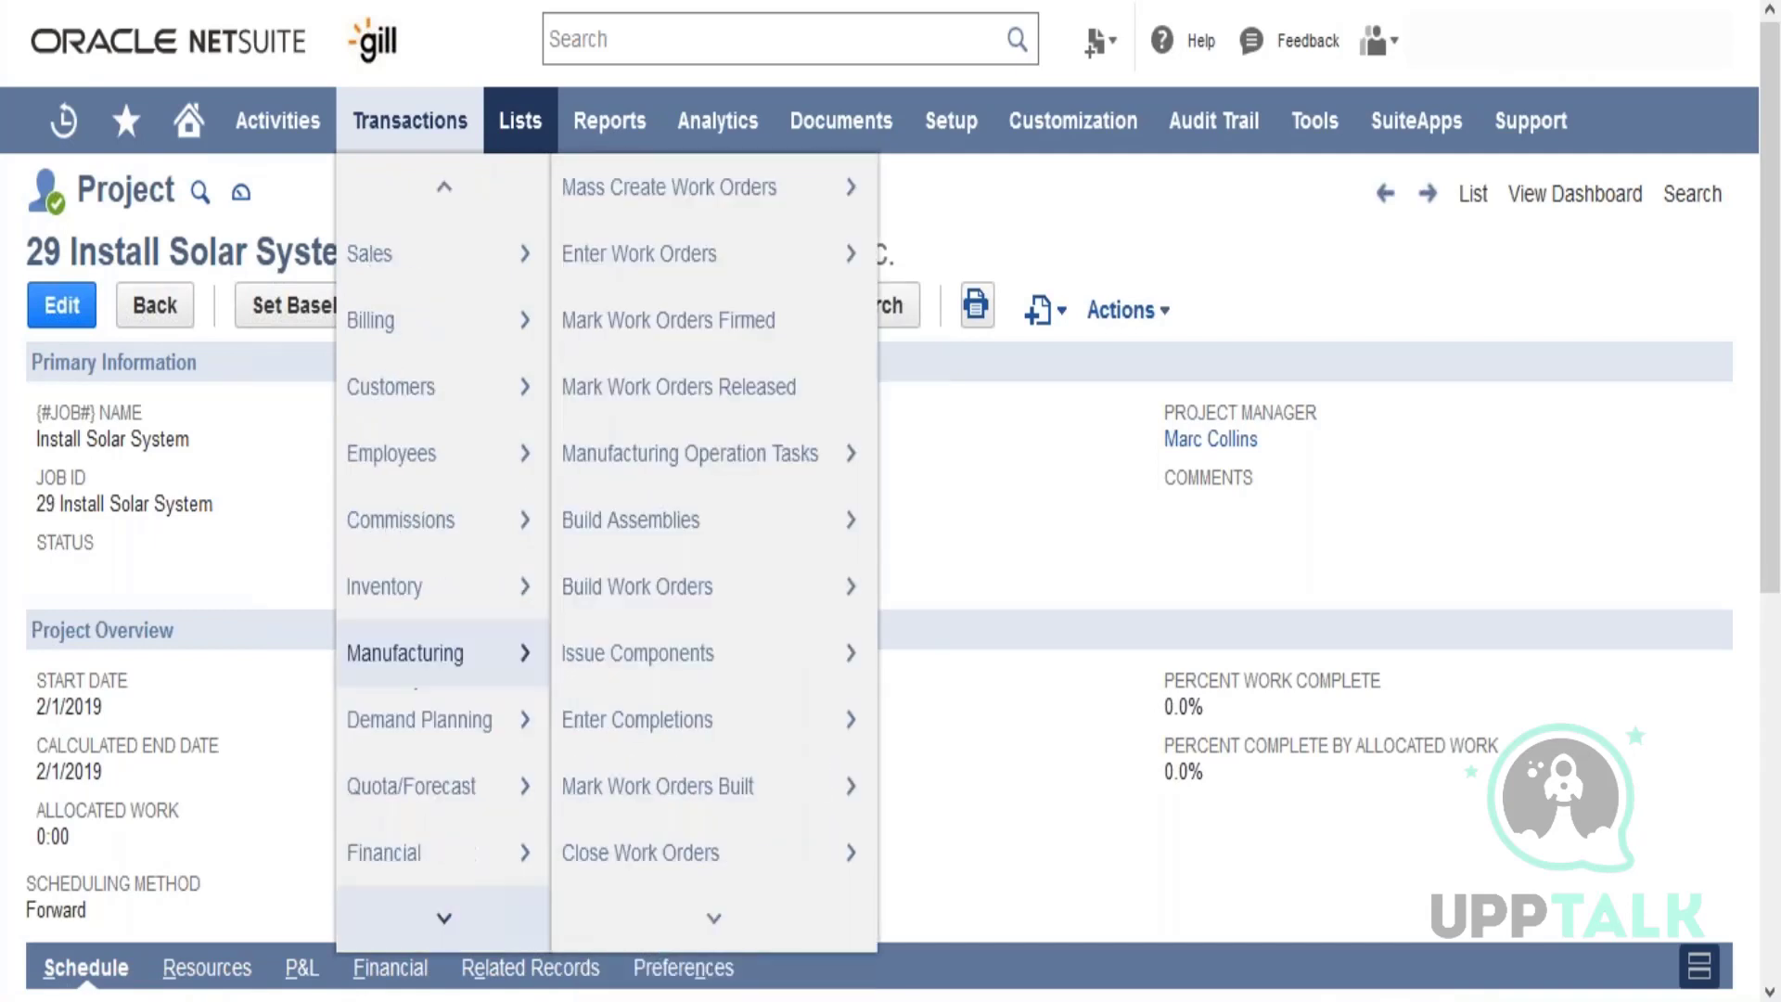
mouse_move(455, 811)
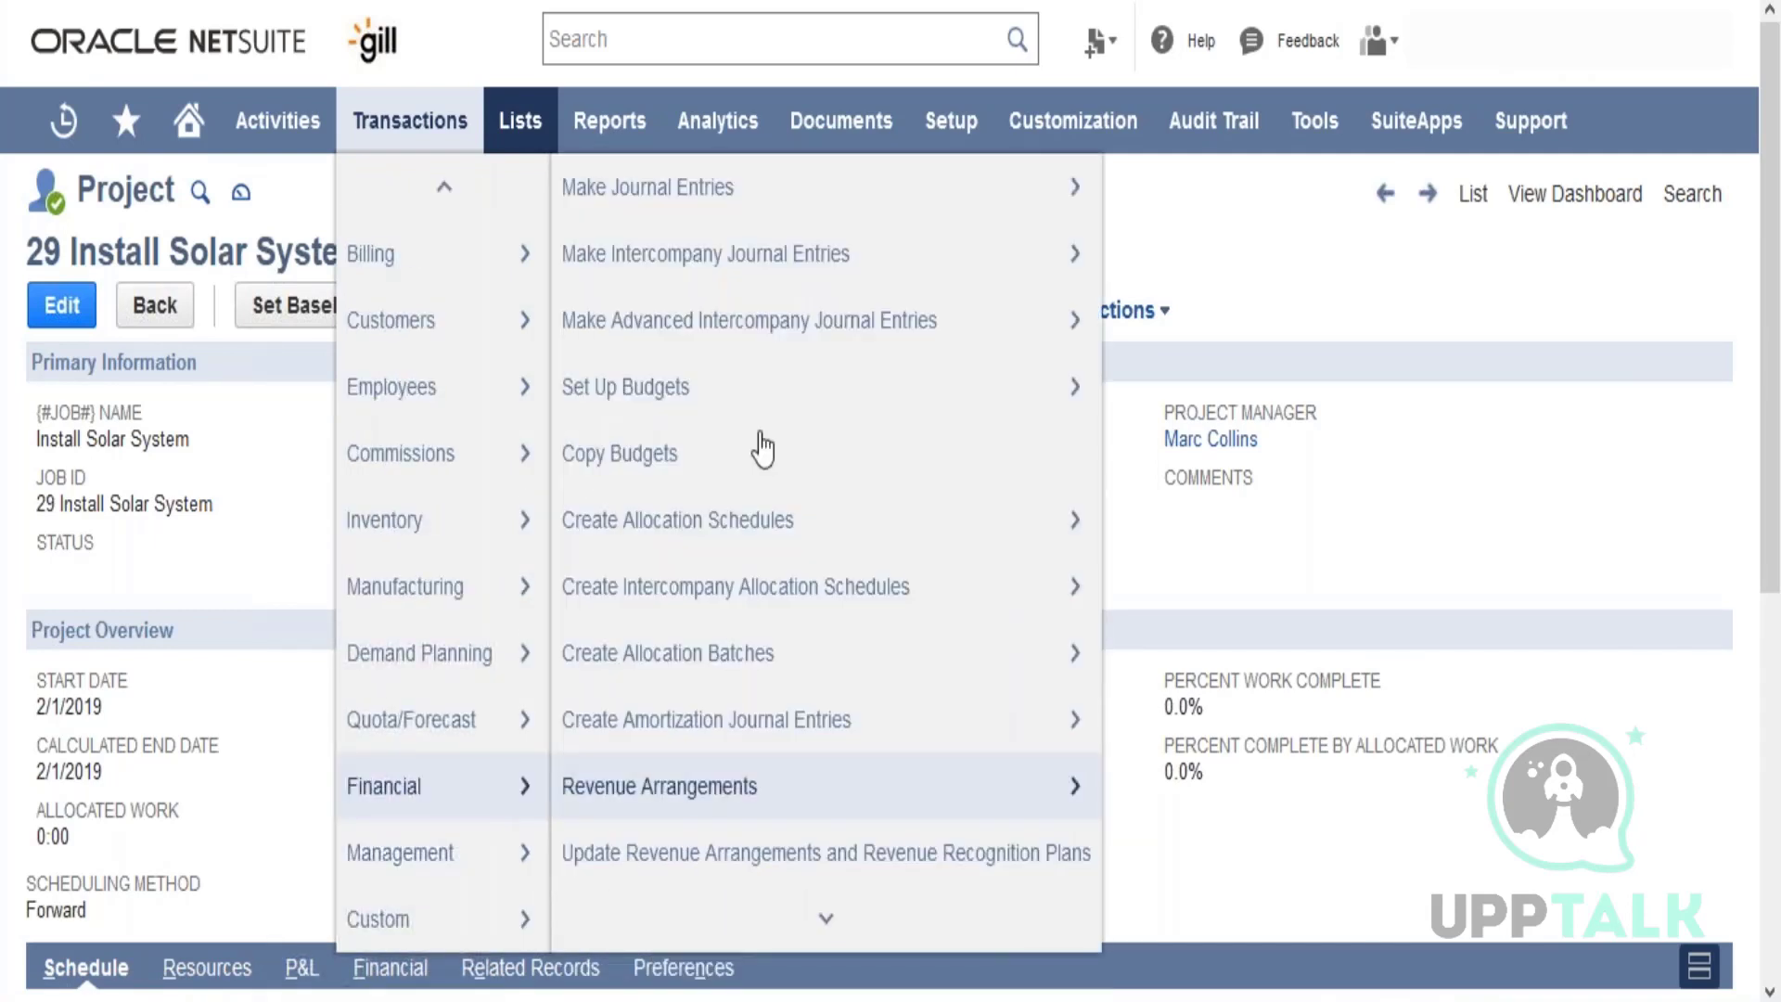
mouse_move(719, 225)
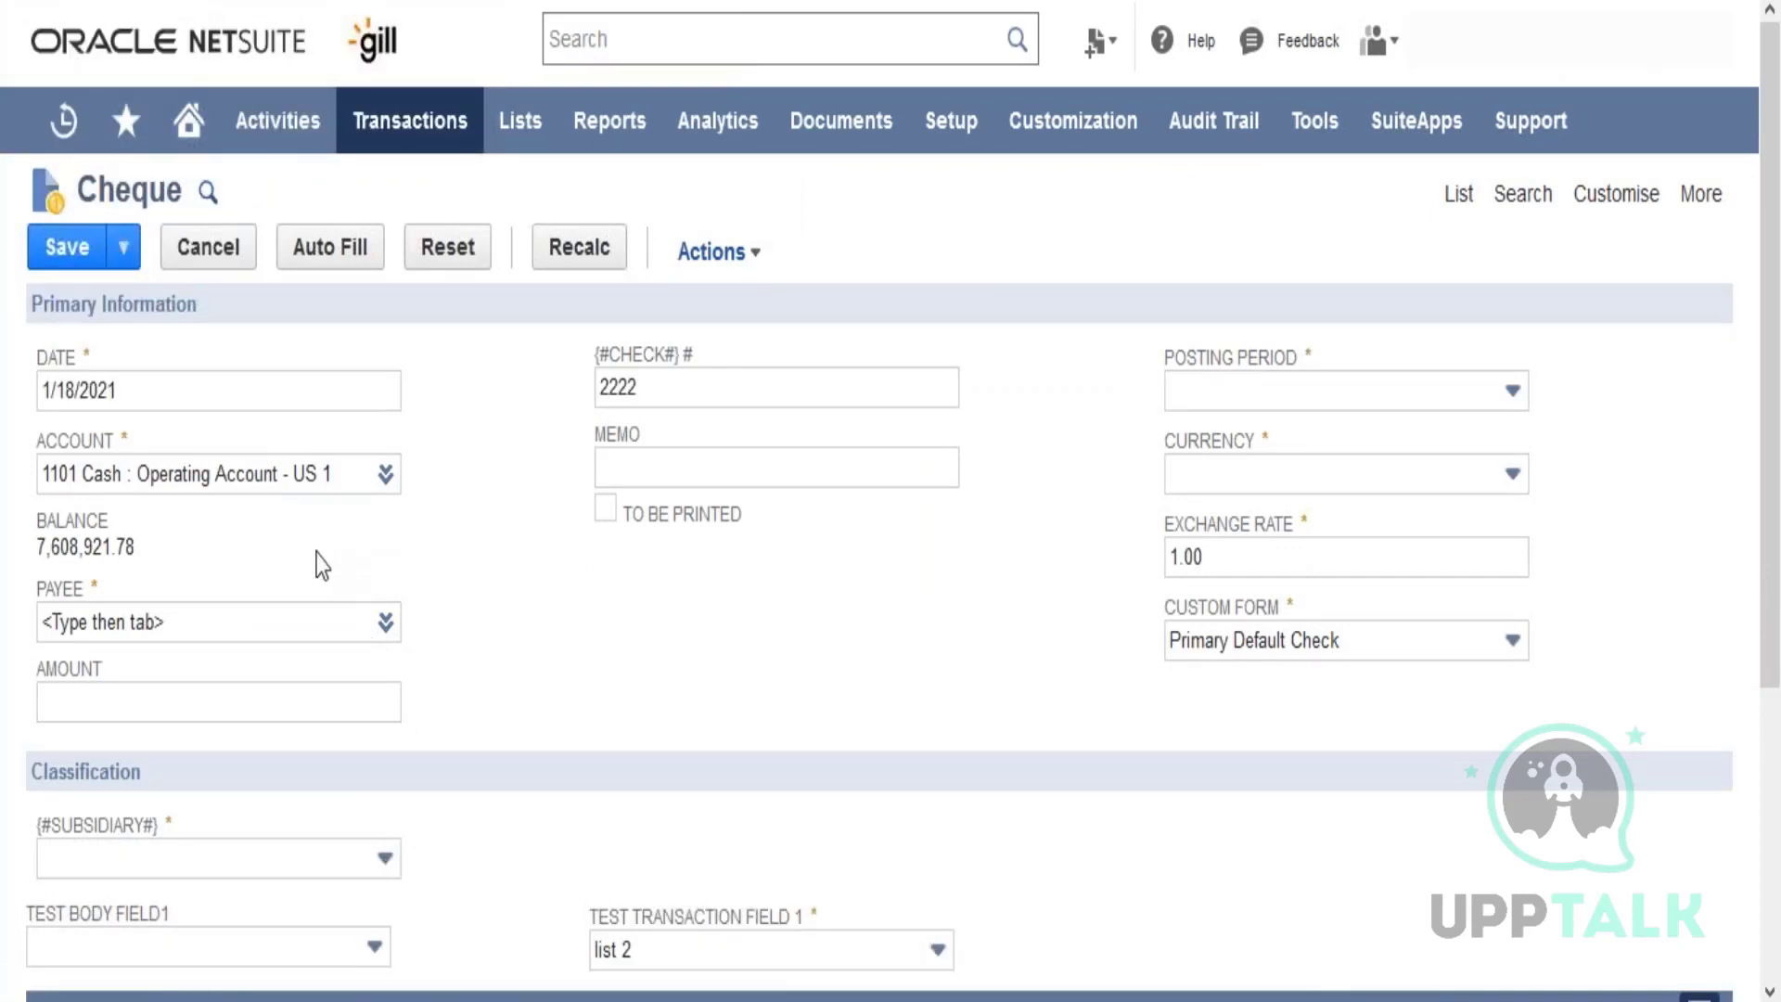
Step: Find the individual payee by name and select that person as the cheque's payee
left_click(298, 617)
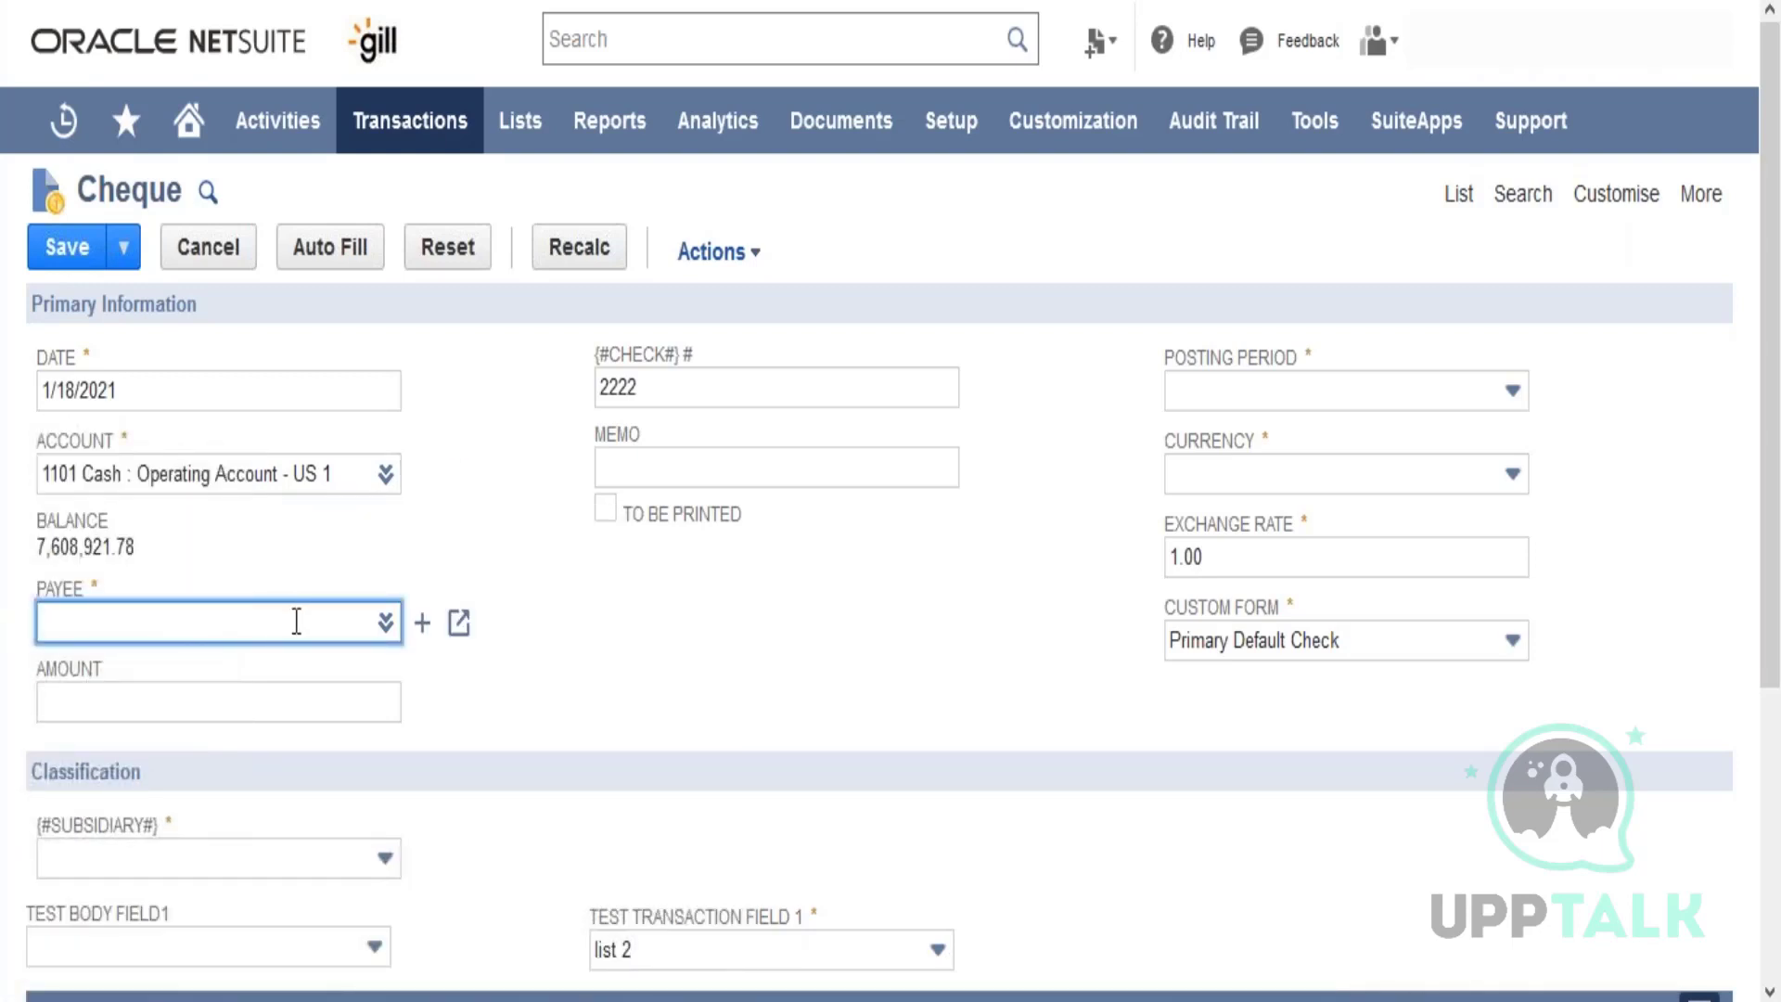
type("pru")
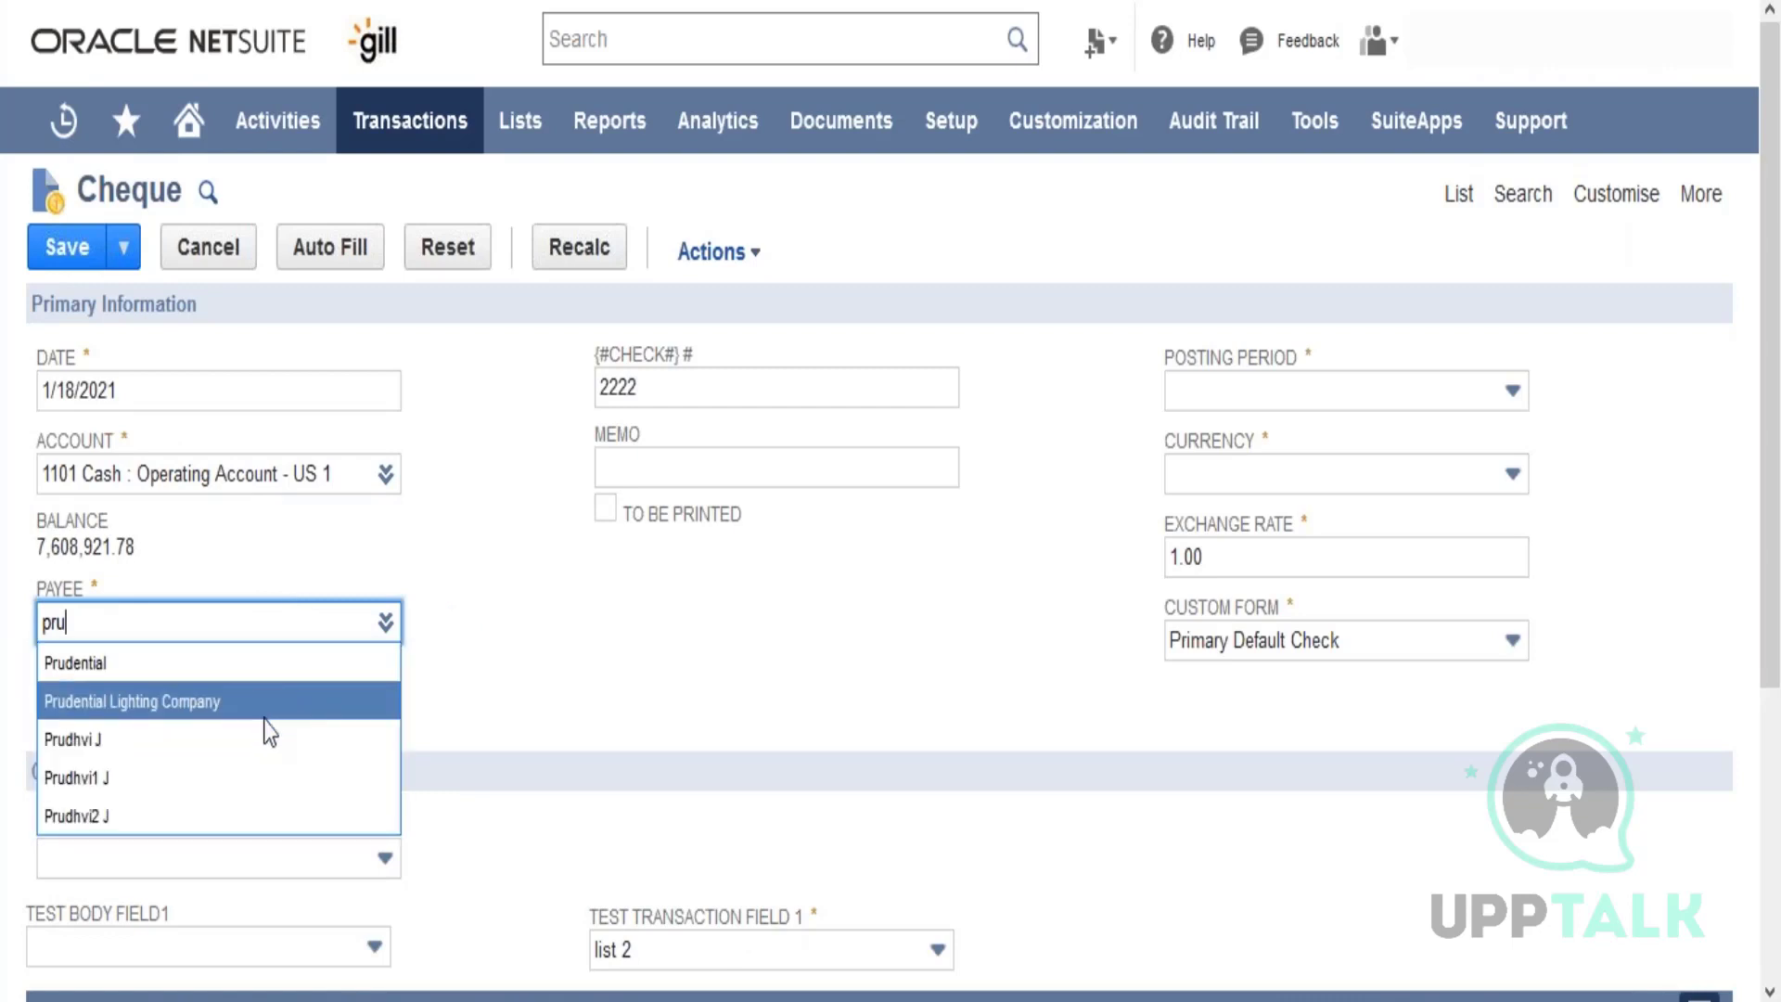
left_click(266, 746)
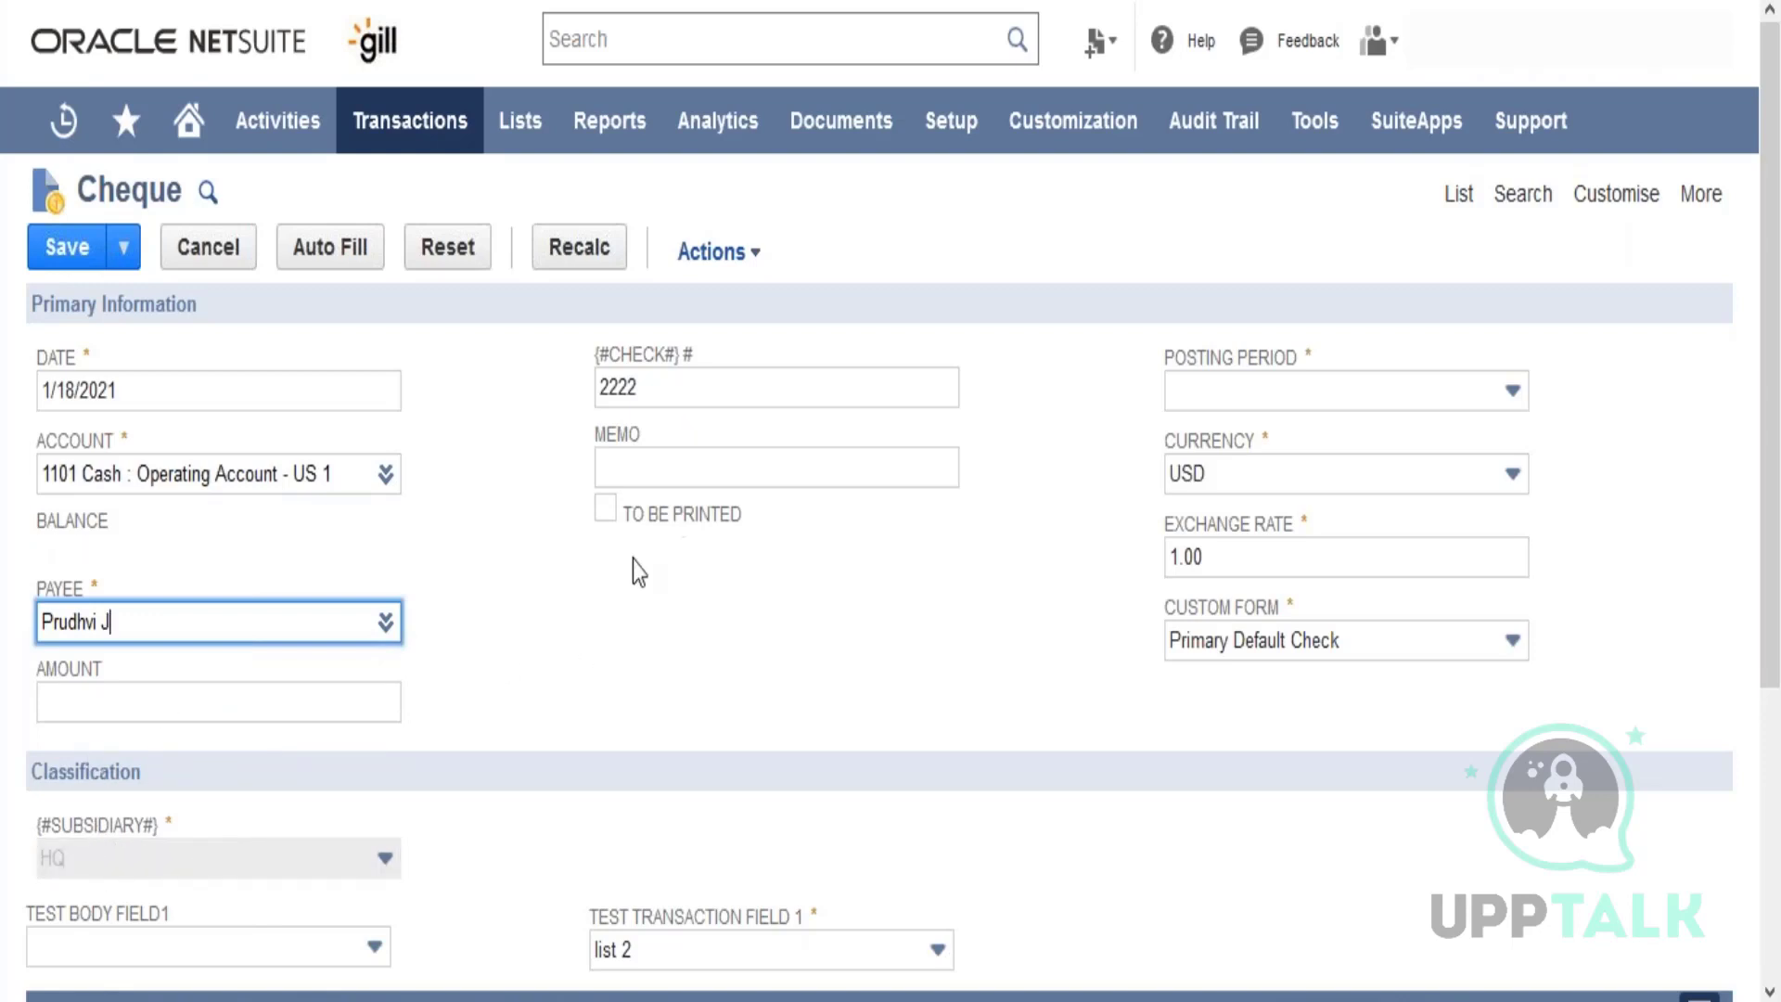
scroll(1774, 325, "down", 4)
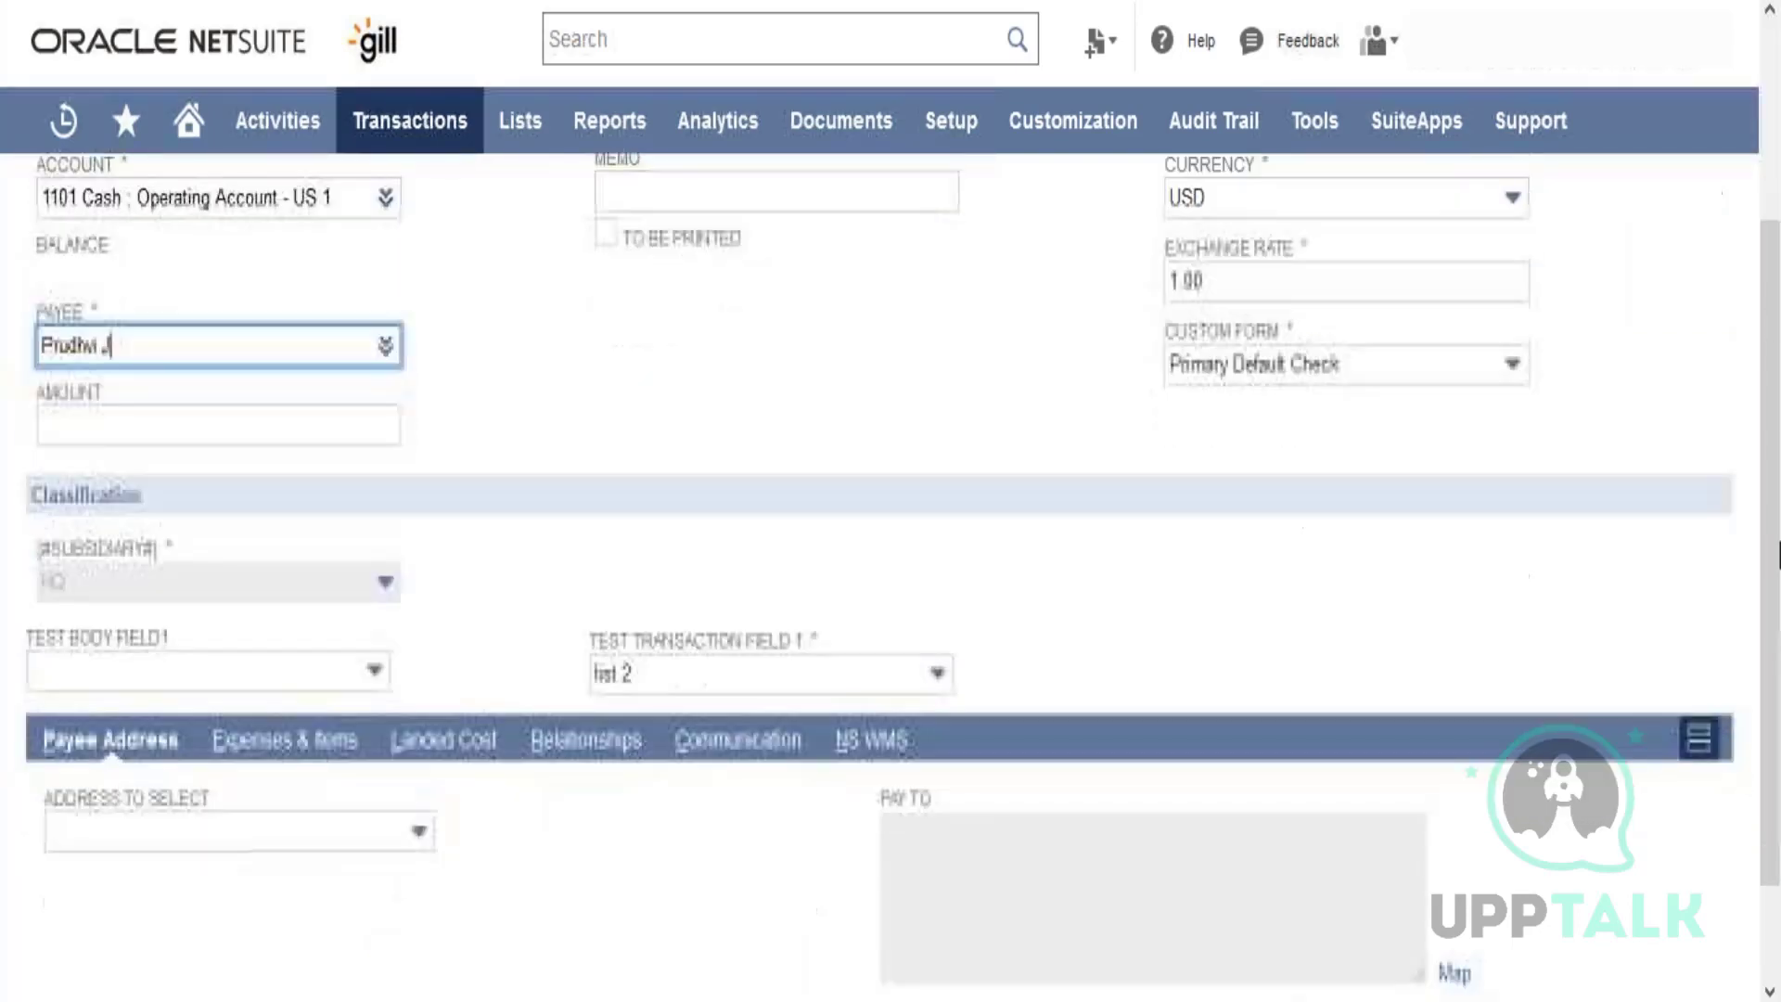
left_click(301, 719)
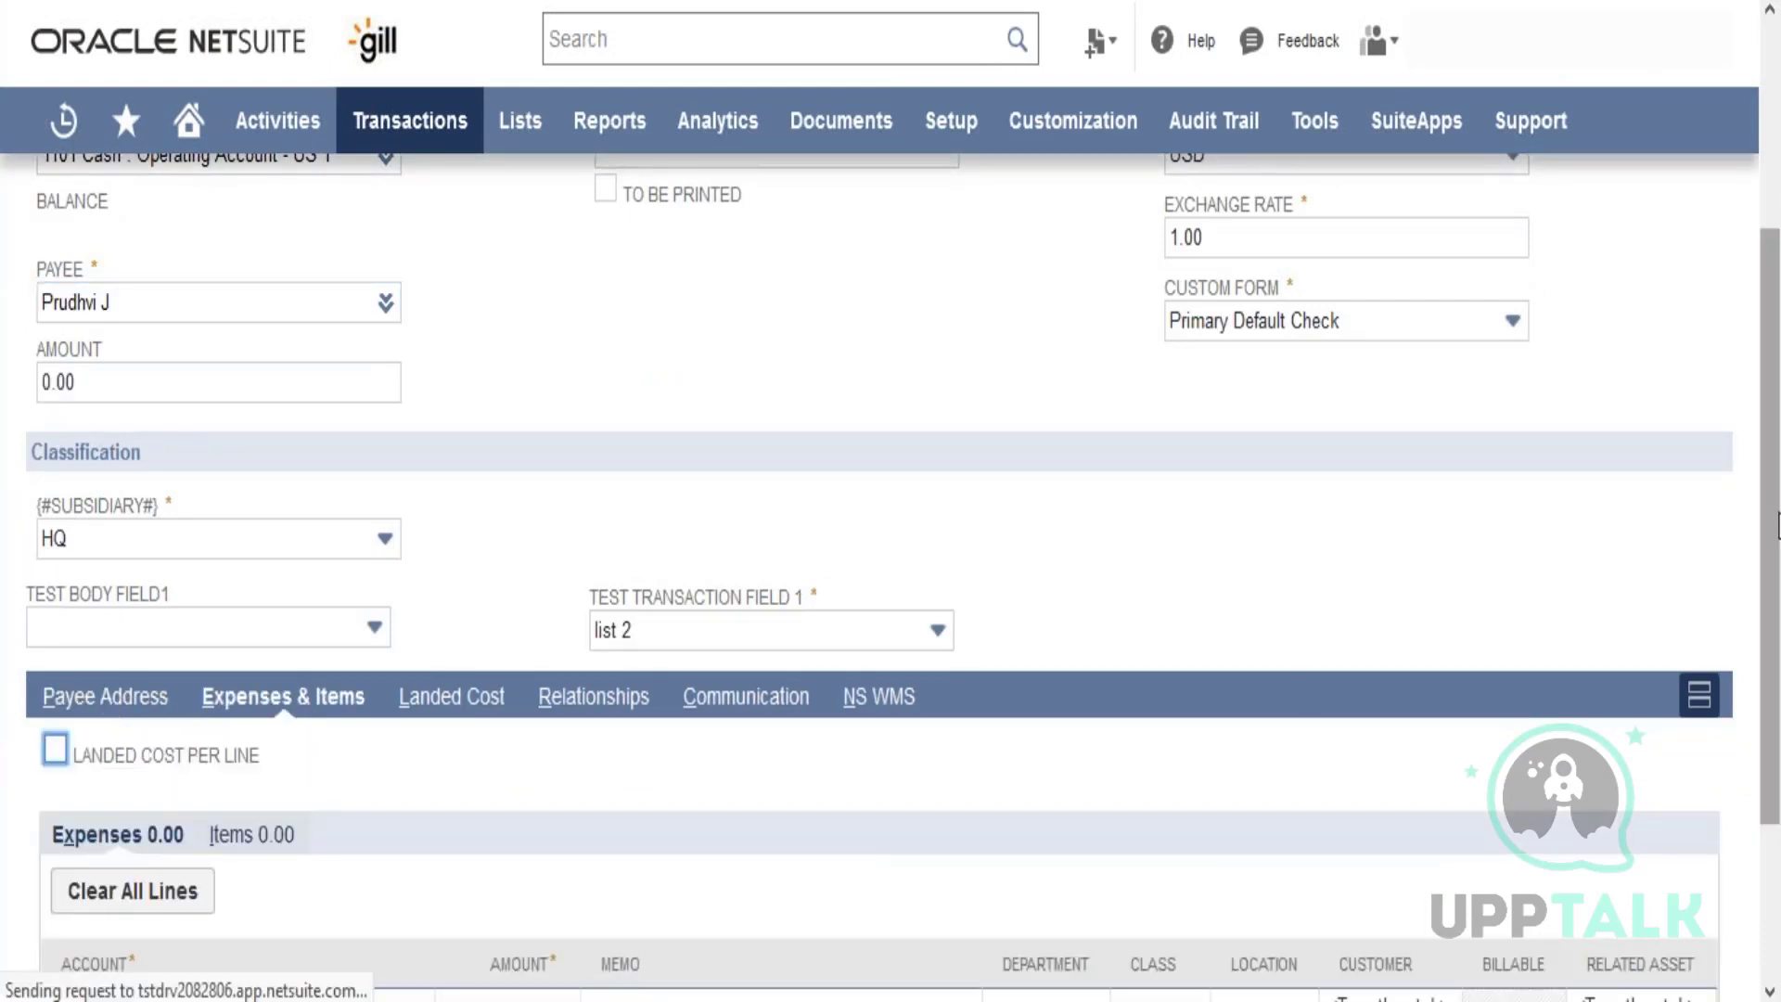
scroll(360, 851, "down", 3)
left_click(231, 774)
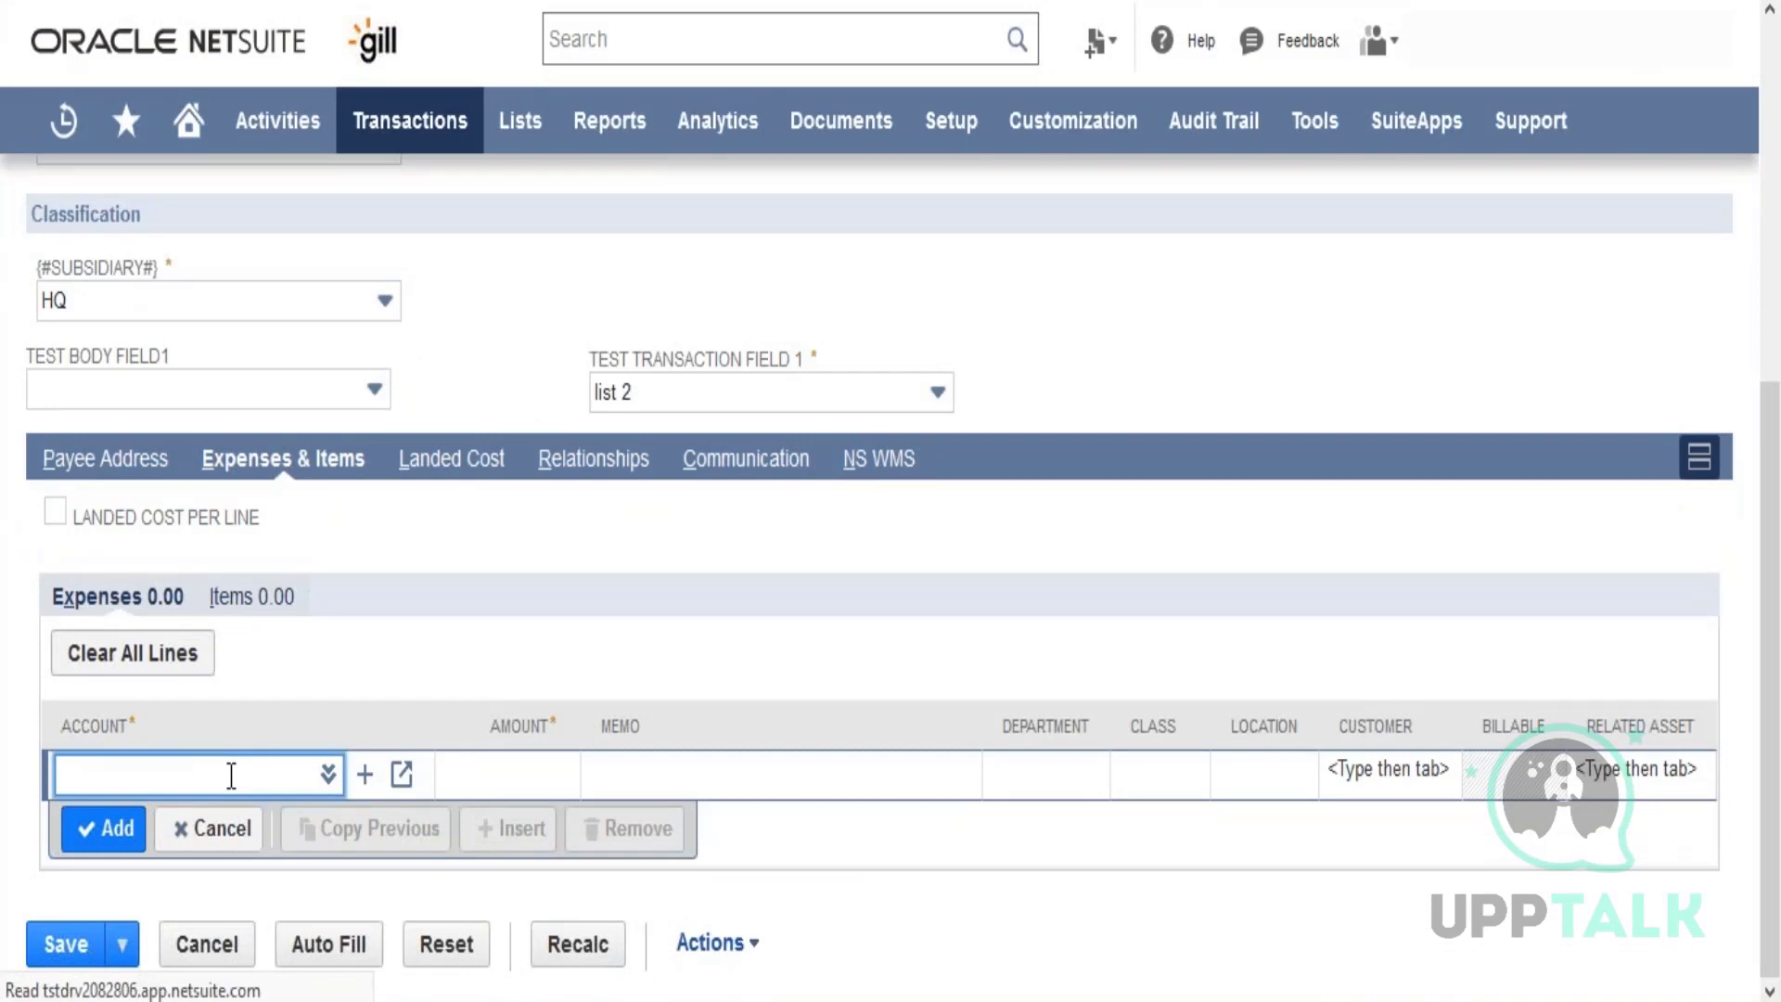
scroll(231, 774, "up", 6)
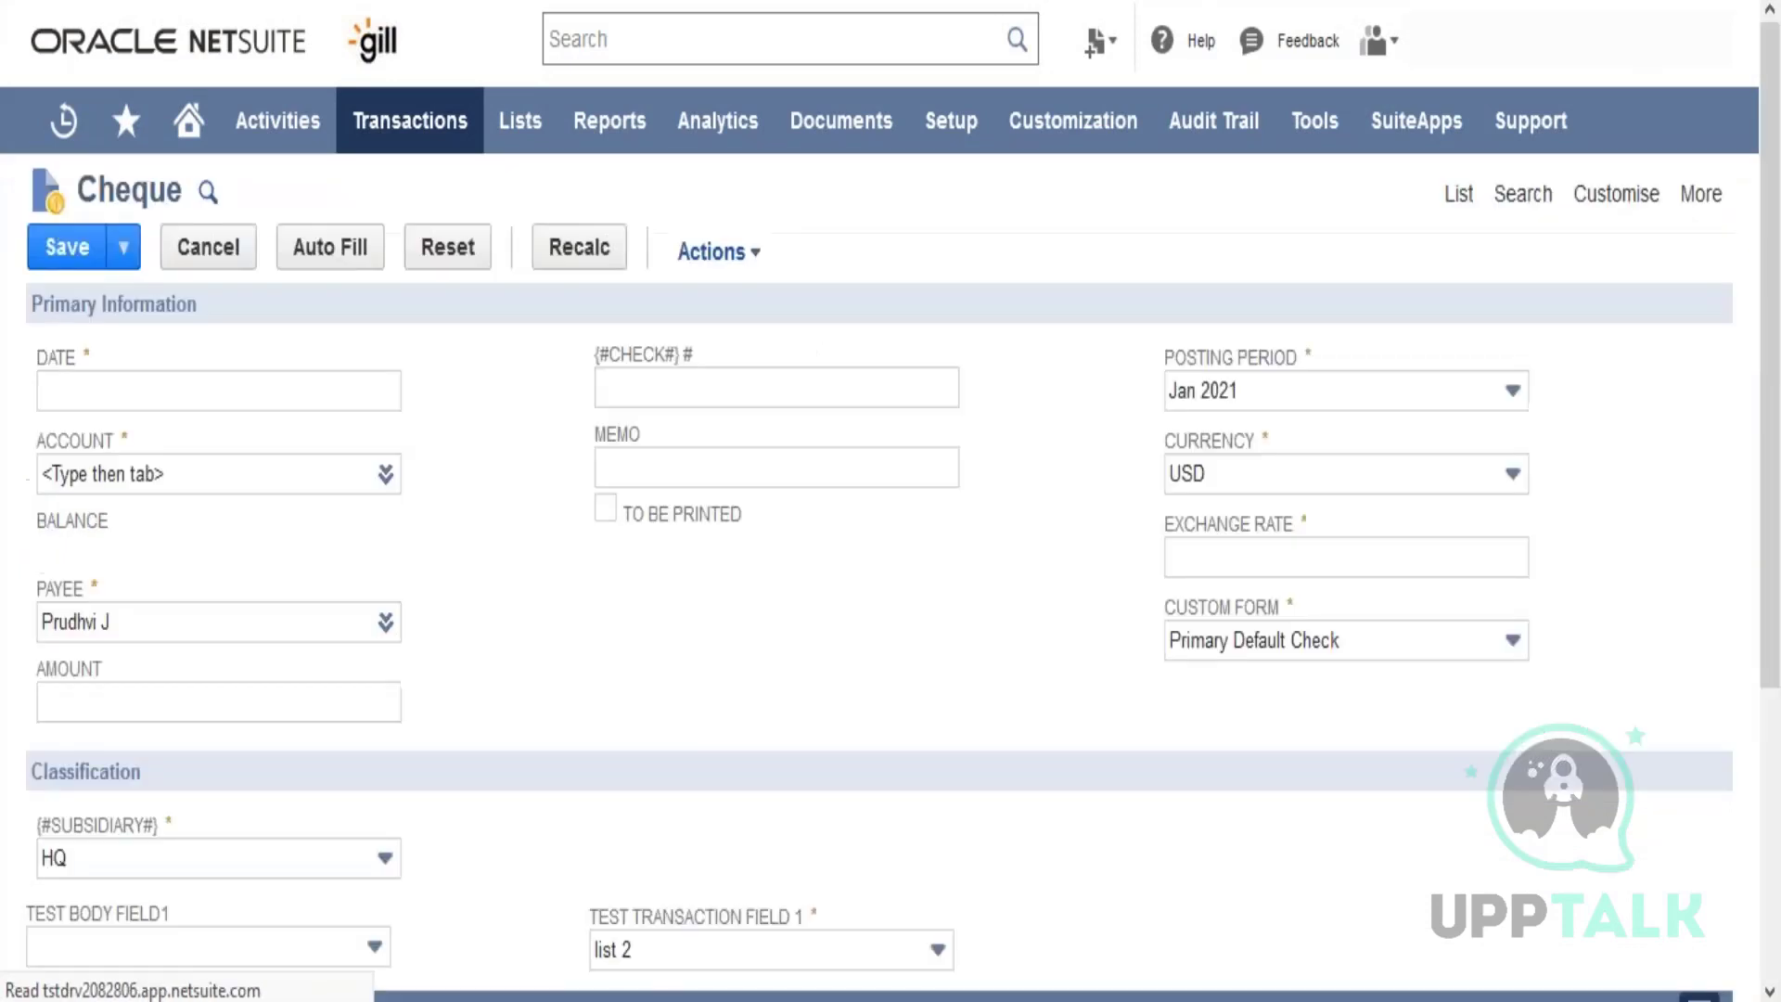
Step: Add an expense line to the cheque with the Advances Paid account and an amount of 1000
left_click_drag(1776, 376, 1779, 706)
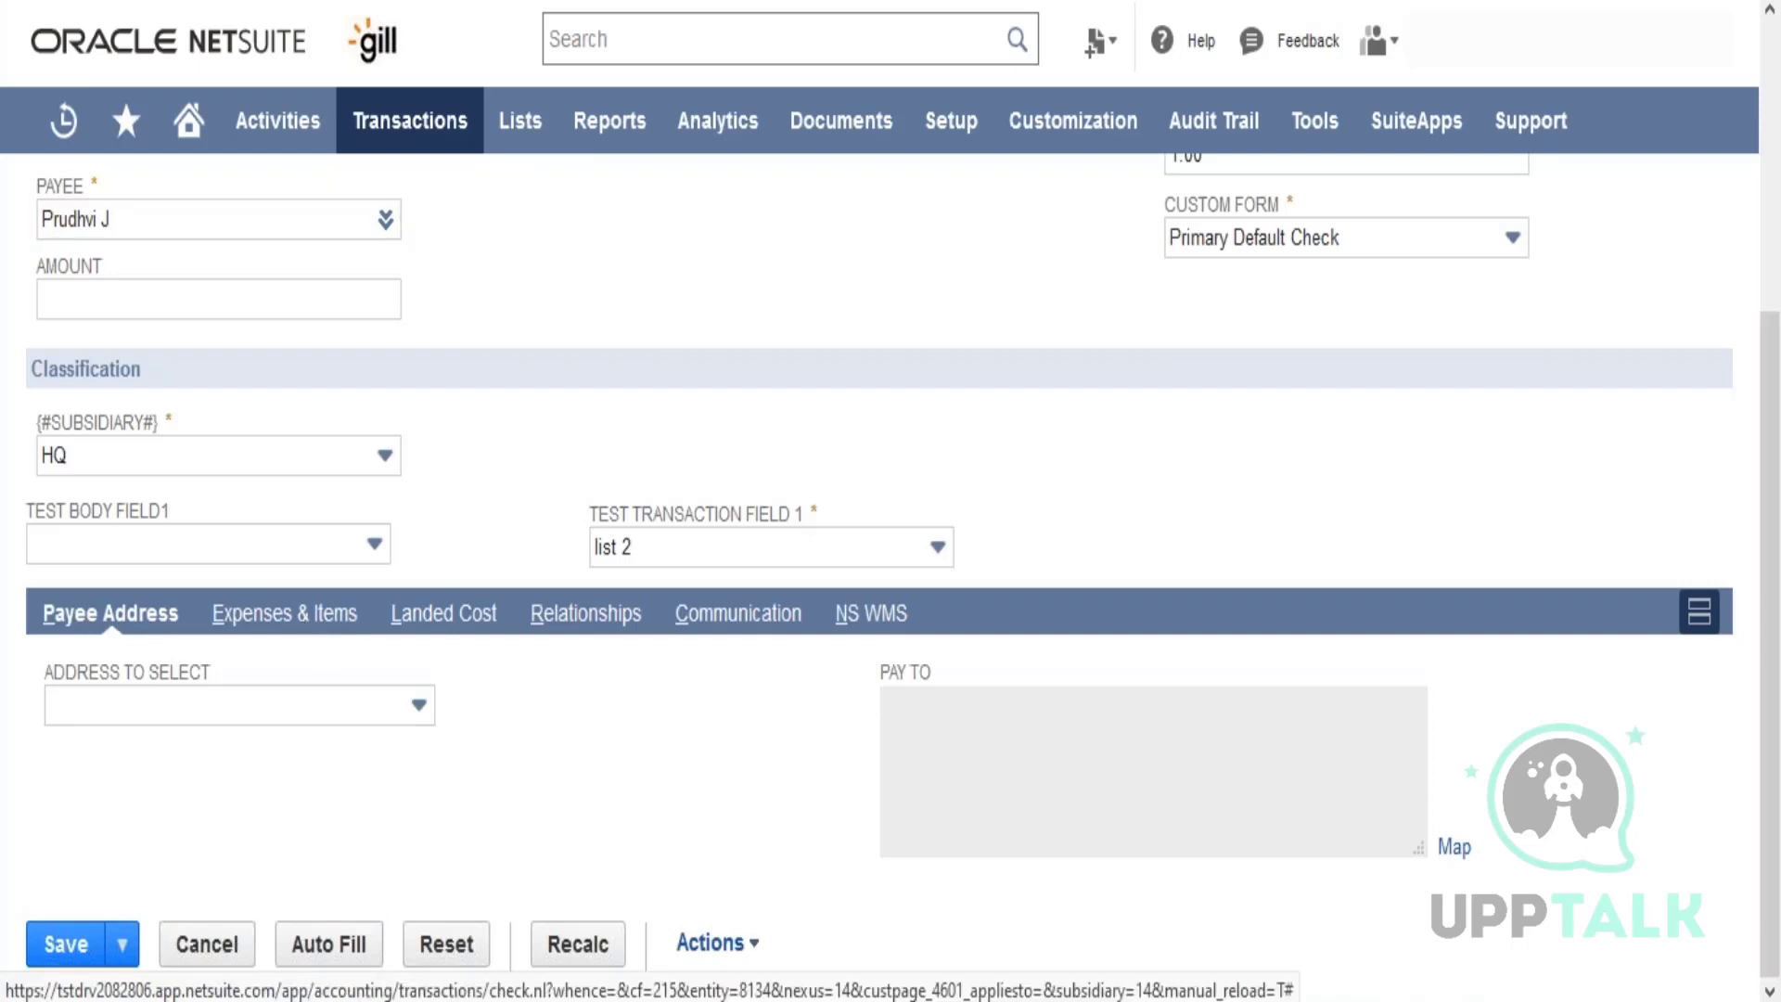
left_click(285, 613)
left_click_drag(1778, 506, 1778, 700)
left_click(272, 768)
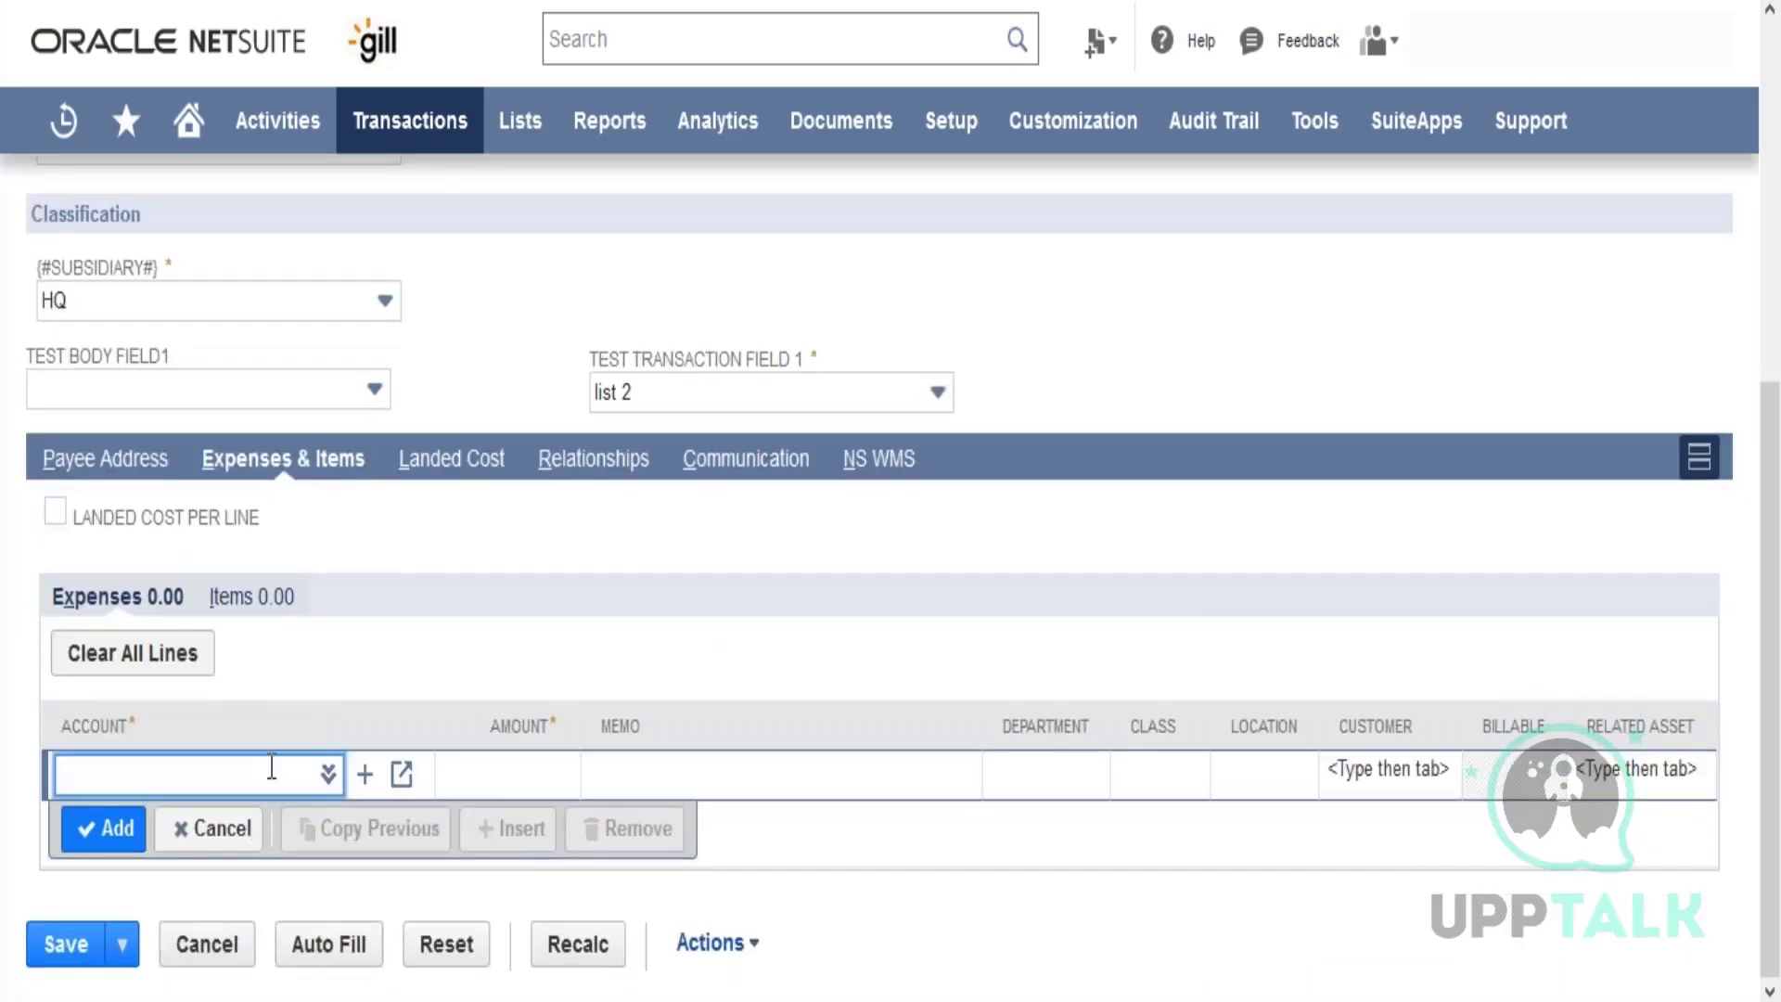
type("advance")
left_click(276, 812)
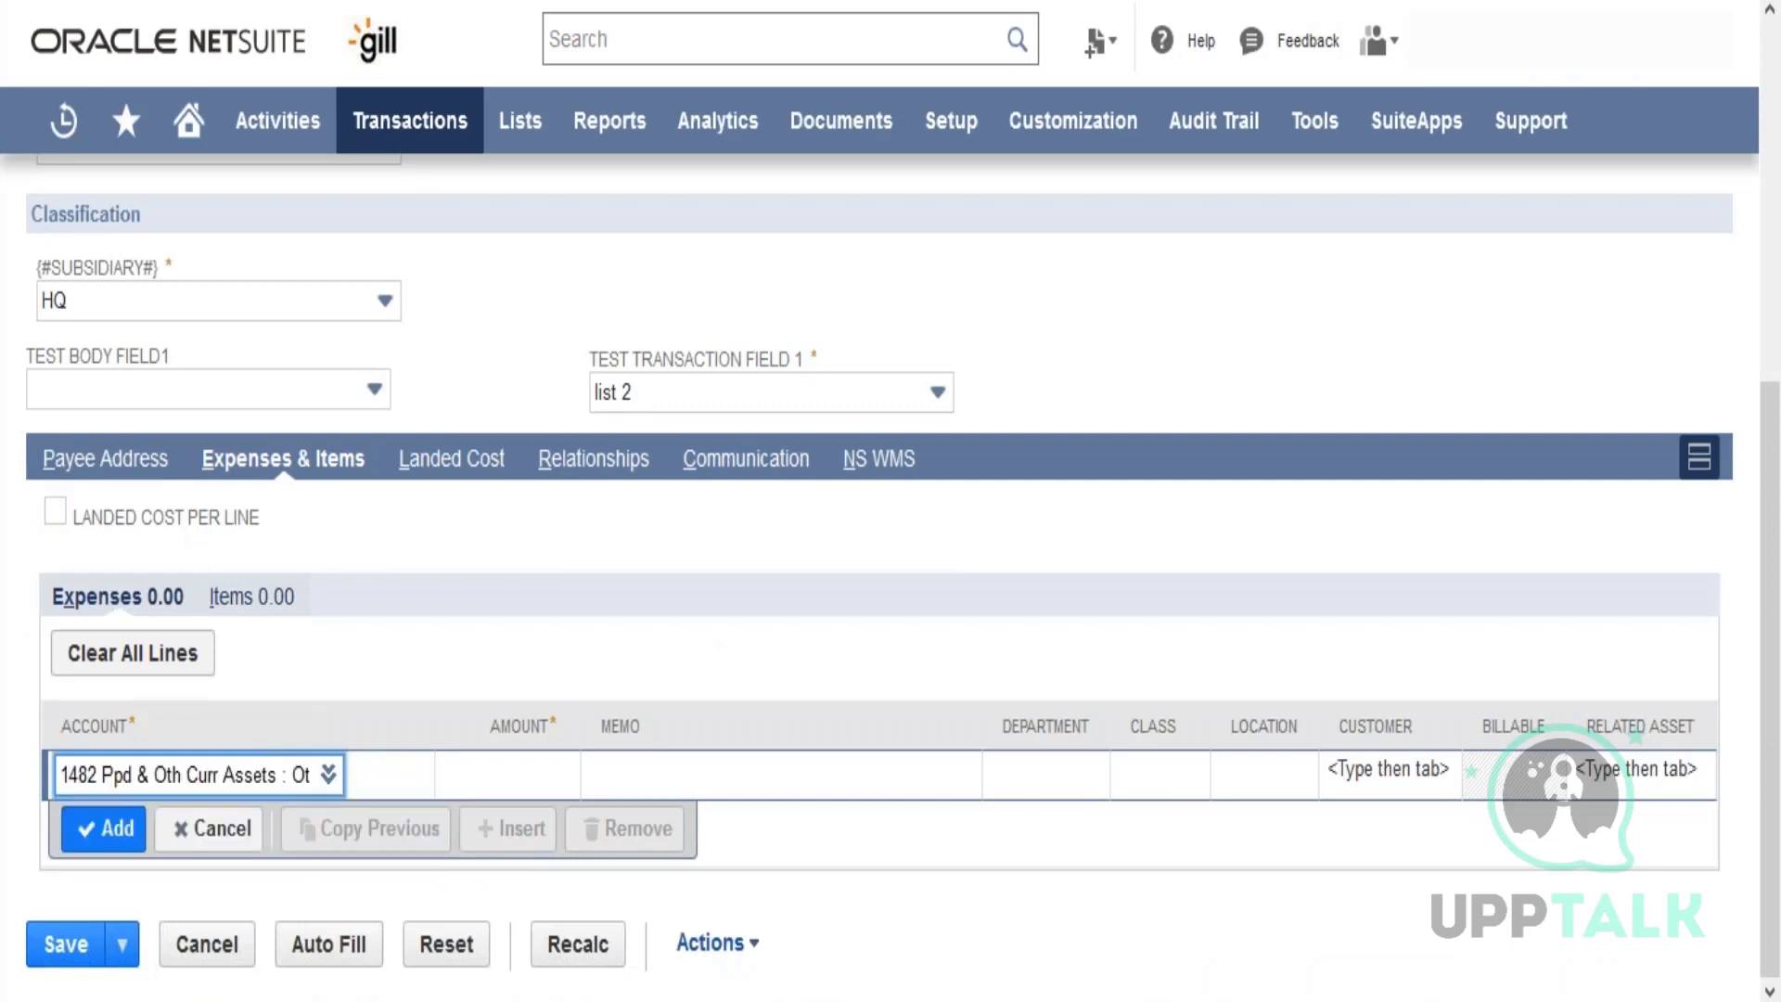
left_click(522, 771)
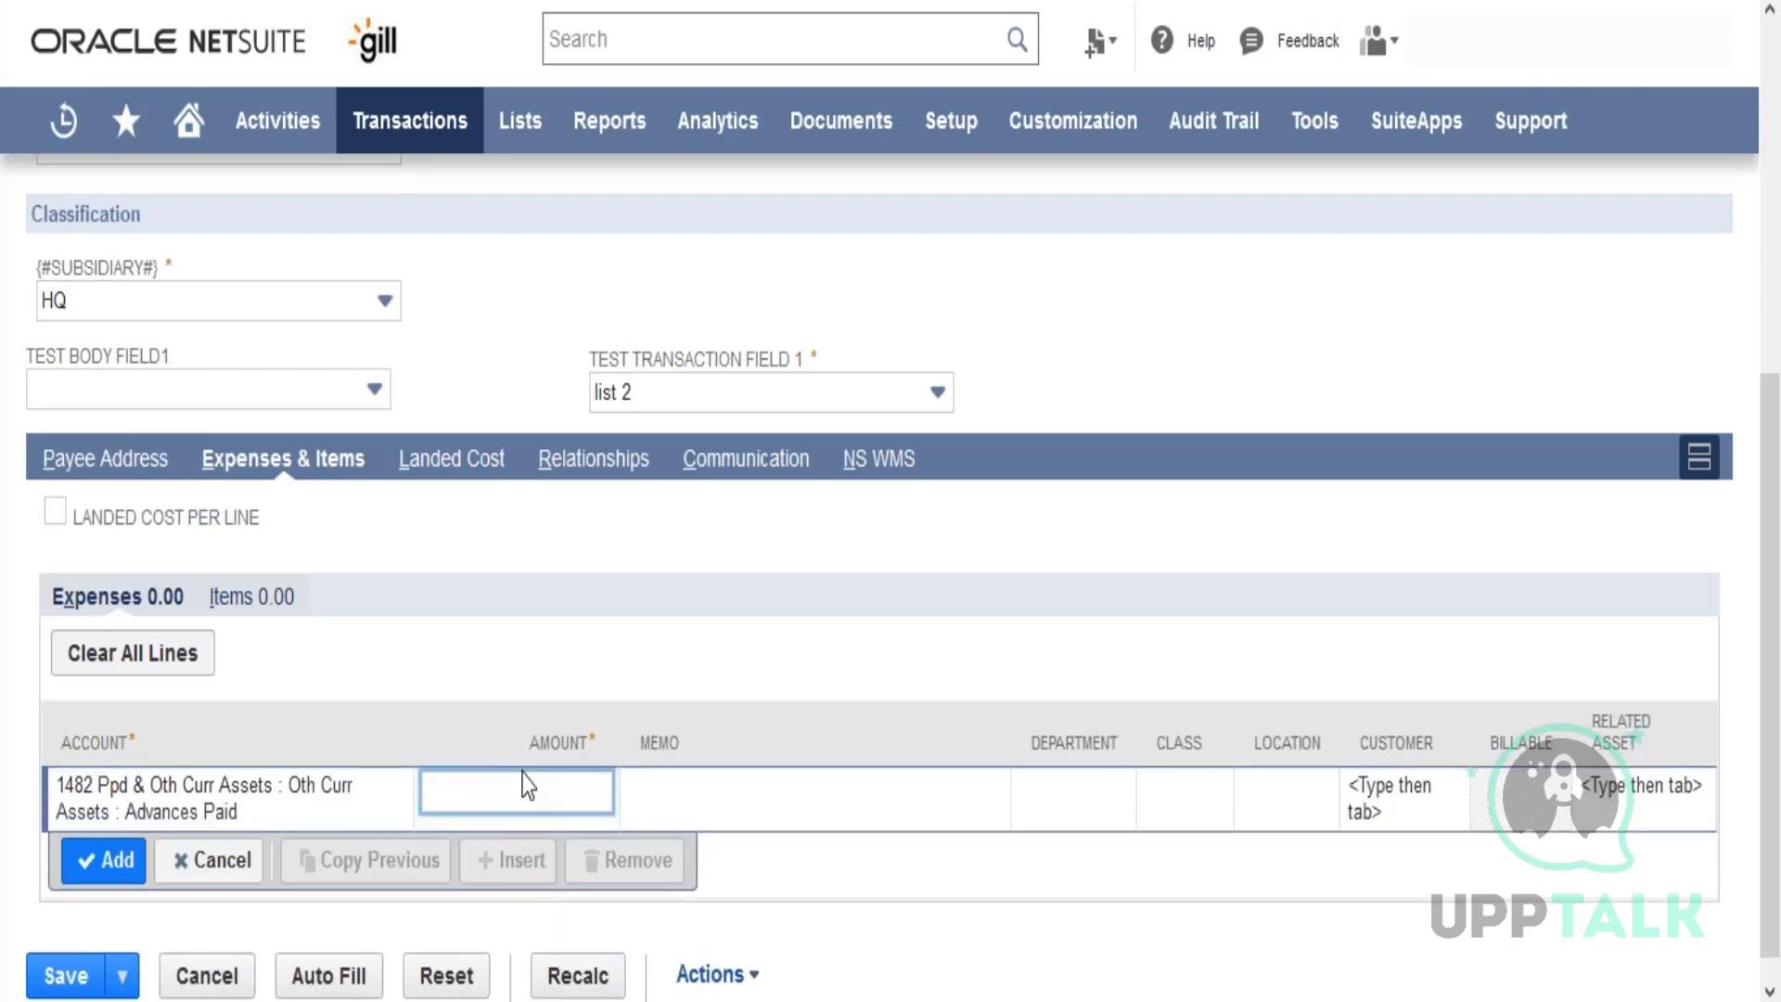
type("1000")
left_click(100, 874)
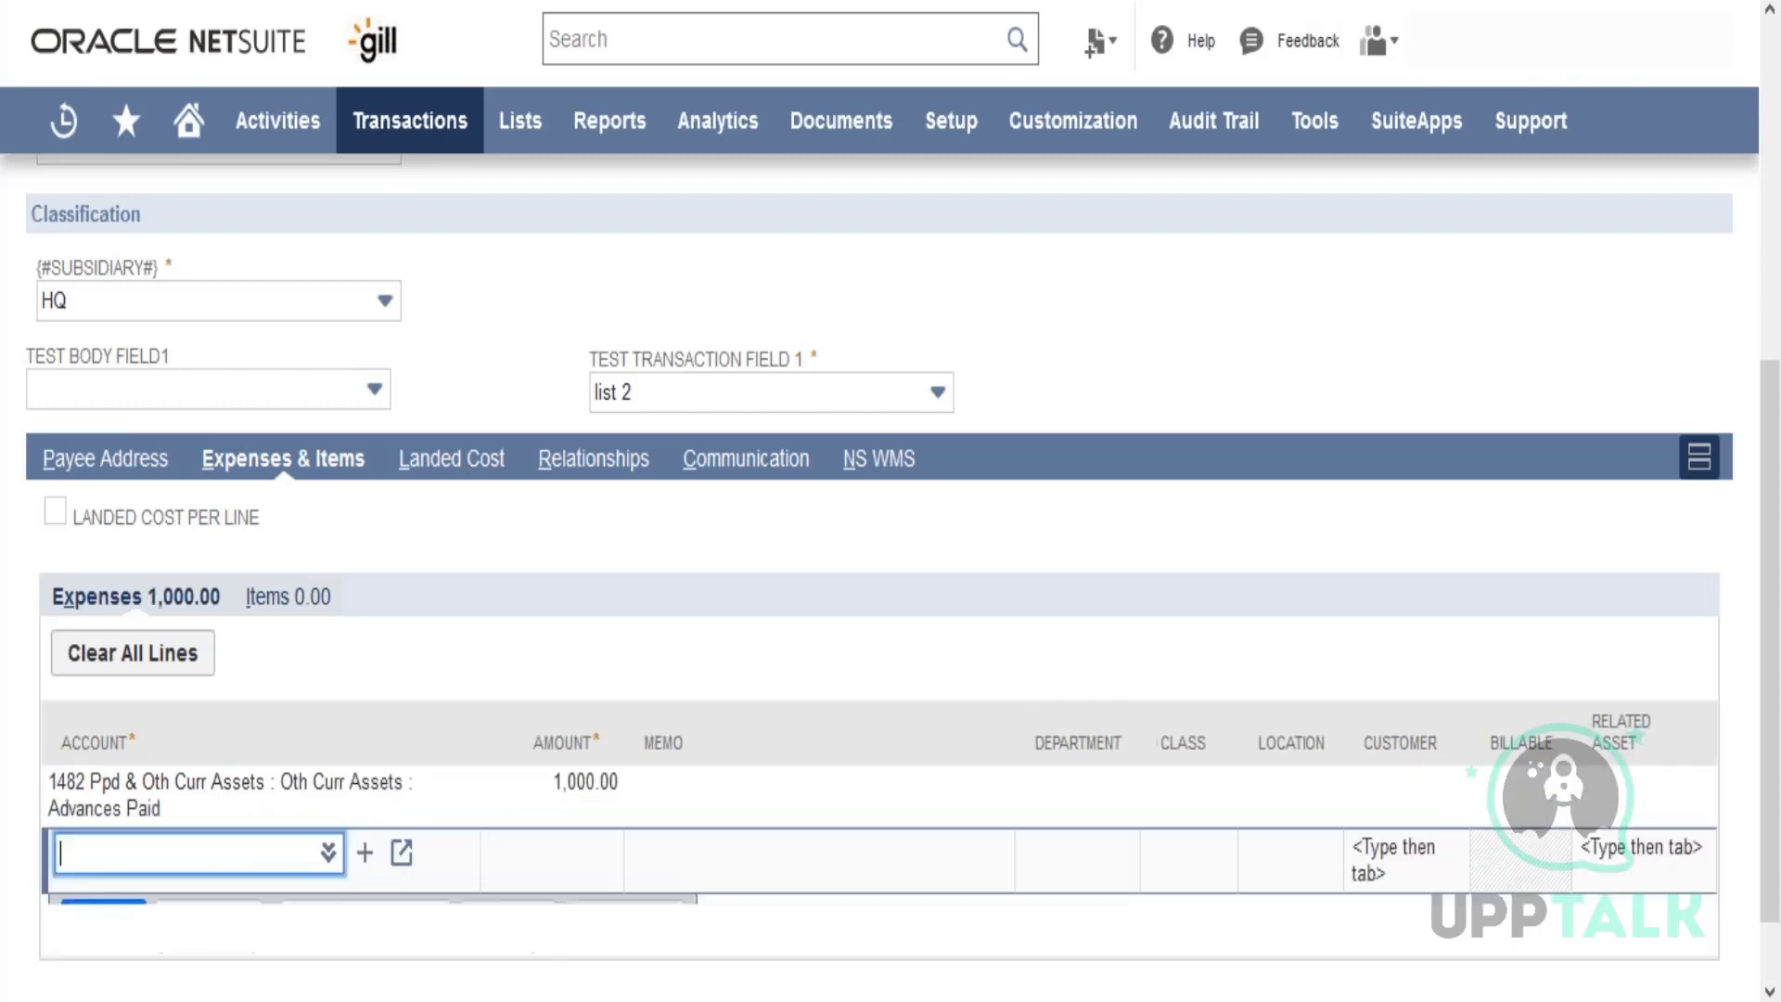
scroll(895, 840, "down", 1)
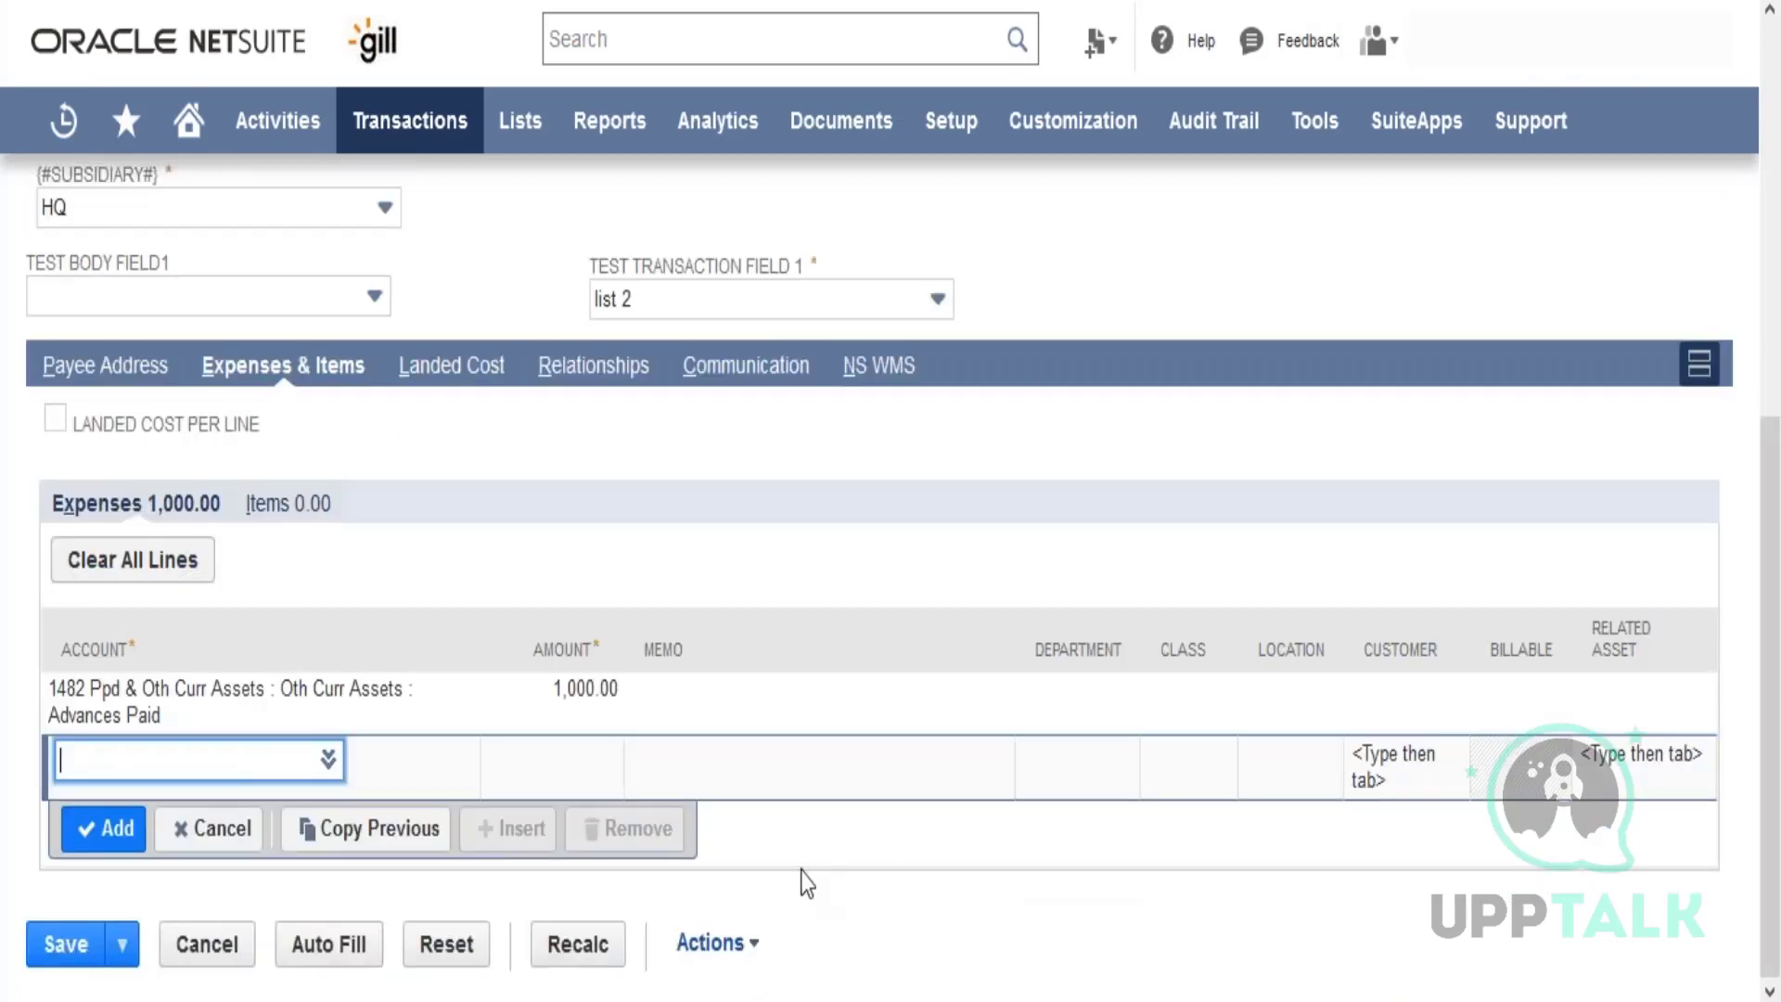
Step: Try to save the cheque with its expense line before a bank account is chosen
left_click(82, 946)
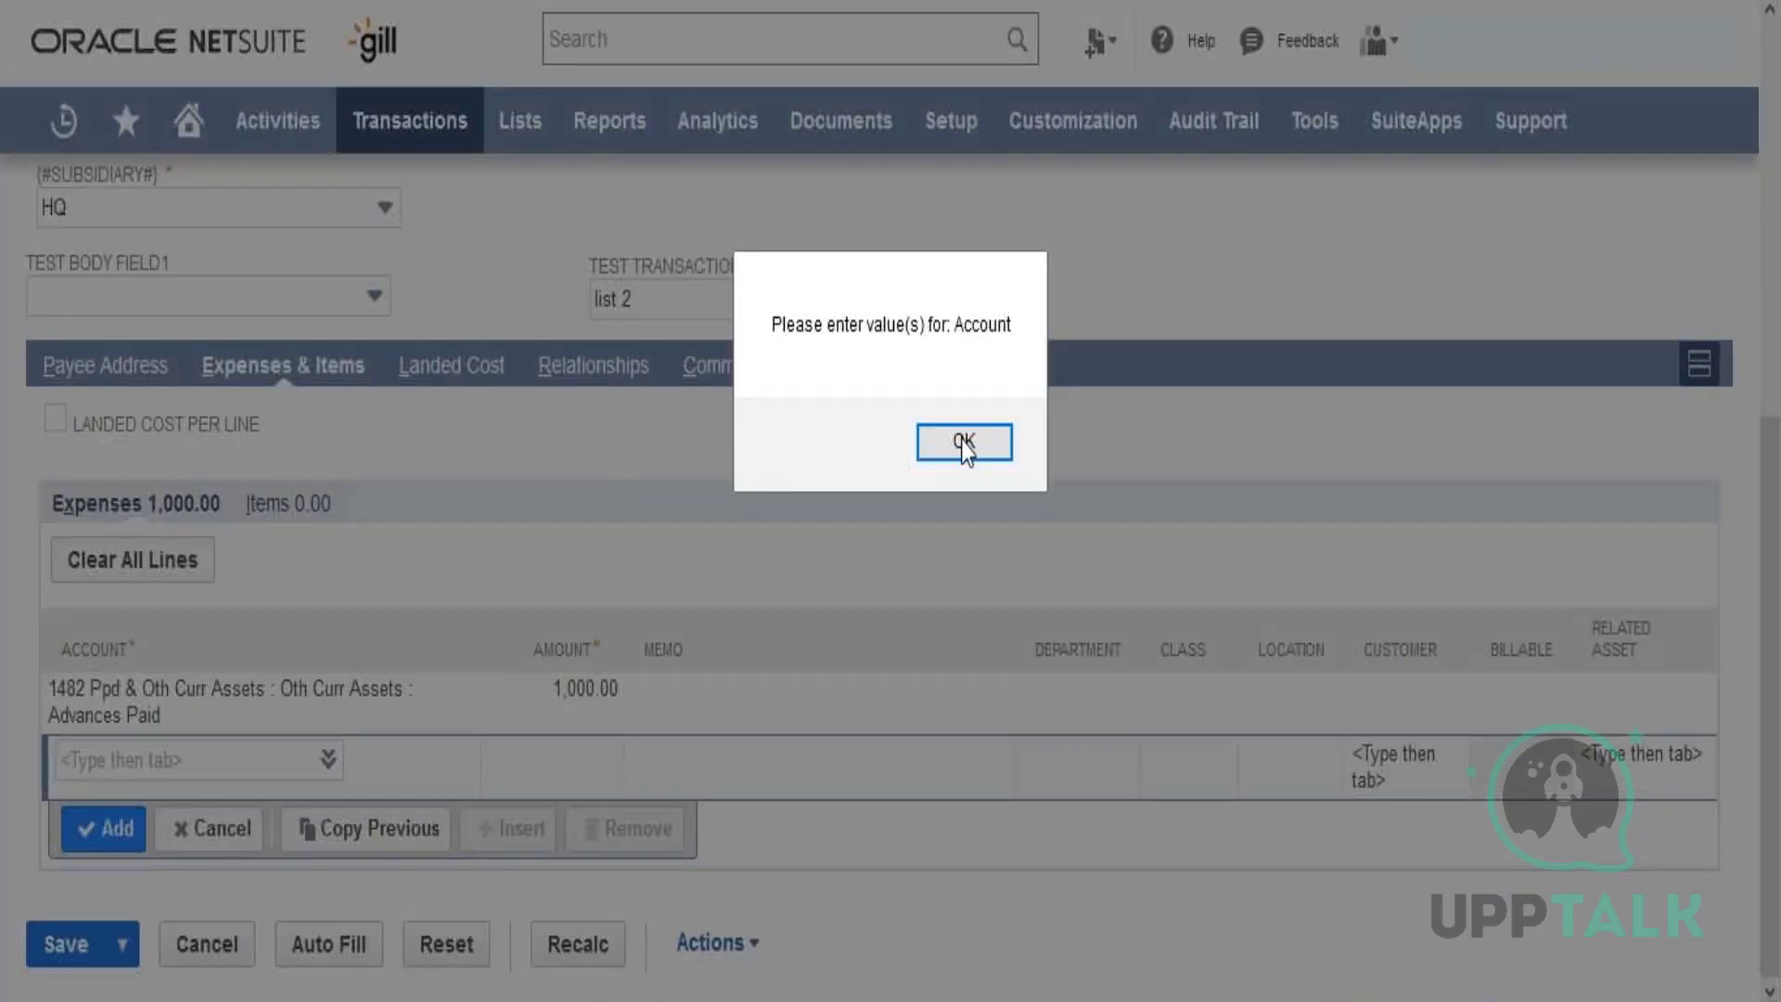
left_click(964, 441)
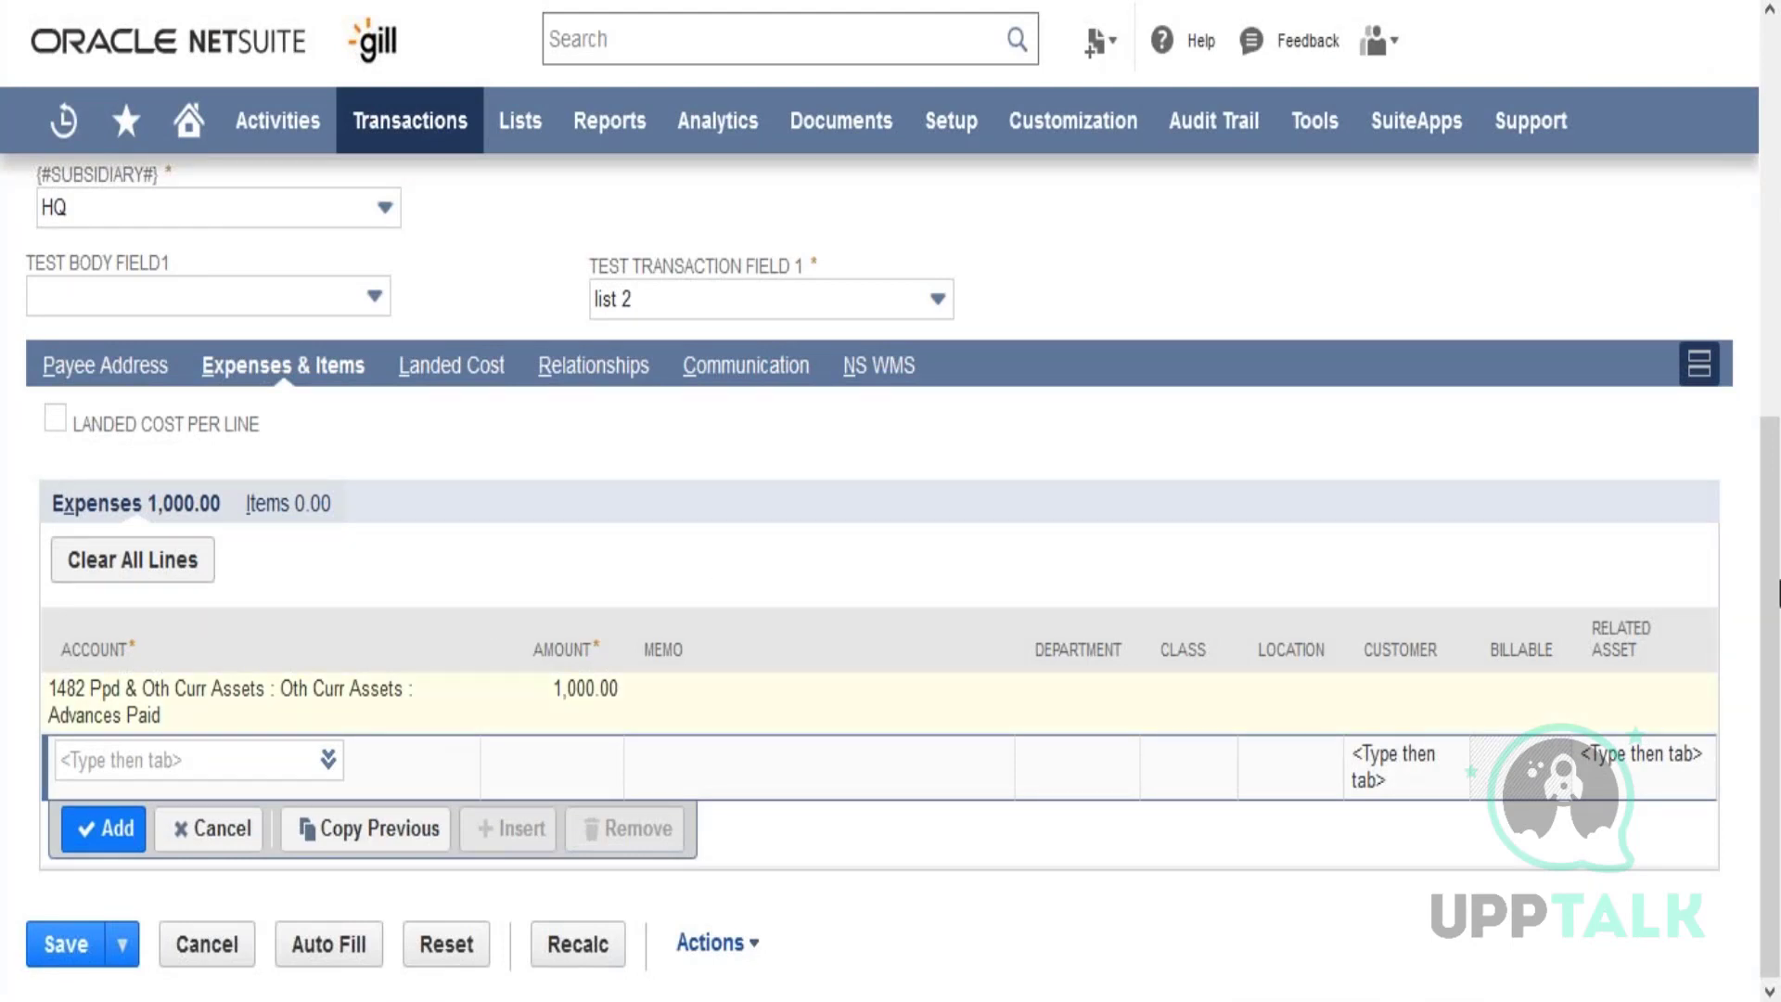
left_click_drag(1779, 311, 1777, 173)
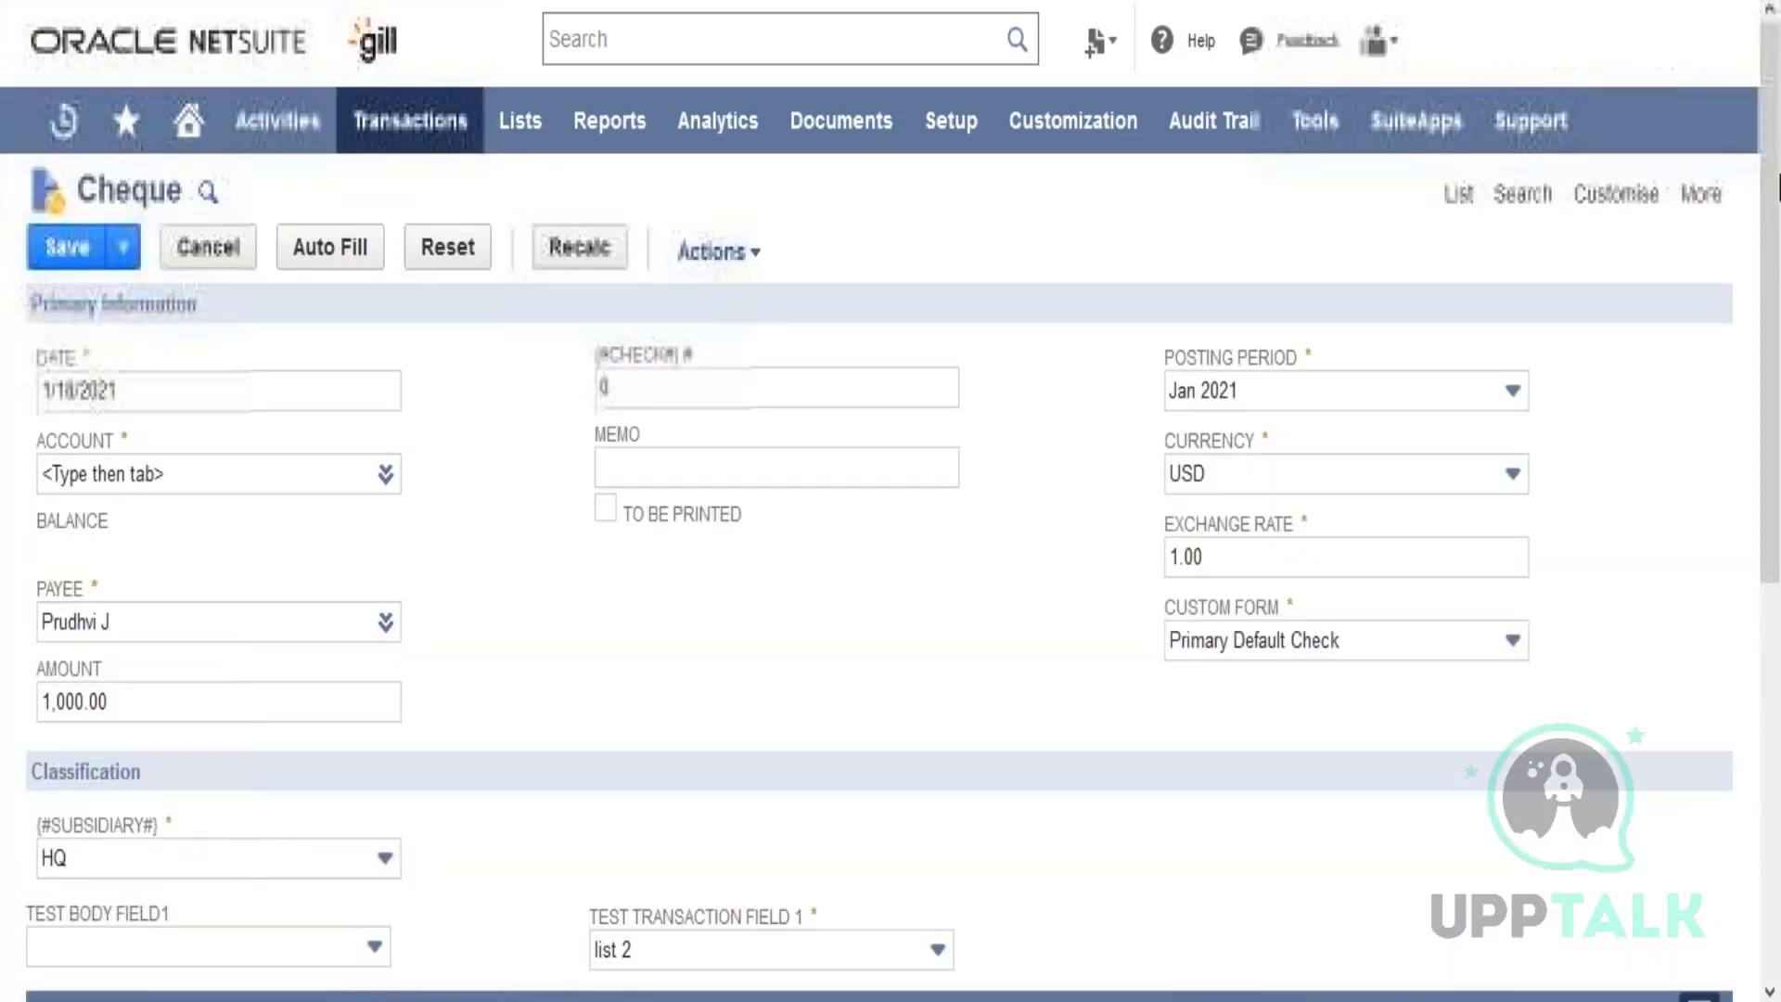
left_click(83, 261)
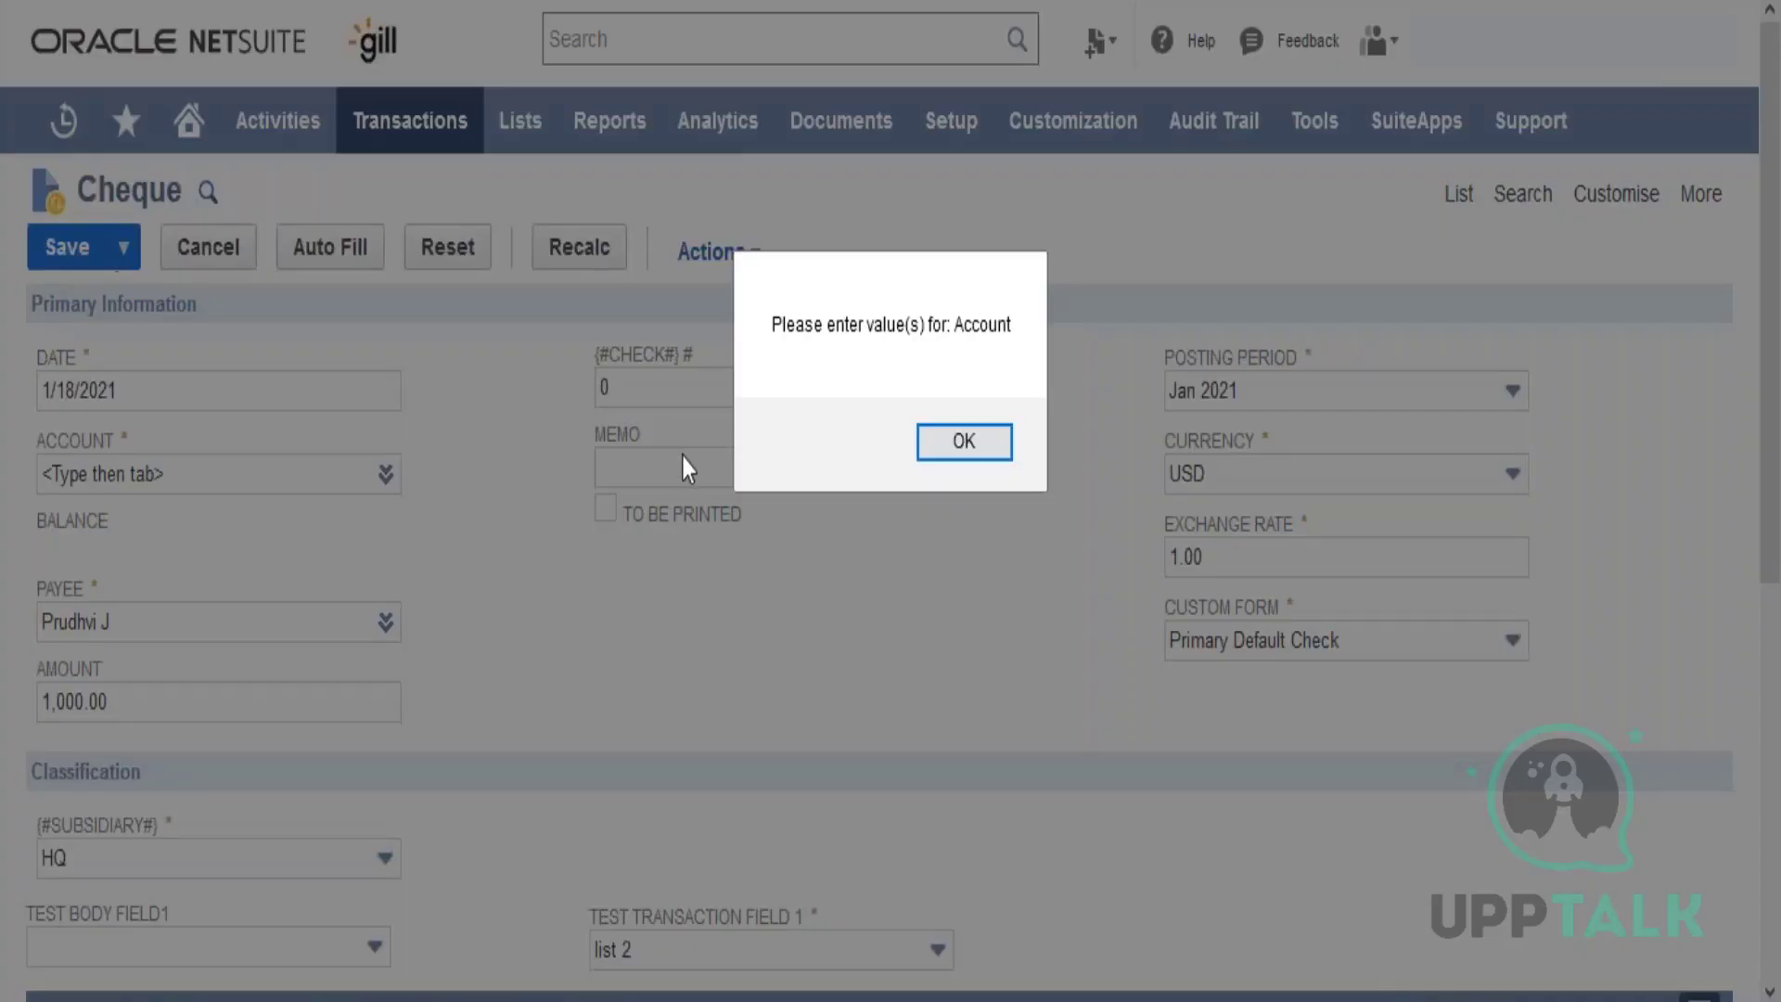
left_click(965, 442)
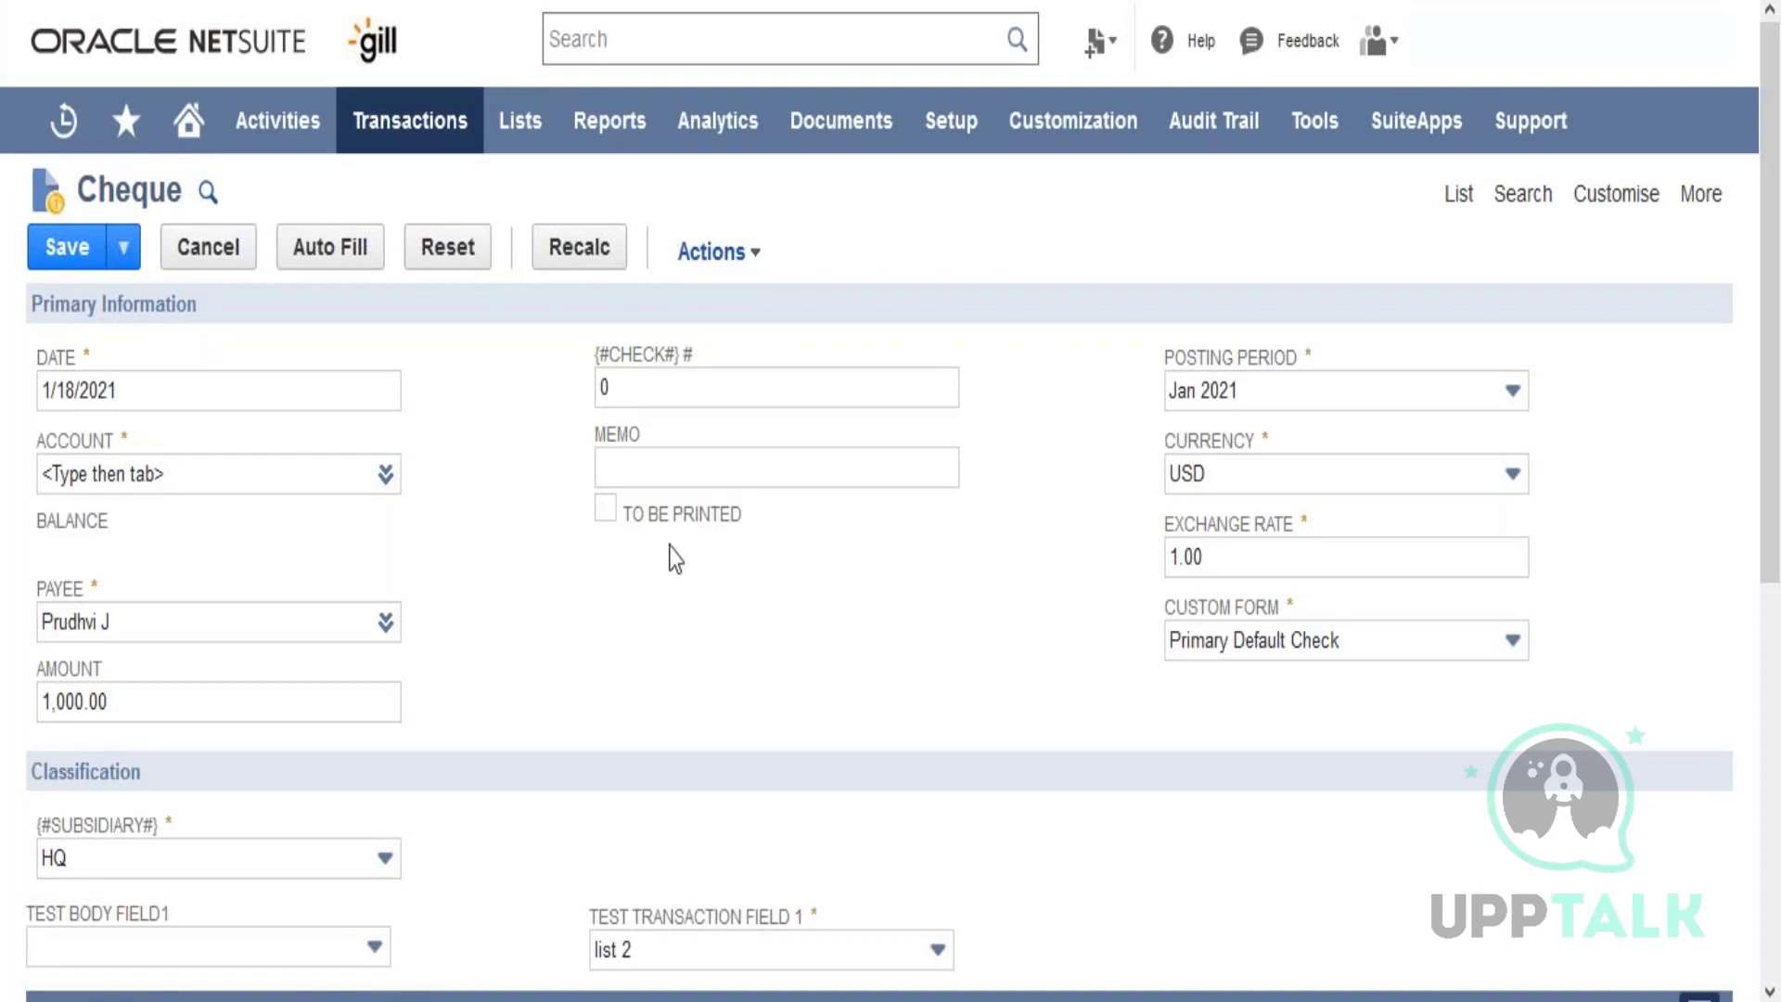
Step: Set the cheque's bank account to Test Banks and save the cheque
left_click(280, 479)
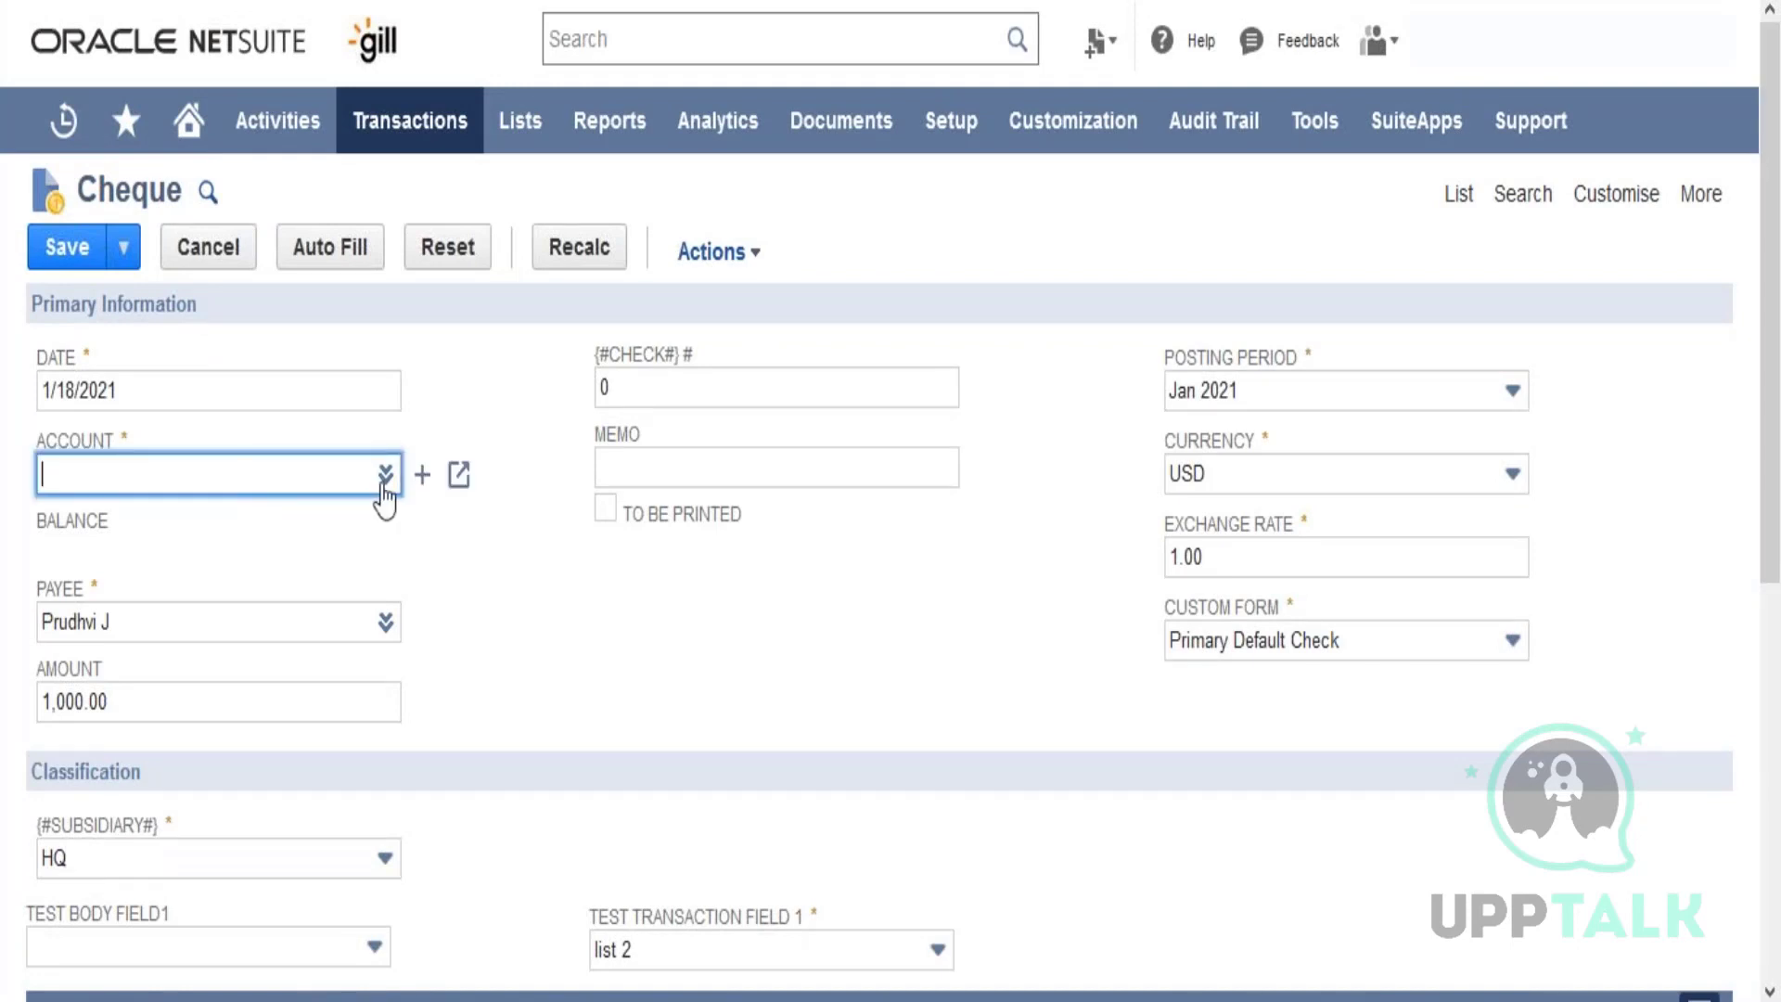
mouse_move(383, 478)
left_click(352, 516)
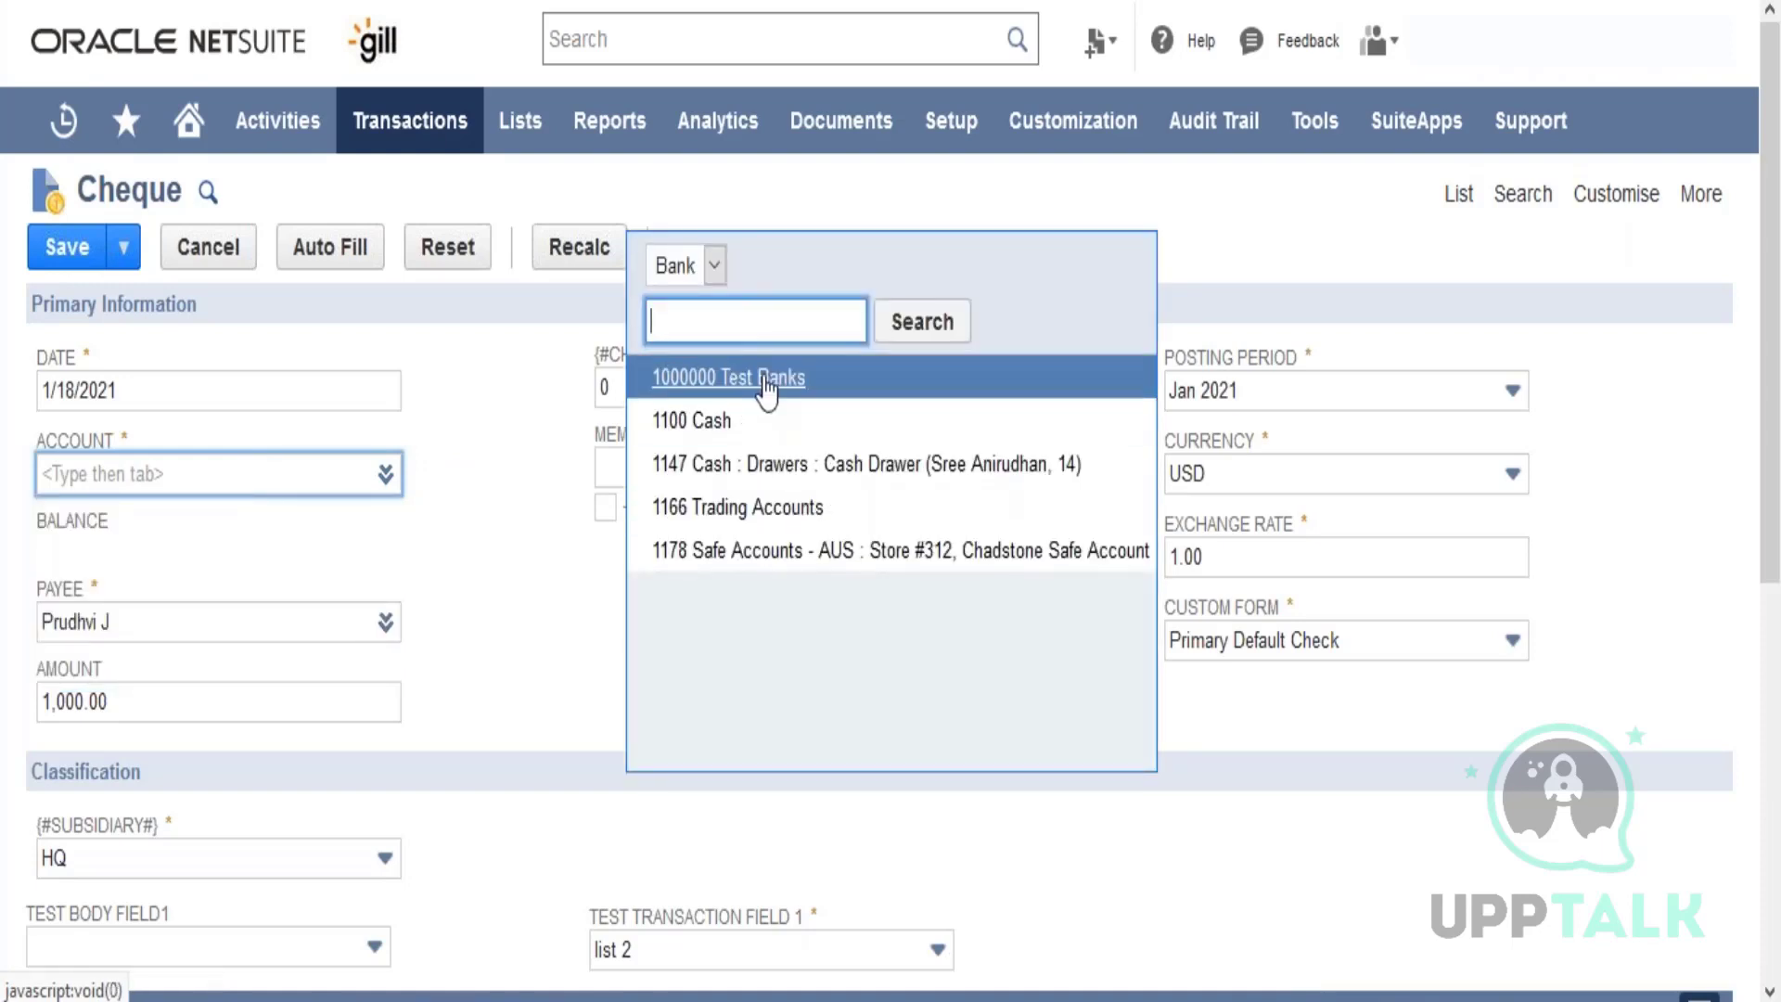
left_click(732, 377)
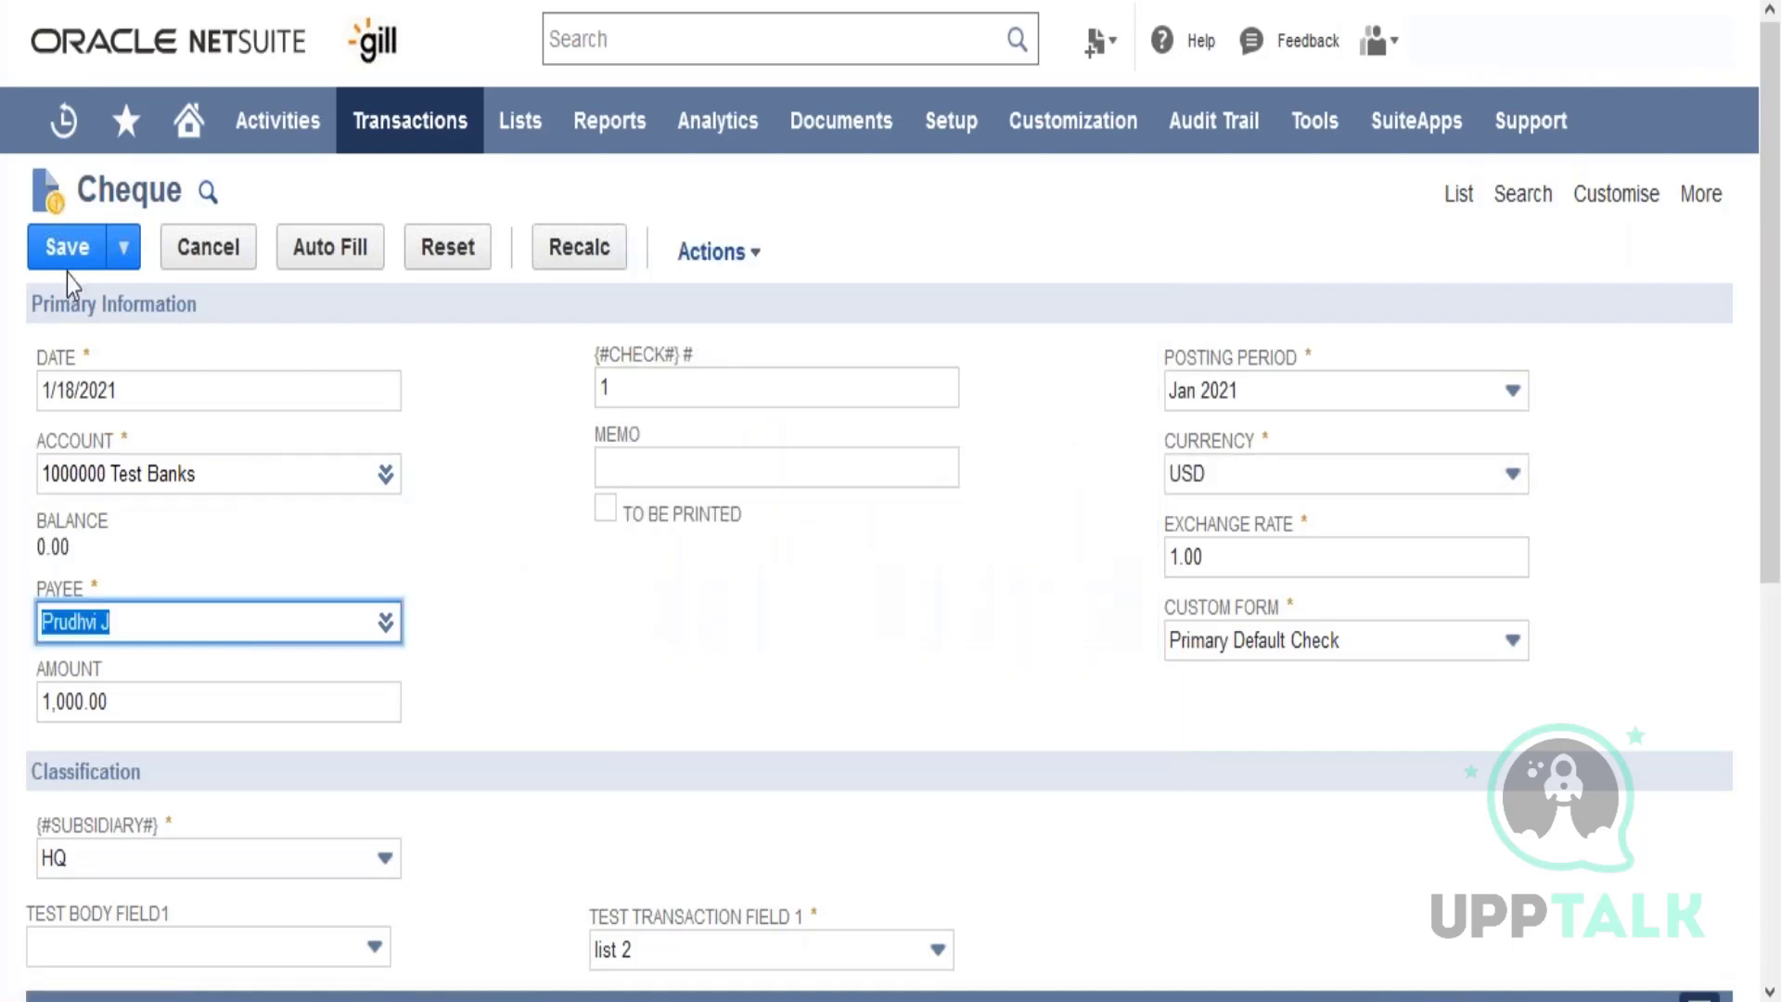
left_click(66, 264)
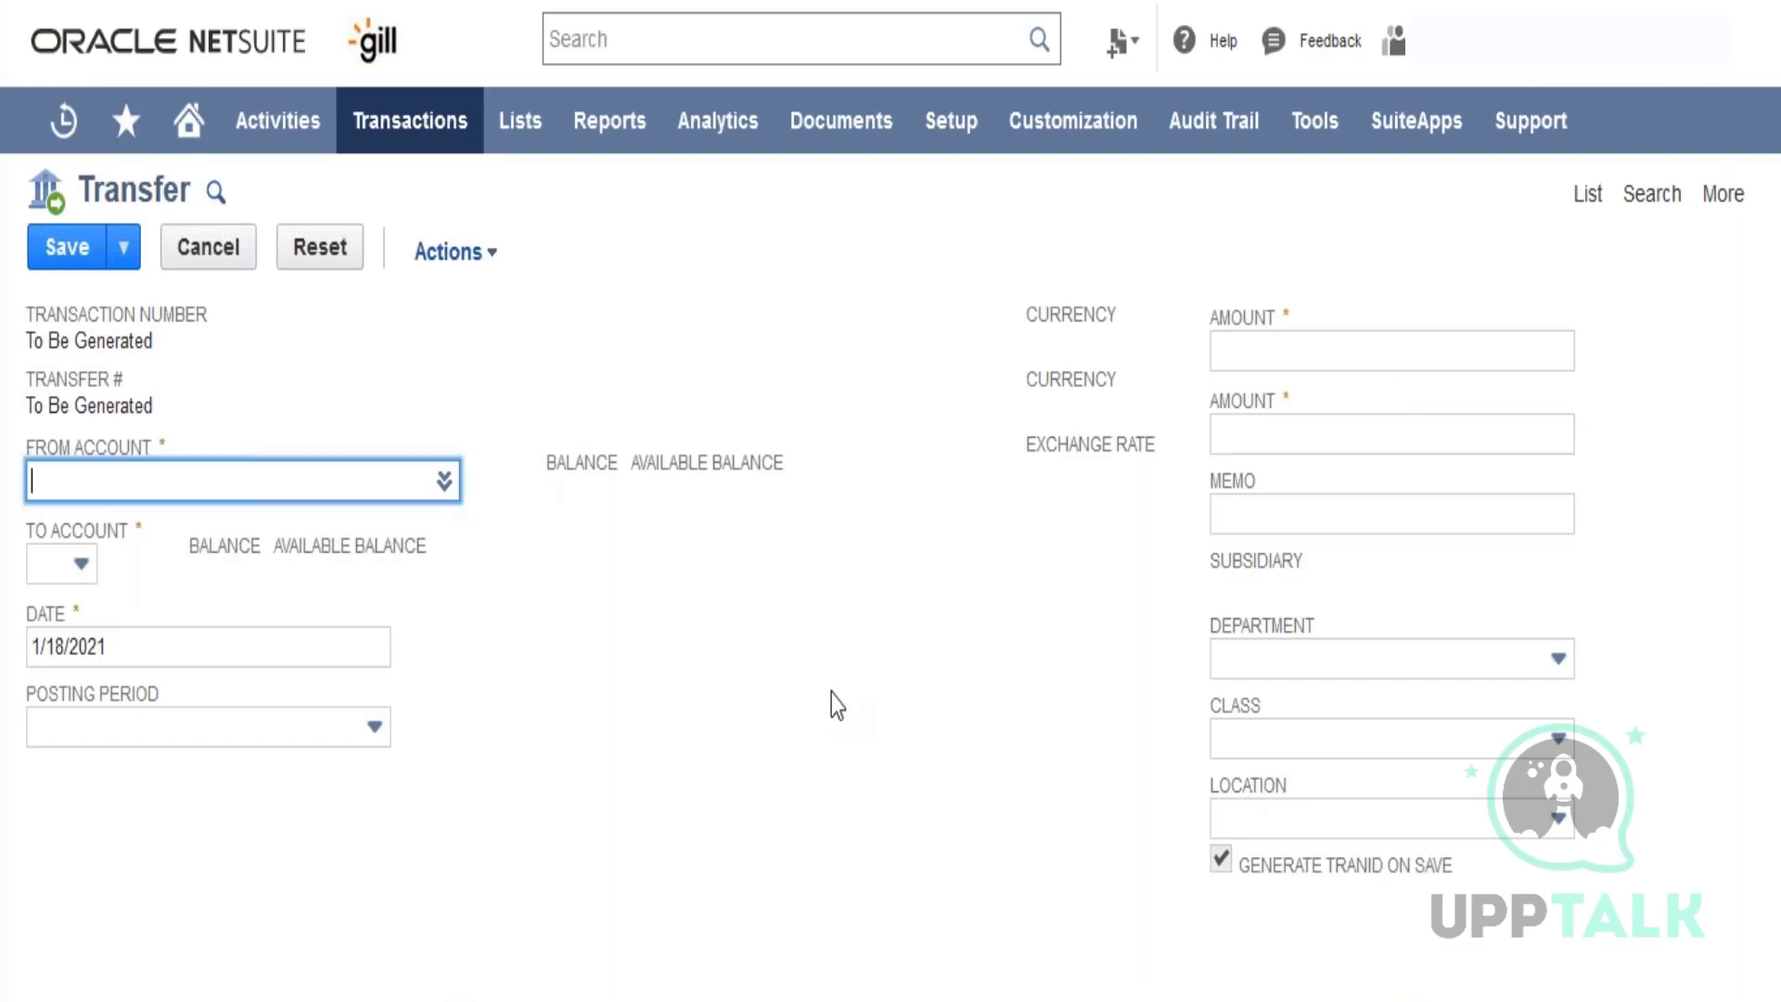
Step: Look over the blank transfer form and examine the new journal entry form's primary information, classification and line columns
left_click(831, 694)
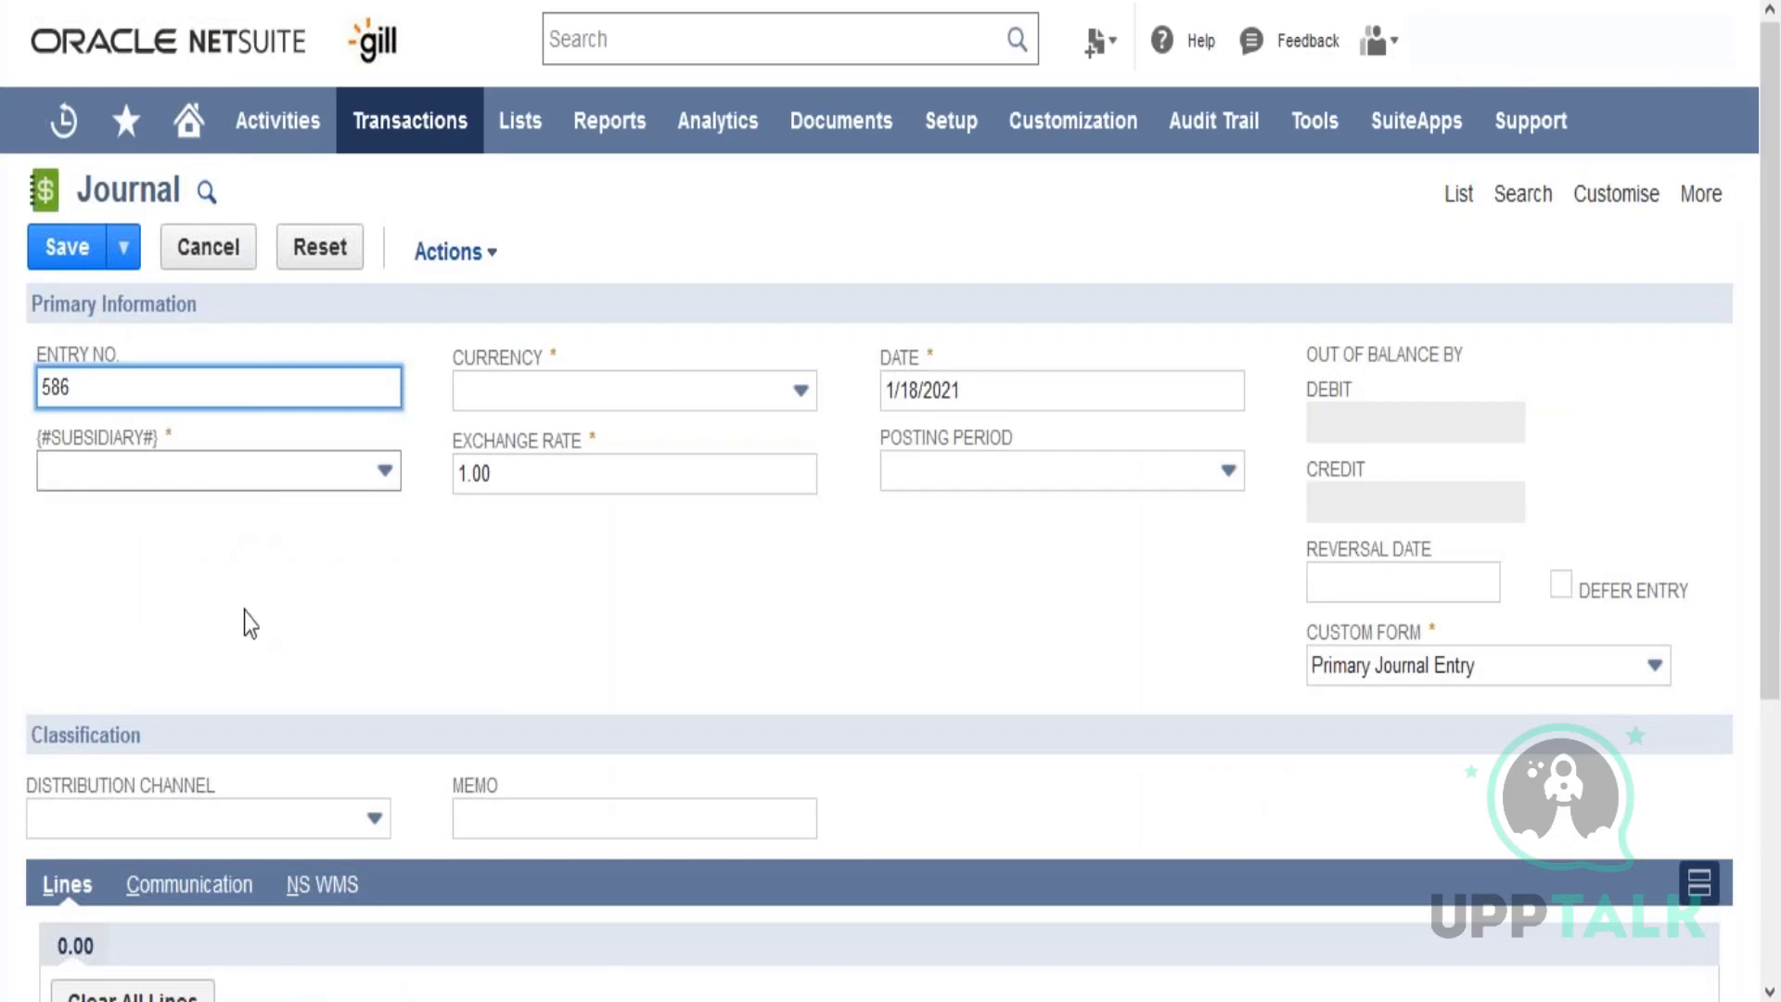
left_click(463, 521)
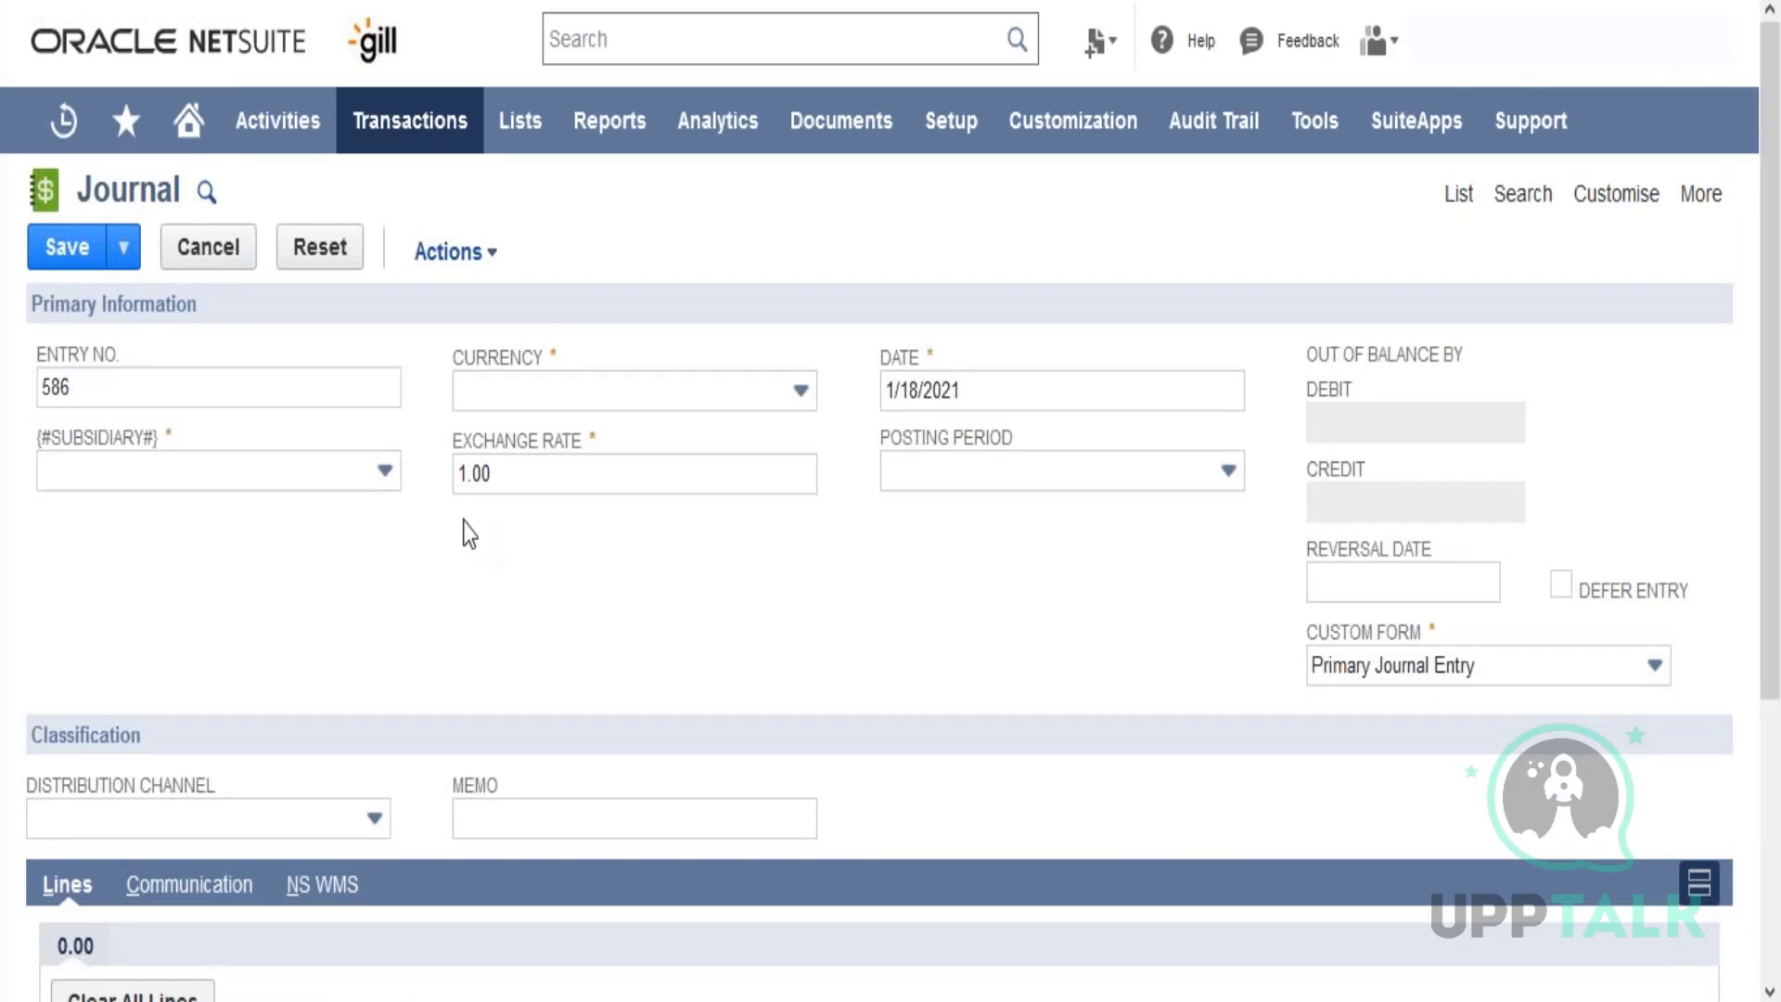
scroll(464, 521, "down", 2)
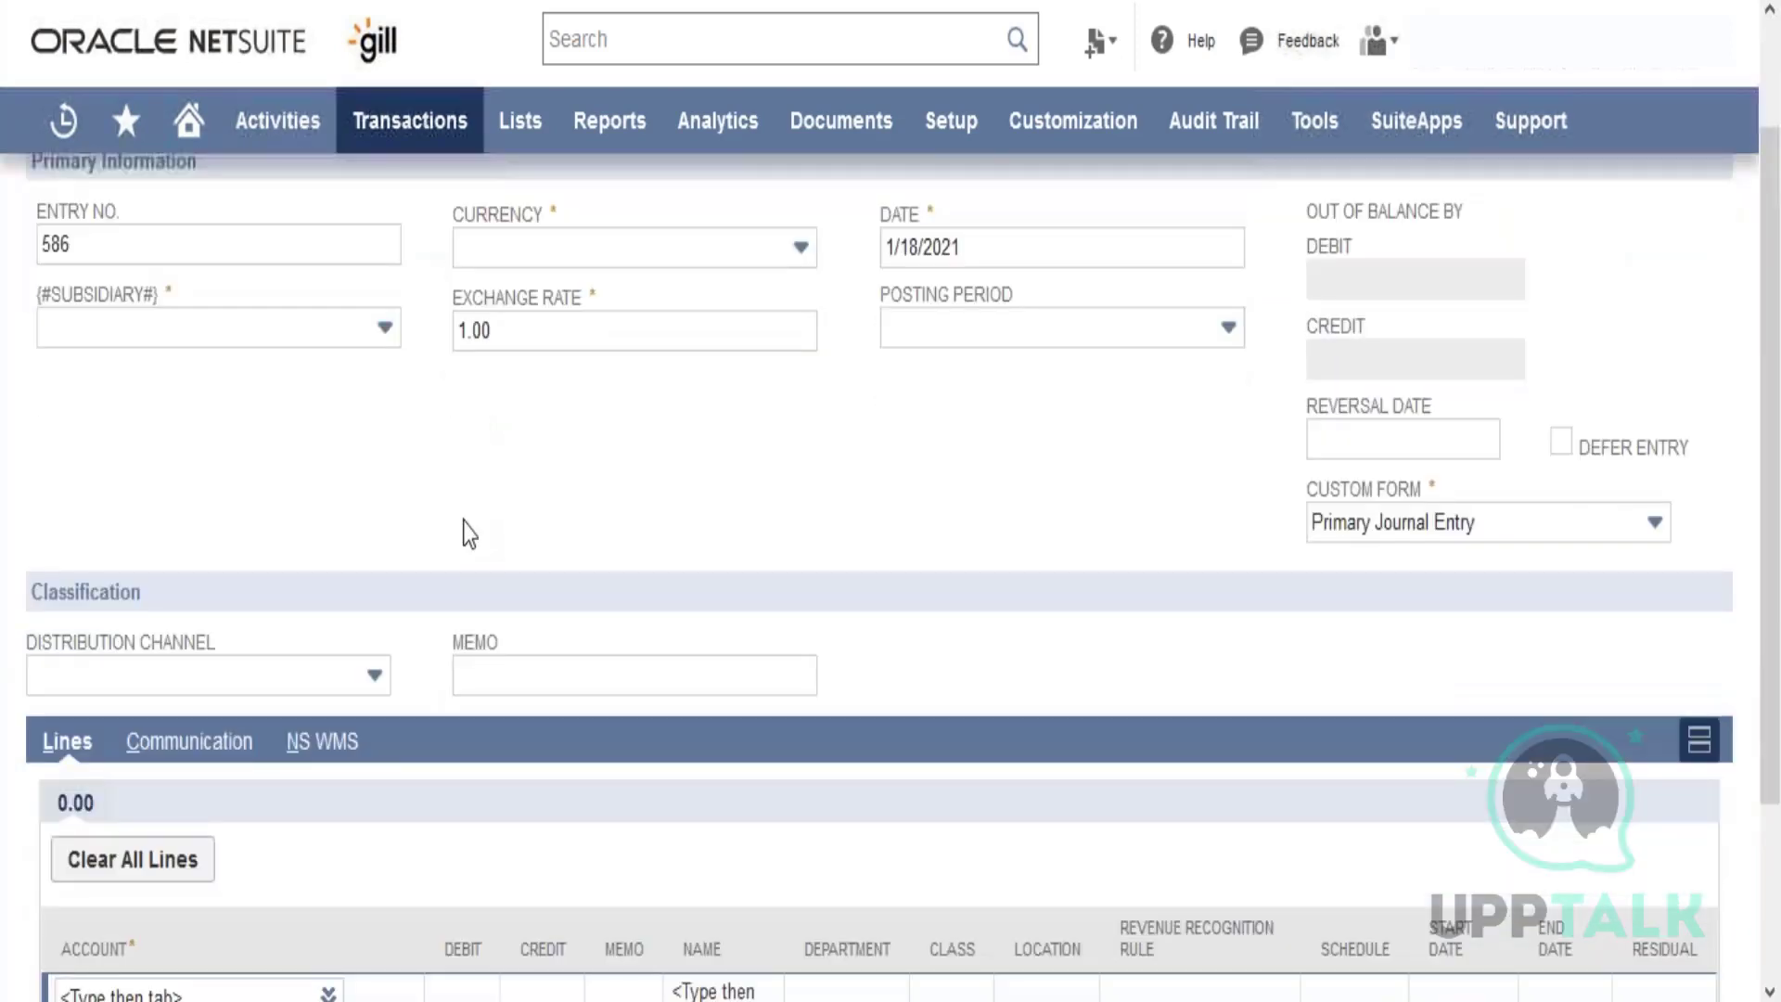
scroll(463, 521, "down", 3)
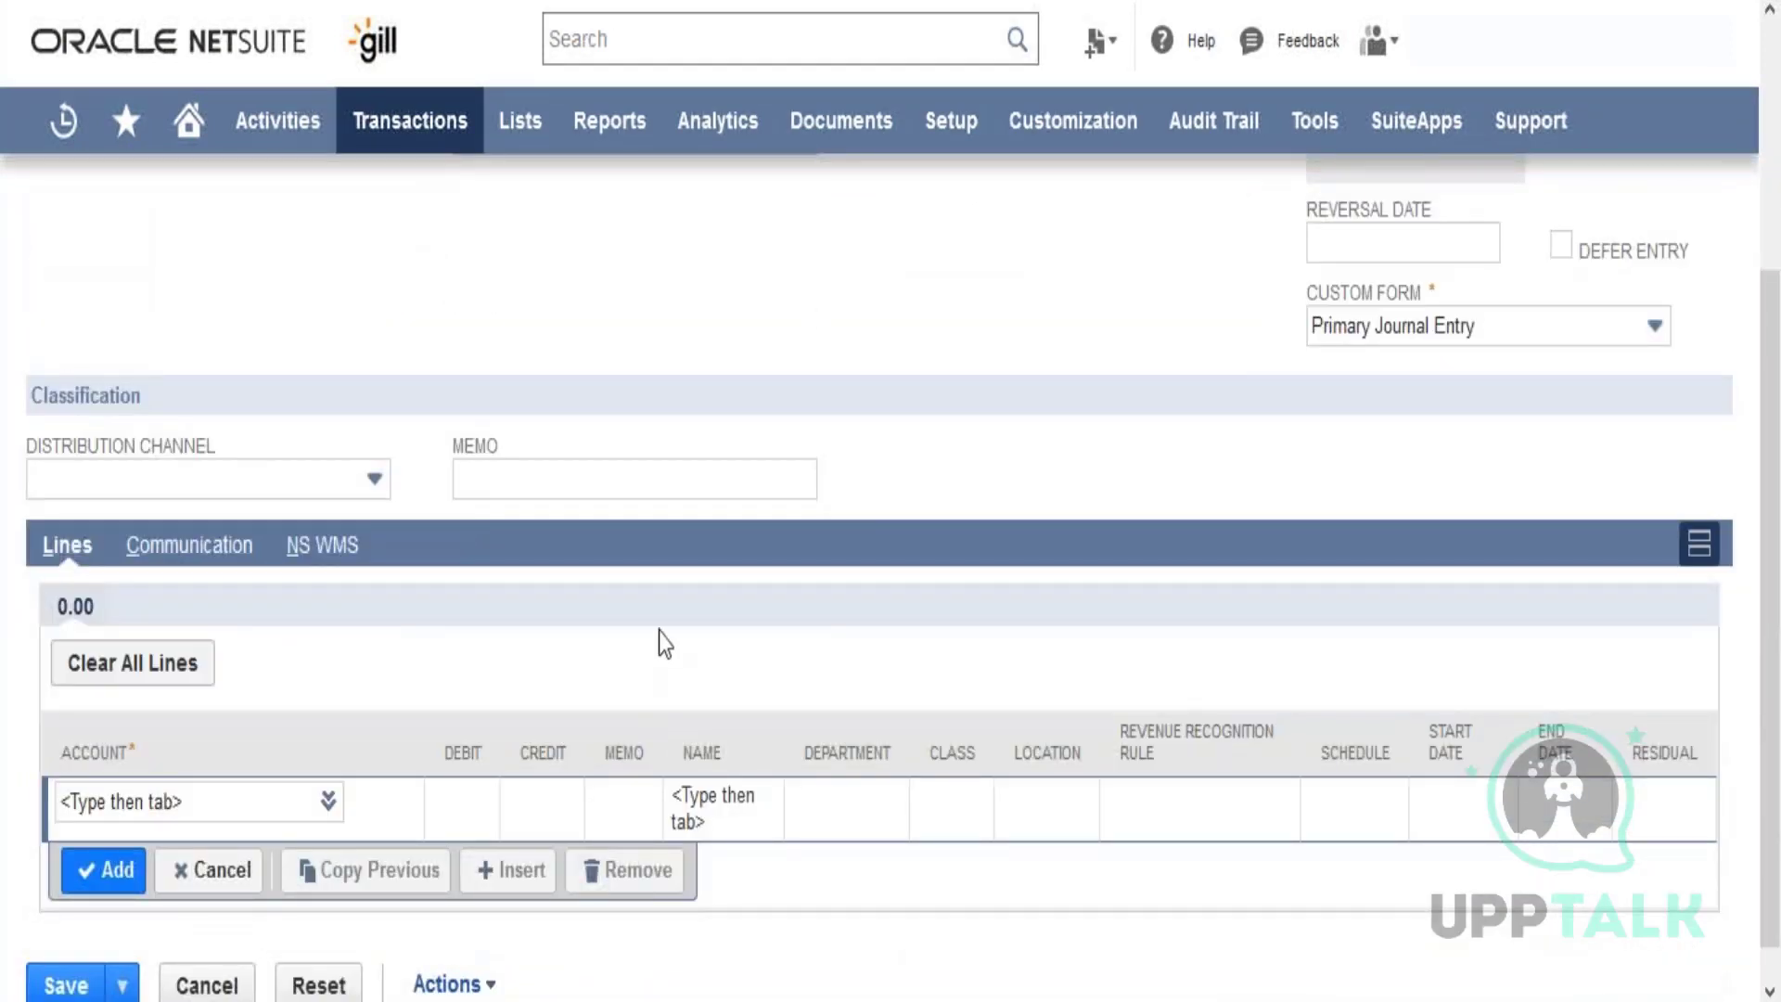
scroll(658, 631, "up", 5)
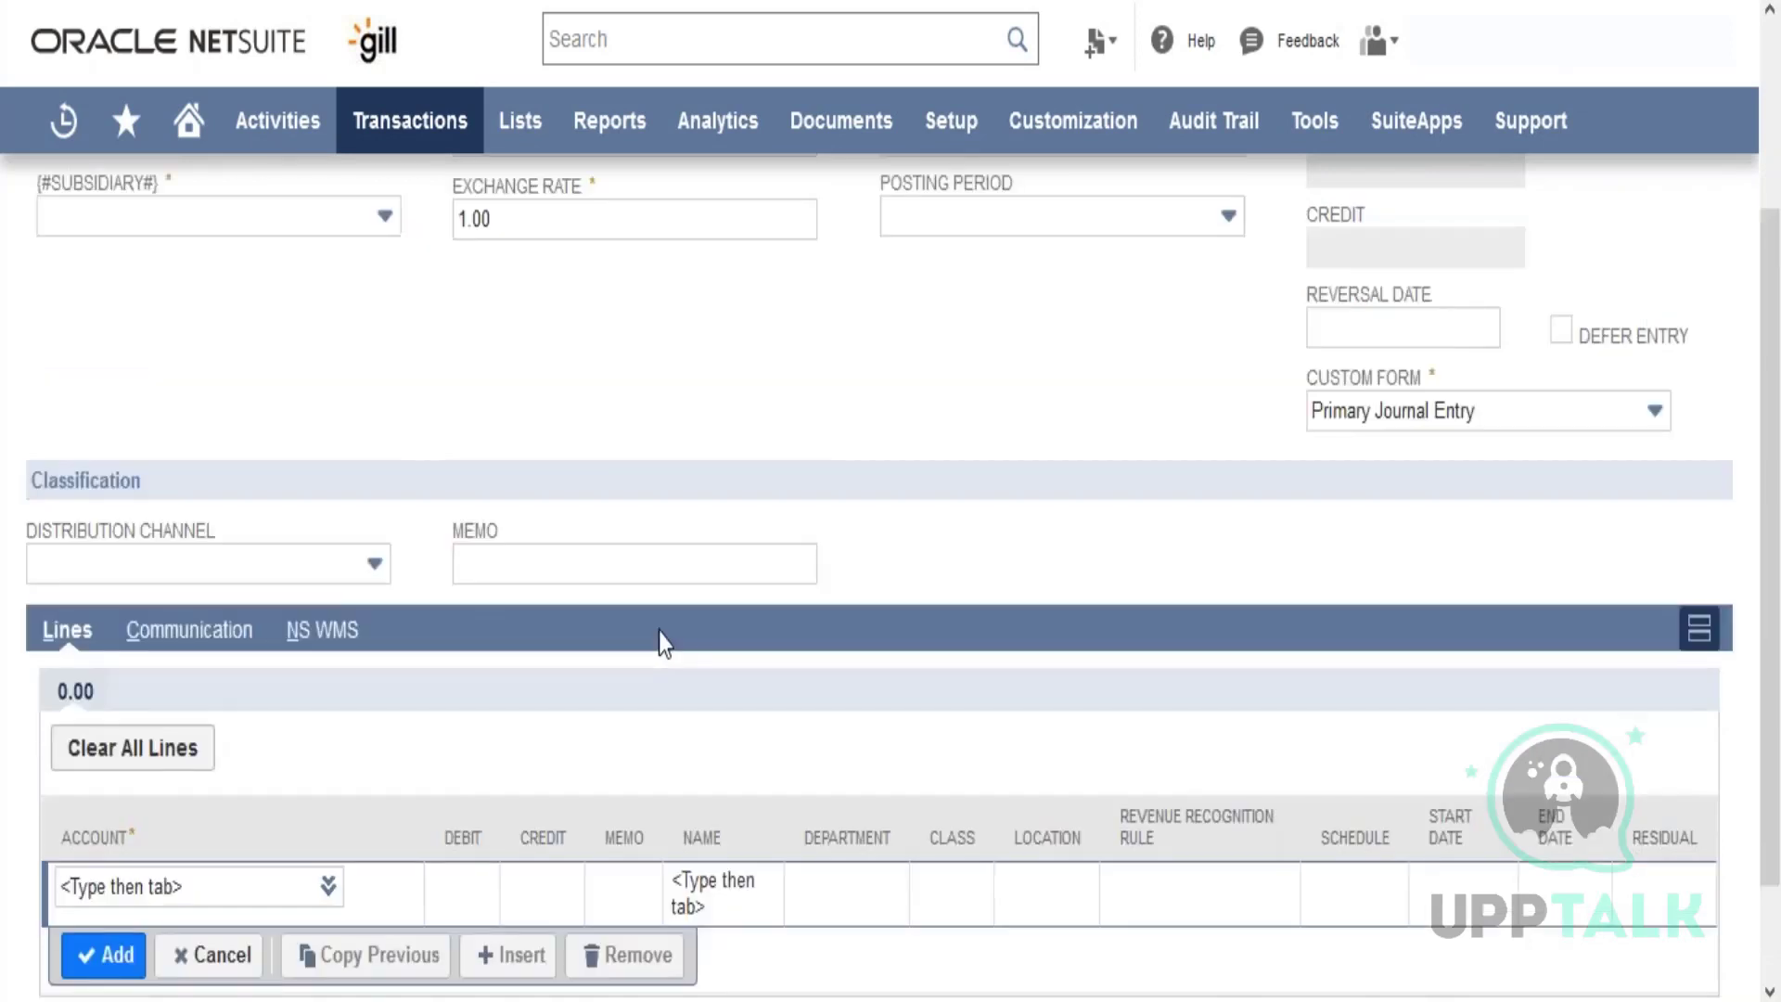